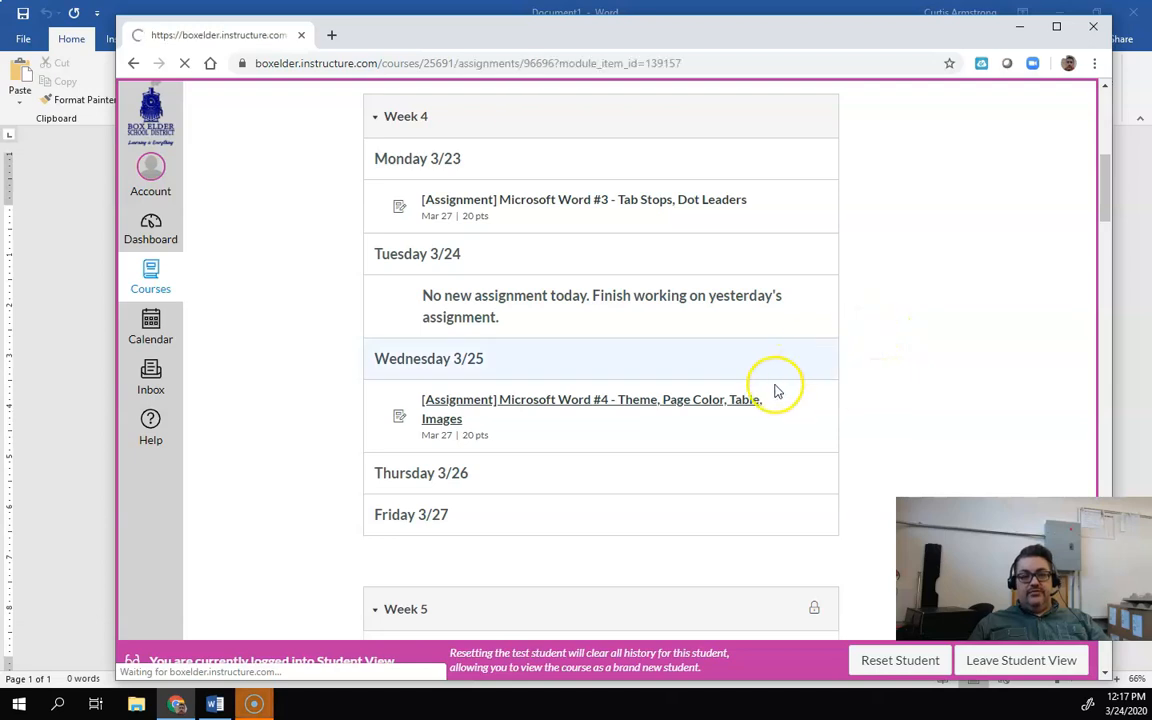
Step: Read the Page Design instructions on the assignment page, then return to the blank Word document
scroll(811, 366, "down", 3)
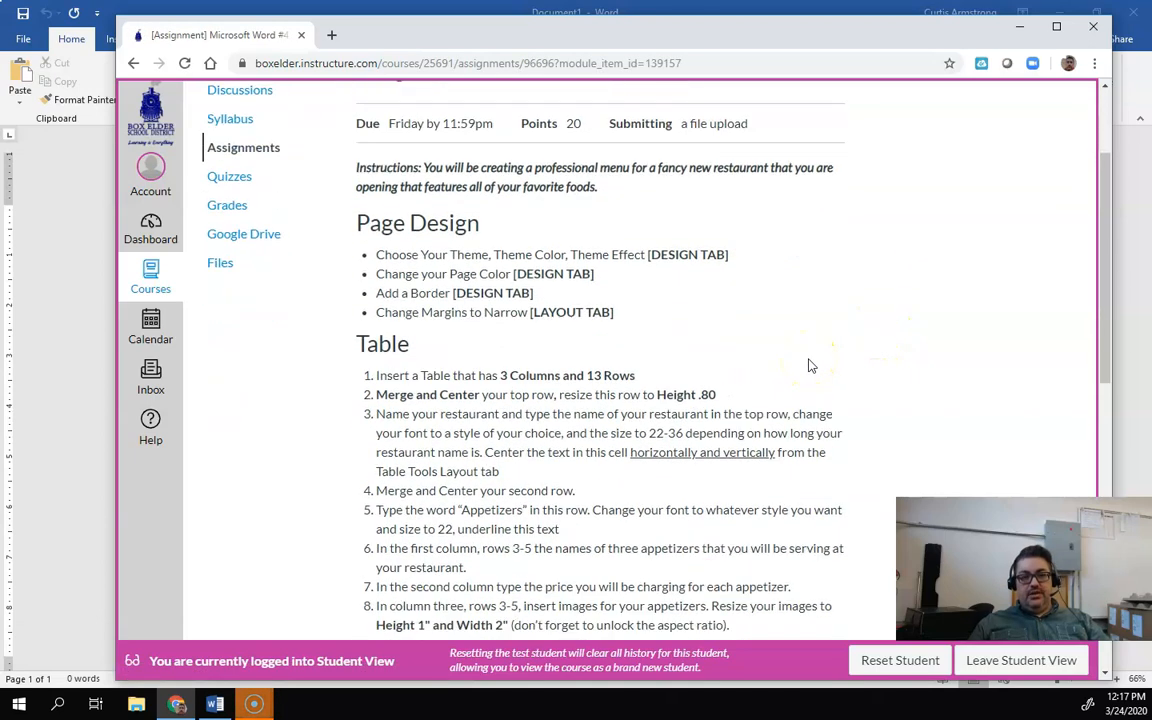
left_click_drag(425, 168, 616, 170)
left_click(620, 170)
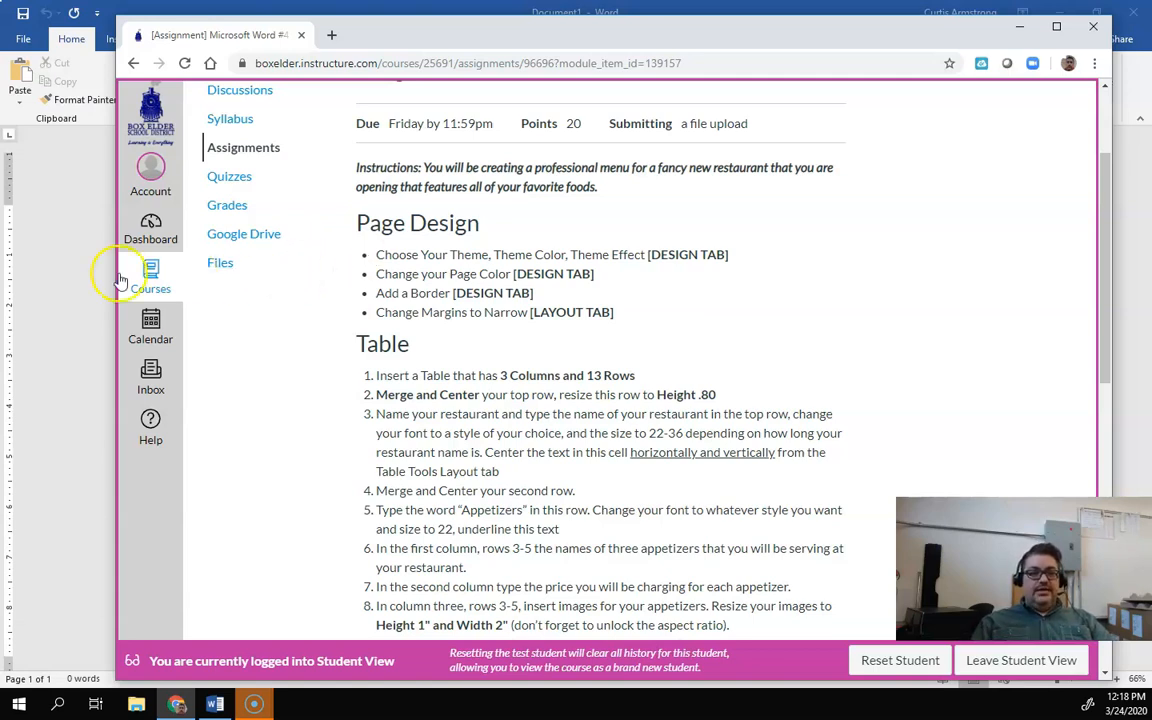
left_click(41, 258)
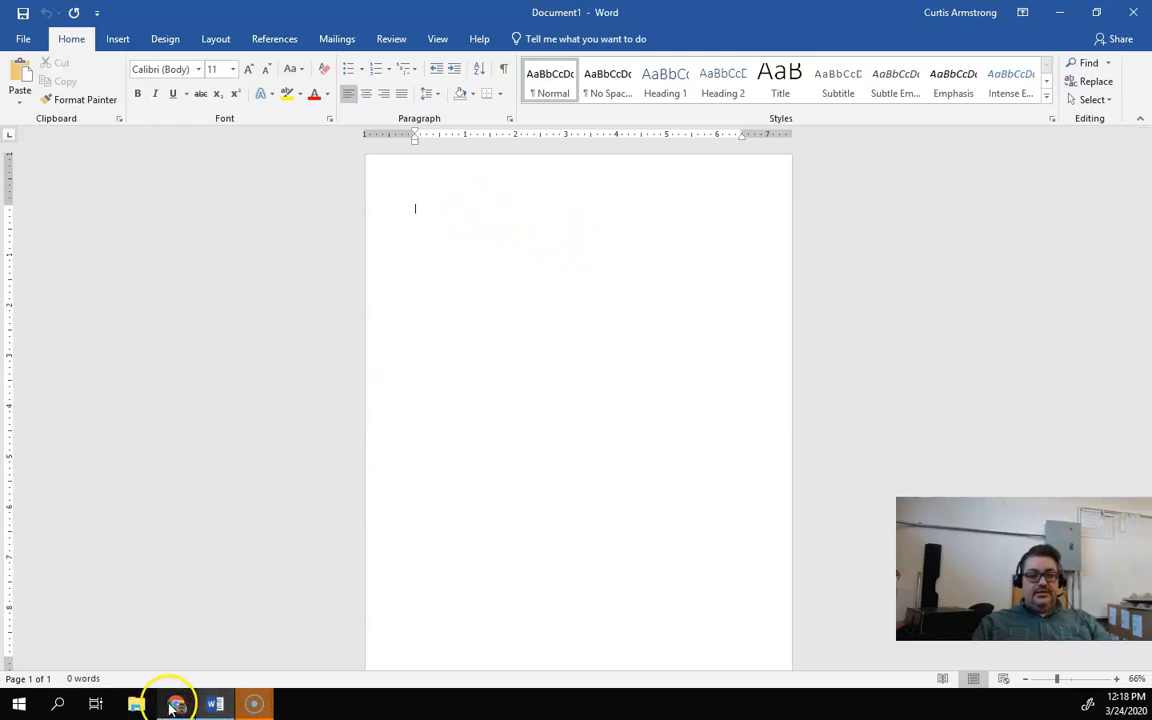
mouse_move(173, 706)
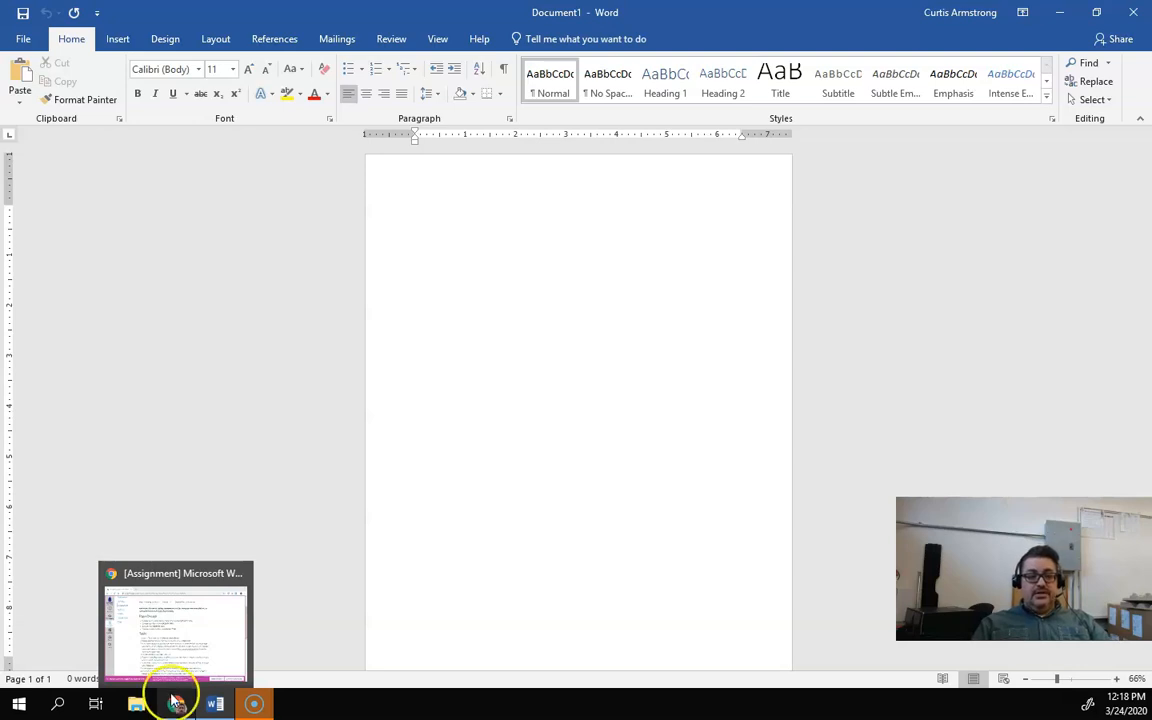
left_click(172, 650)
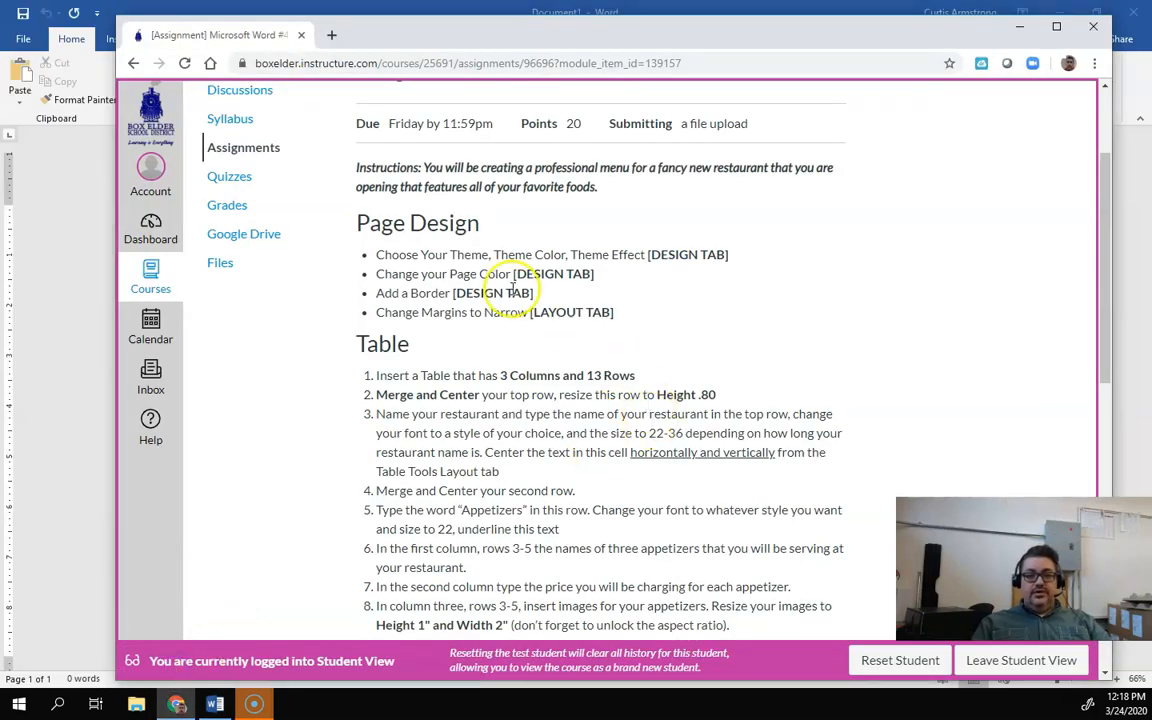
left_click_drag(357, 222, 622, 311)
left_click(627, 312)
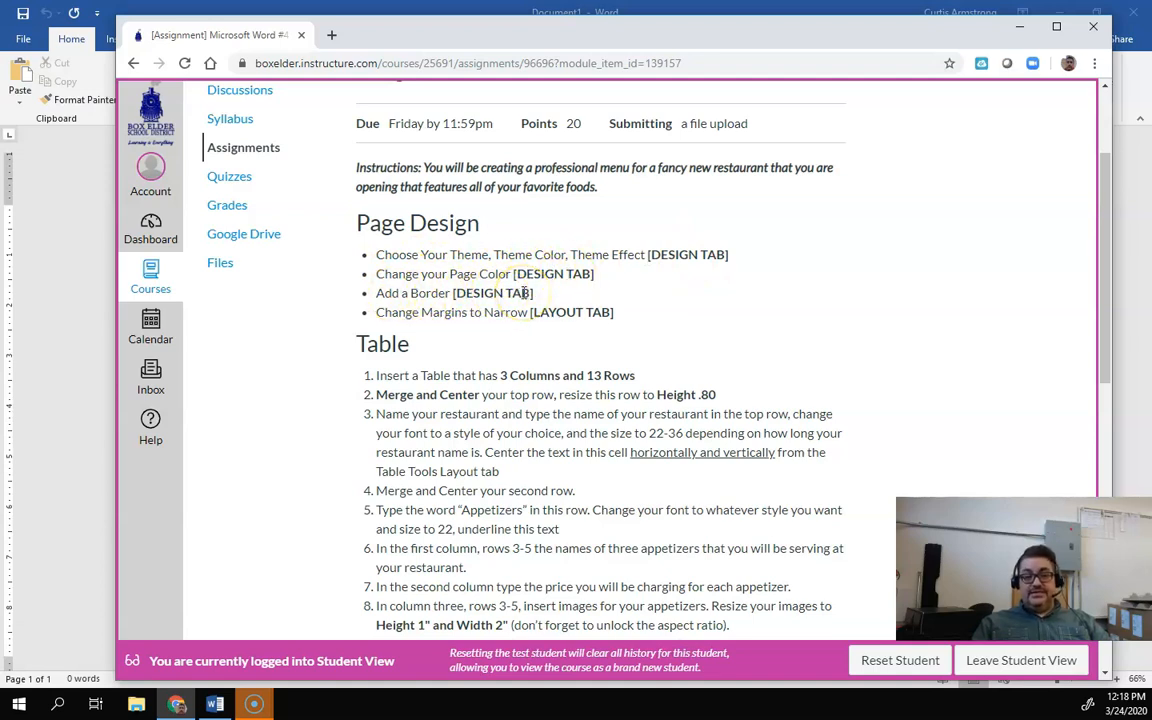
left_click(70, 307)
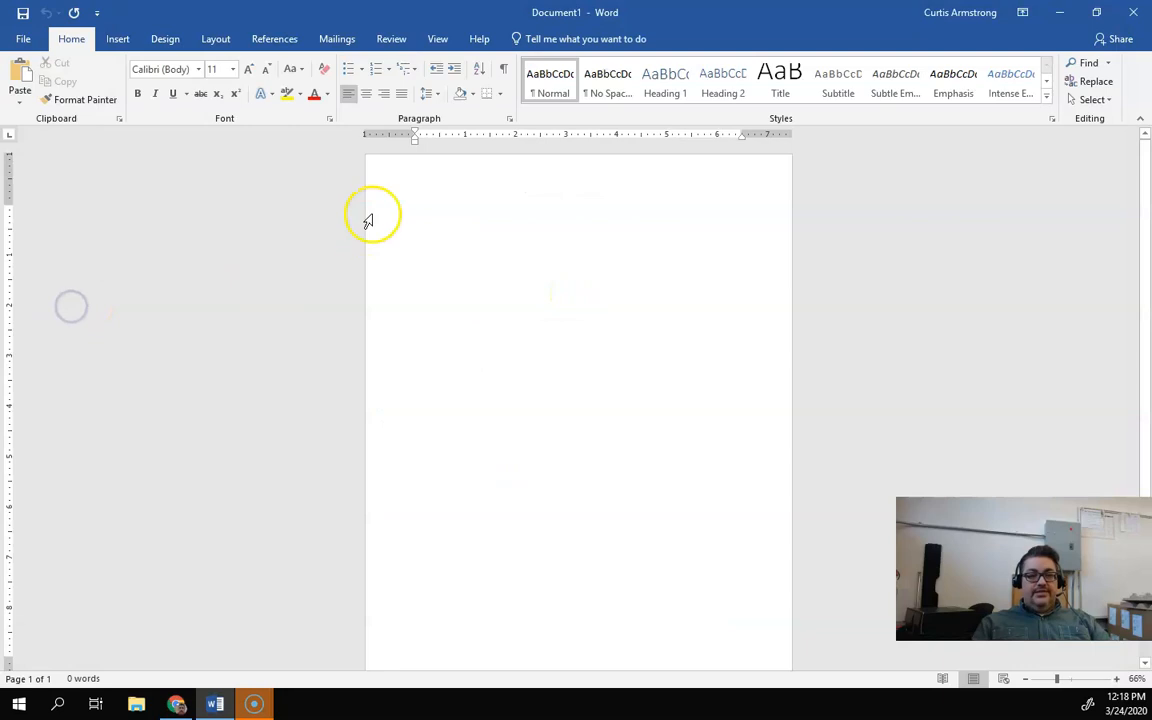
Step: Apply the Damask theme to the document
left_click(168, 42)
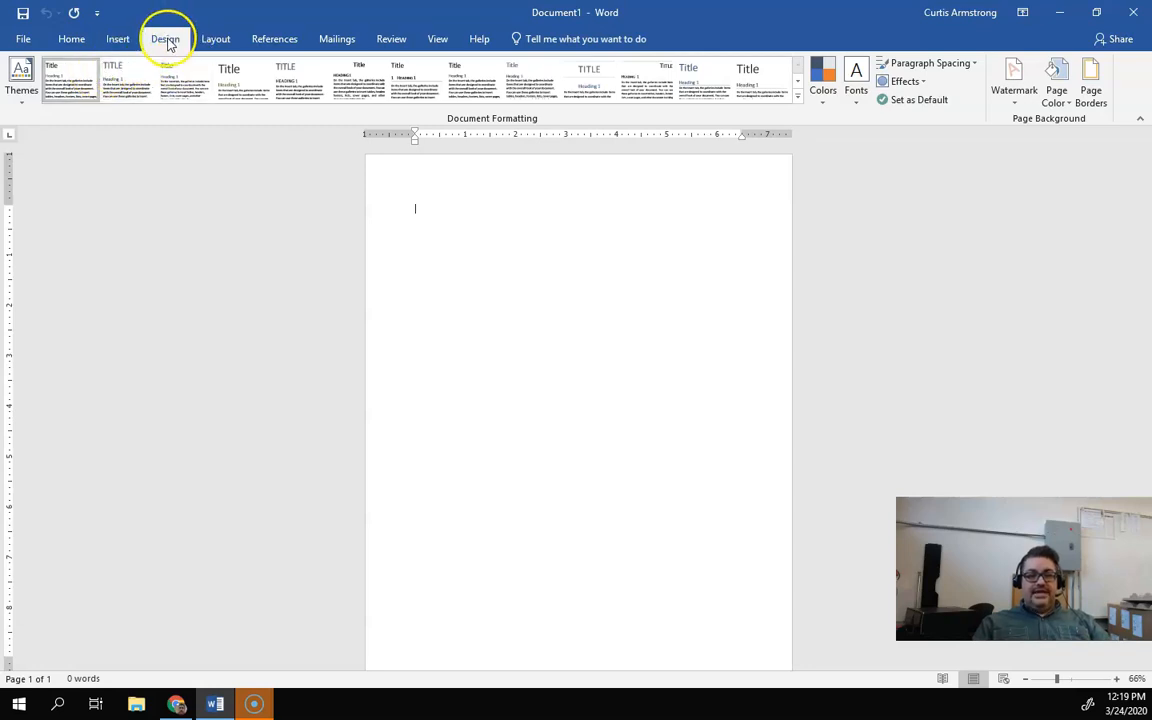
left_click(20, 88)
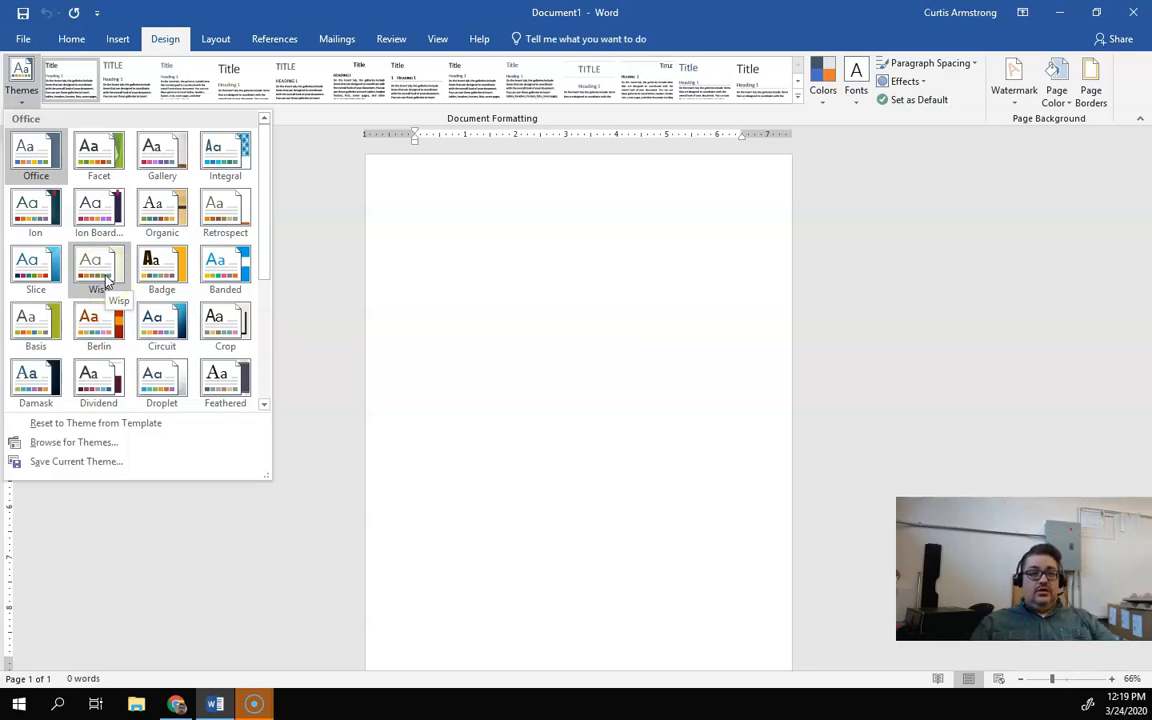
left_click(34, 378)
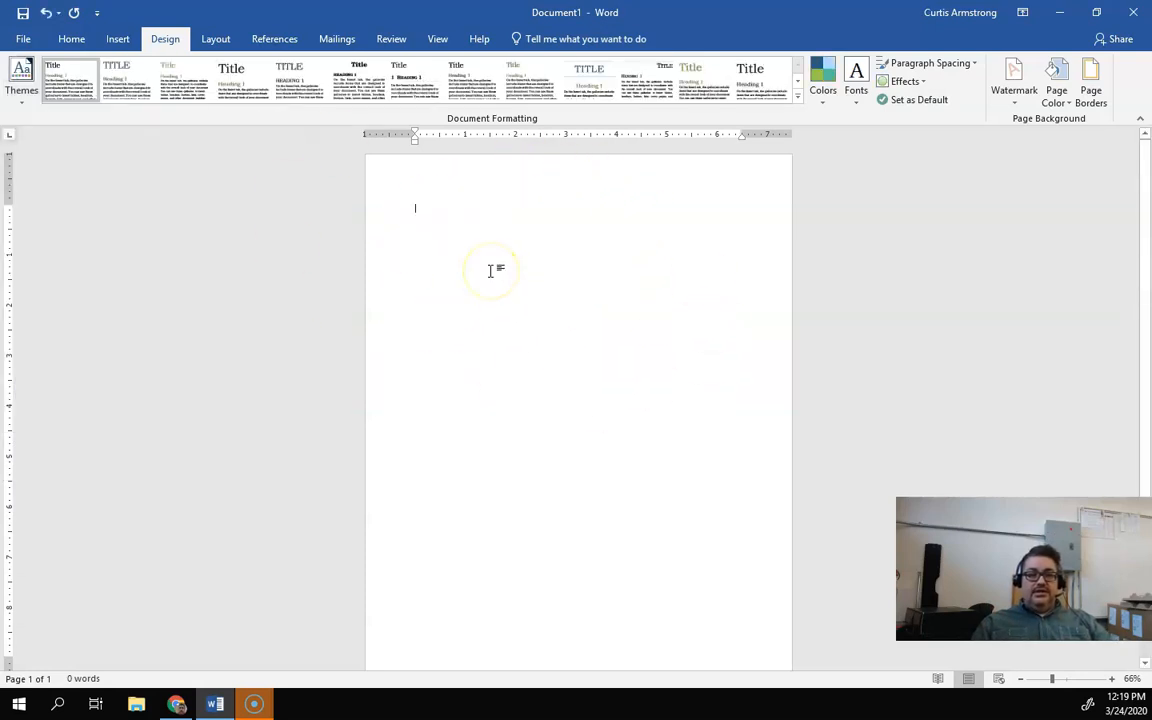
left_click(505, 226)
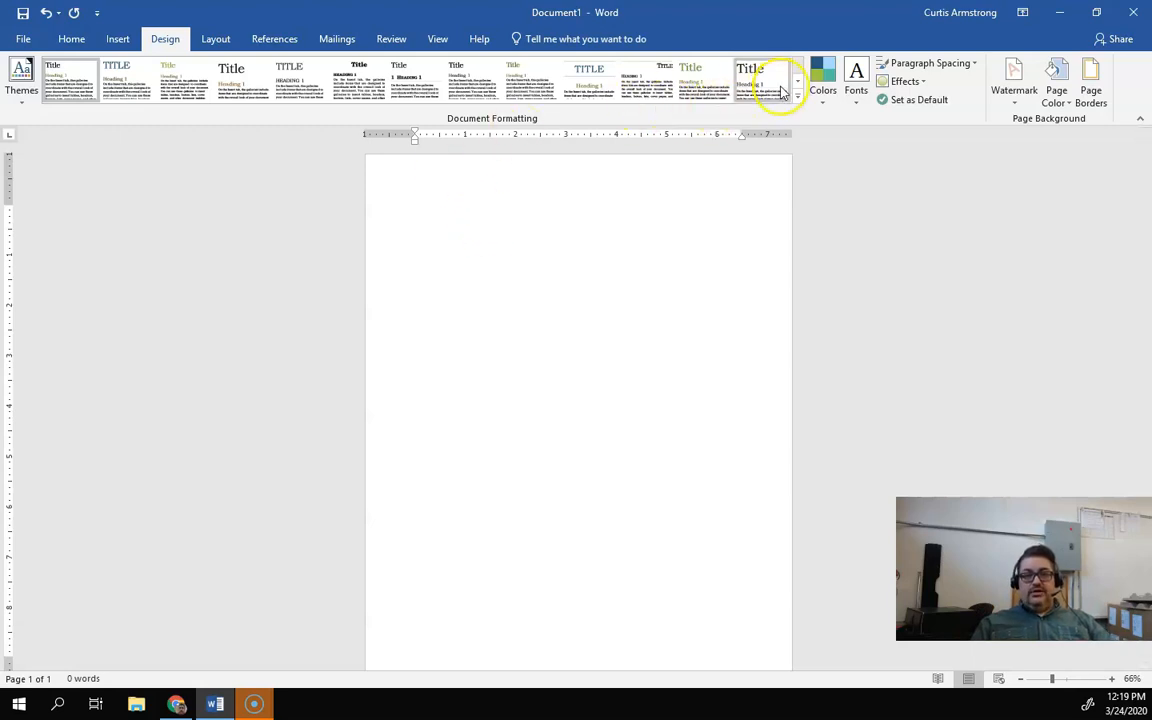
Step: Choose a different style set from the Document Formatting gallery
left_click(250, 84)
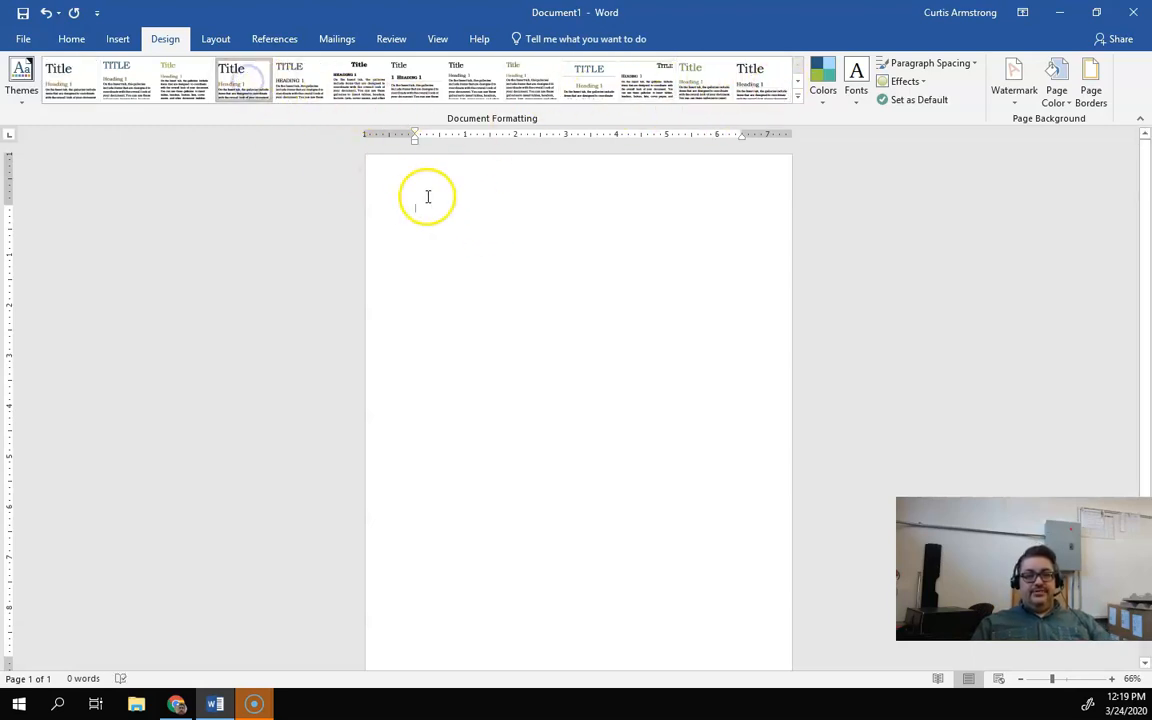
left_click(35, 85)
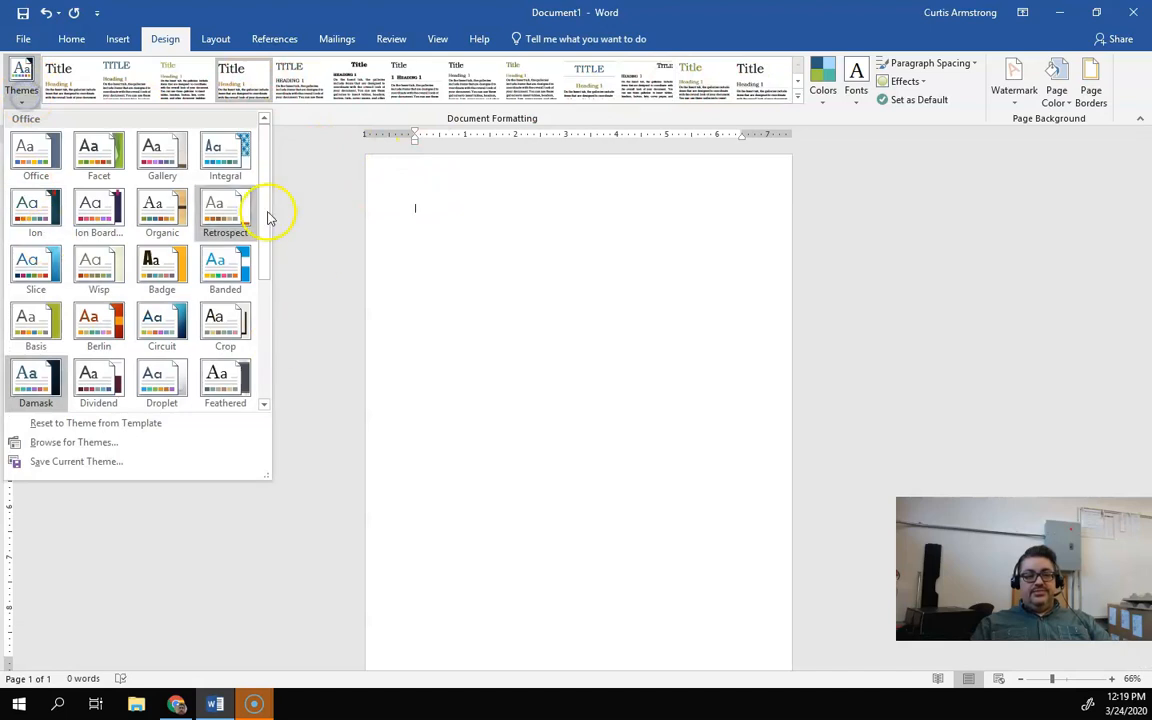
left_click(341, 80)
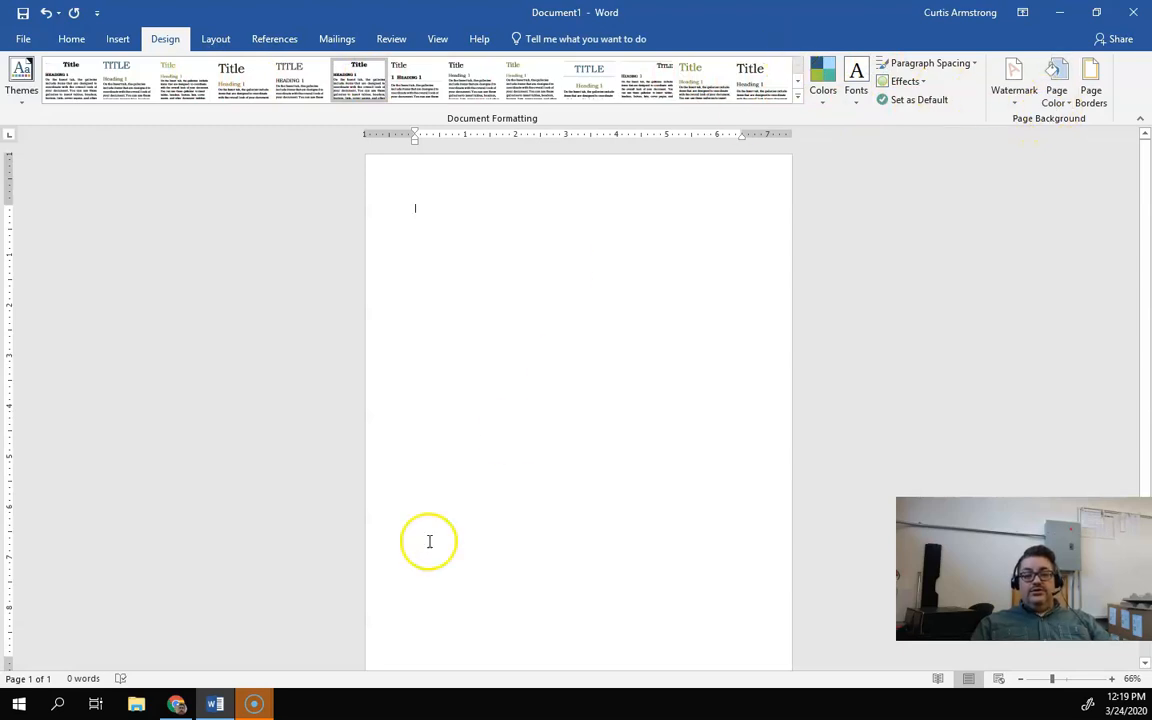
Step: Set the page color to a light blue theme color
left_click(178, 705)
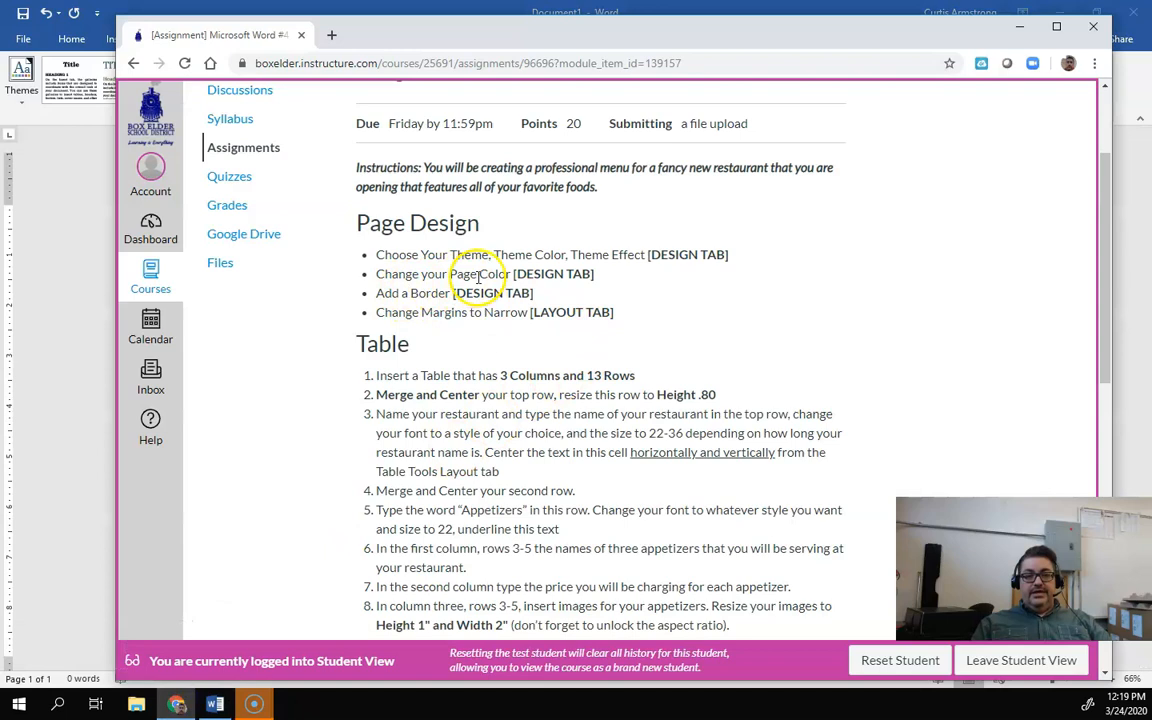
left_click(77, 355)
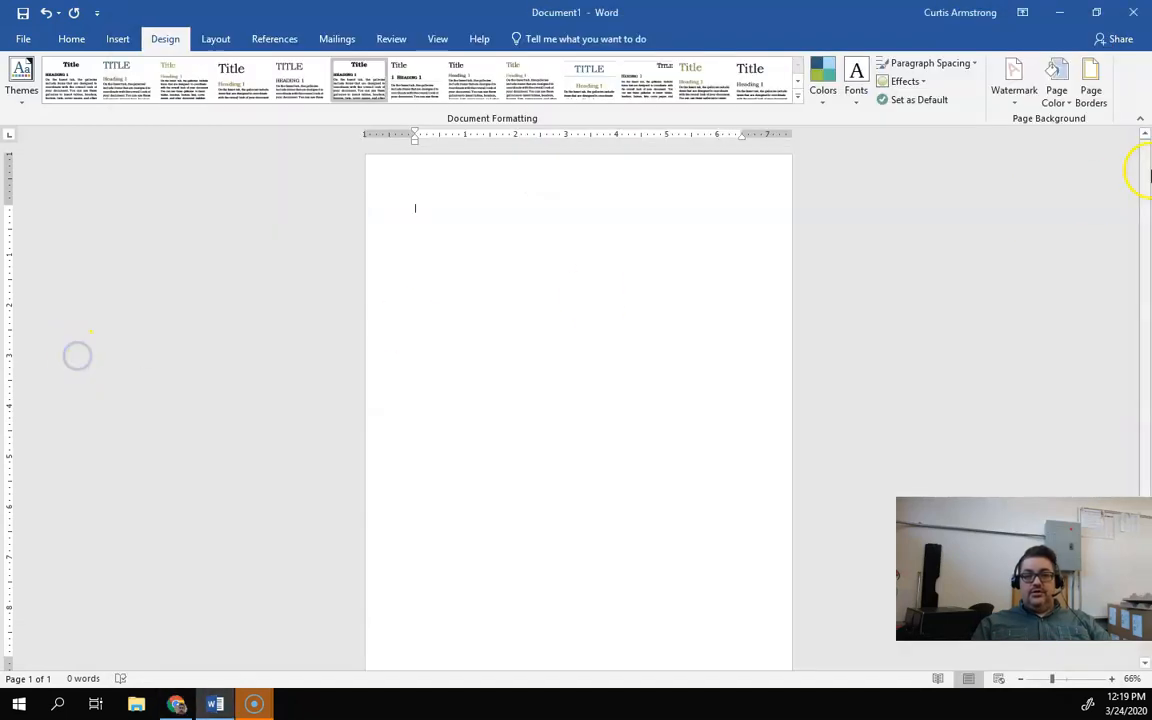
left_click(1062, 103)
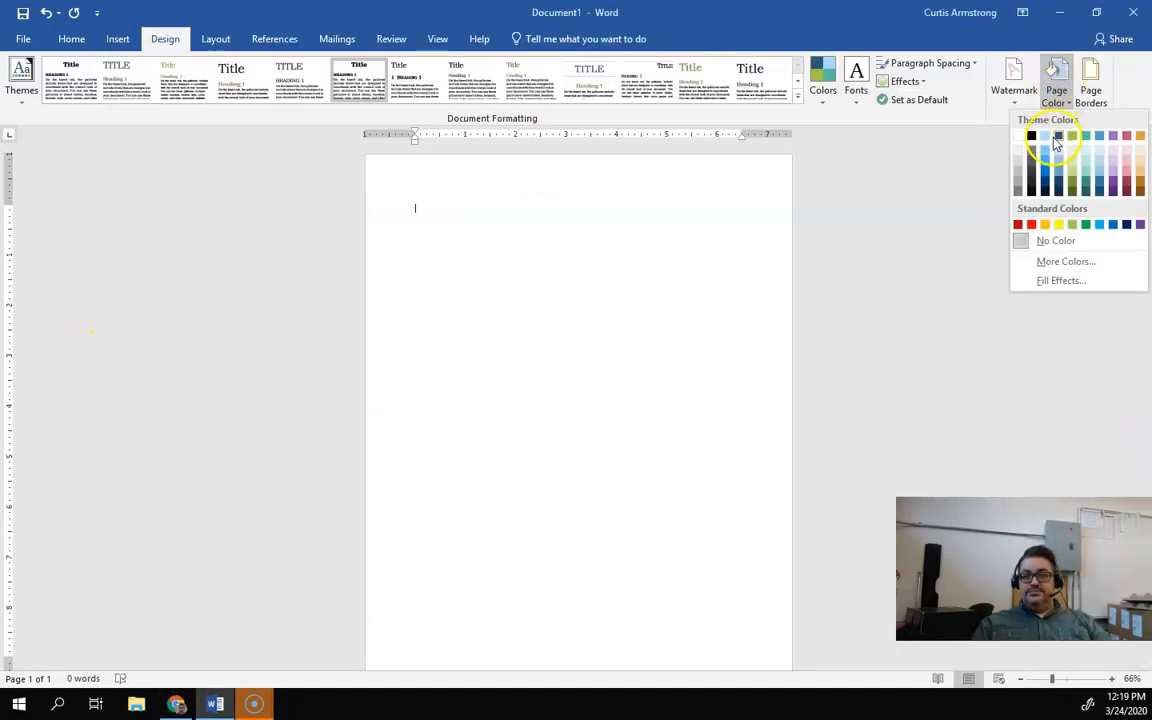
left_click(1062, 154)
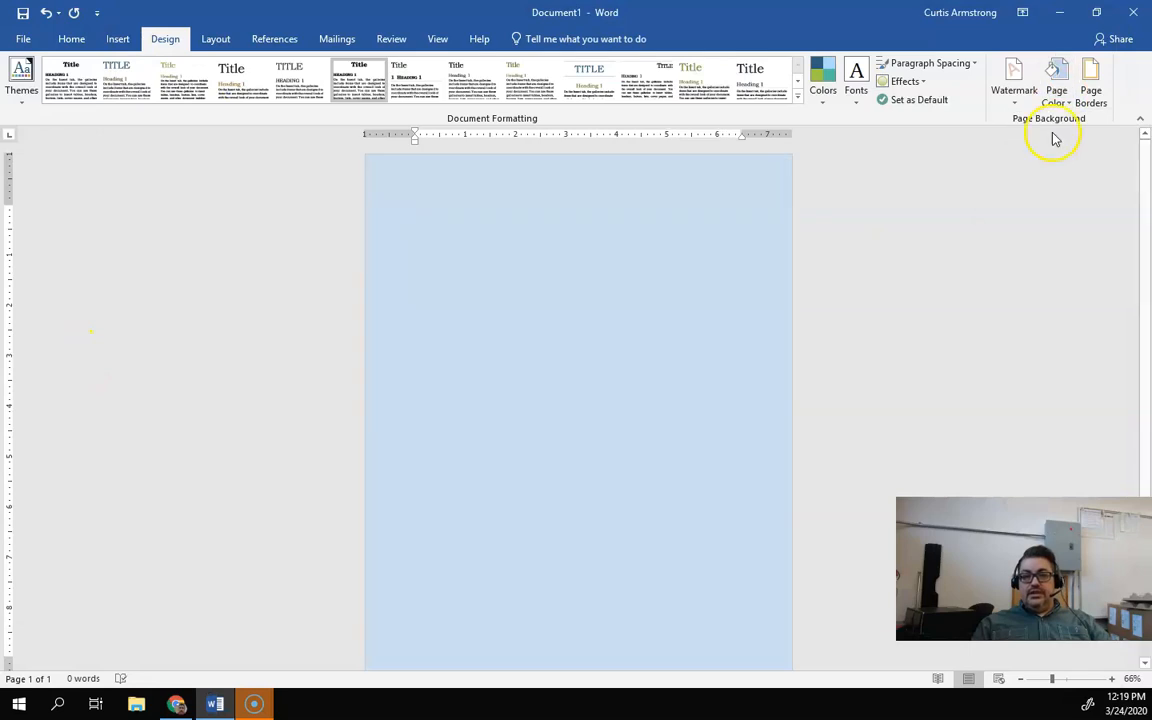
left_click(1058, 97)
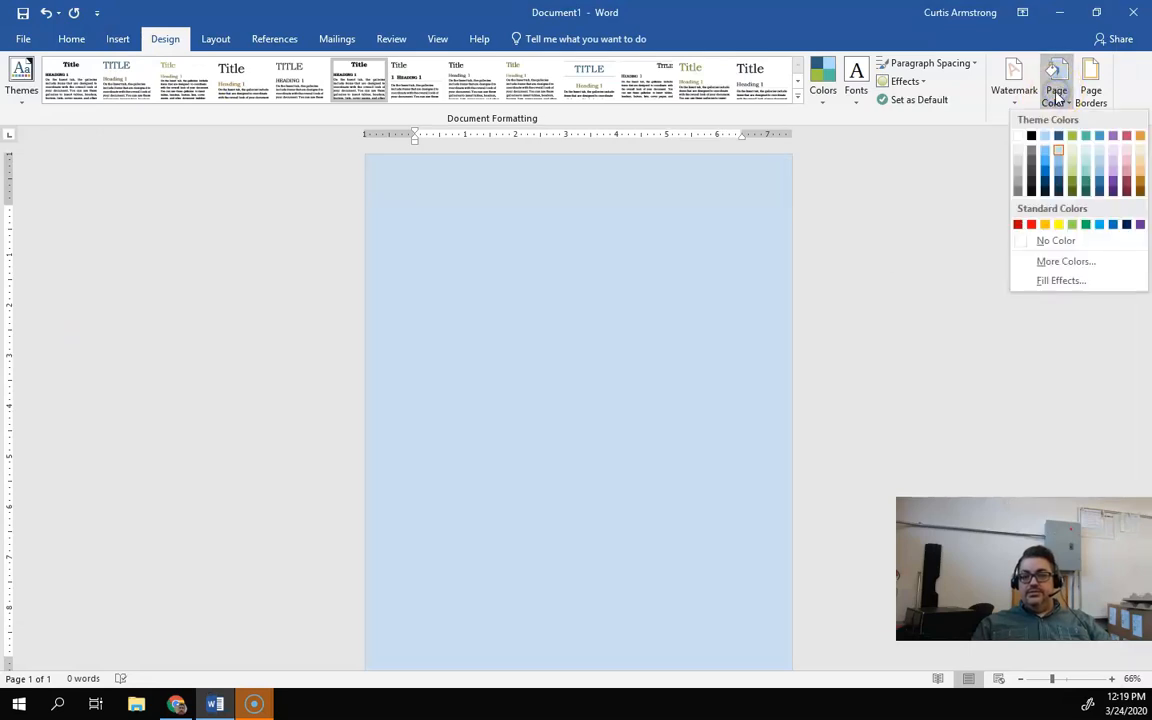
left_click(1057, 97)
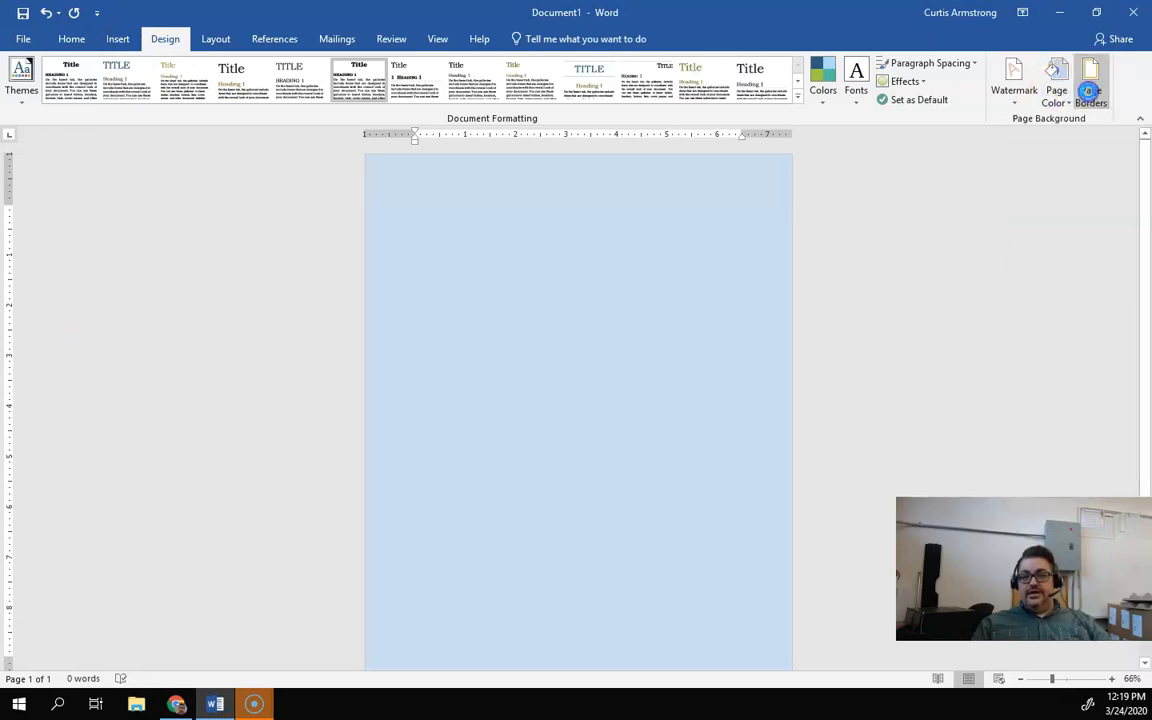
Step: Add a box page border with a thick multi-line style at 3 pt width to the whole document
left_click(1090, 92)
left_click(692, 298)
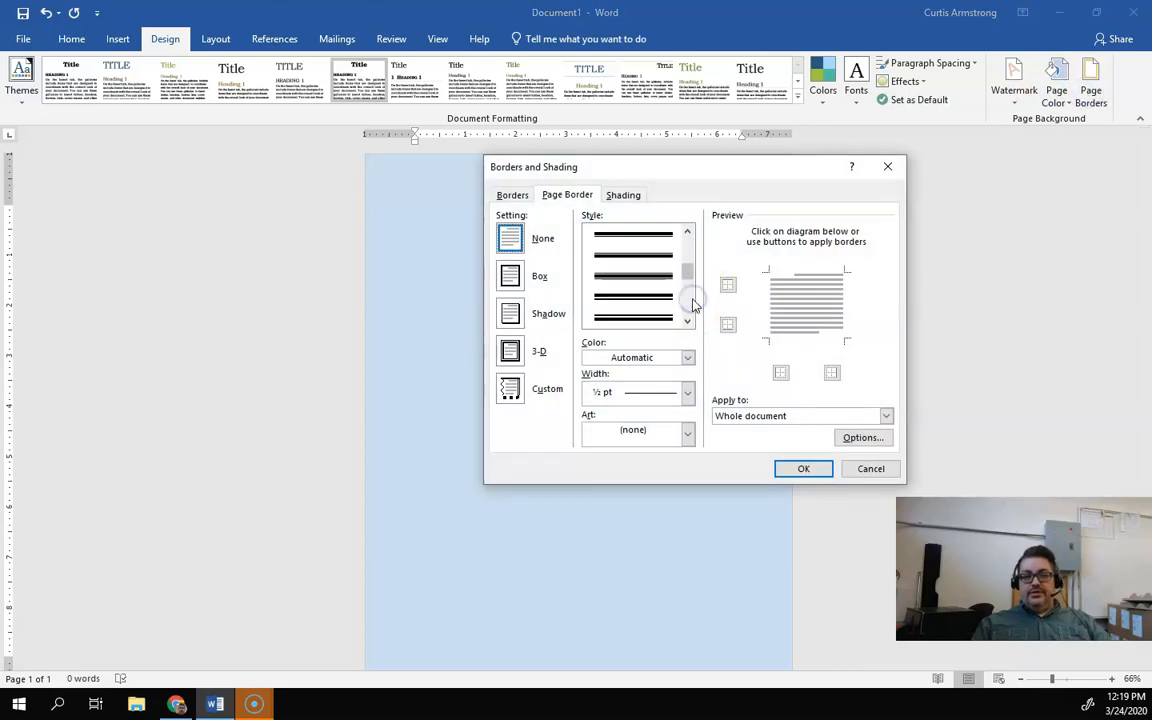
left_click(655, 317)
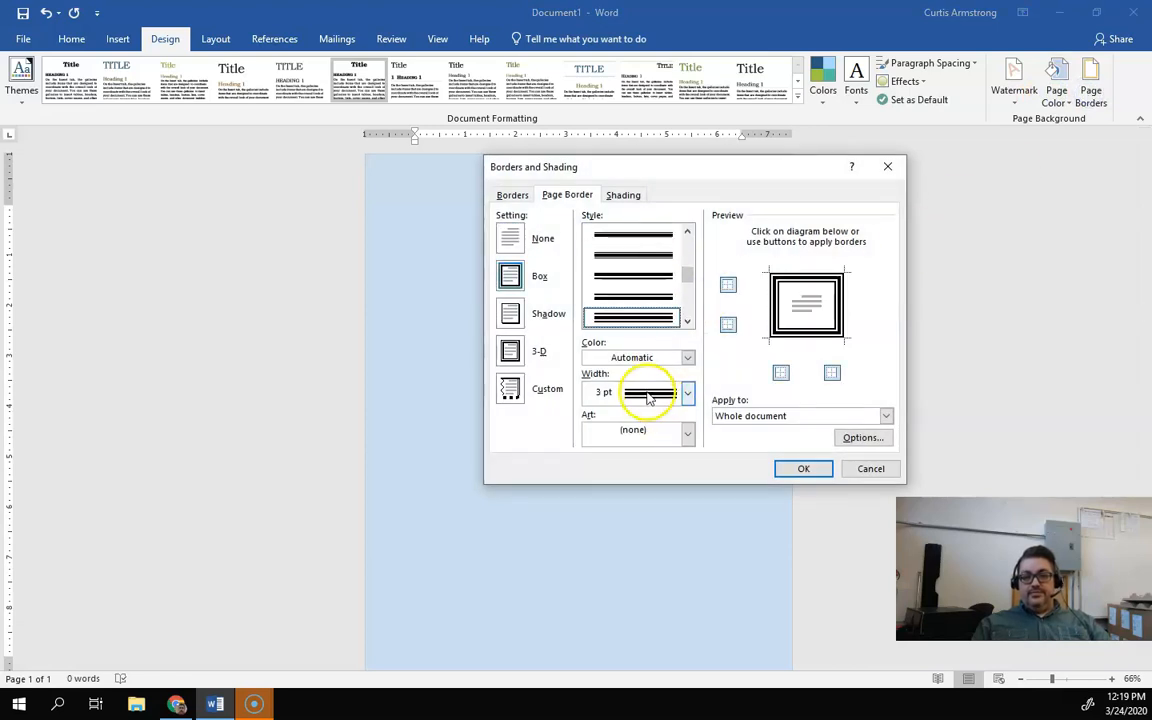
left_click(804, 470)
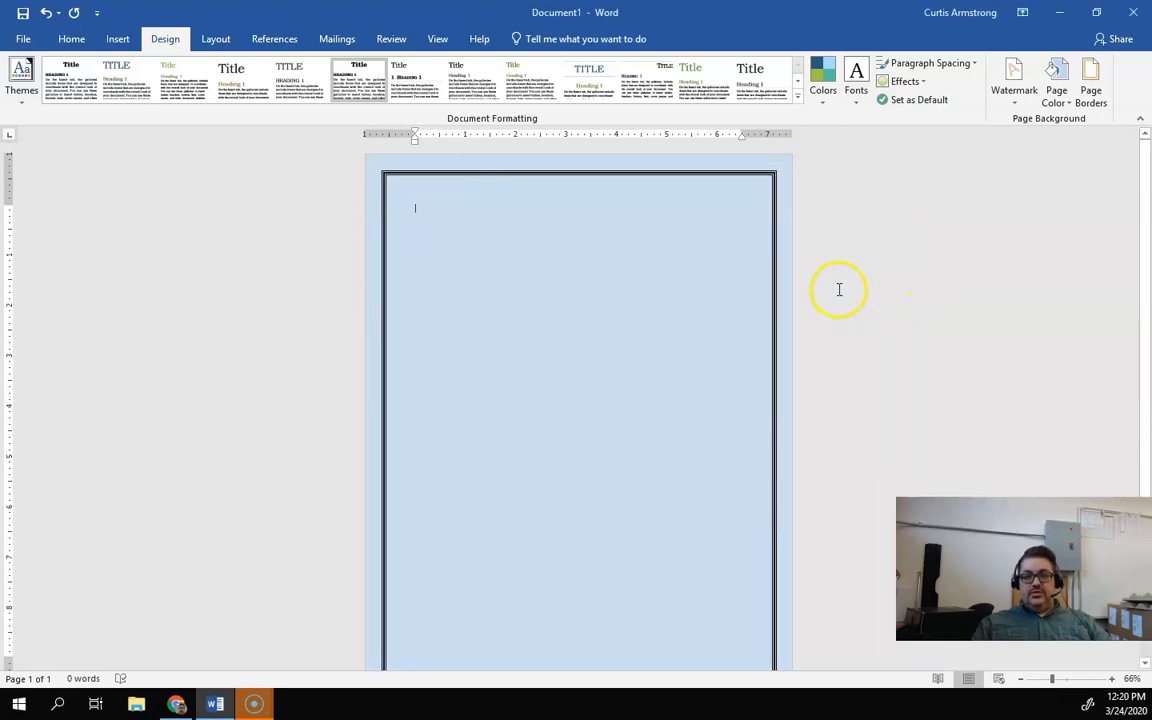
Step: Set the page margins to Narrow
scroll(839, 289, "down", 2)
scroll(839, 289, "up", 2)
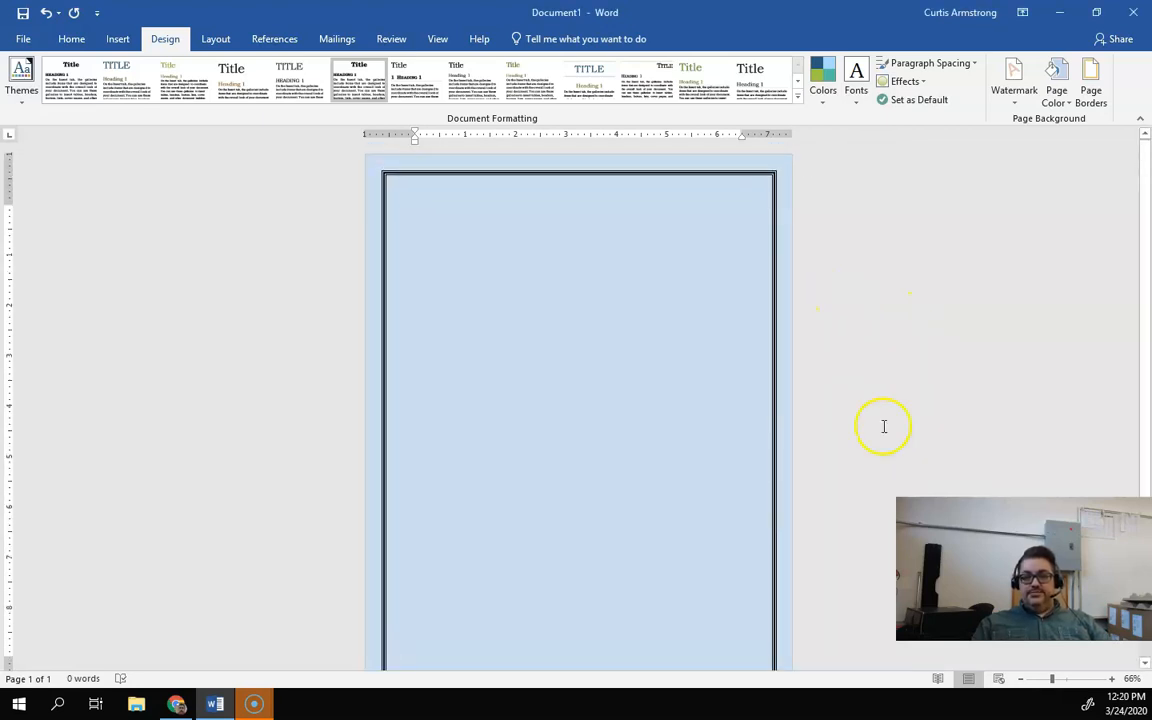
left_click(1020, 679)
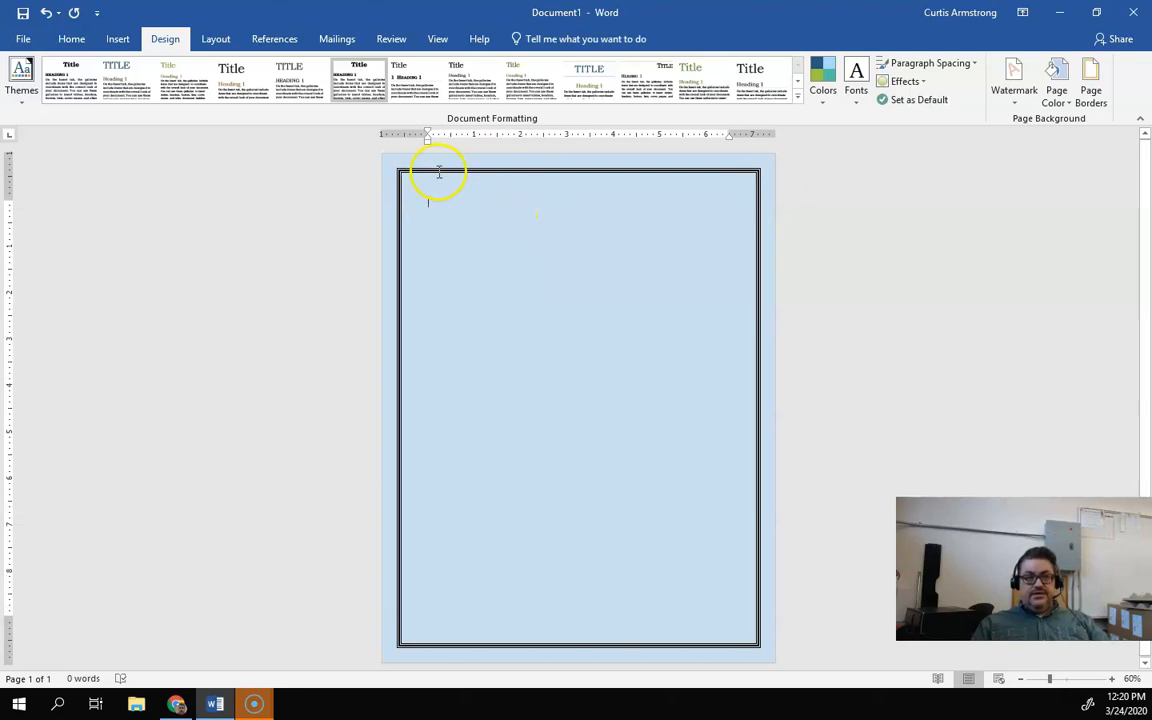
left_click(176, 704)
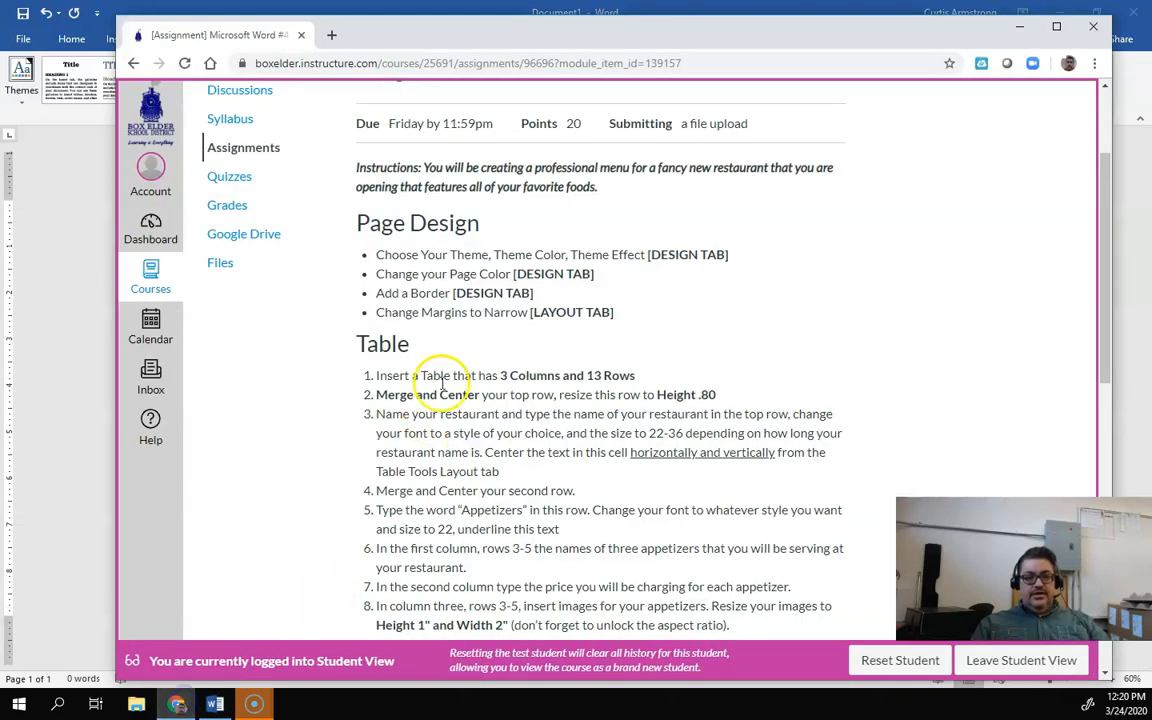
left_click_drag(397, 313, 519, 318)
left_click(519, 318)
left_click(215, 704)
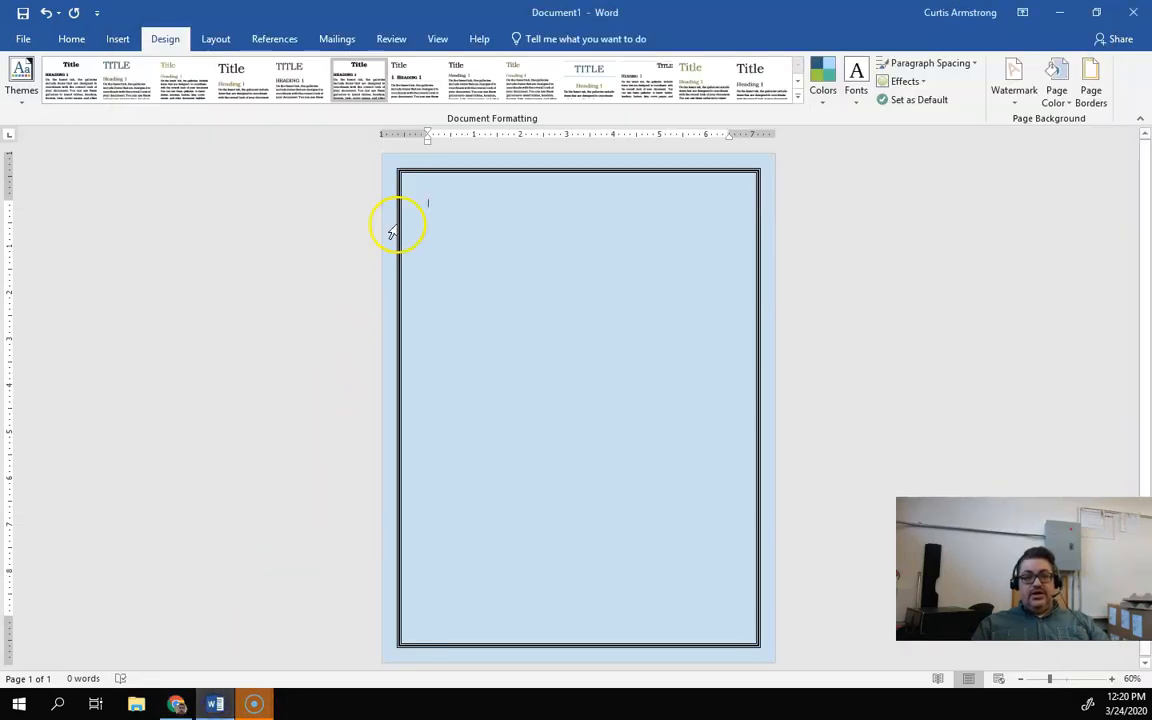
left_click(216, 46)
left_click(21, 85)
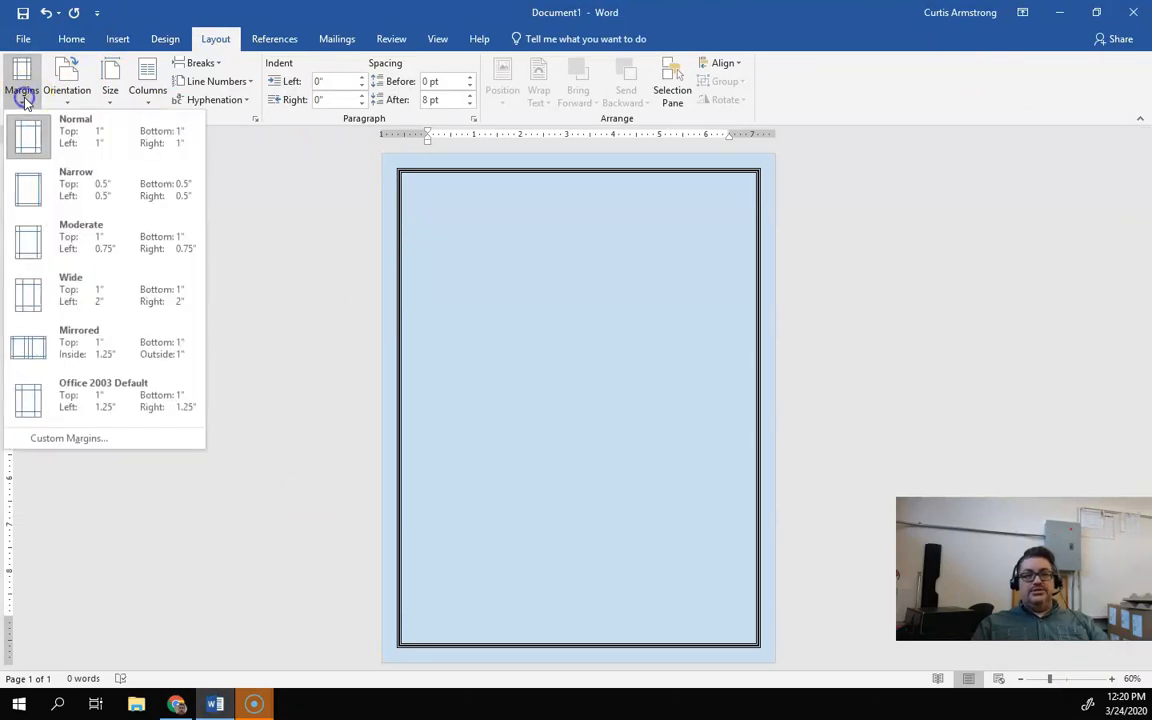
left_click(98, 195)
left_click(434, 199)
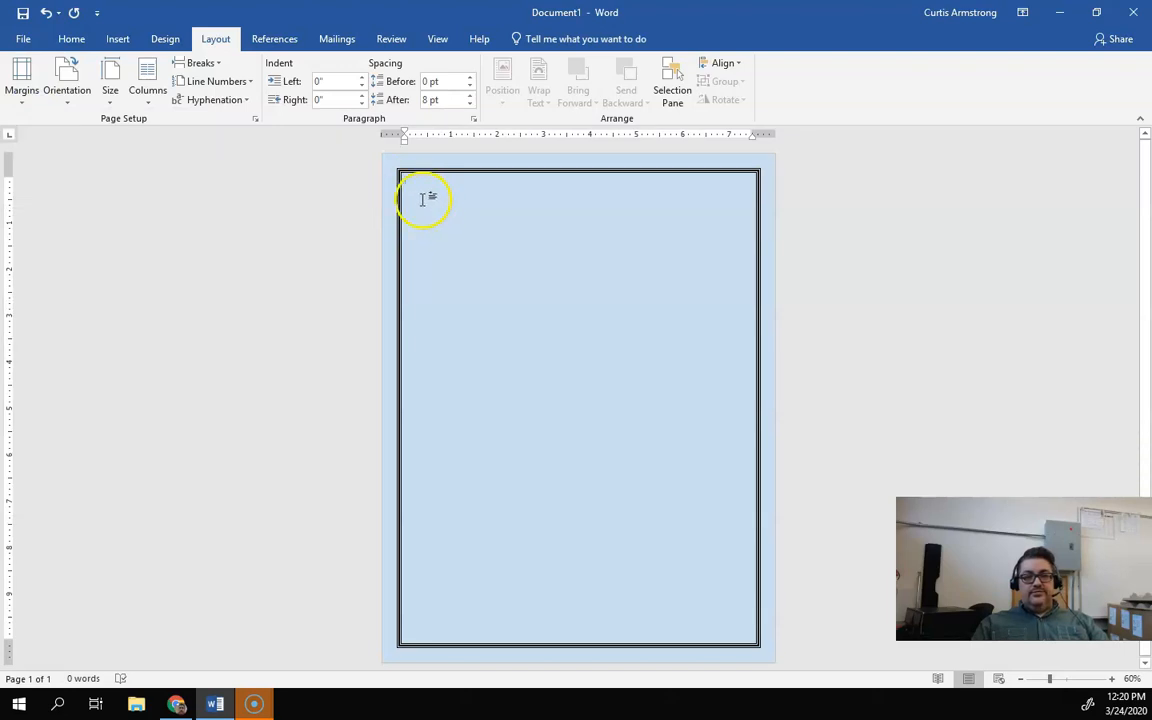
left_click(45, 12)
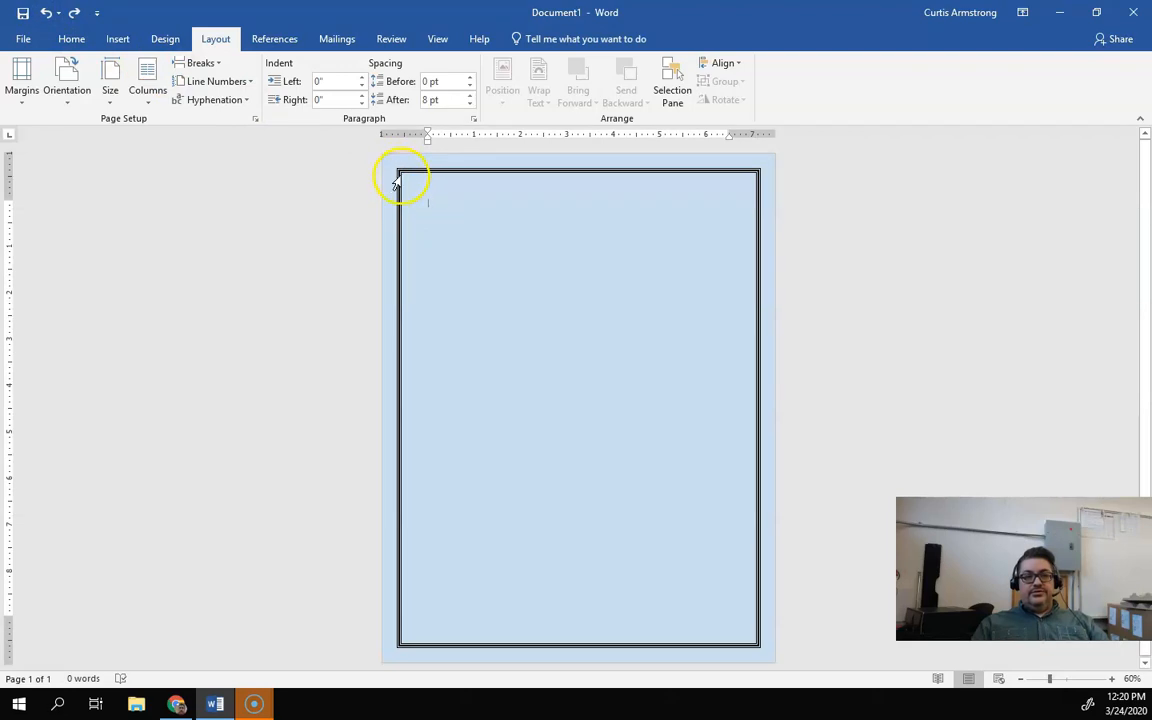
left_click(46, 12)
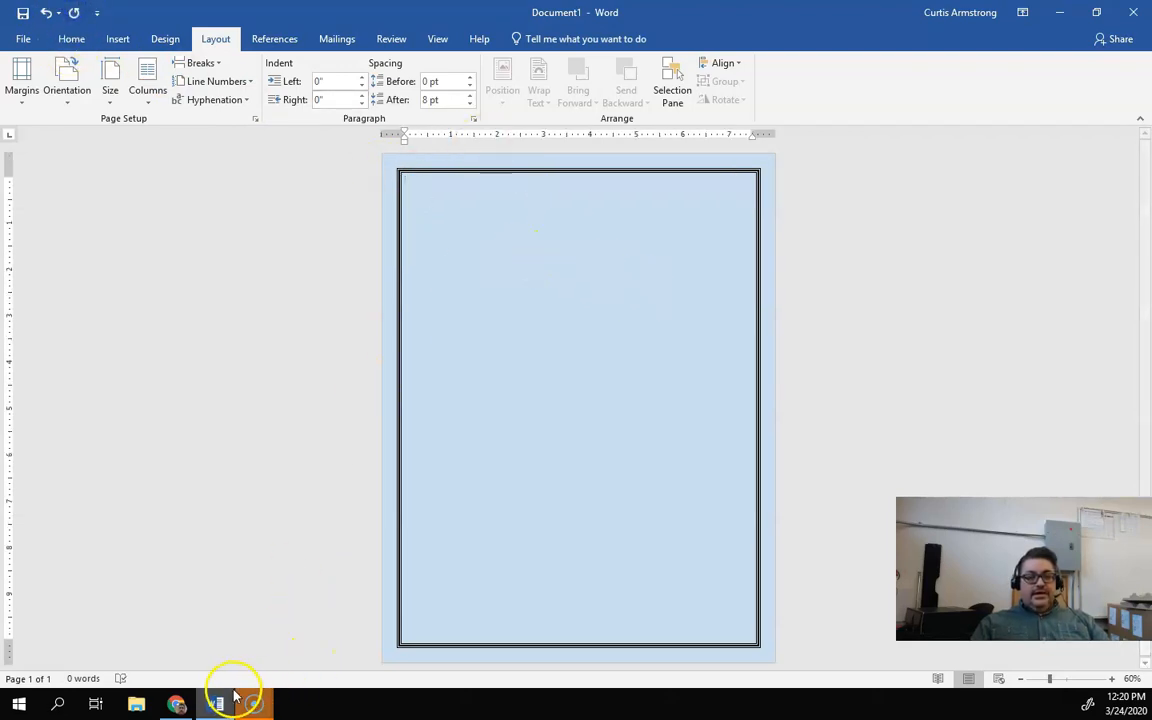
Step: Review the Table section of the assignment instructions
left_click(180, 705)
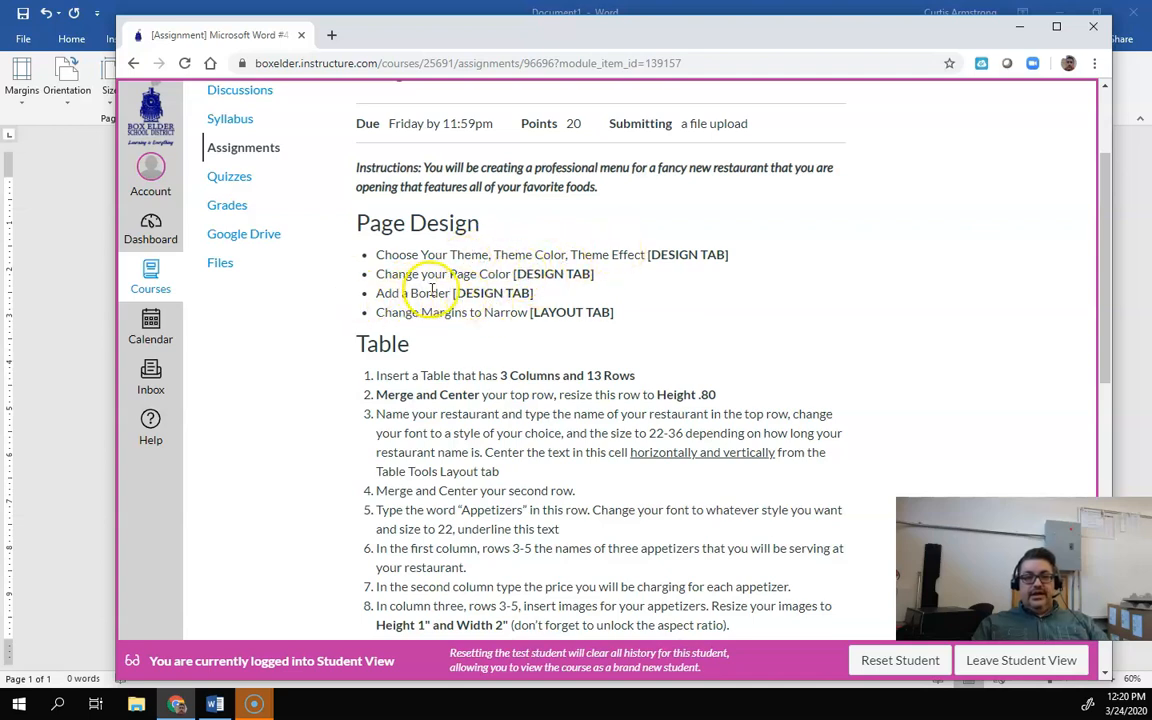
left_click(30, 312)
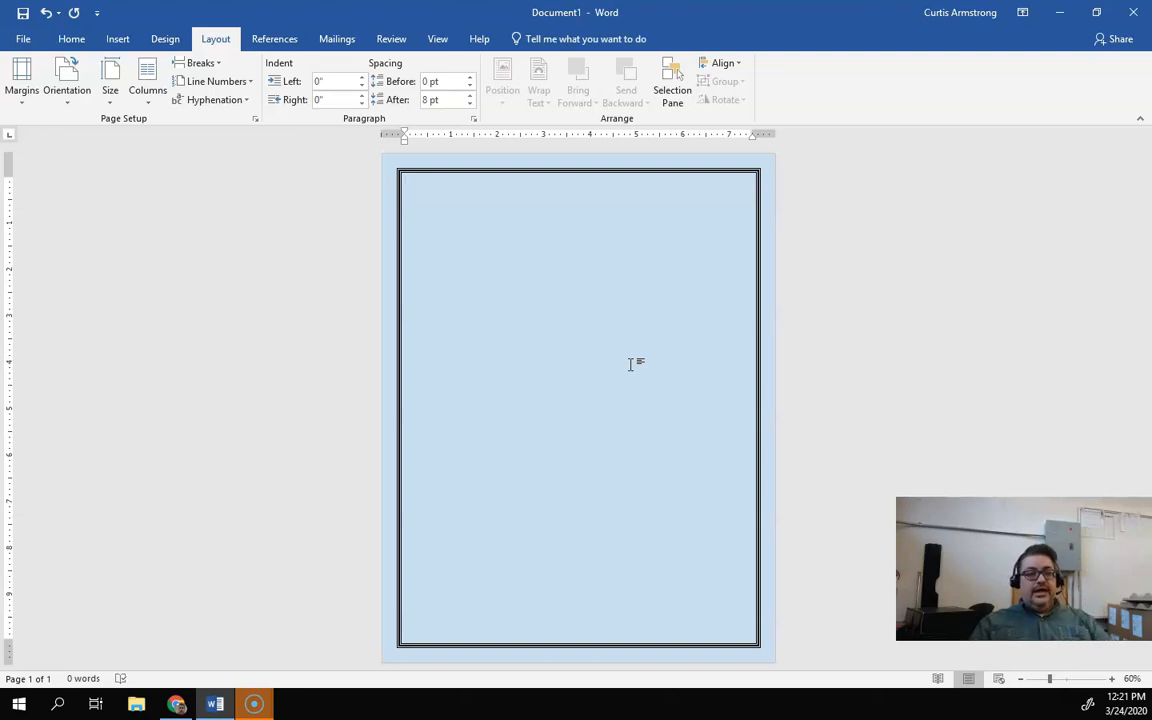
left_click(178, 704)
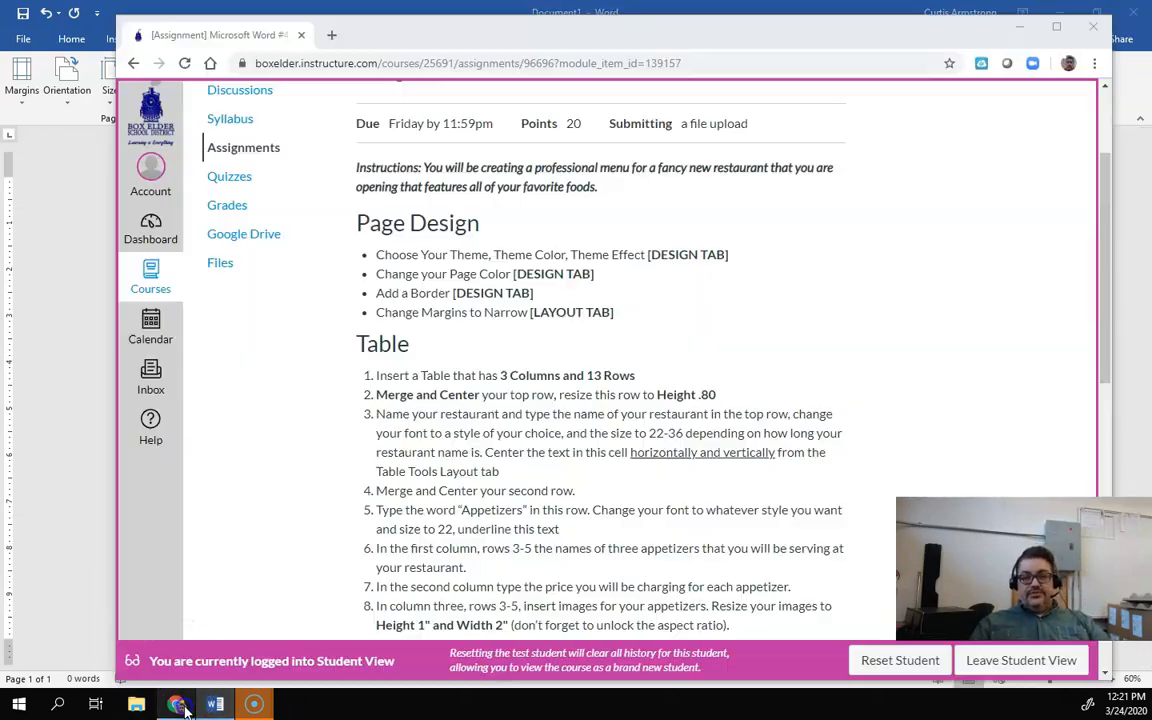
scroll(485, 348, "down", 3)
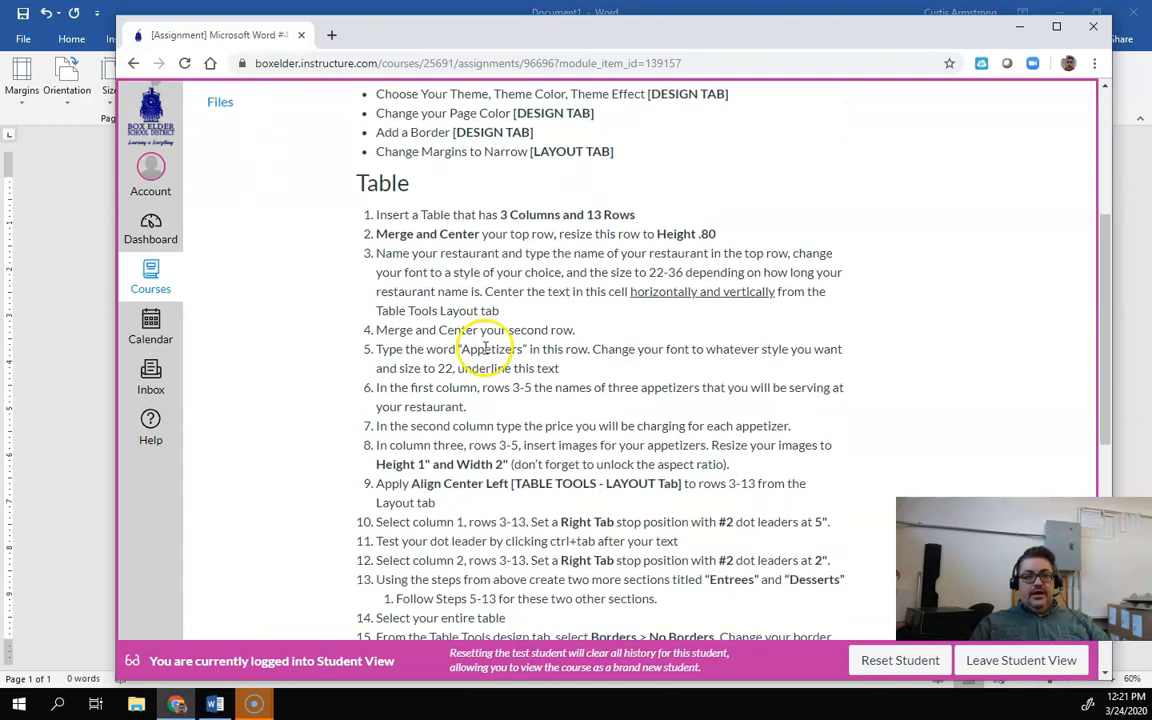
Step: Insert a table with 3 columns and 13 rows into the document
scroll(485, 348, "down", 1)
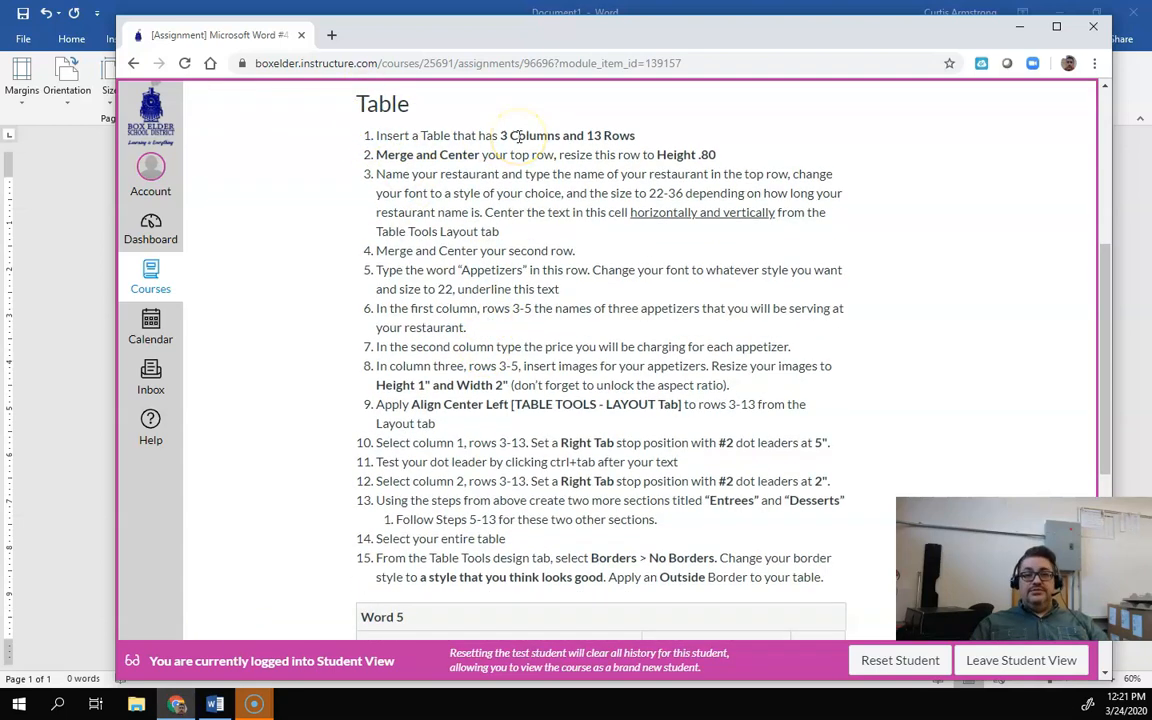
left_click(40, 380)
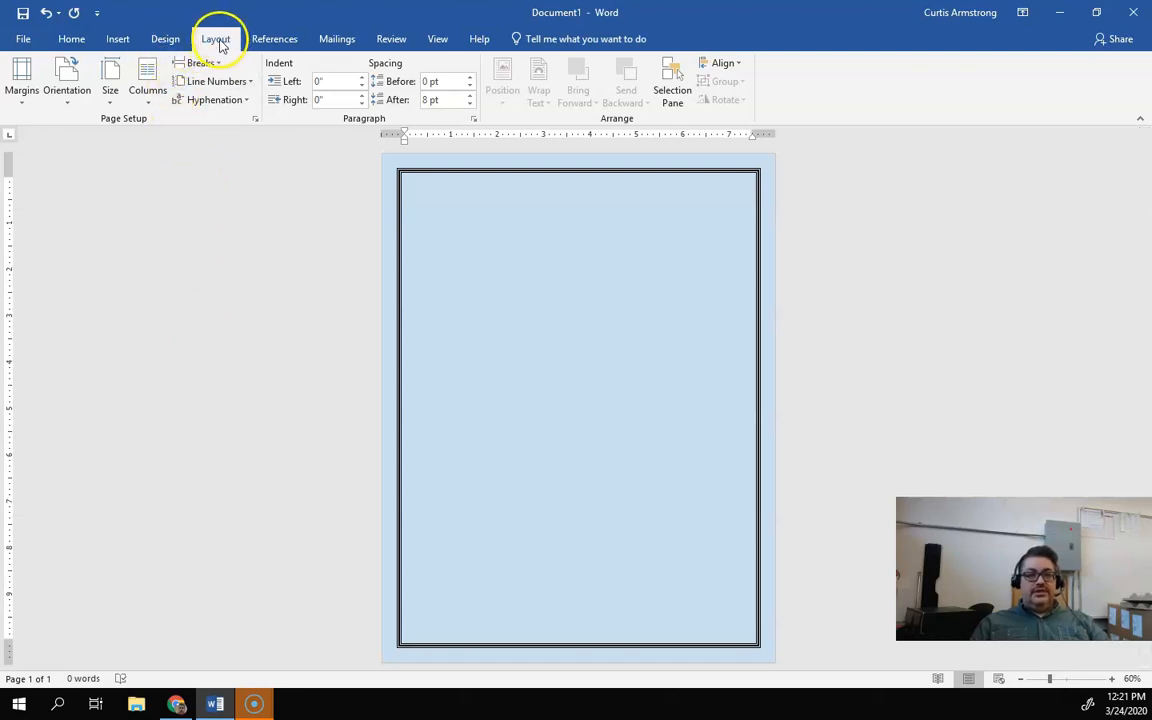
left_click(140, 97)
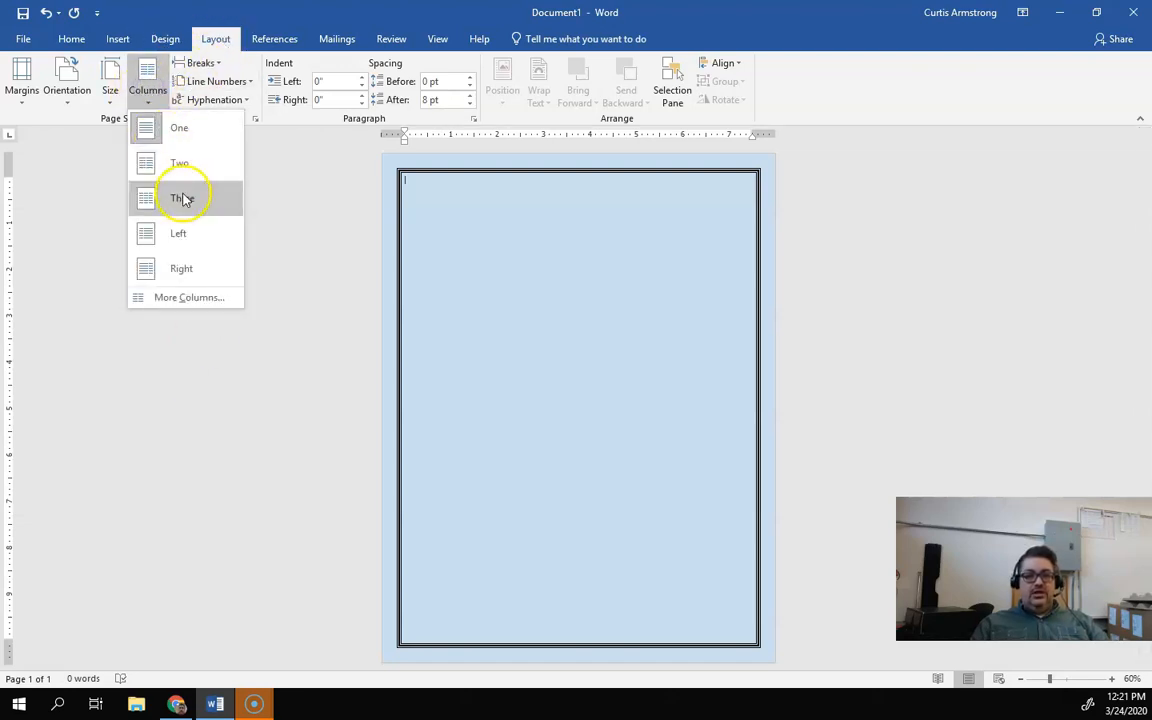
left_click(206, 41)
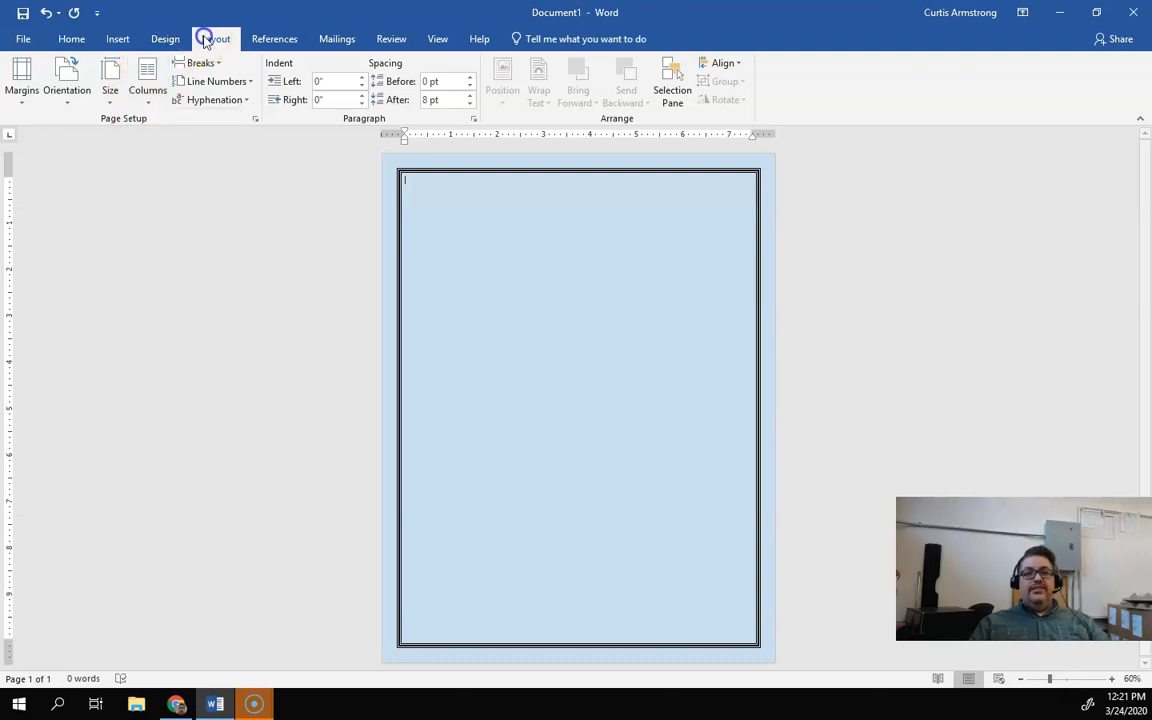
left_click(118, 39)
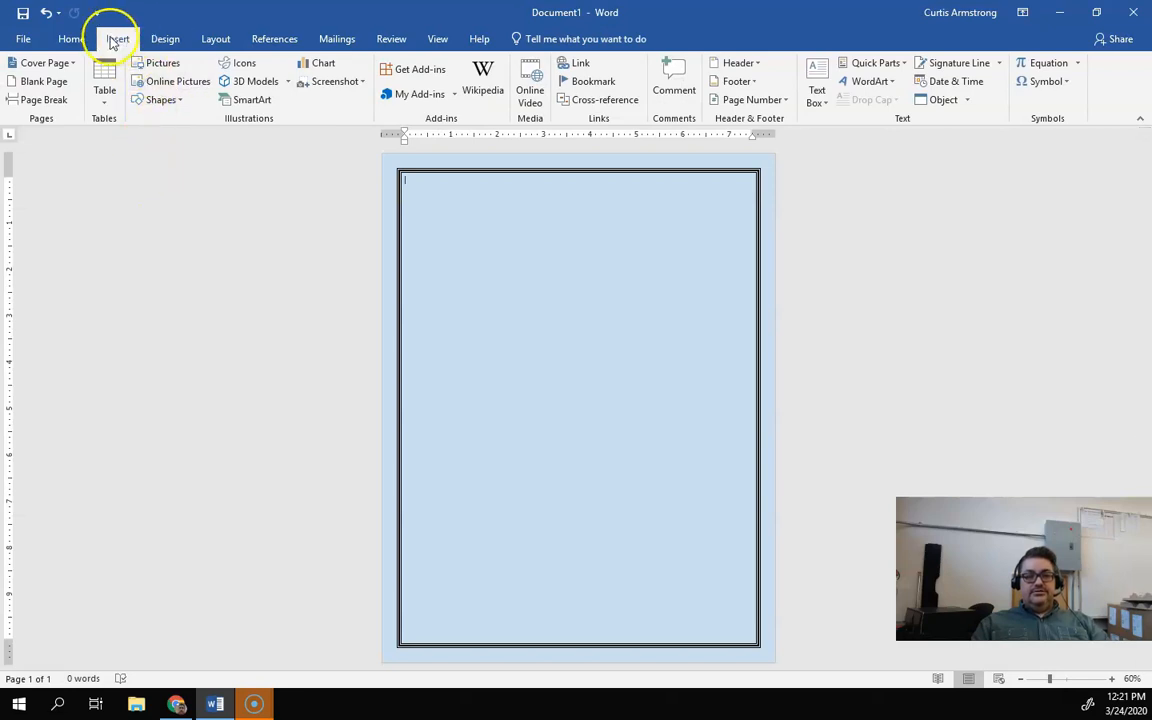
left_click(104, 90)
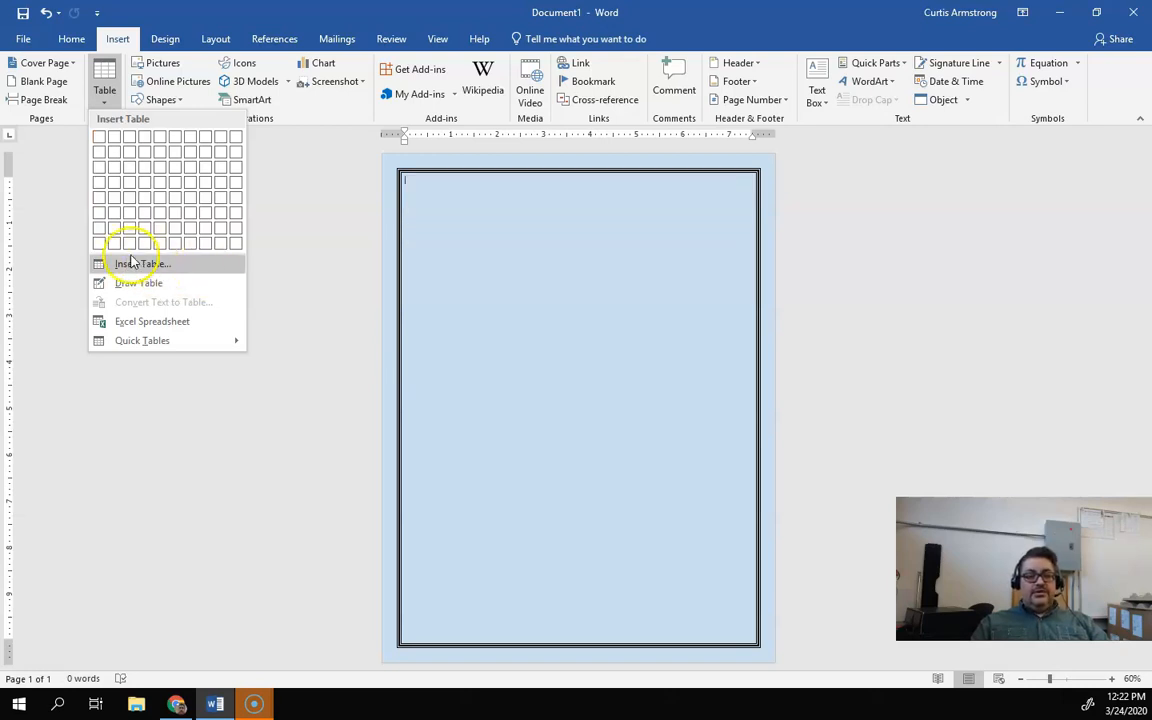
left_click(128, 266)
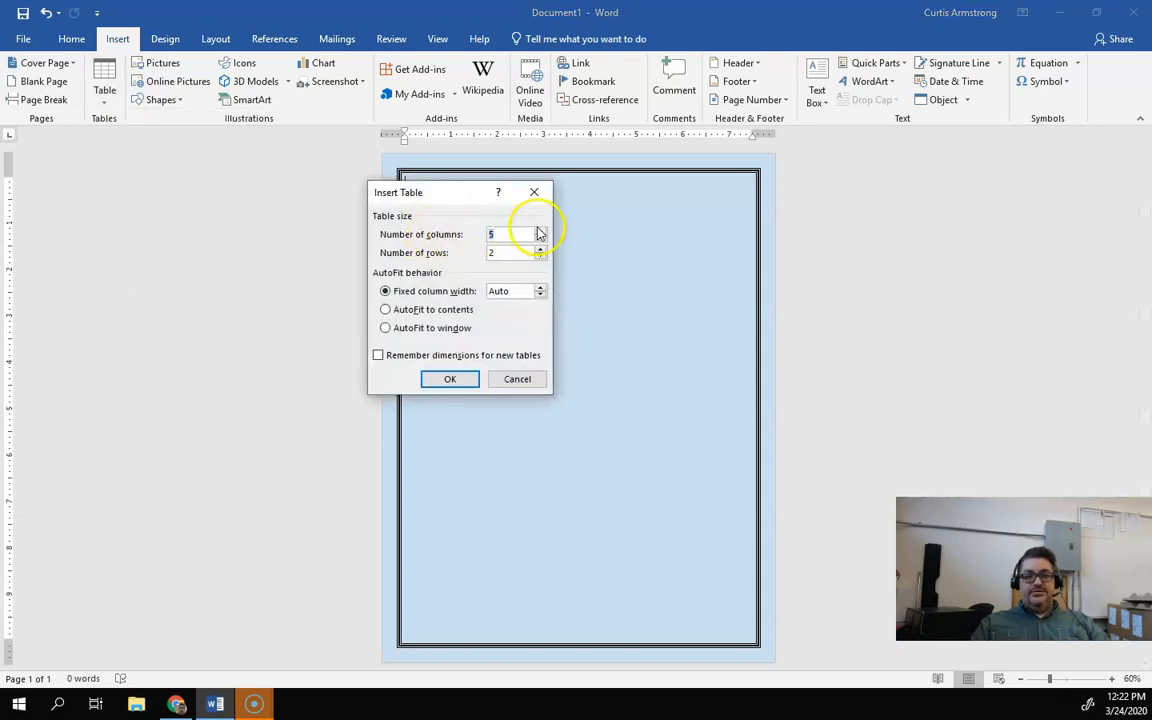
left_click(541, 240)
left_click(541, 240)
left_click(516, 253)
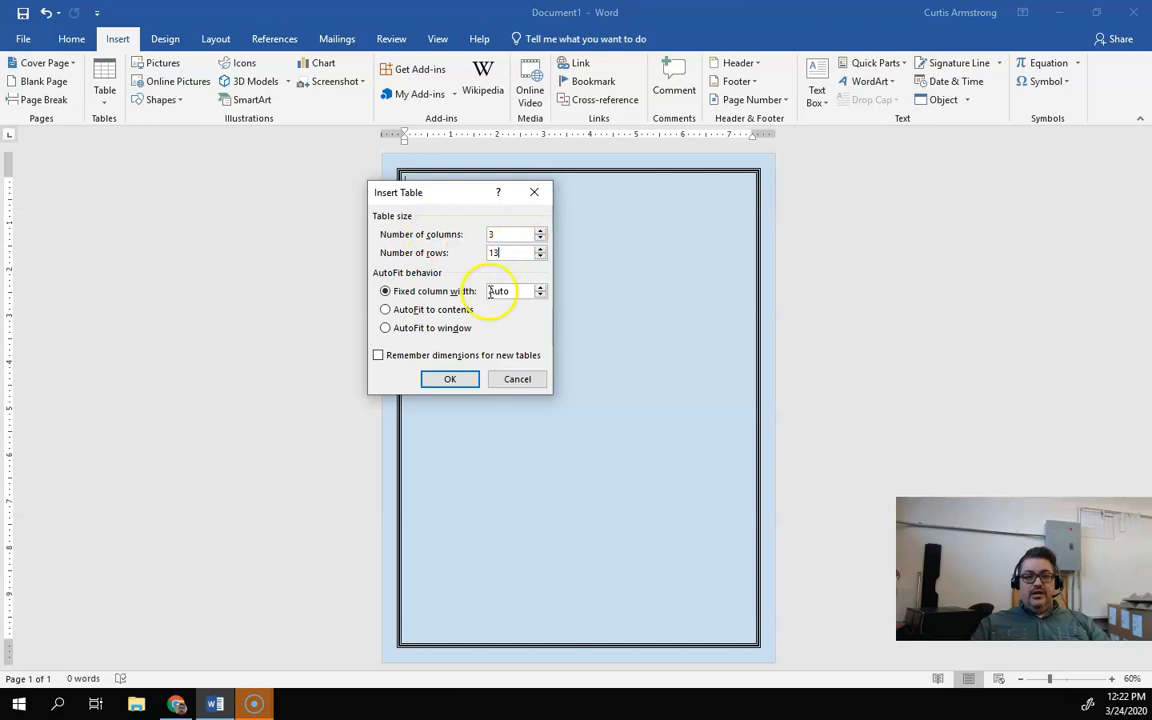
left_click(450, 379)
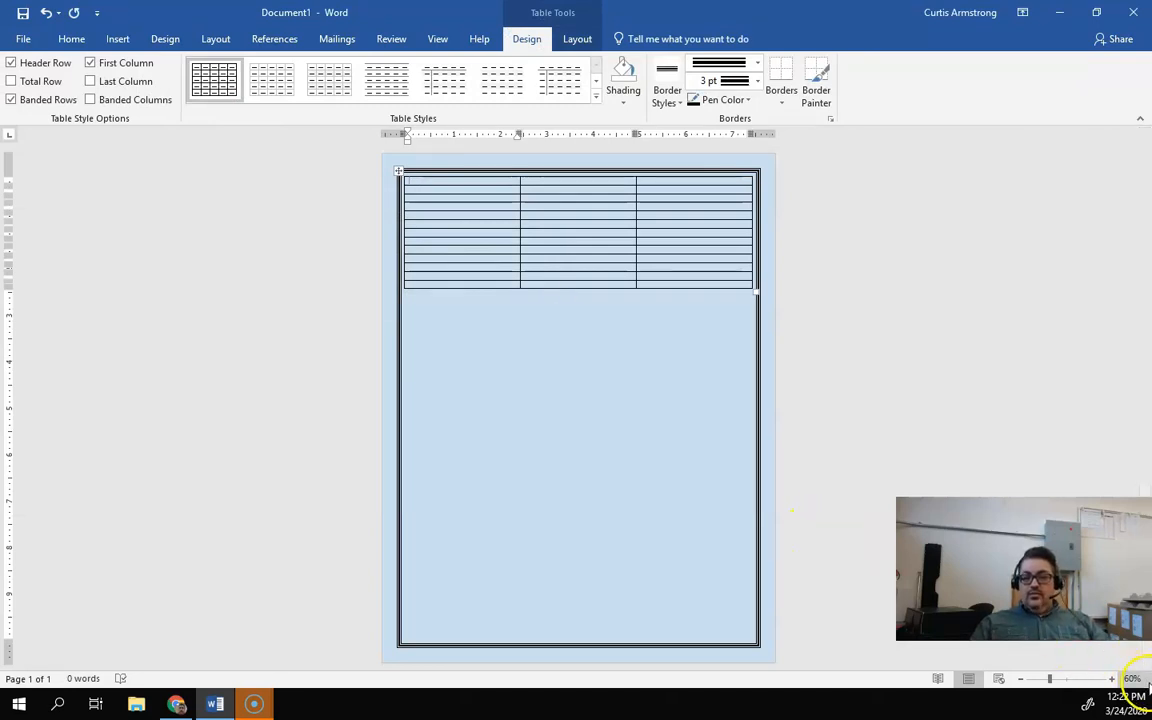
Step: Review the assignment's instructions for merging the top row and setting its height
left_click(1113, 680)
left_click(1113, 680)
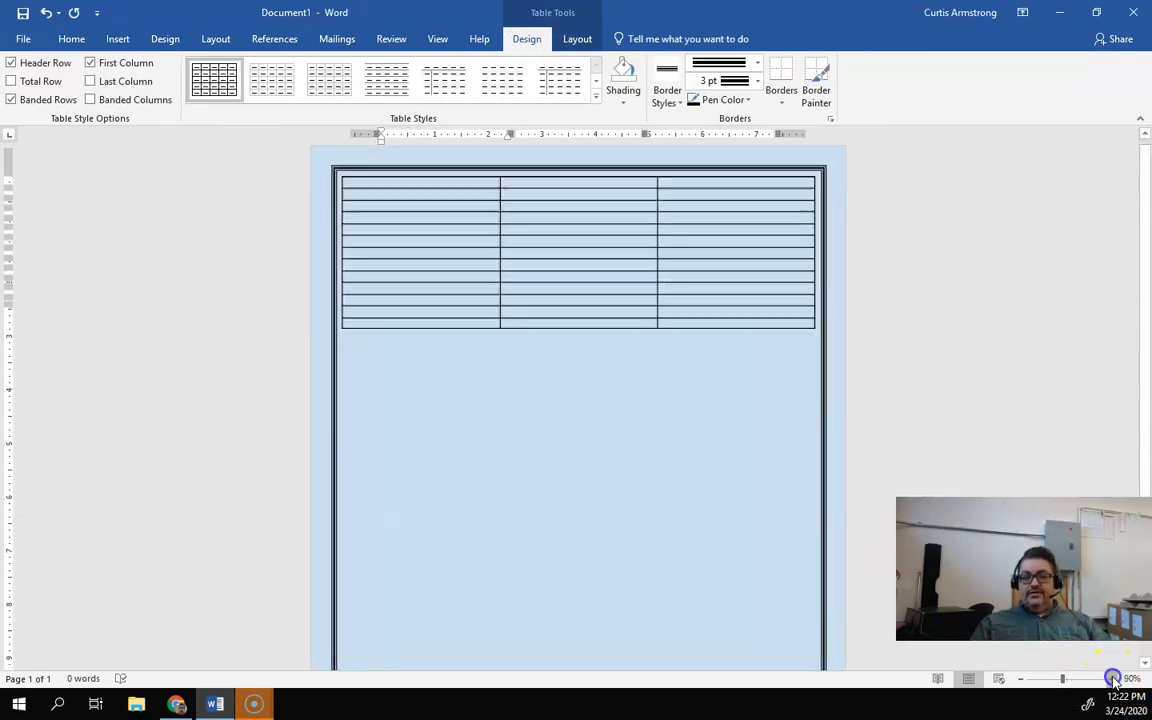
left_click(1113, 680)
left_click(1113, 680)
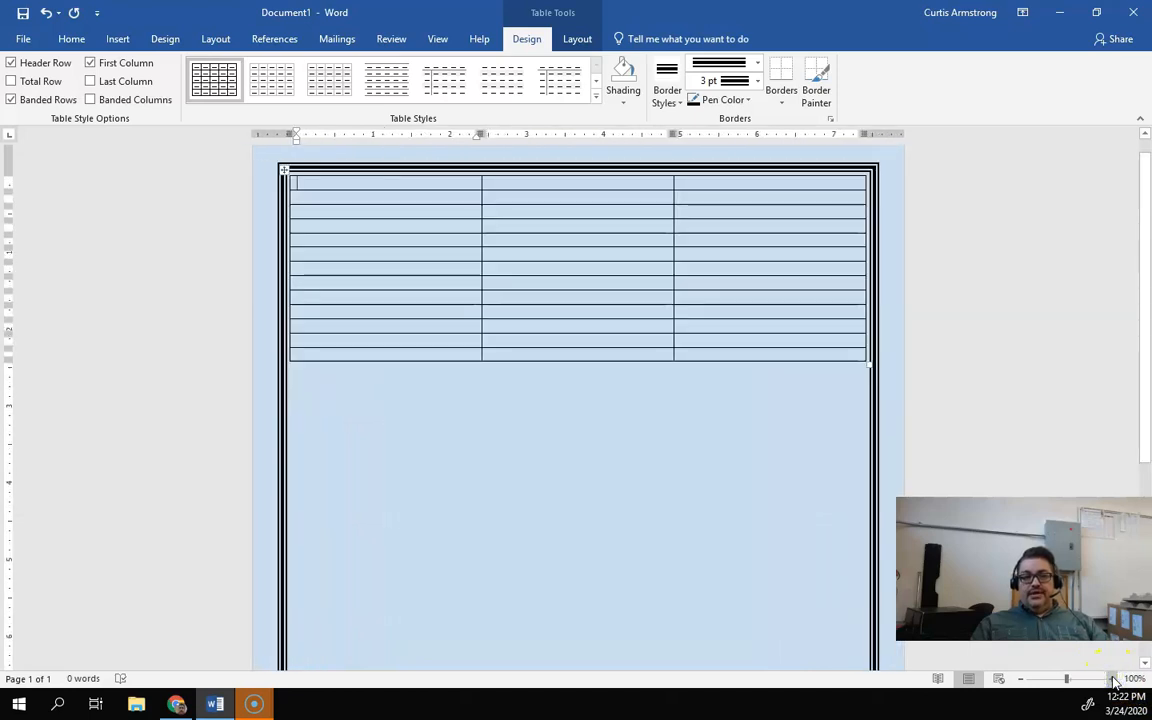
left_click(1113, 680)
left_click(1113, 680)
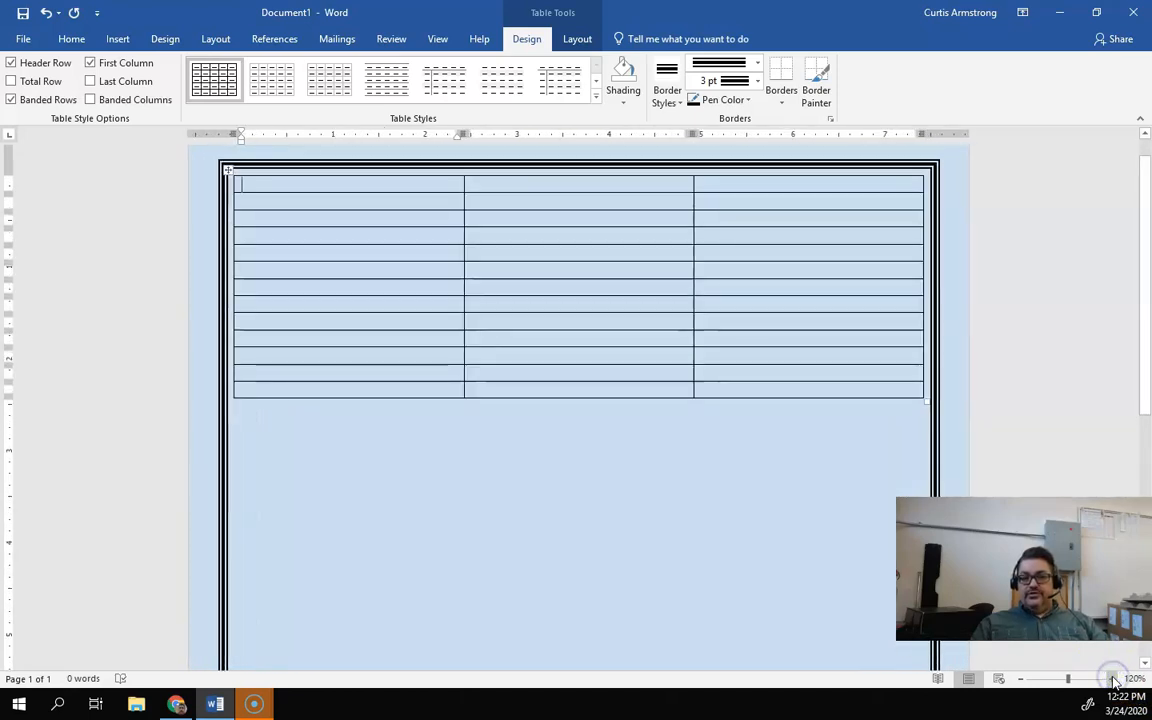
left_click(1113, 680)
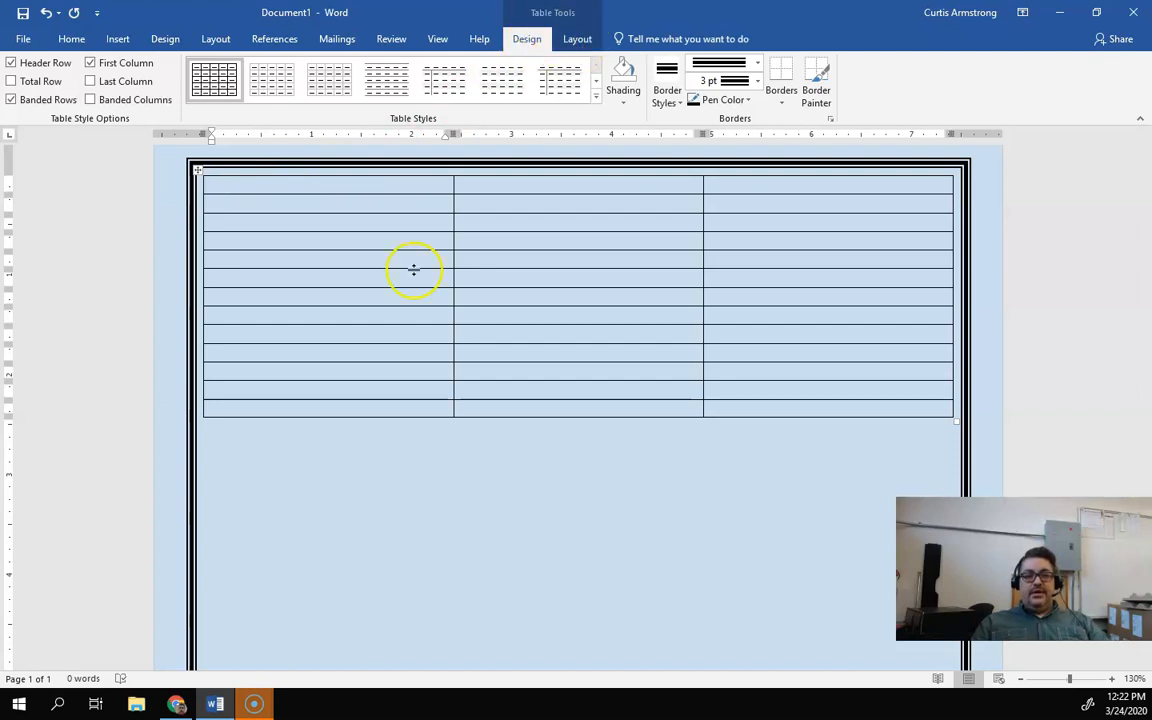
left_click(270, 540)
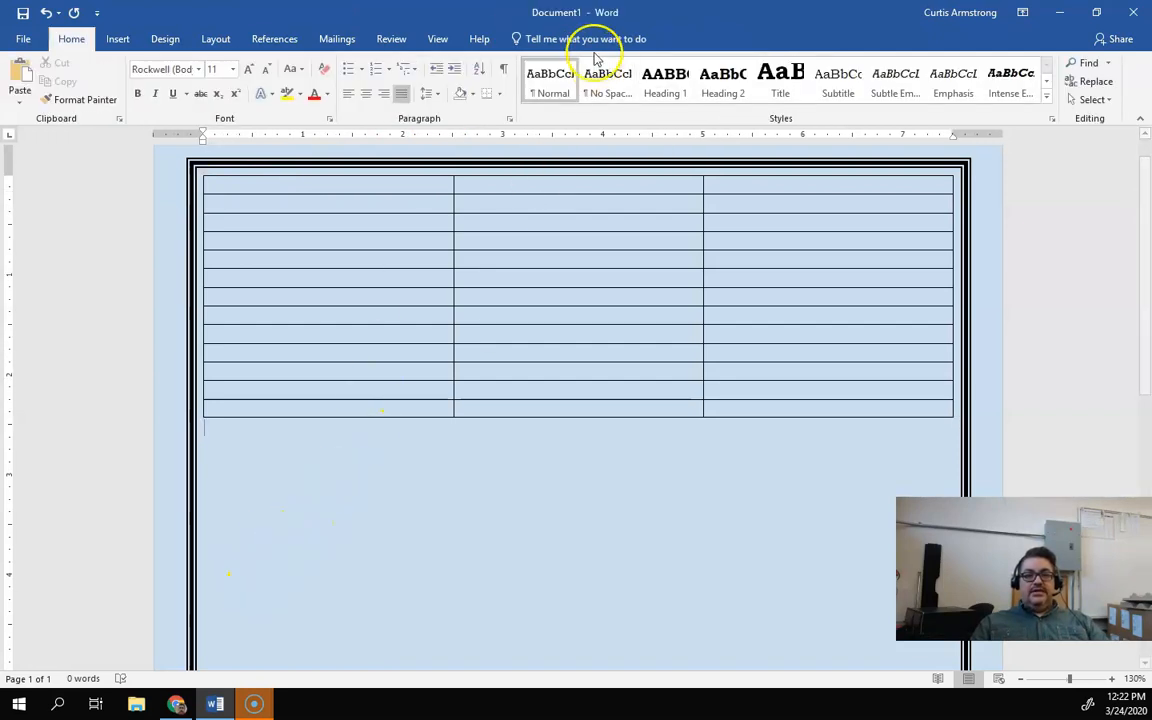
left_click(240, 185)
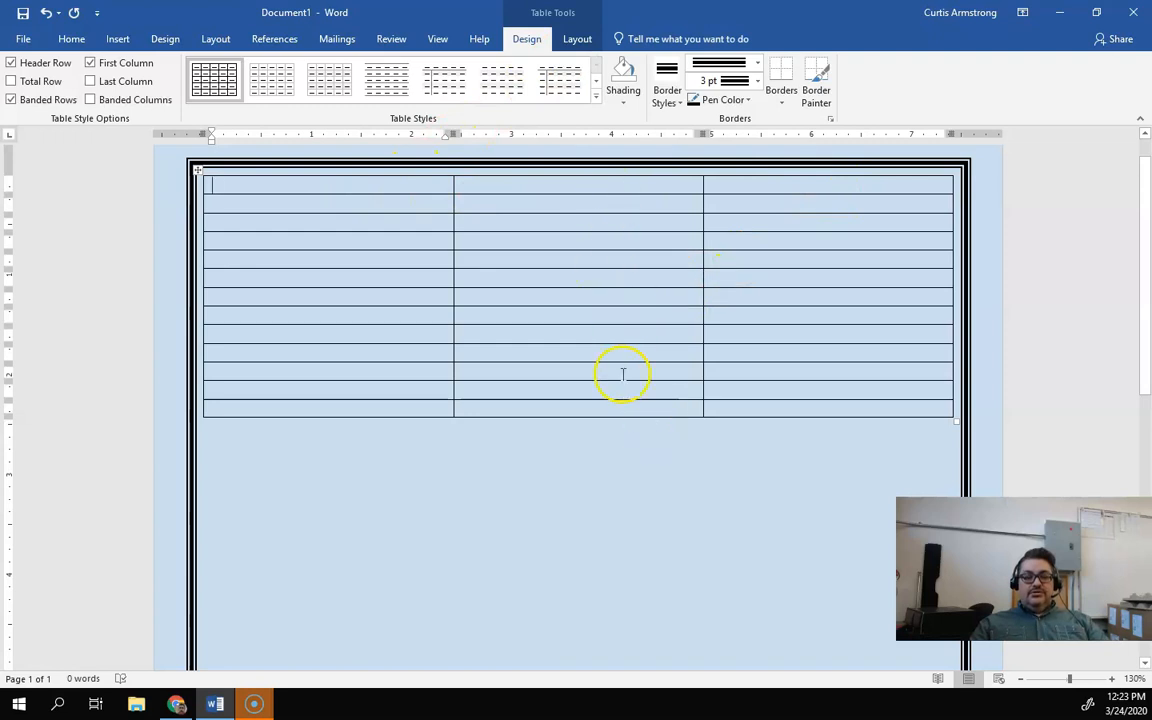
left_click(176, 704)
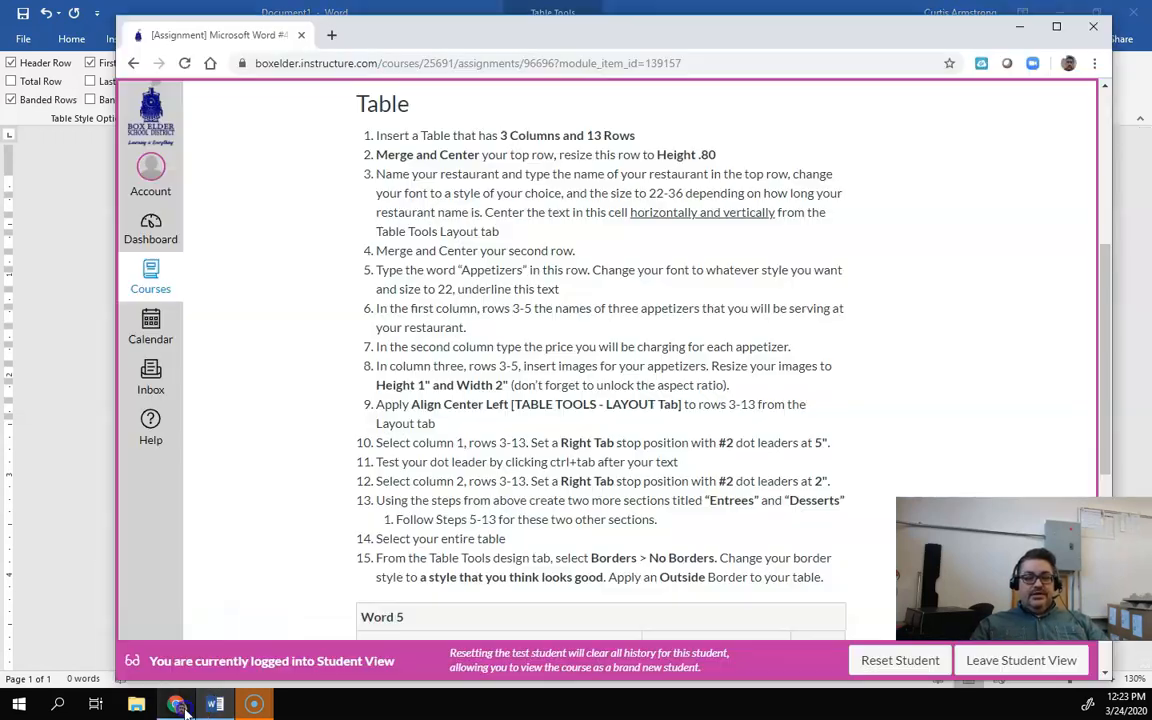
left_click_drag(376, 136, 634, 135)
left_click(384, 154)
left_click_drag(378, 154, 703, 155)
left_click(663, 154)
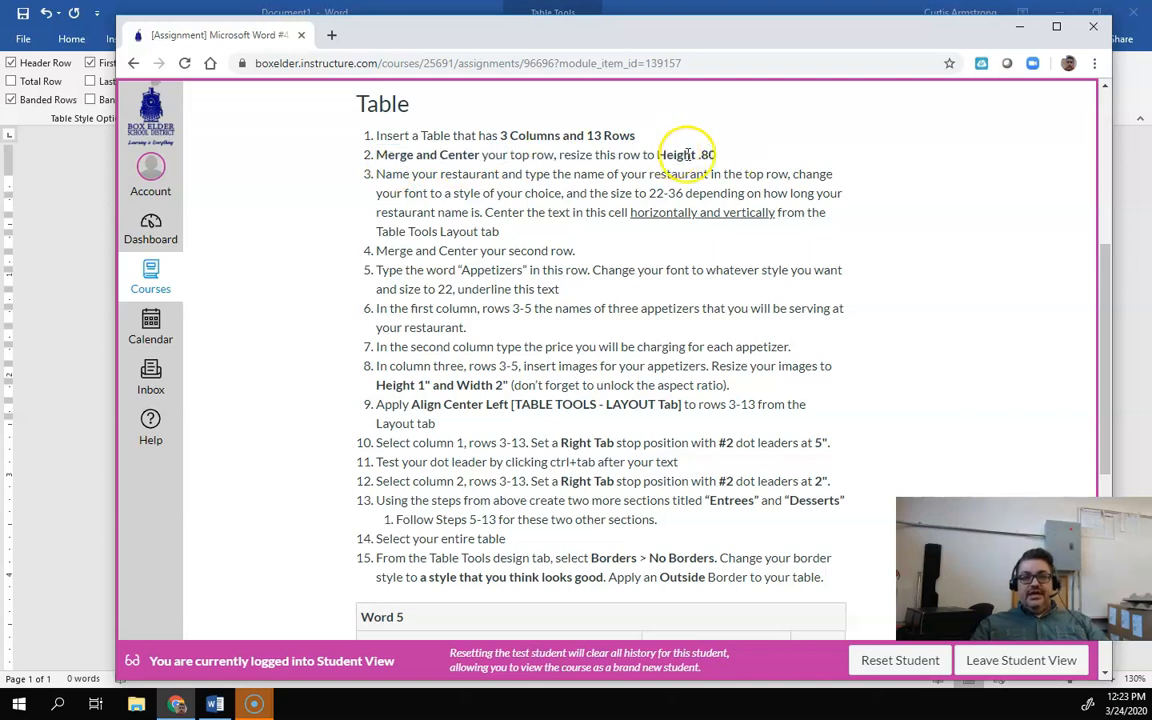
left_click(49, 275)
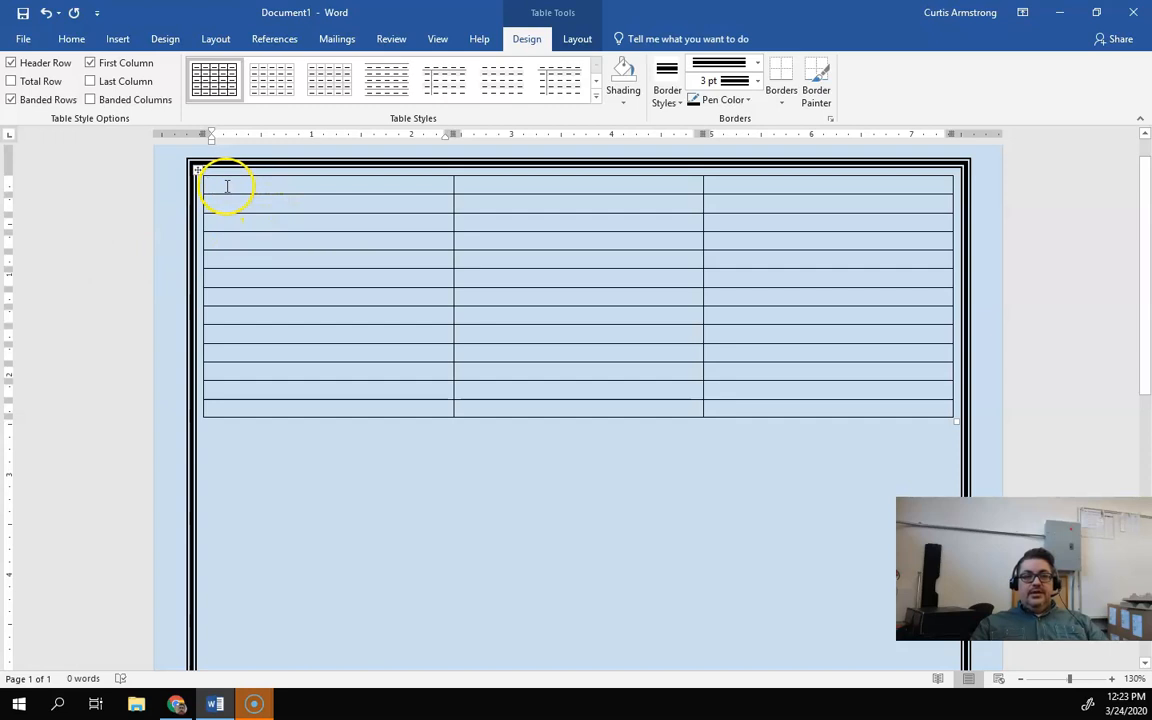
Step: Select the table's entire top row and merge its cells into one
left_click(262, 219)
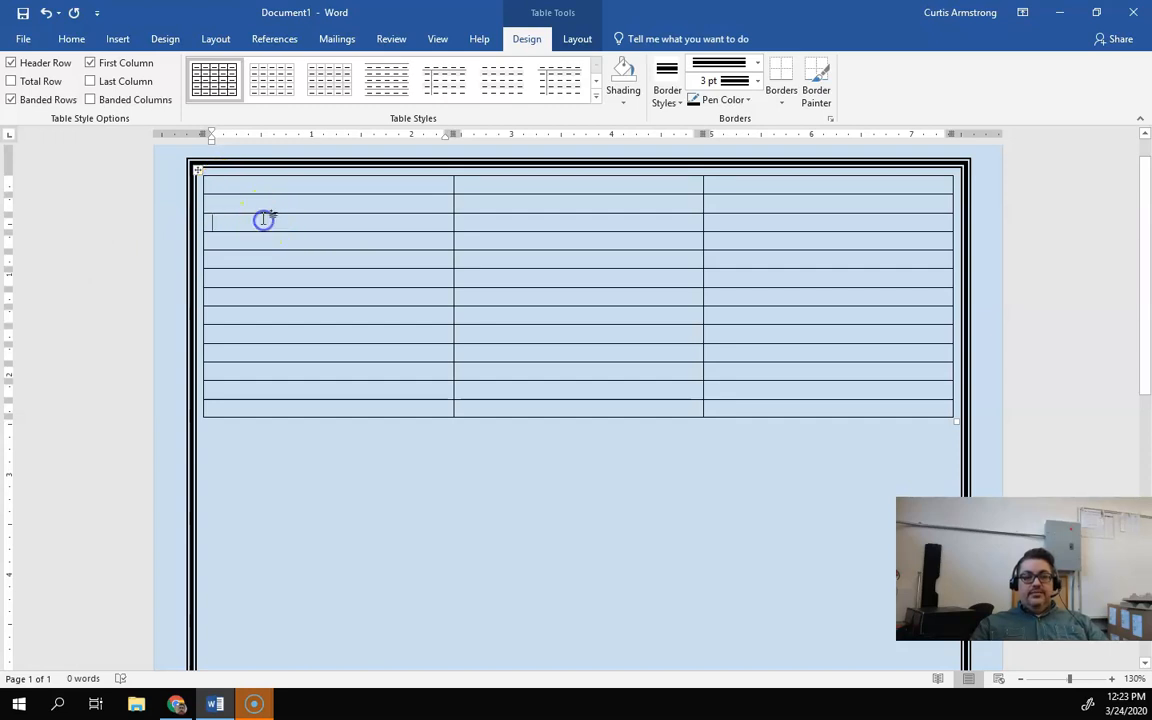
left_click(224, 185)
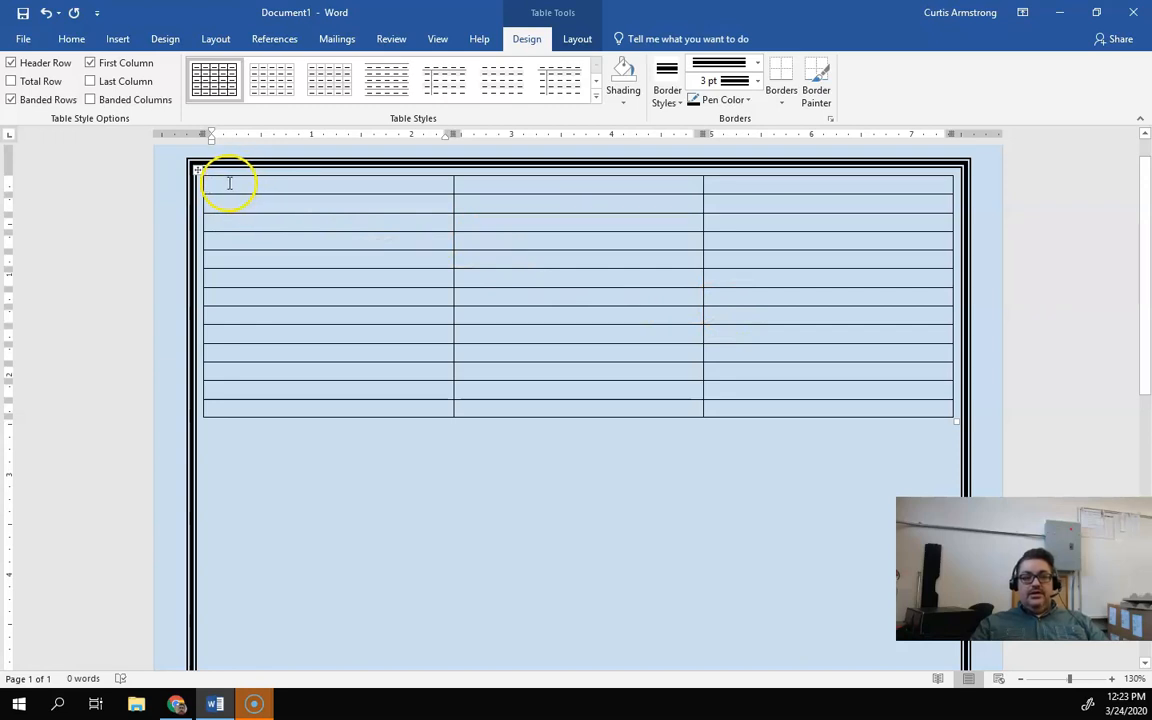
left_click(348, 185)
left_click_drag(348, 185, 748, 180)
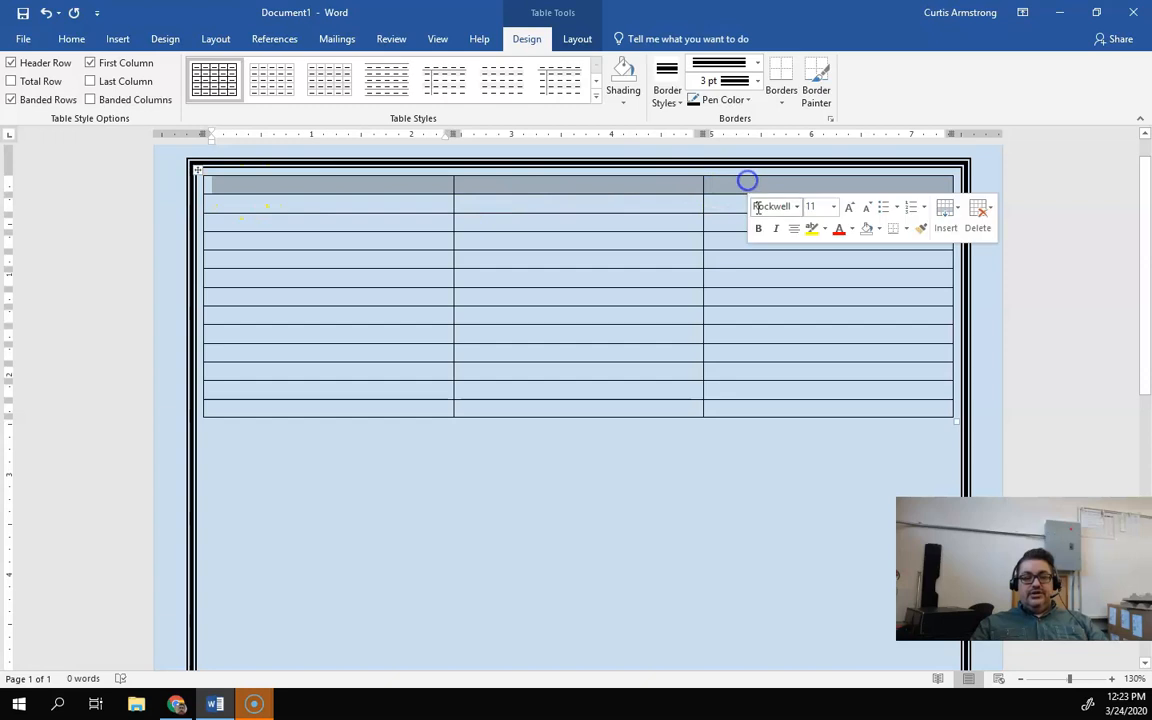
left_click(722, 321)
left_click_drag(257, 188, 753, 180)
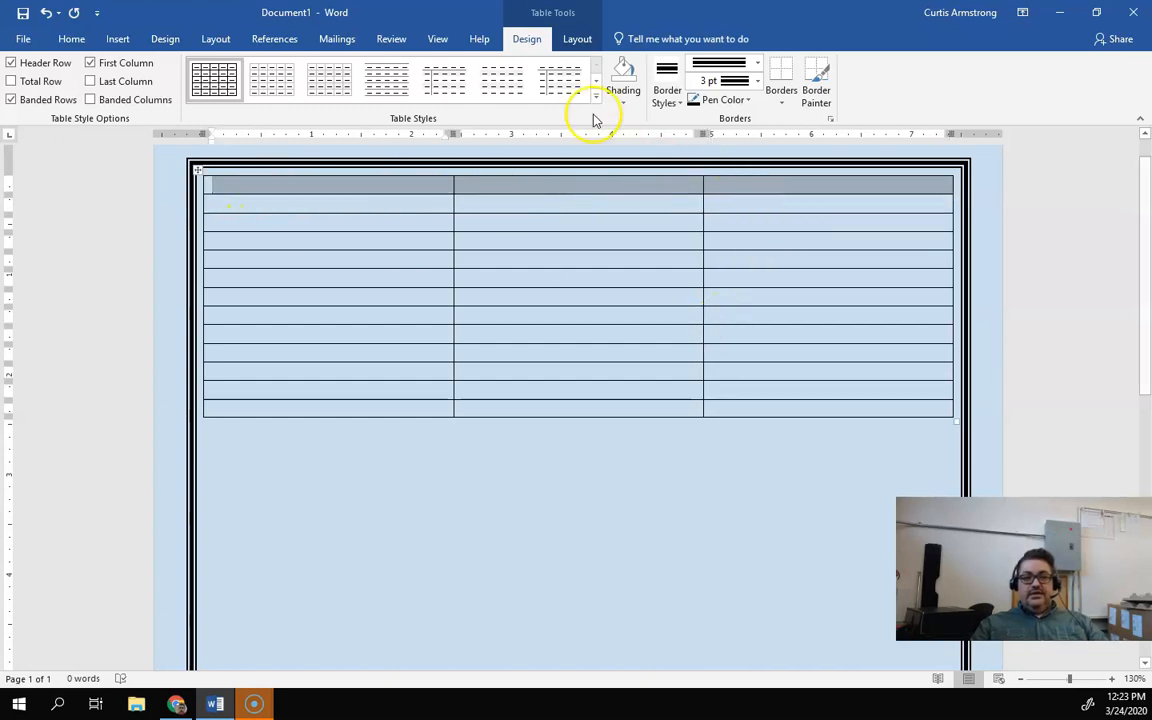
left_click(579, 40)
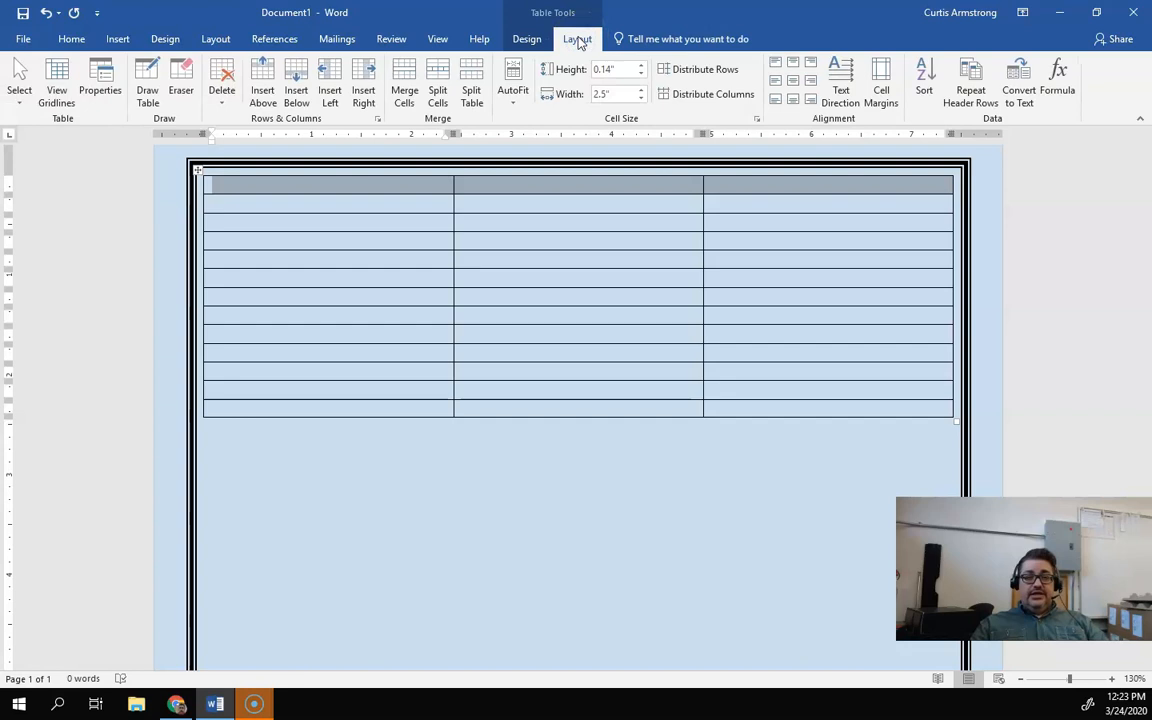
left_click(405, 84)
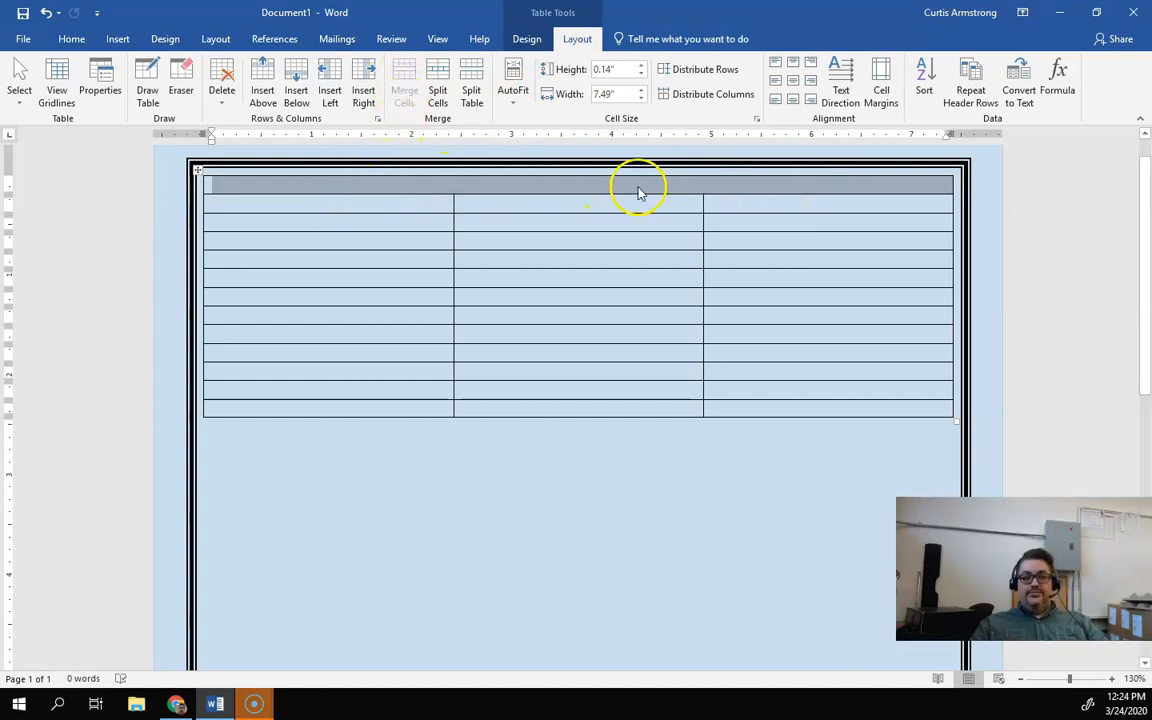
Step: Set the merged top row's height to 0.8"
left_click(641, 65)
left_click(642, 66)
left_click(641, 66)
left_click(641, 66)
left_click(641, 66)
left_click(641, 66)
left_click(641, 66)
Step: Type the restaurant name "Stella's Cafe" in the top row
left_click(376, 207)
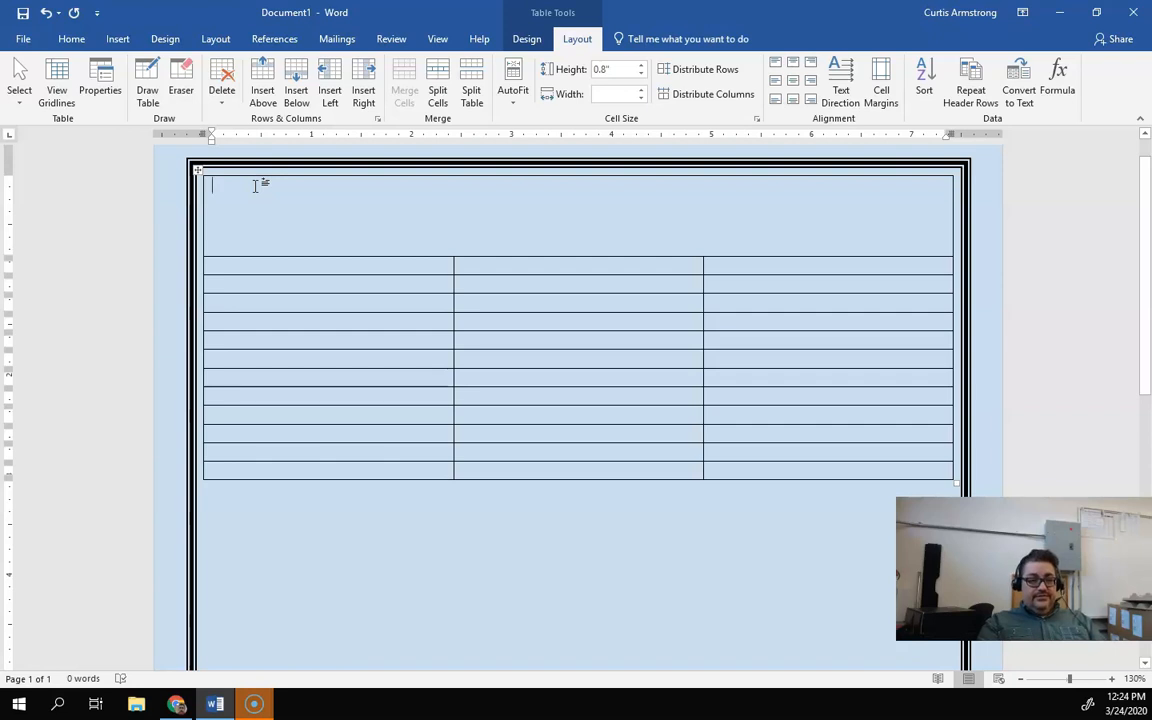
type("Stella's Cafe")
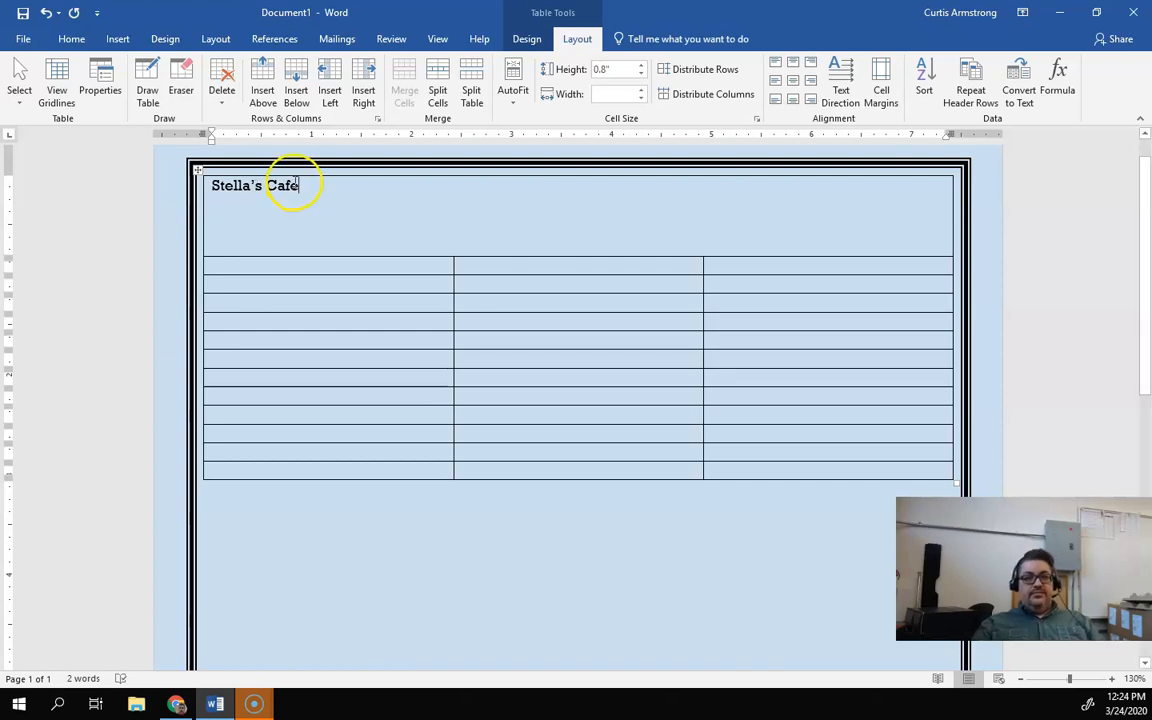
Step: Center the restaurant name horizontally and vertically in the top cell with Align Center
left_click_drag(308, 187, 203, 182)
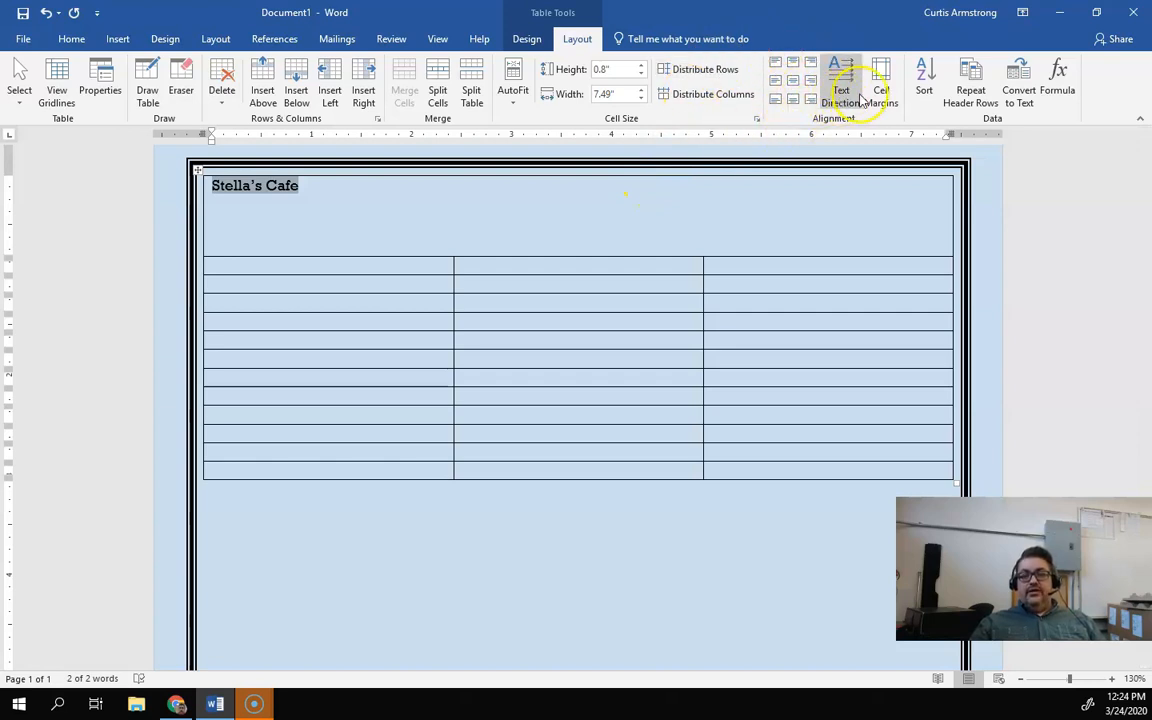
left_click(1095, 13)
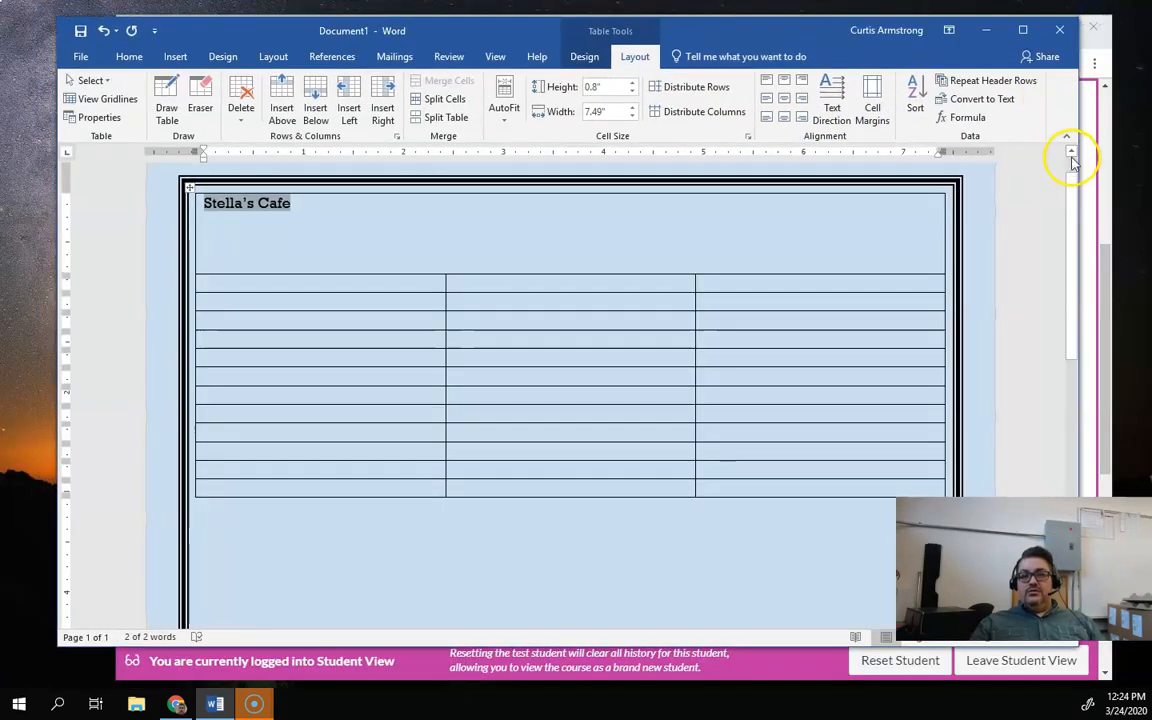
left_click_drag(1076, 154, 714, 154)
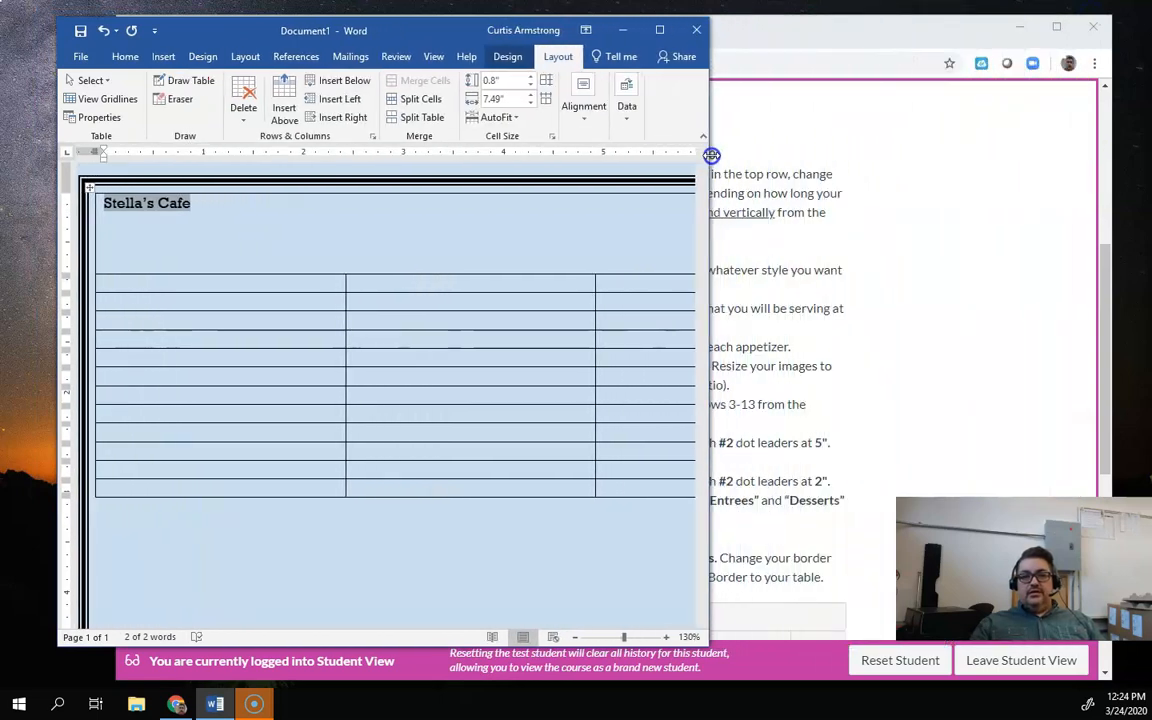
left_click(576, 98)
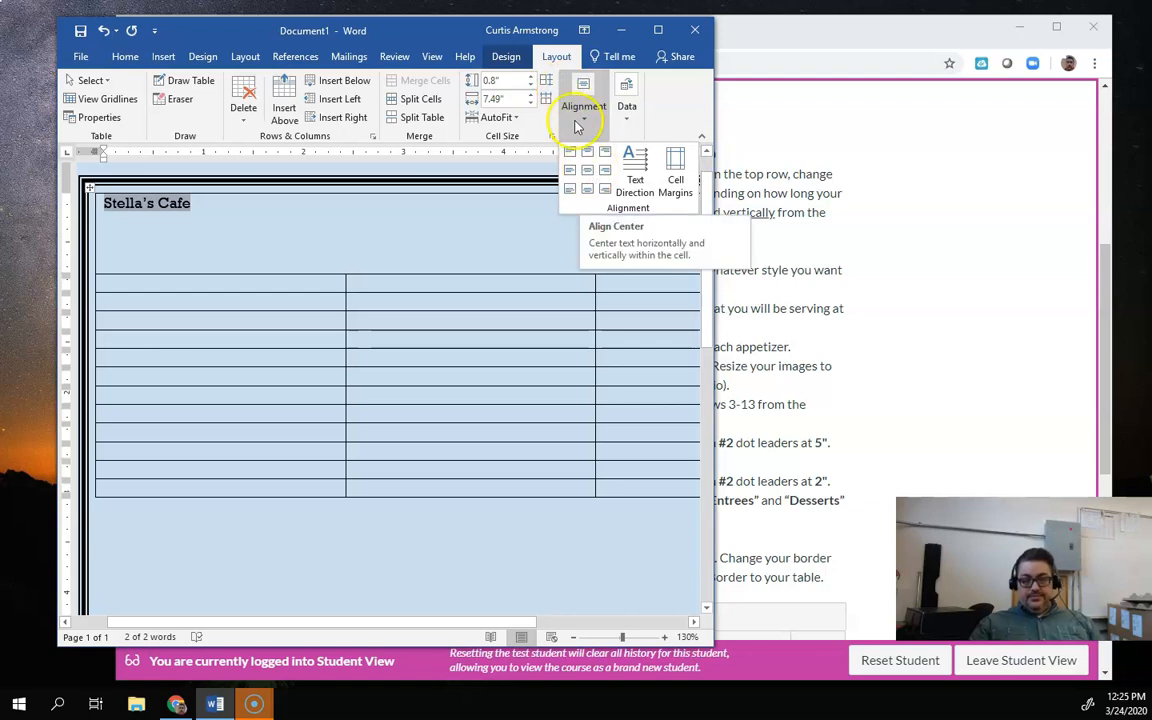
left_click(674, 33)
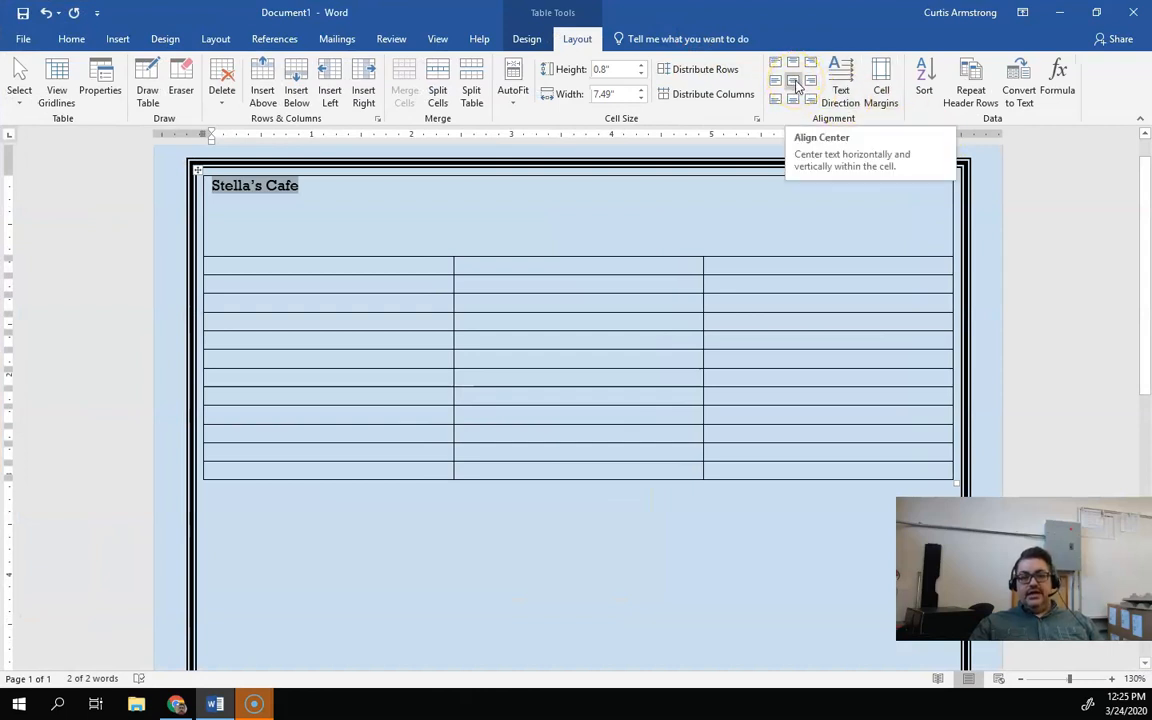
left_click(795, 83)
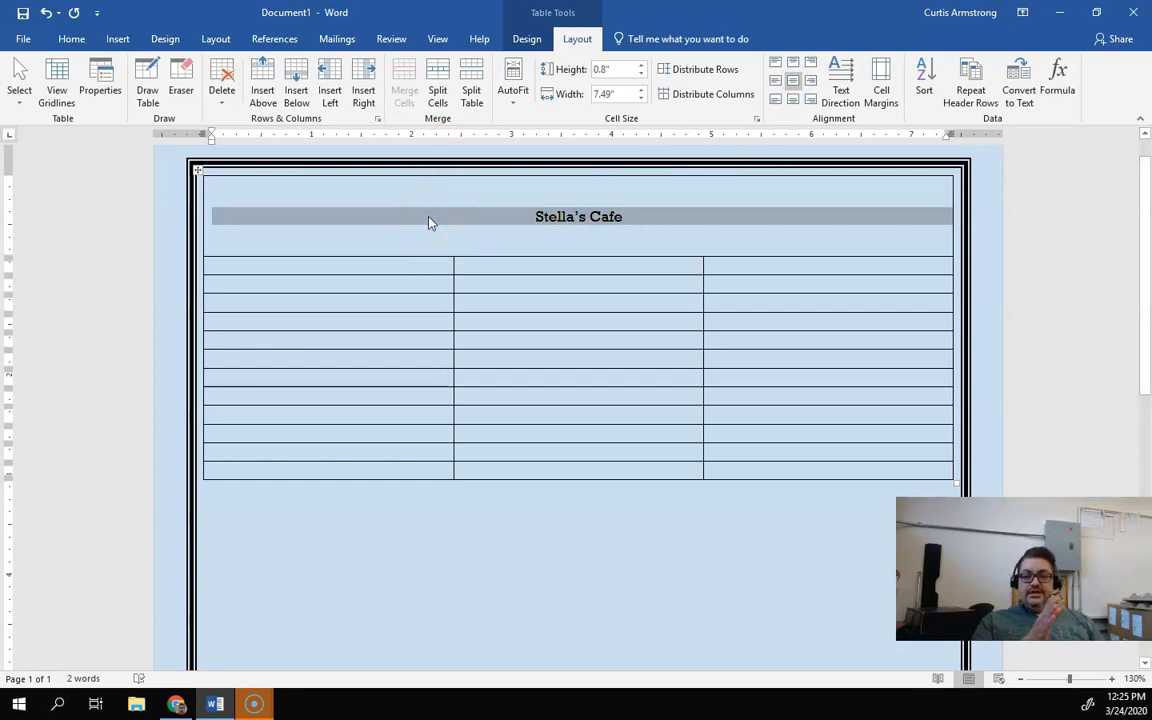
Step: Set the restaurant name's font size to 28
left_click(550, 216)
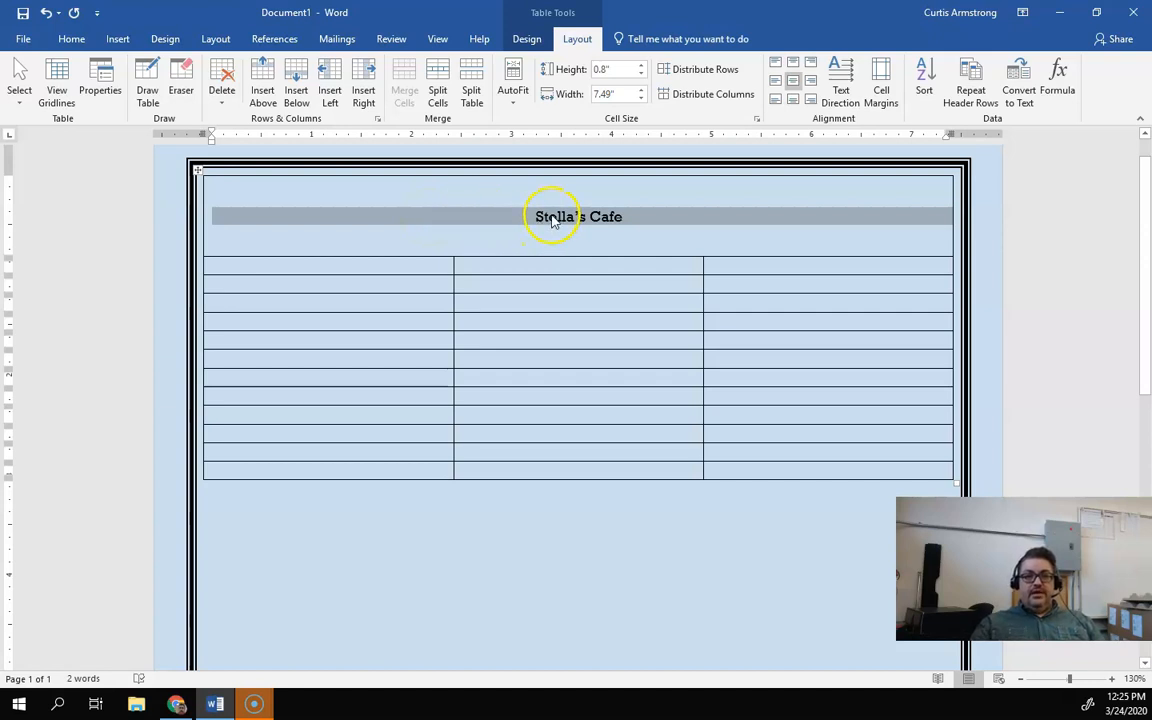
left_click_drag(535, 213, 618, 208)
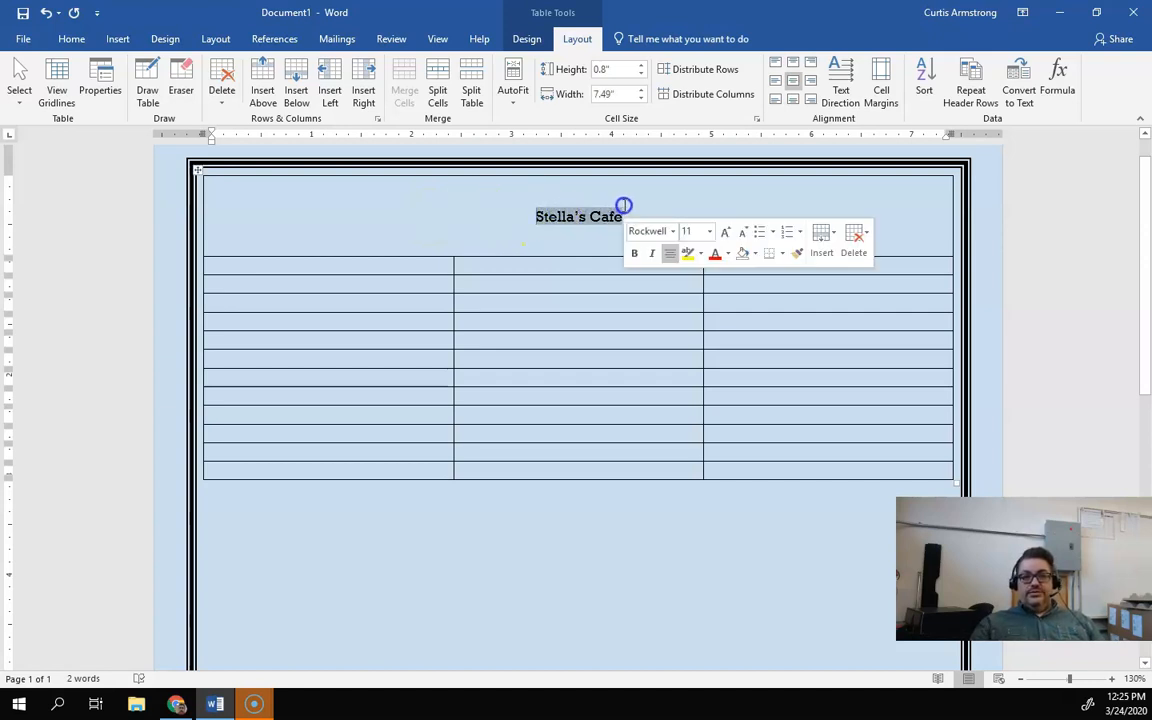
left_click(708, 231)
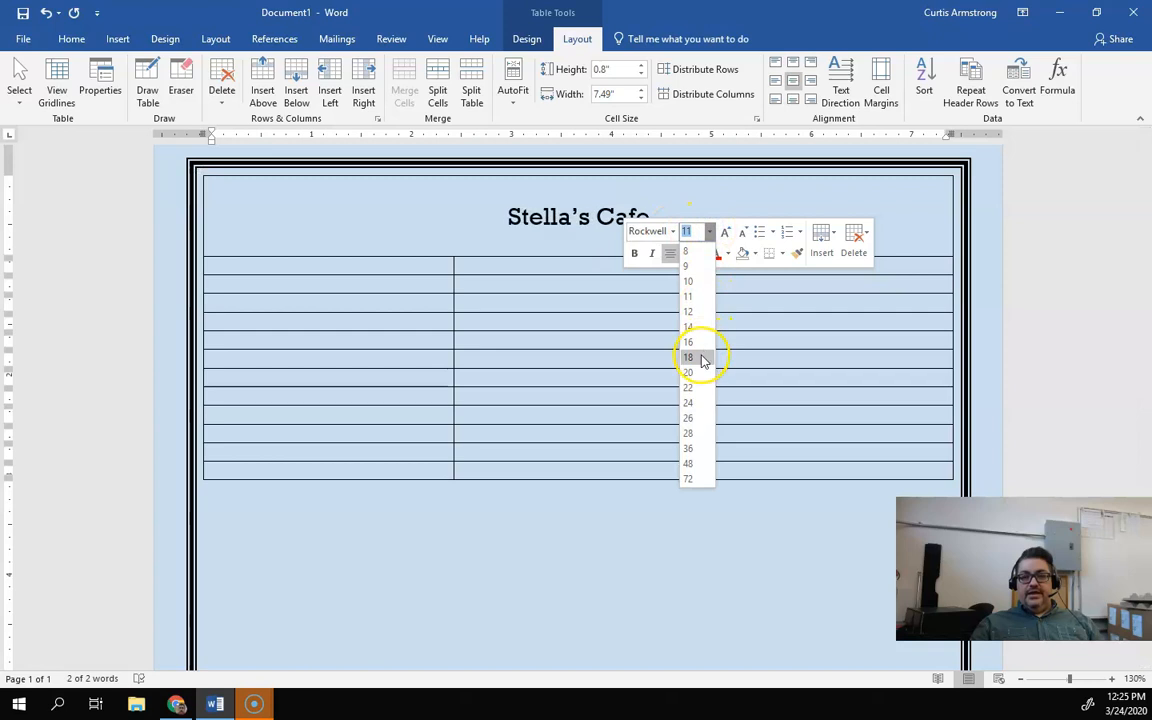
left_click(690, 433)
left_click(535, 206)
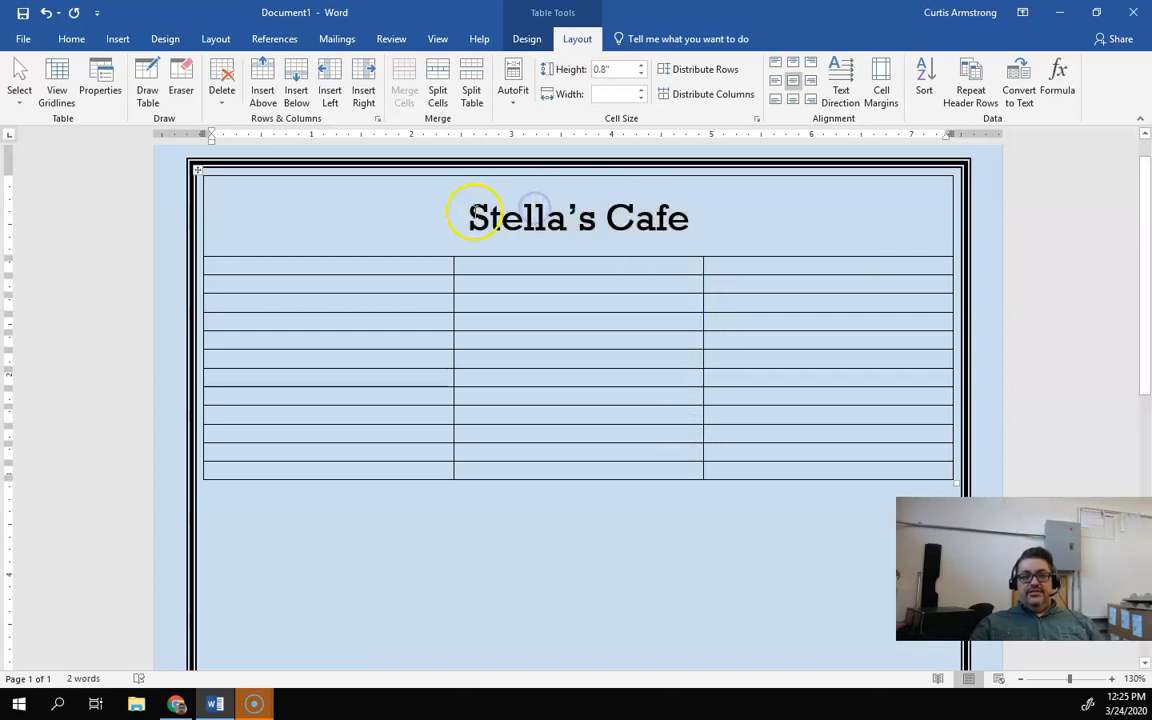
Step: Make the restaurant name bold and change its font color to a dark blue theme color
left_click_drag(470, 213, 689, 218)
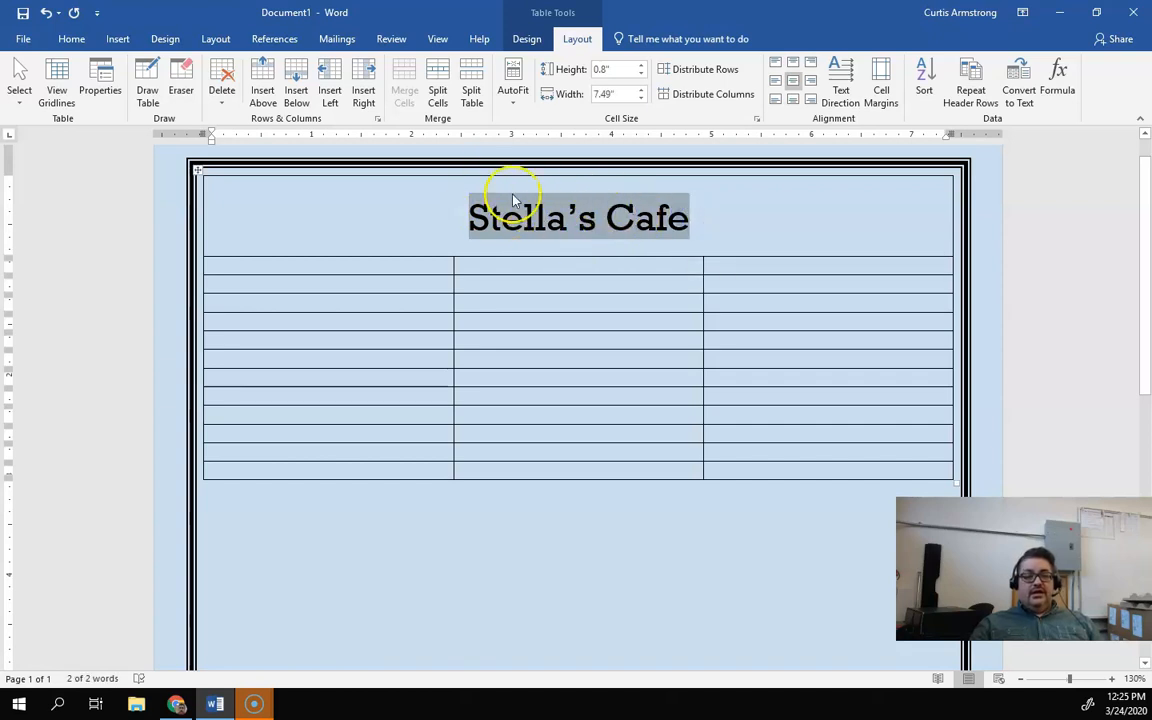
left_click(553, 206)
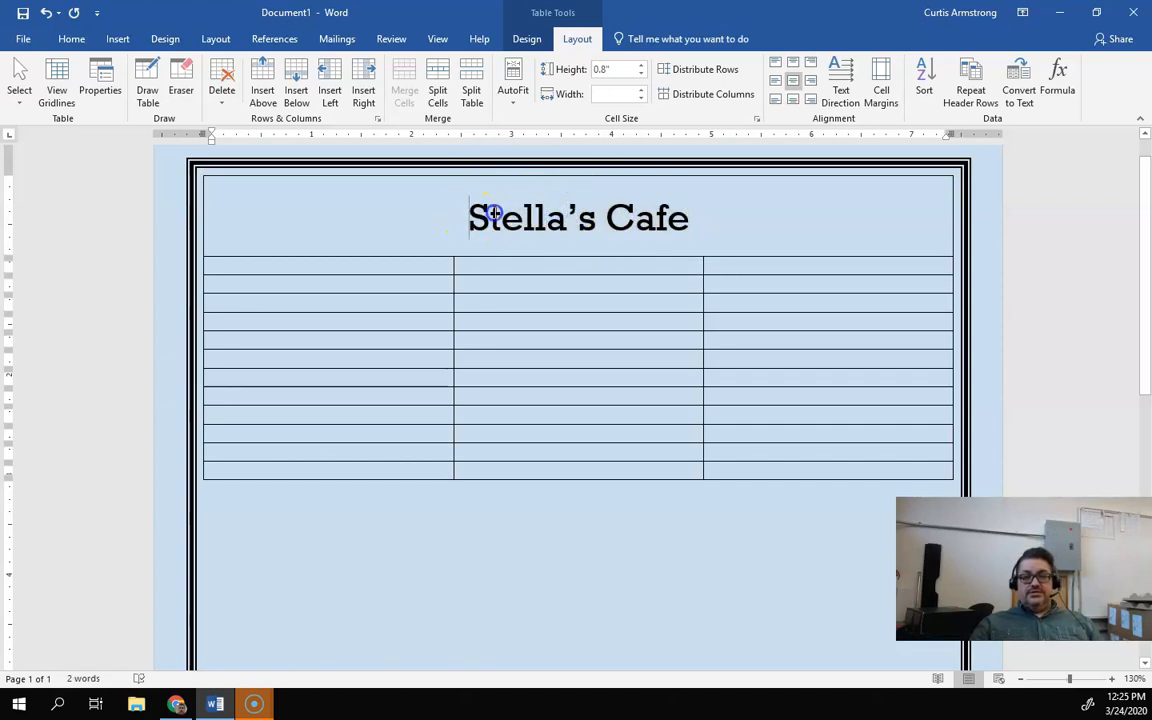
left_click_drag(493, 213, 674, 211)
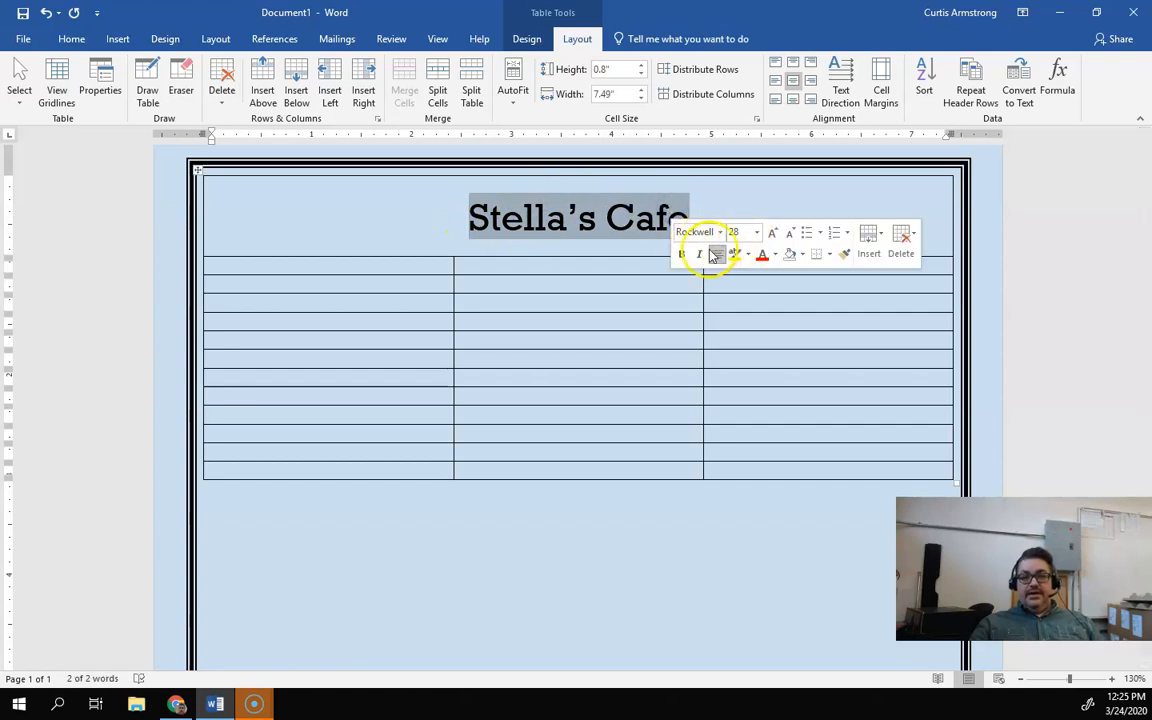
left_click(681, 253)
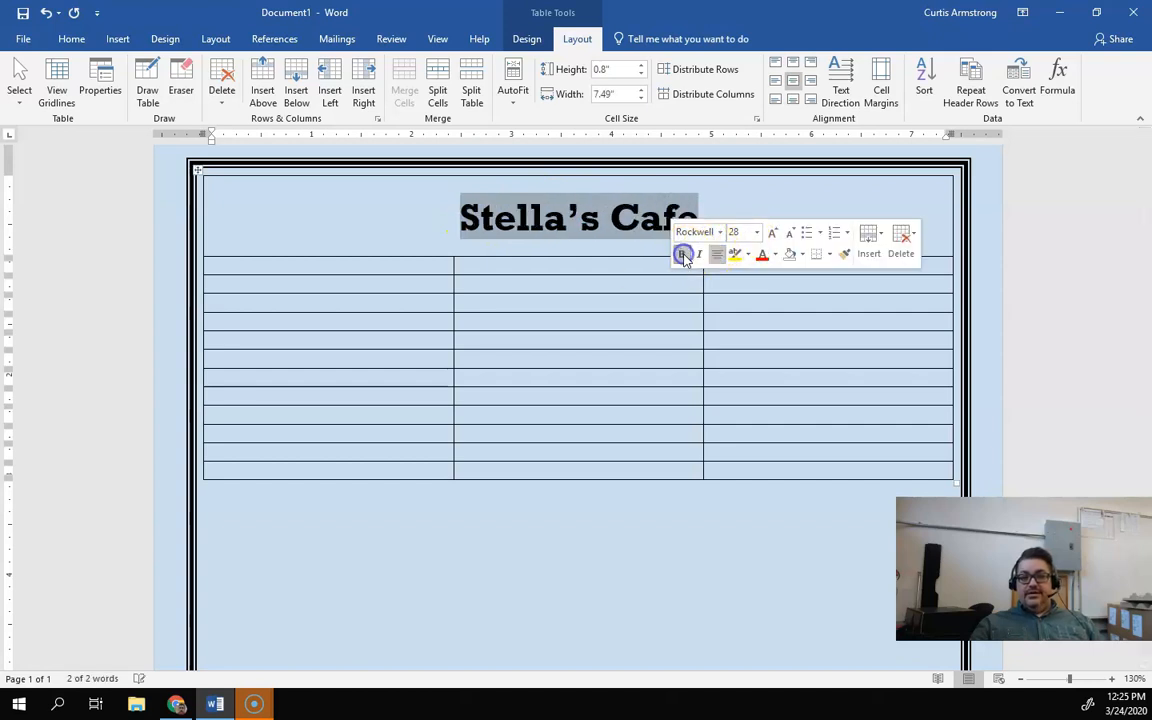
left_click(778, 257)
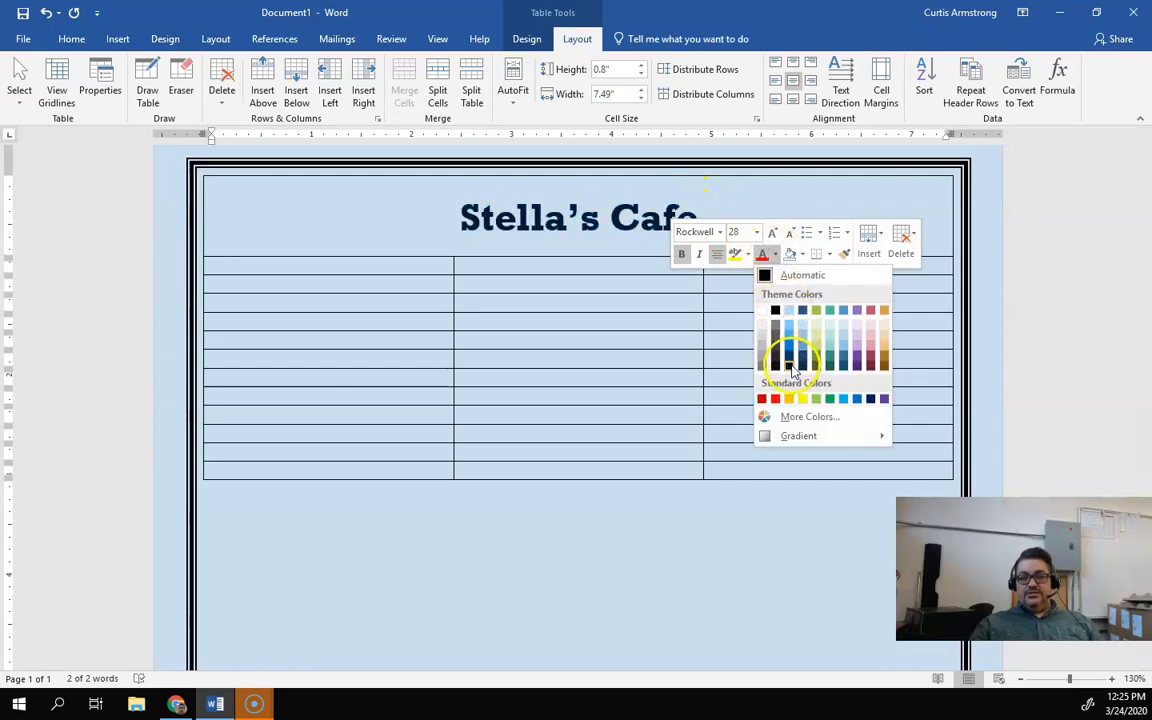
left_click(789, 355)
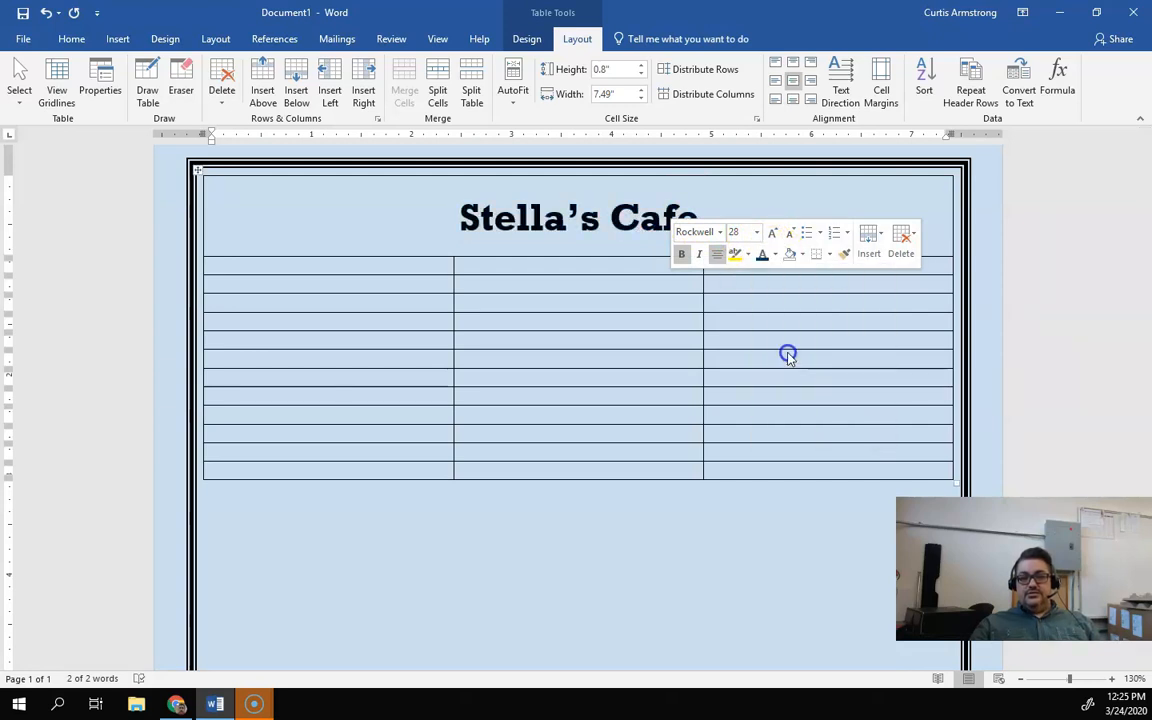
left_click(598, 224)
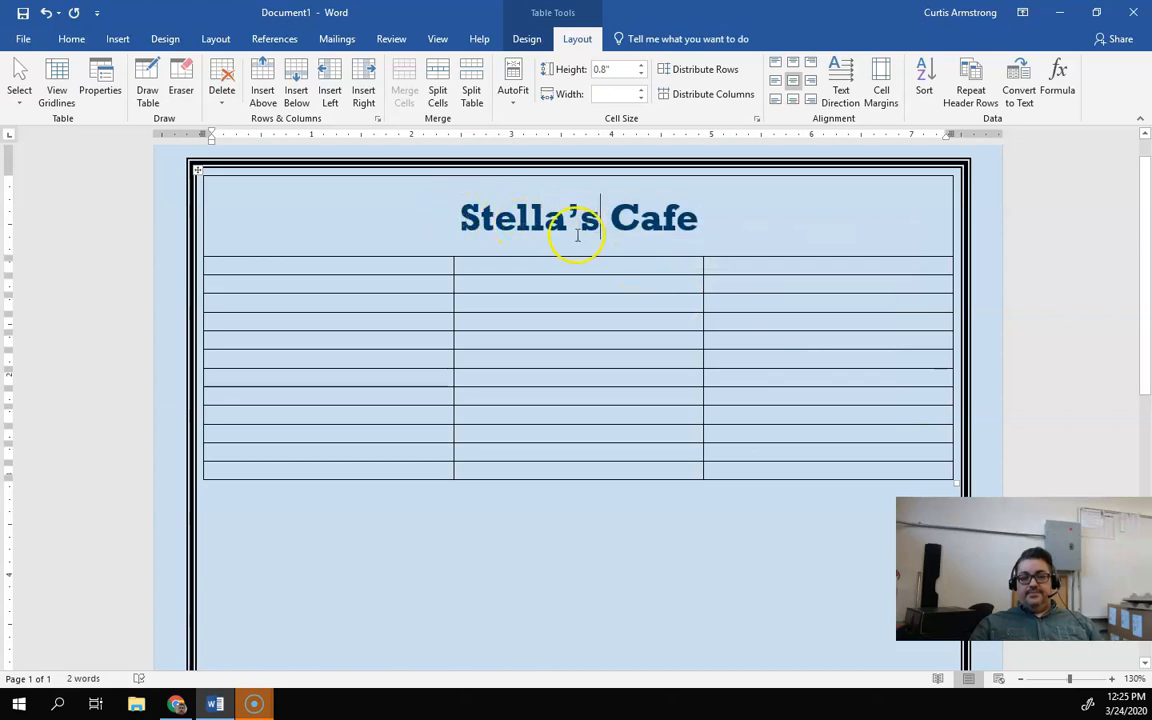
Step: Try top, center and bottom alignments on the restaurant name cell, returning to Align Center
left_click(410, 267)
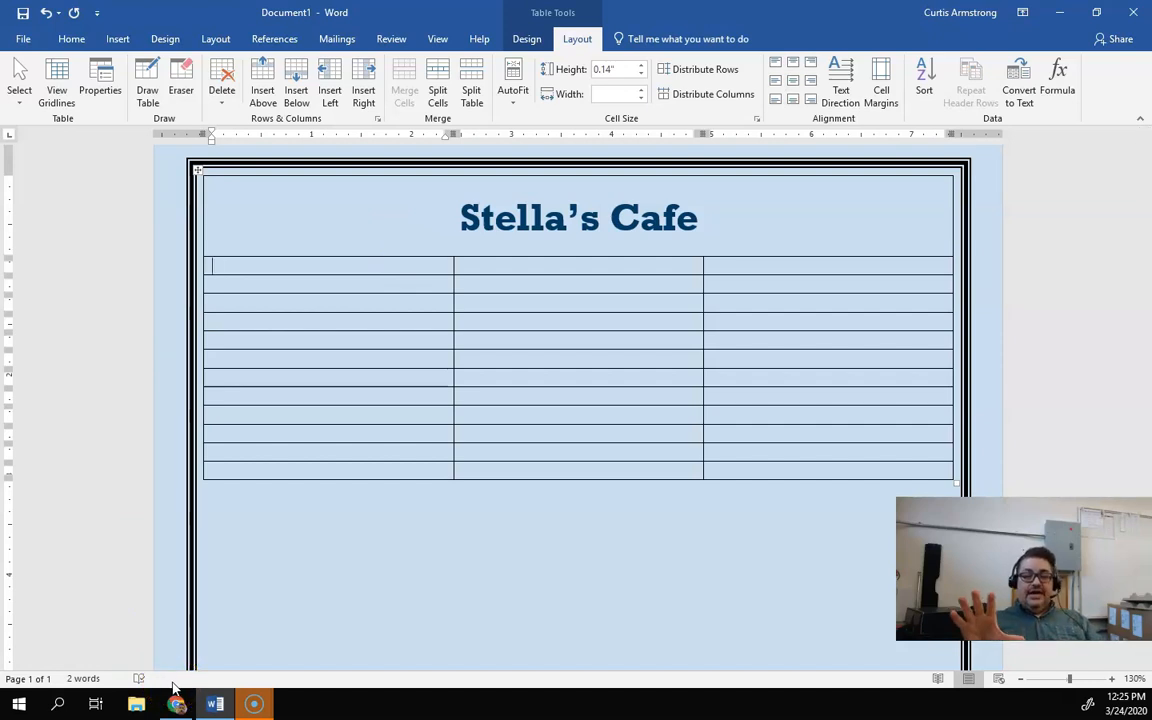
left_click(186, 541)
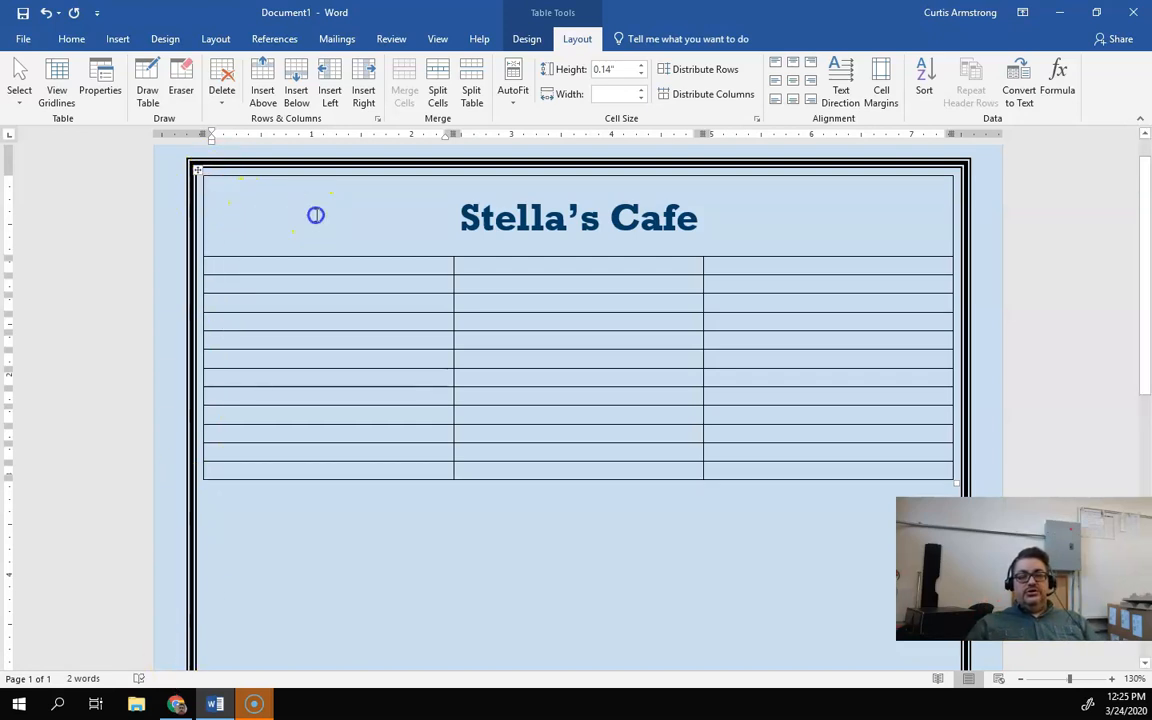
left_click_drag(378, 211, 800, 208)
left_click(804, 210)
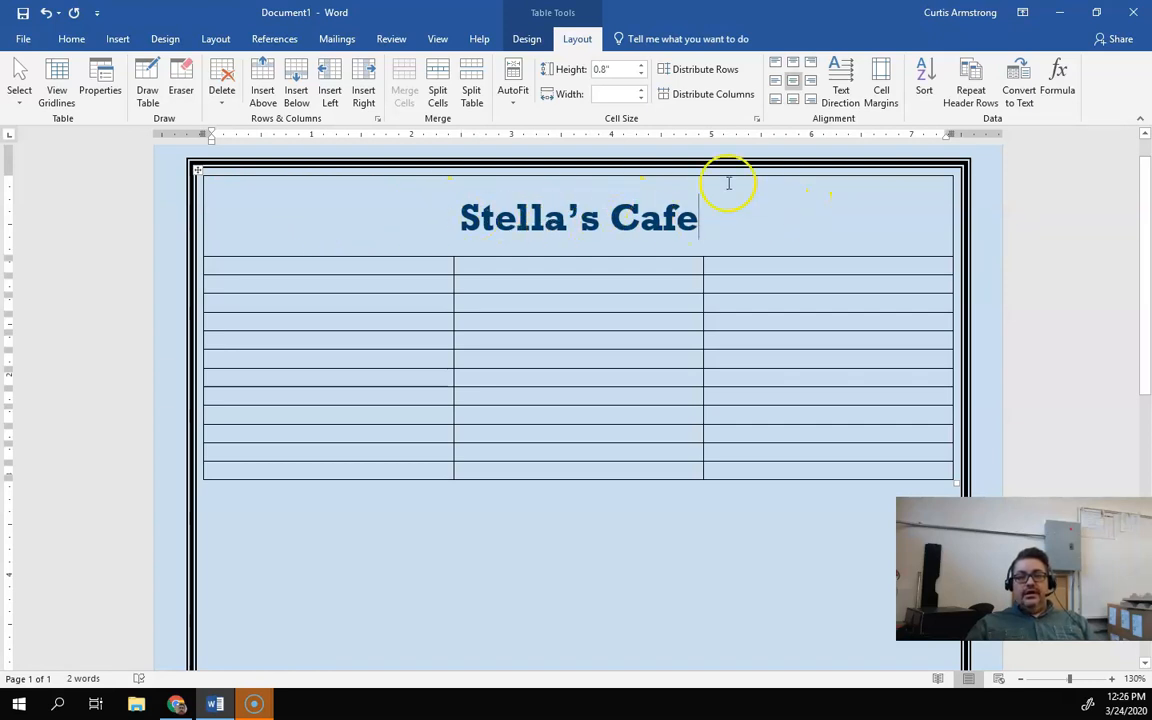
left_click(604, 69)
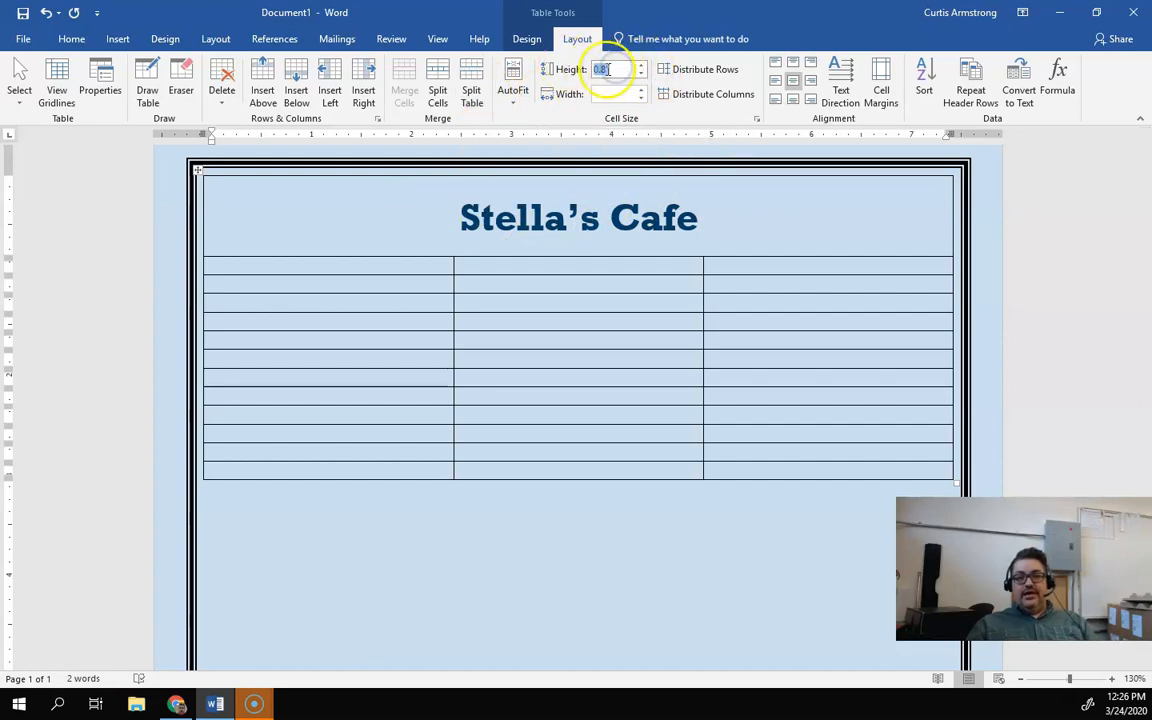
left_click(794, 63)
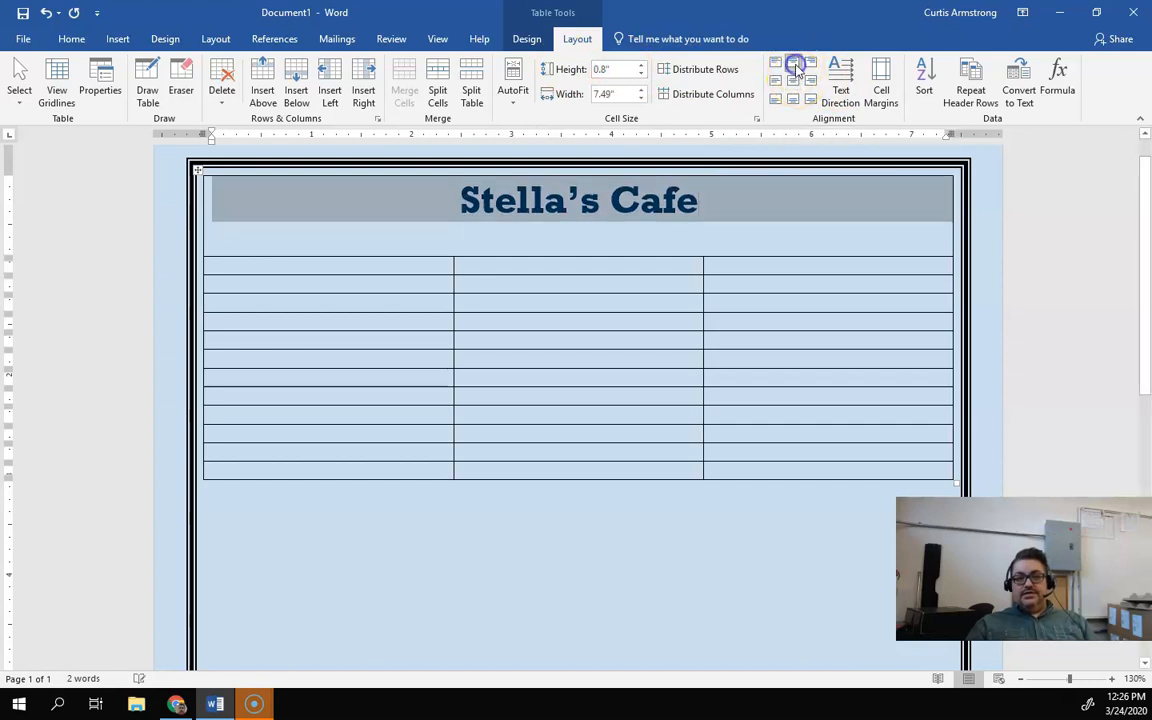
left_click(794, 82)
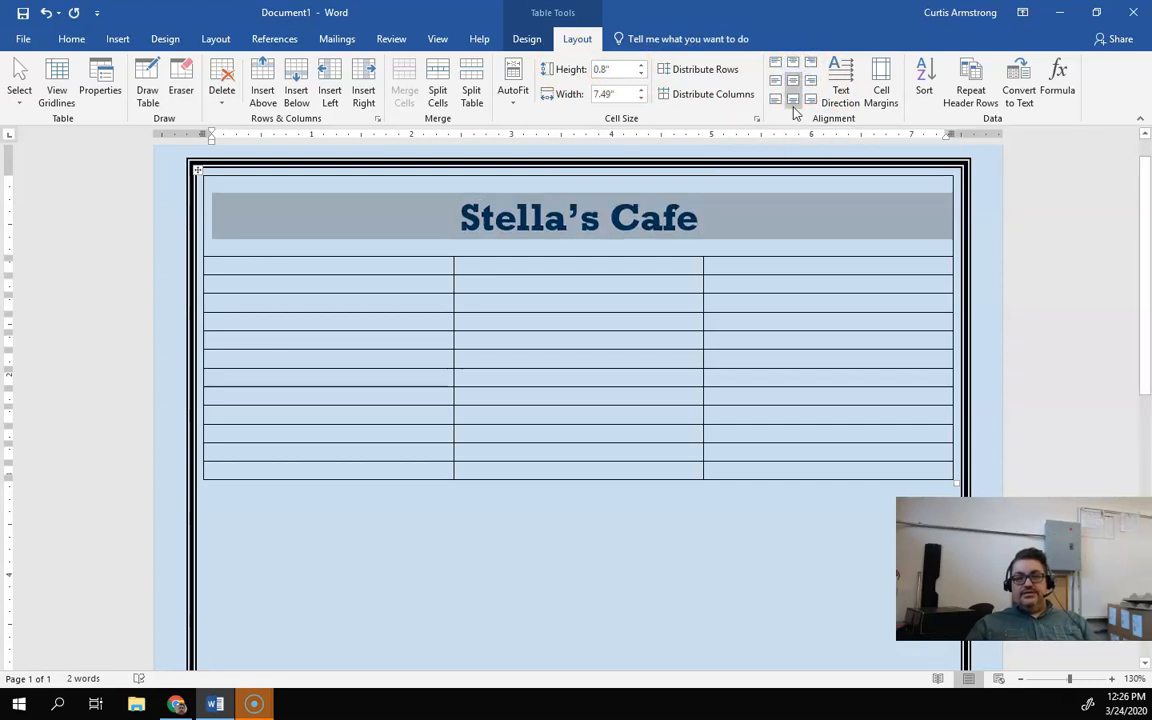
left_click(794, 102)
left_click(794, 82)
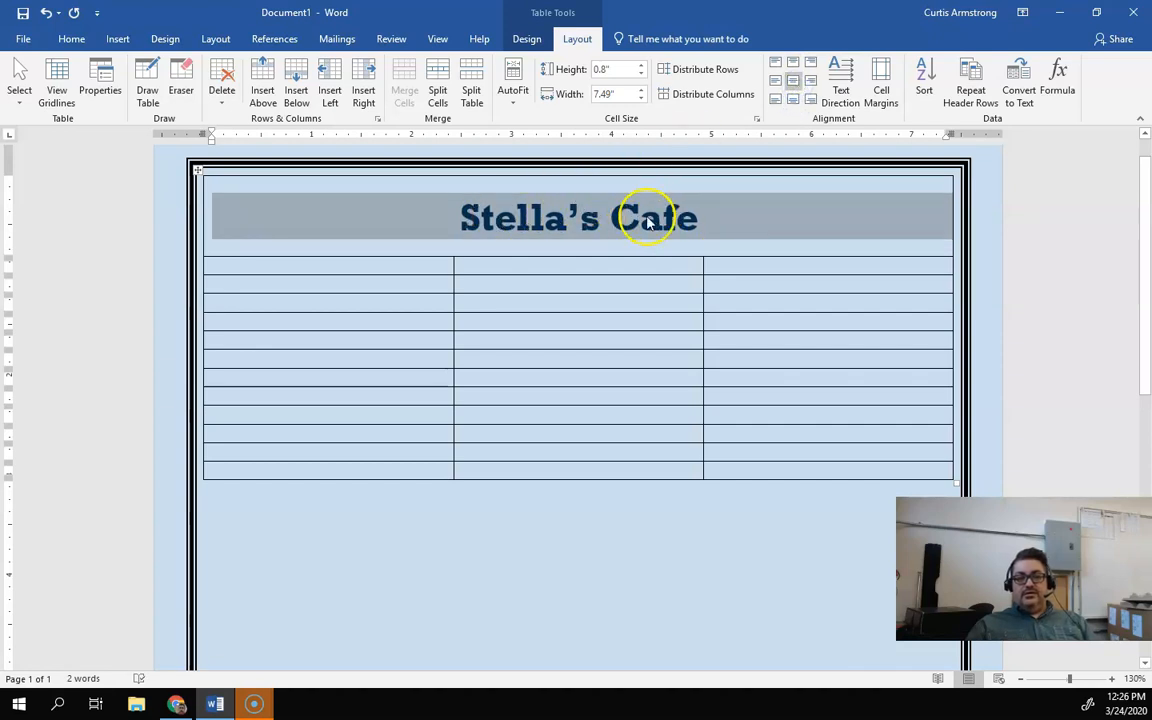
left_click(509, 300)
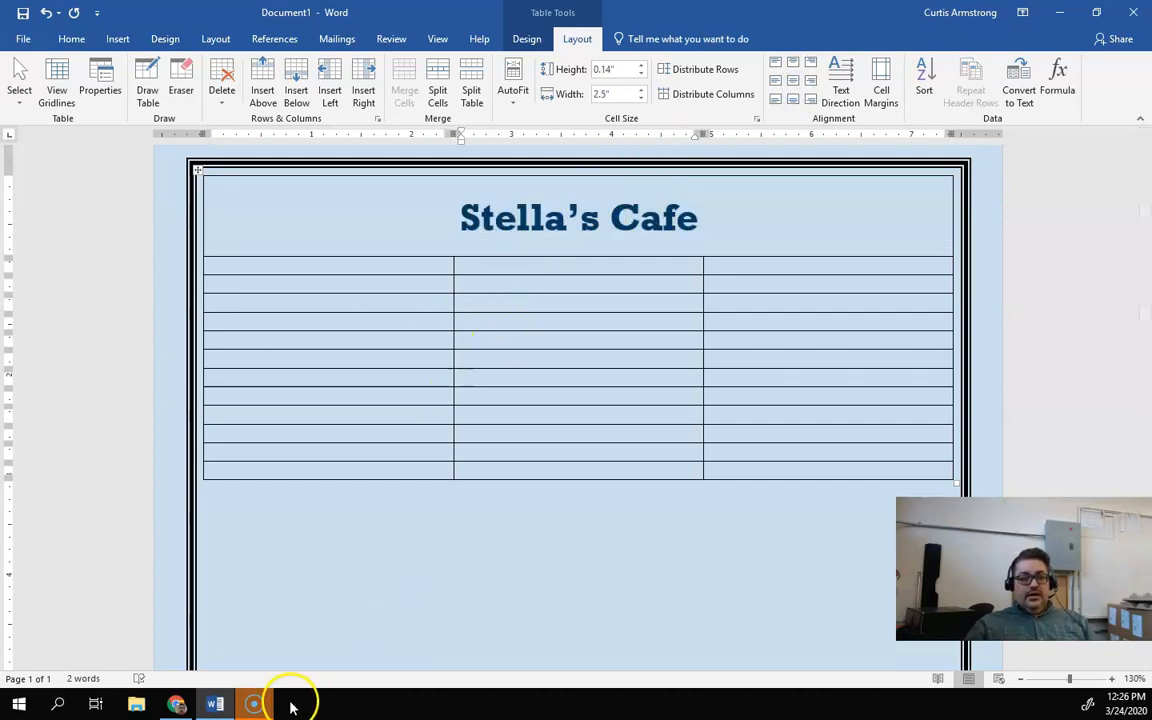
Step: Switch to the assignment instructions in the browser and review the step about the second row
mouse_move(175, 700)
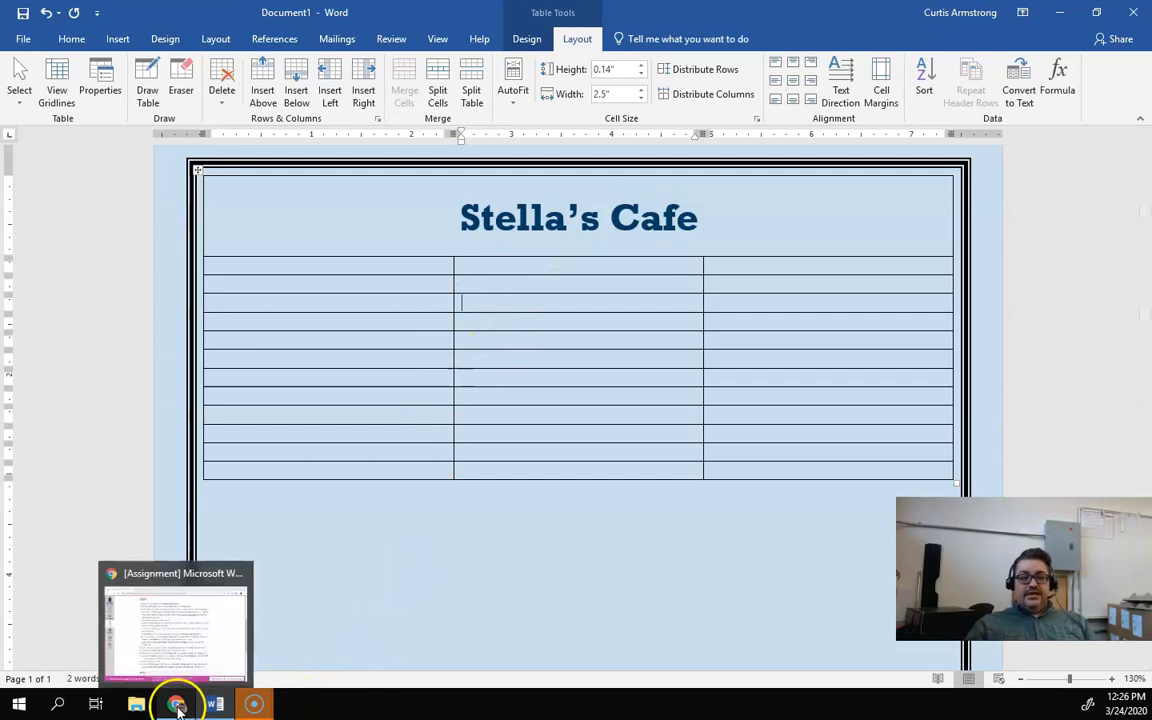
left_click(172, 648)
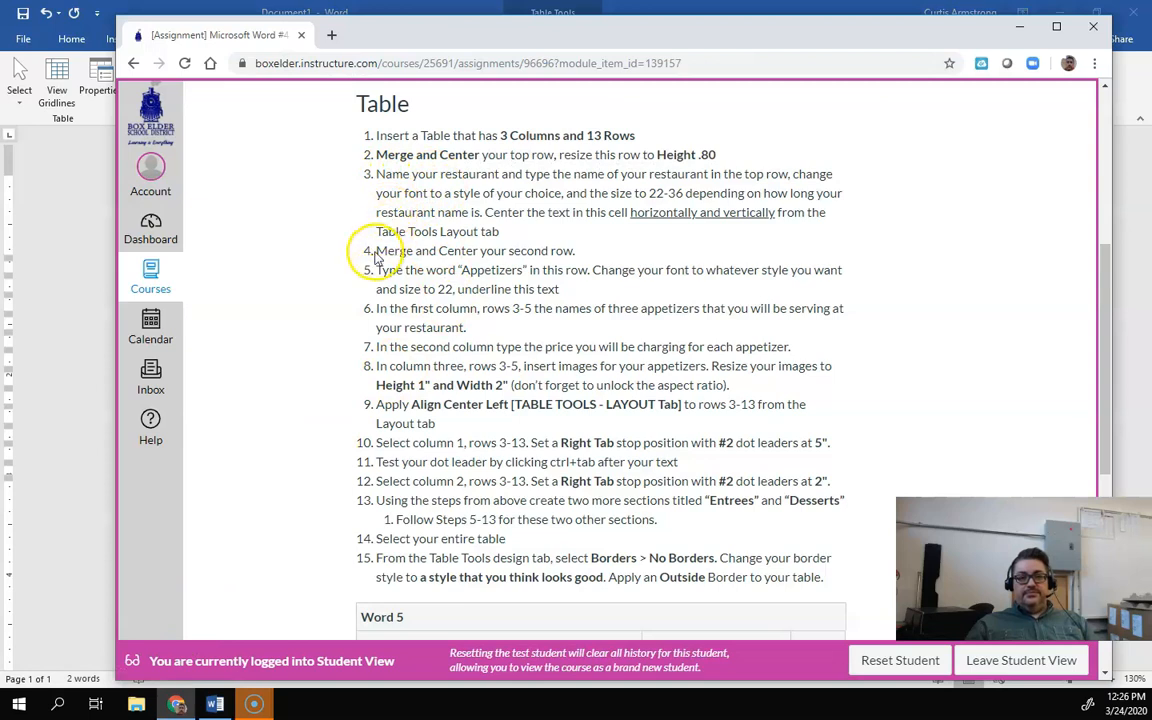
left_click_drag(376, 256, 603, 250)
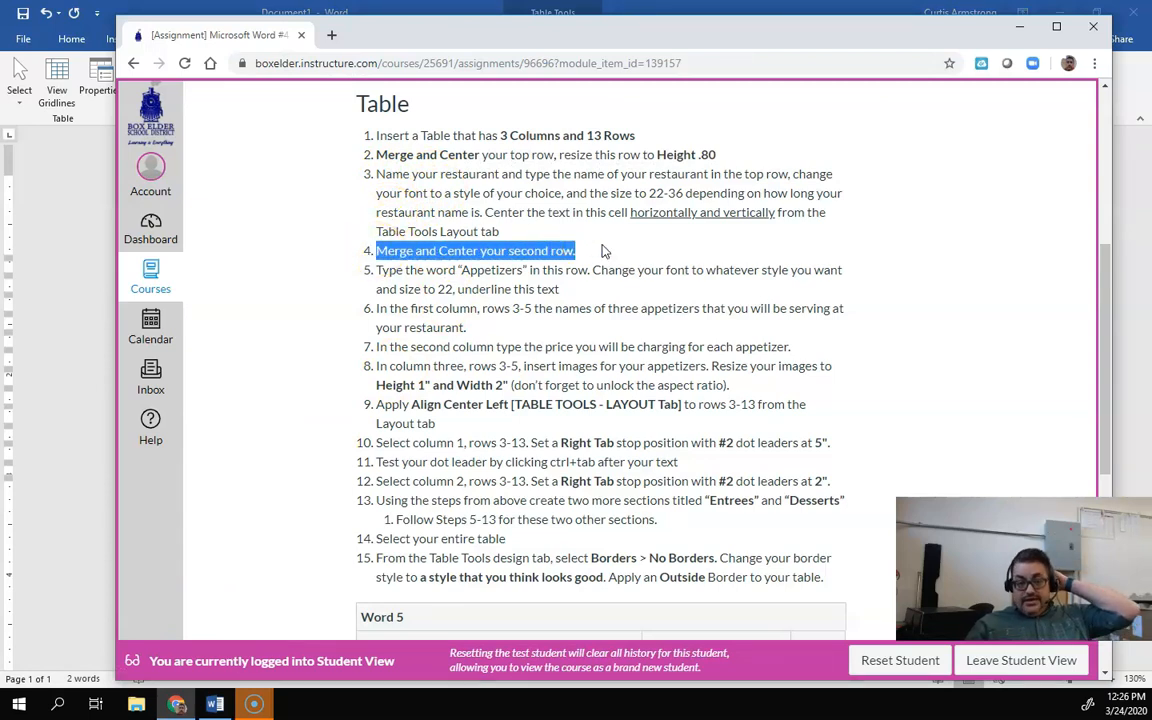
left_click(591, 249)
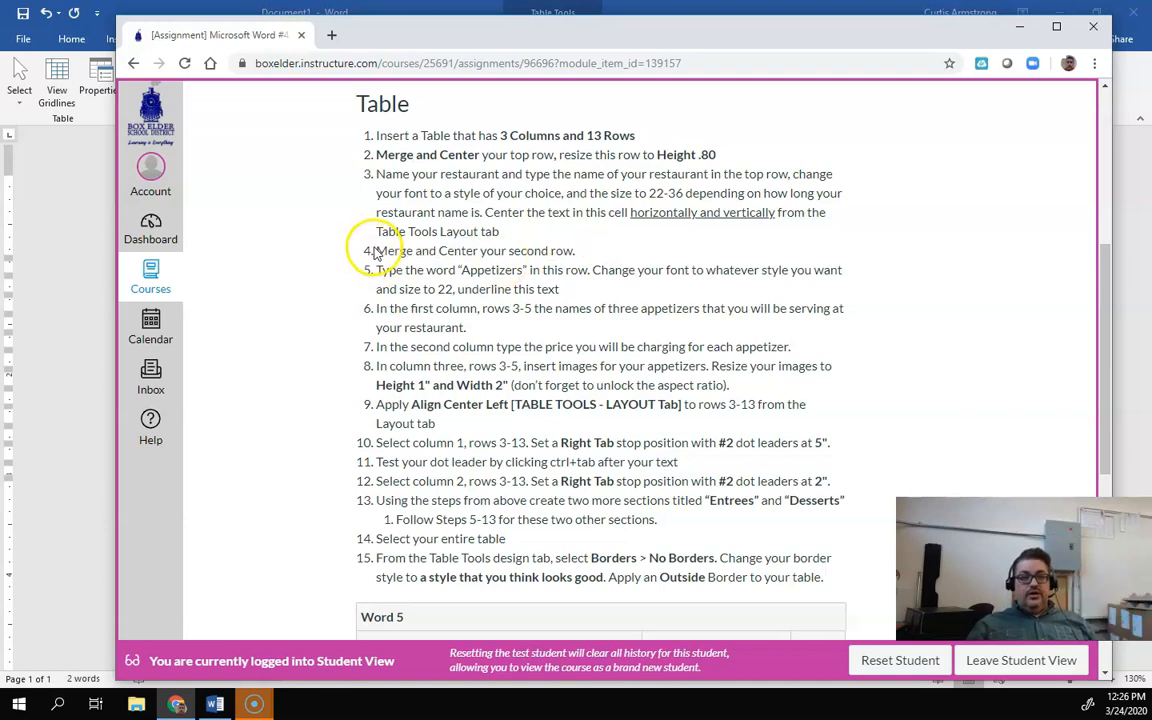
left_click_drag(378, 251, 579, 254)
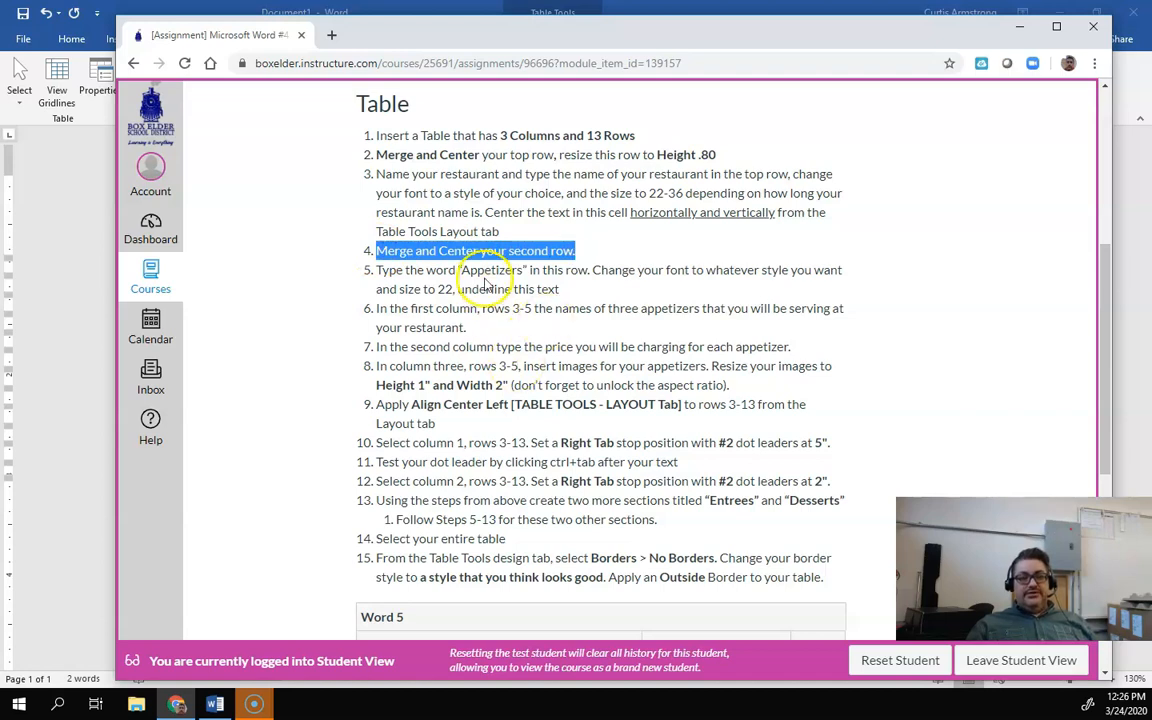
left_click(437, 251)
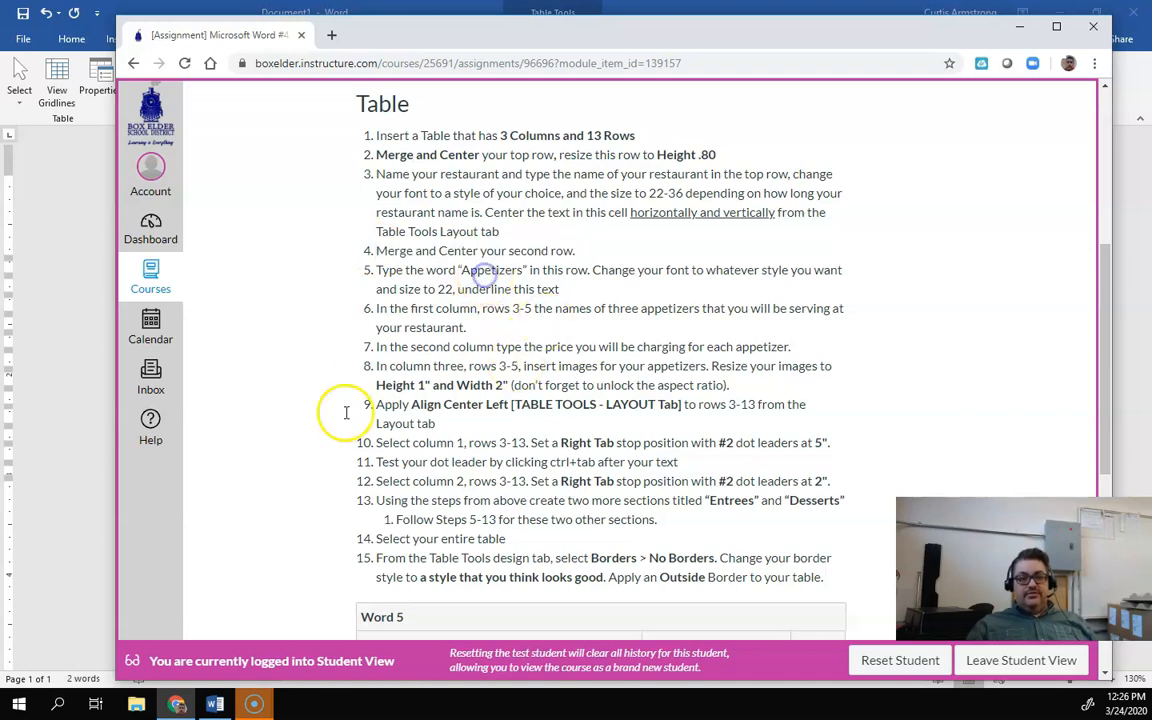
Step: Merge the cells of the table's second row and center its contents with Align Center
left_click(215, 705)
left_click_drag(350, 265, 754, 264)
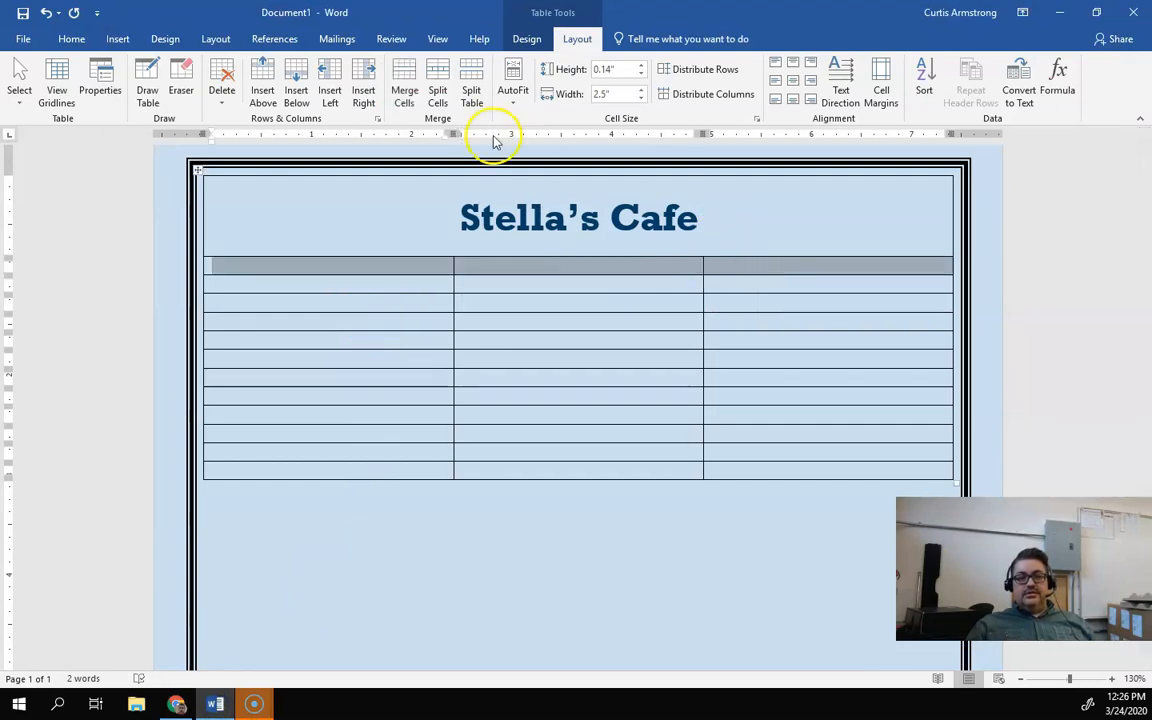
left_click(405, 90)
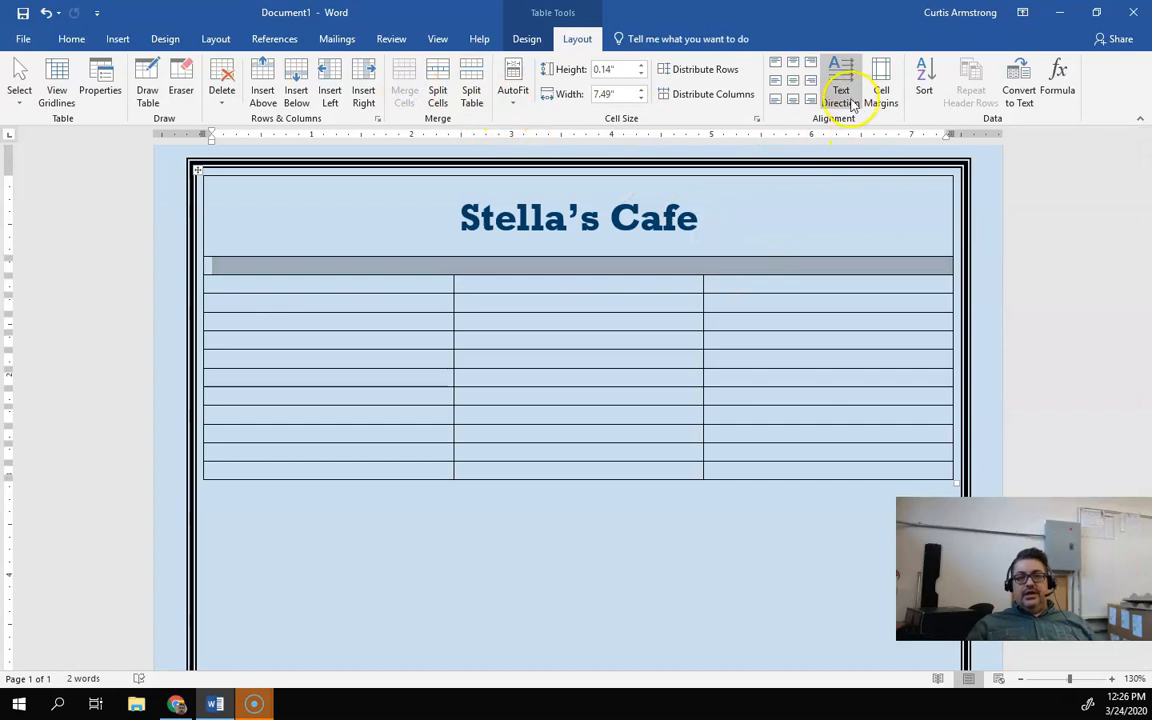
left_click(795, 85)
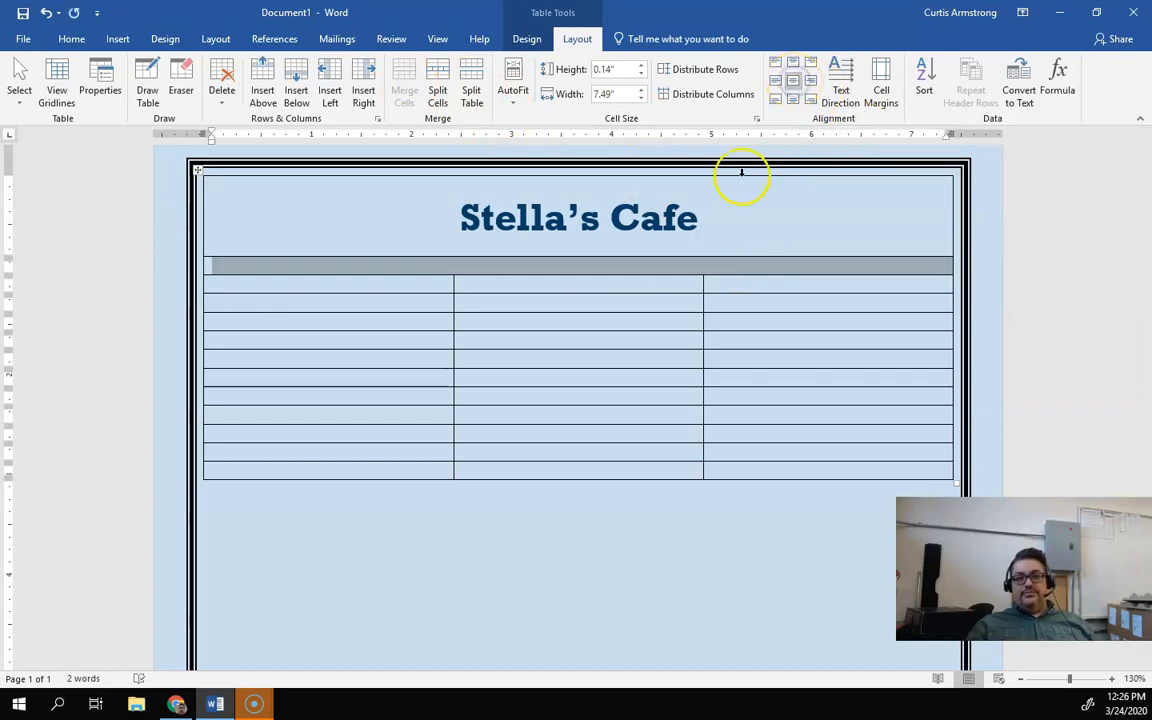
Step: Type "Appetizers" in the merged second row
left_click(644, 263)
type("Appetize")
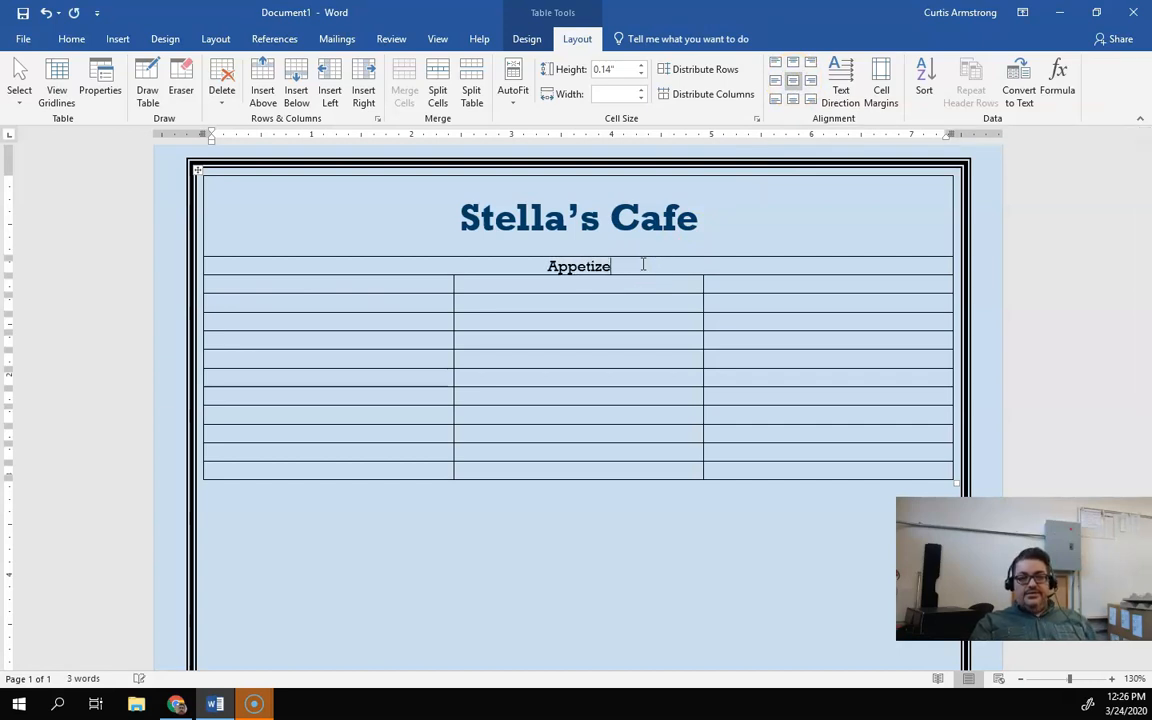
type("rs")
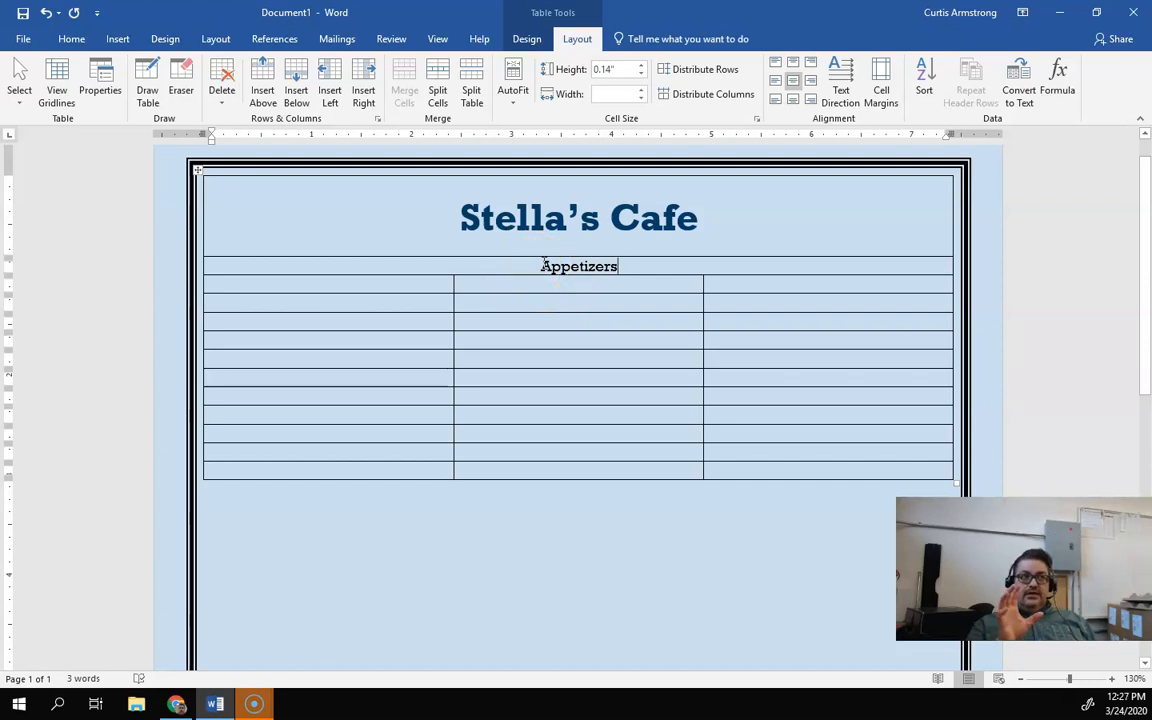
Step: Enter the appetizers Breadsticks, Chicken Wings and Onion Rings in the first column of the rows below Appetizers
left_click(514, 303)
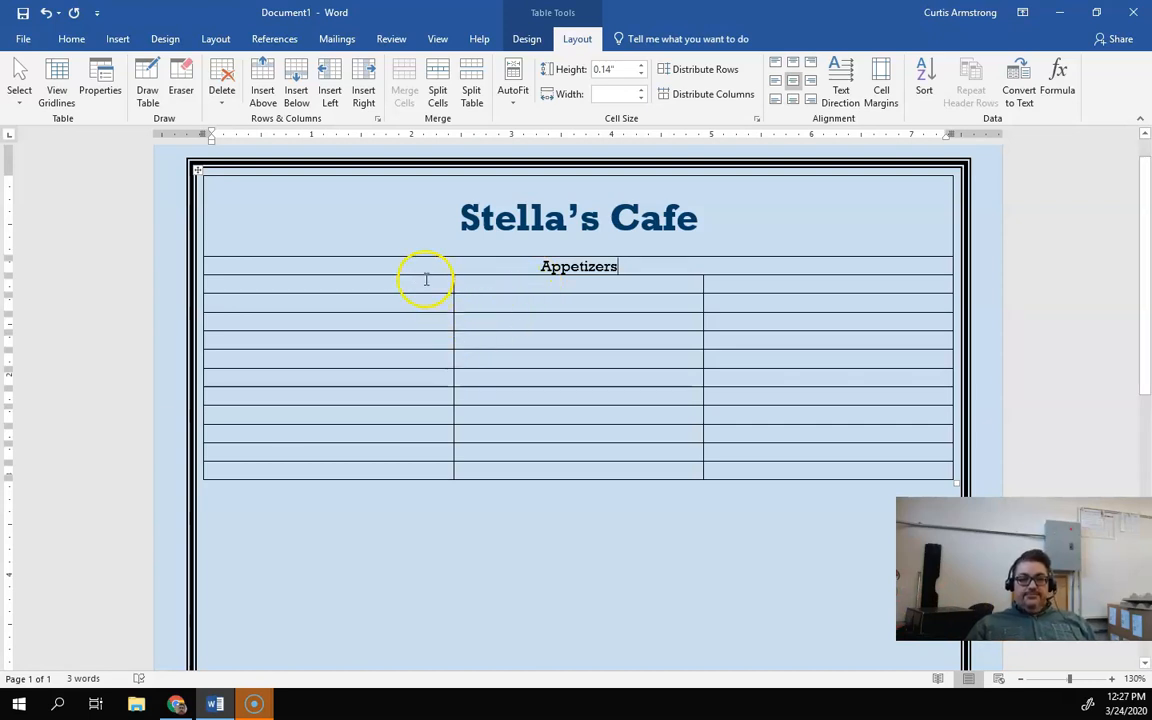
left_click(377, 280)
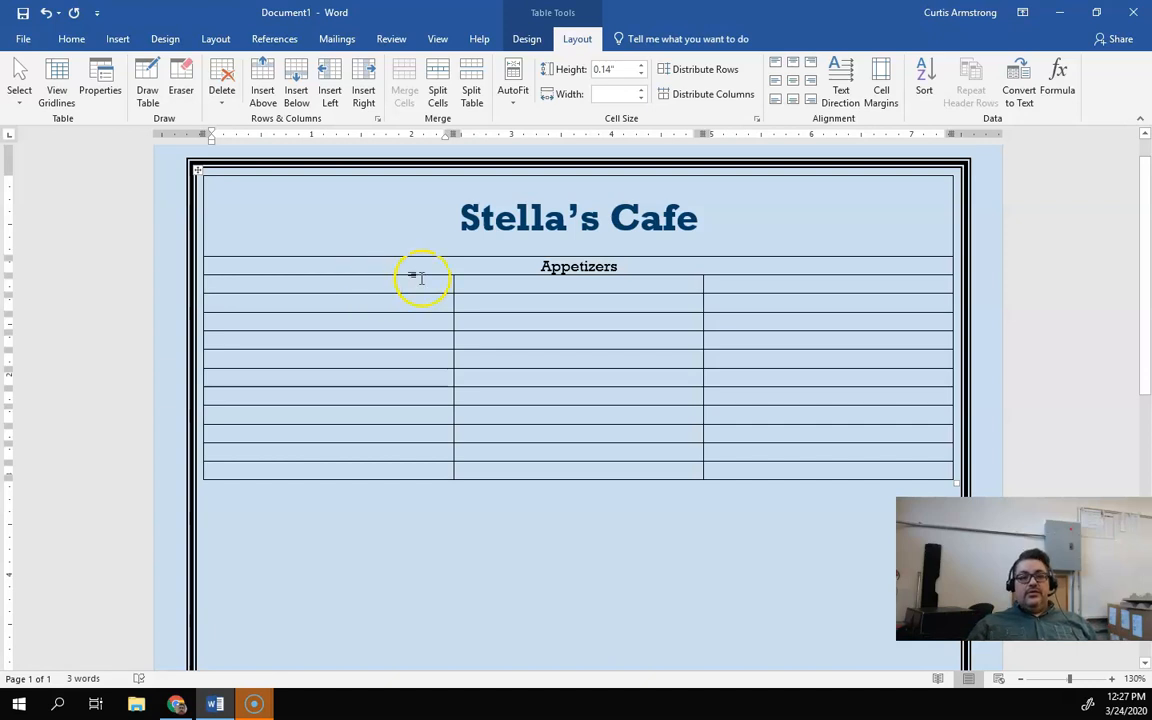
left_click(513, 289)
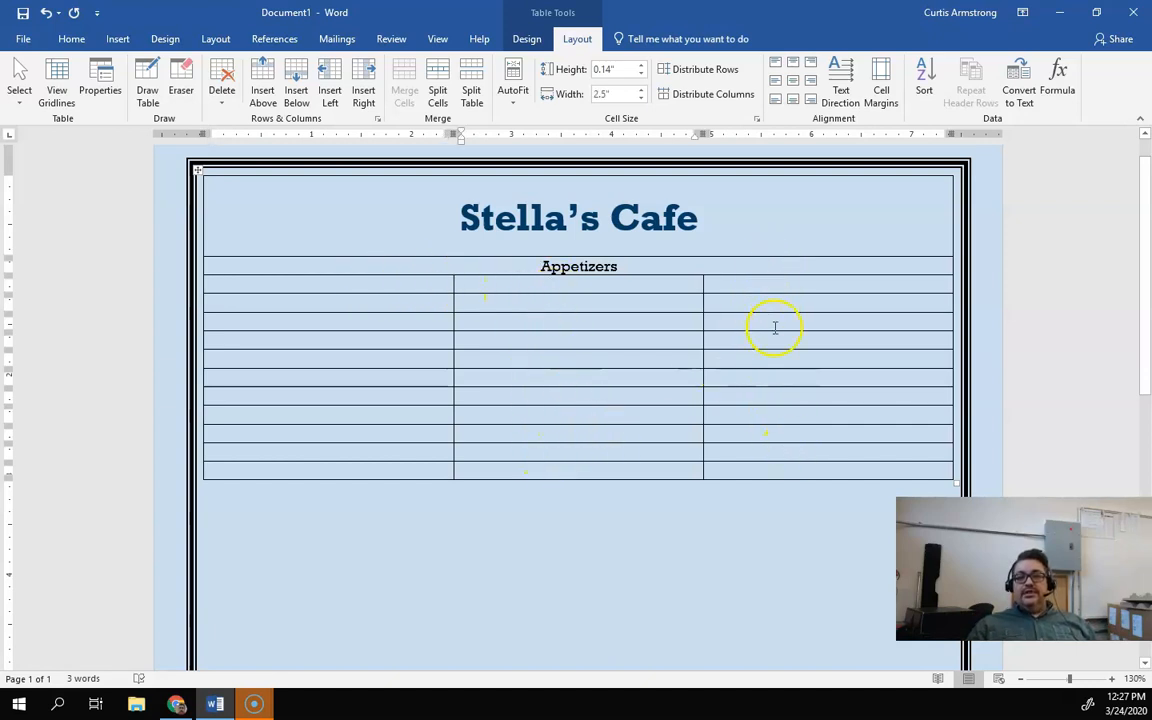
left_click(272, 284)
type("B")
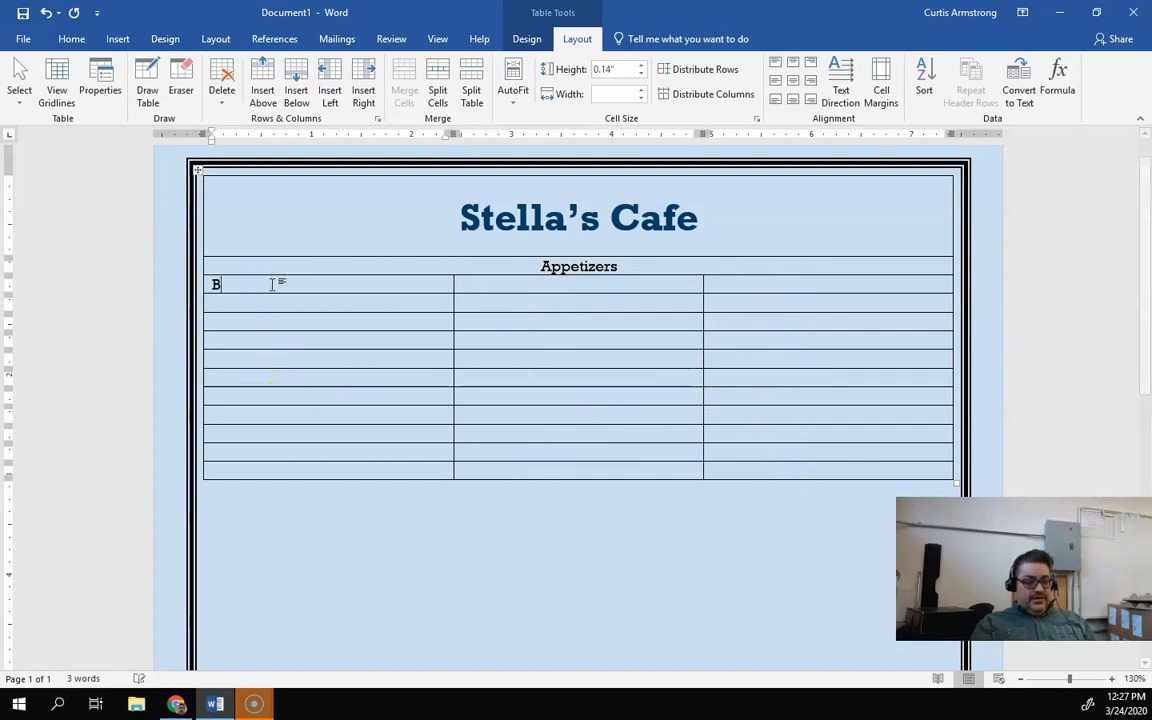
type("readsticks")
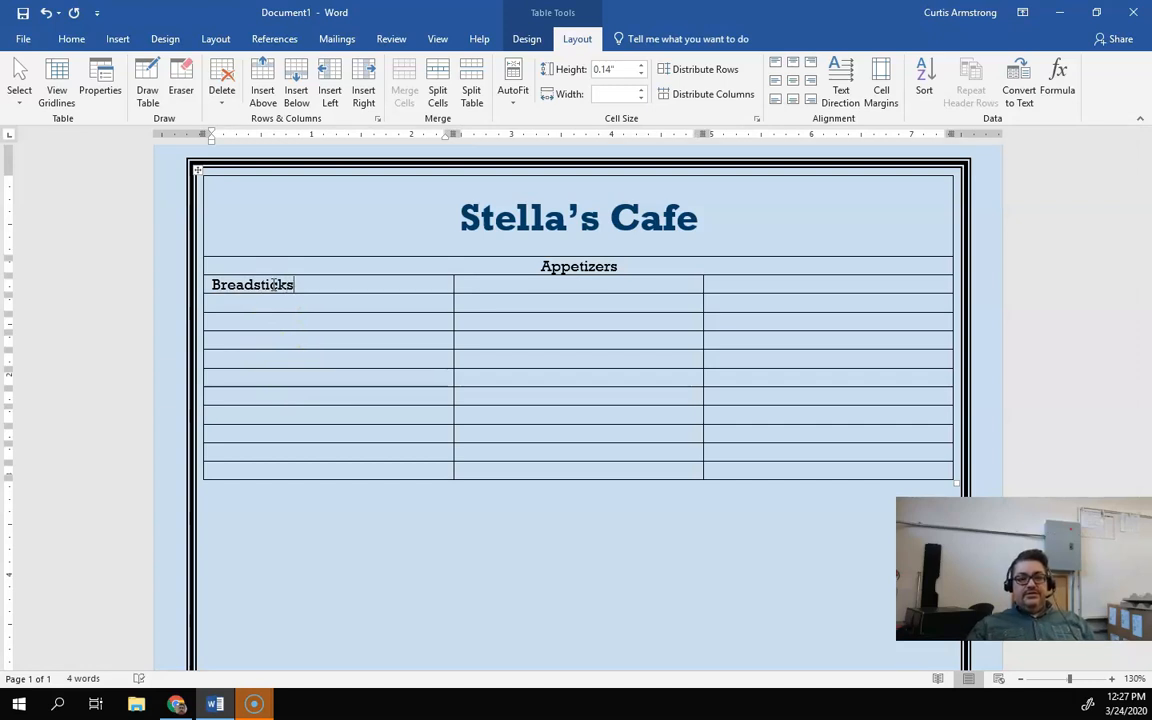
left_click(265, 303)
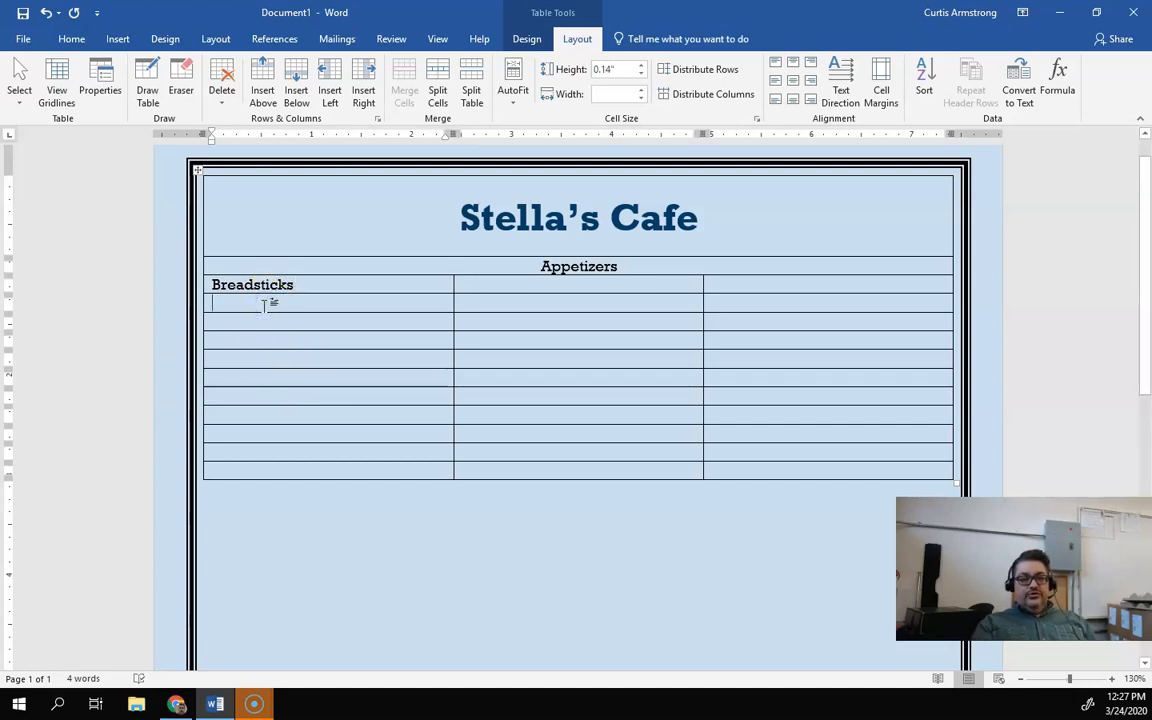
type("Chicken Wings")
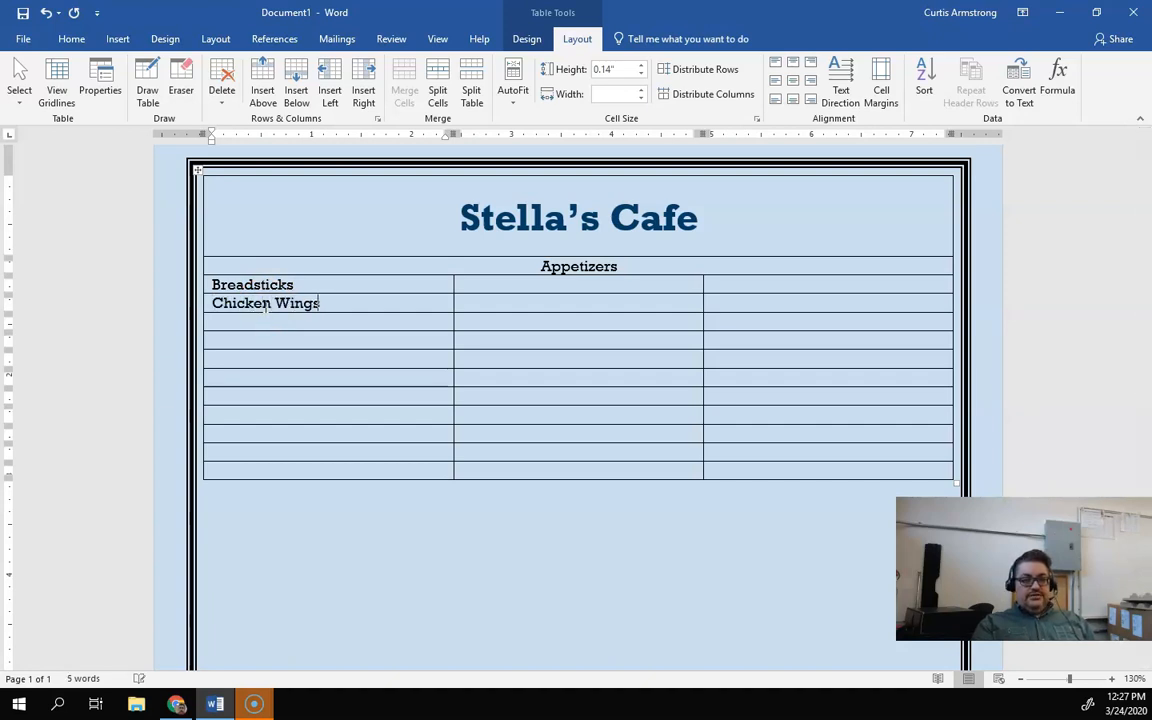
left_click(265, 319)
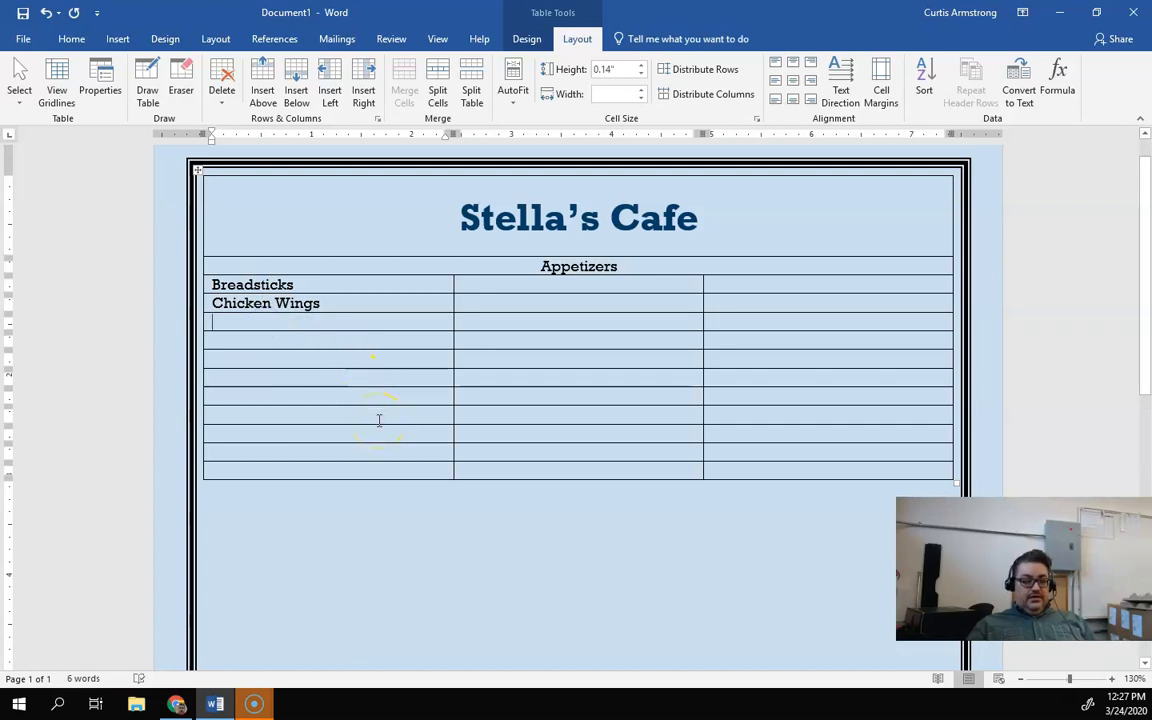
type("Onion")
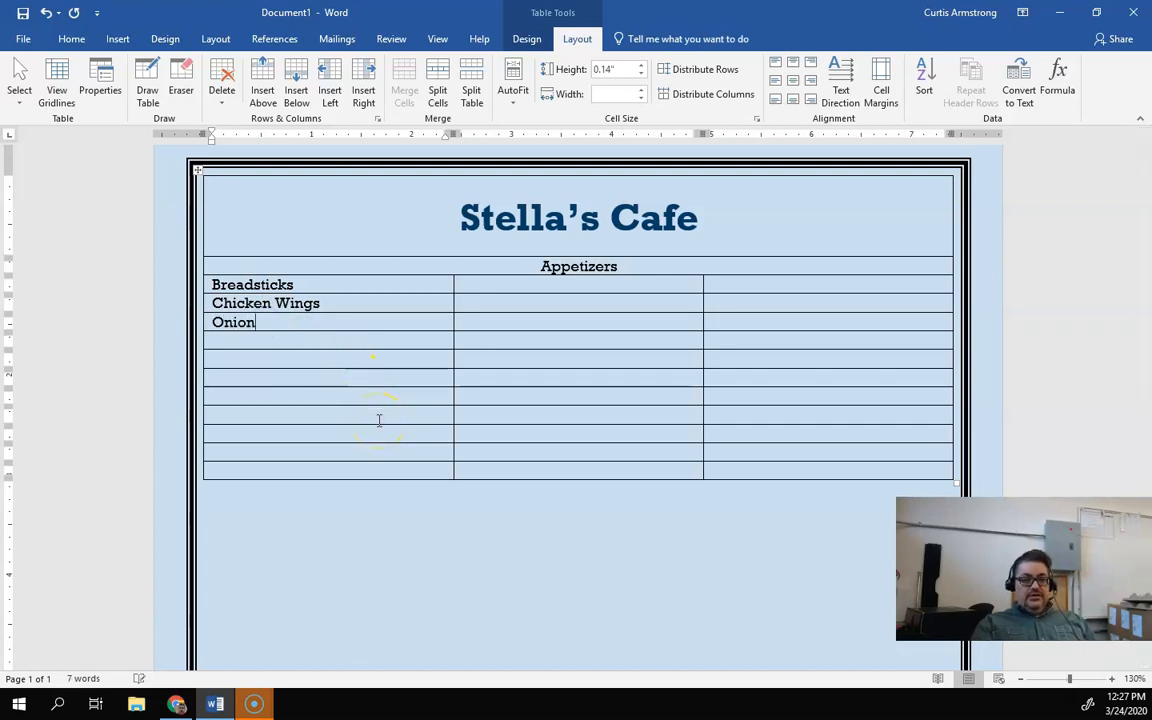
type(" Rings")
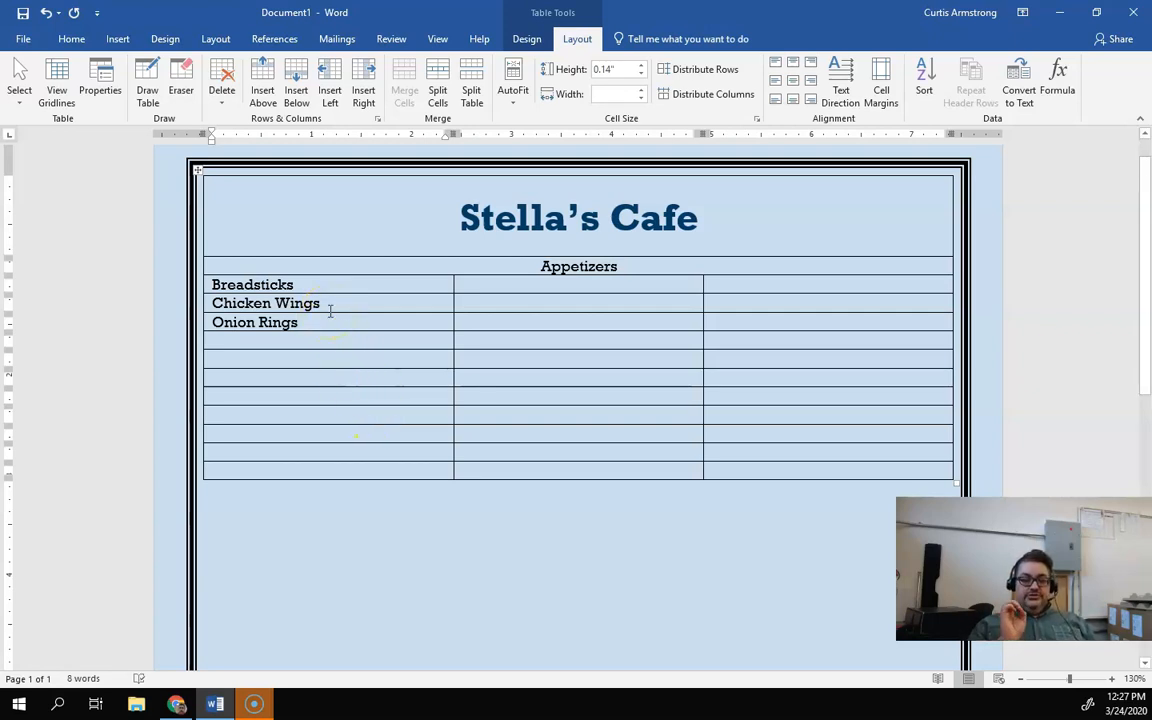
Step: Check the assignment instructions, then merge the row below Onion Rings and center its contents with Align Center
left_click(330, 342)
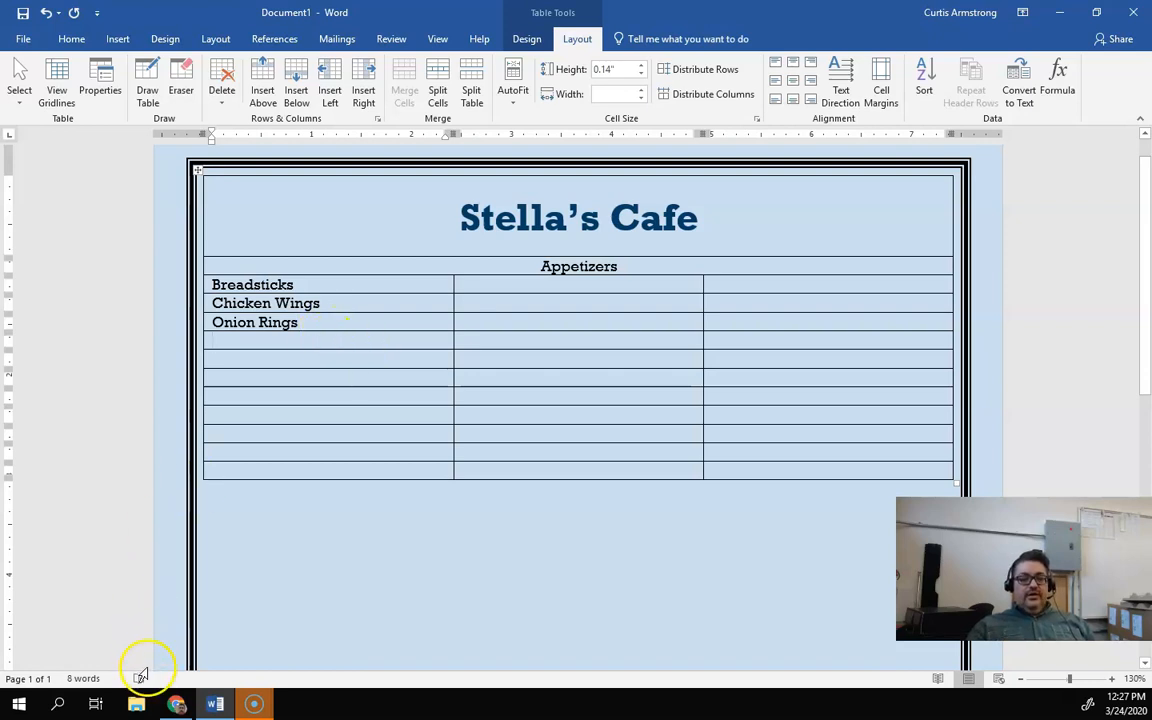
left_click(178, 704)
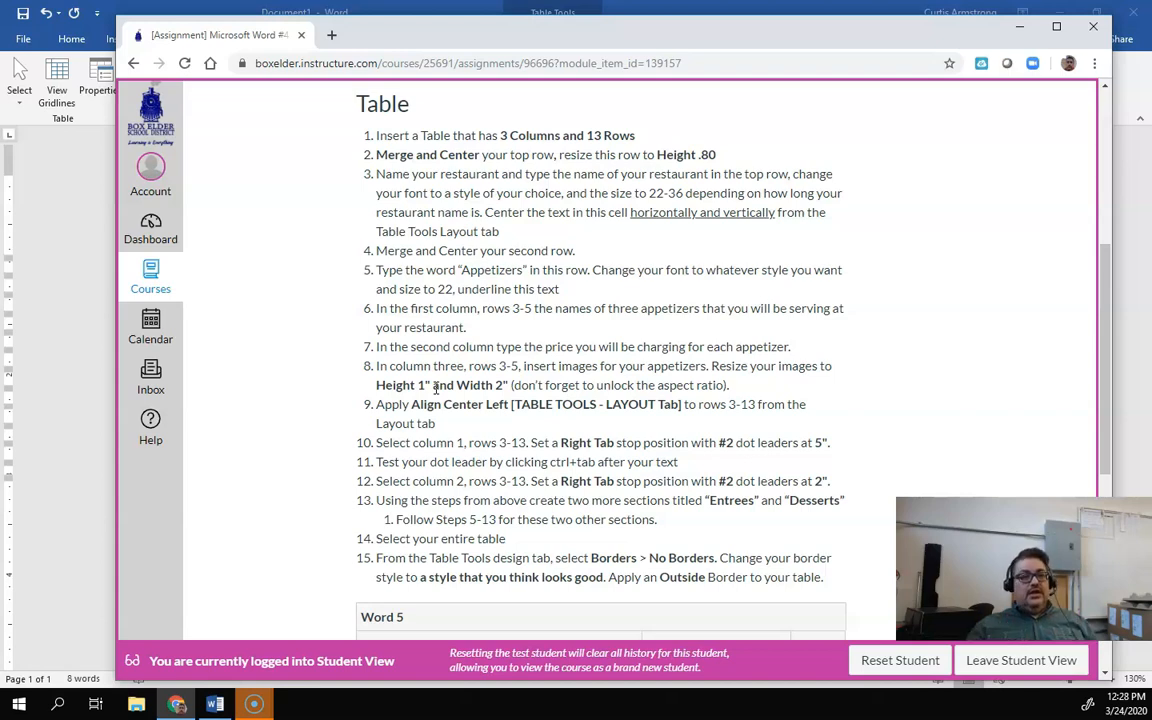
left_click(72, 470)
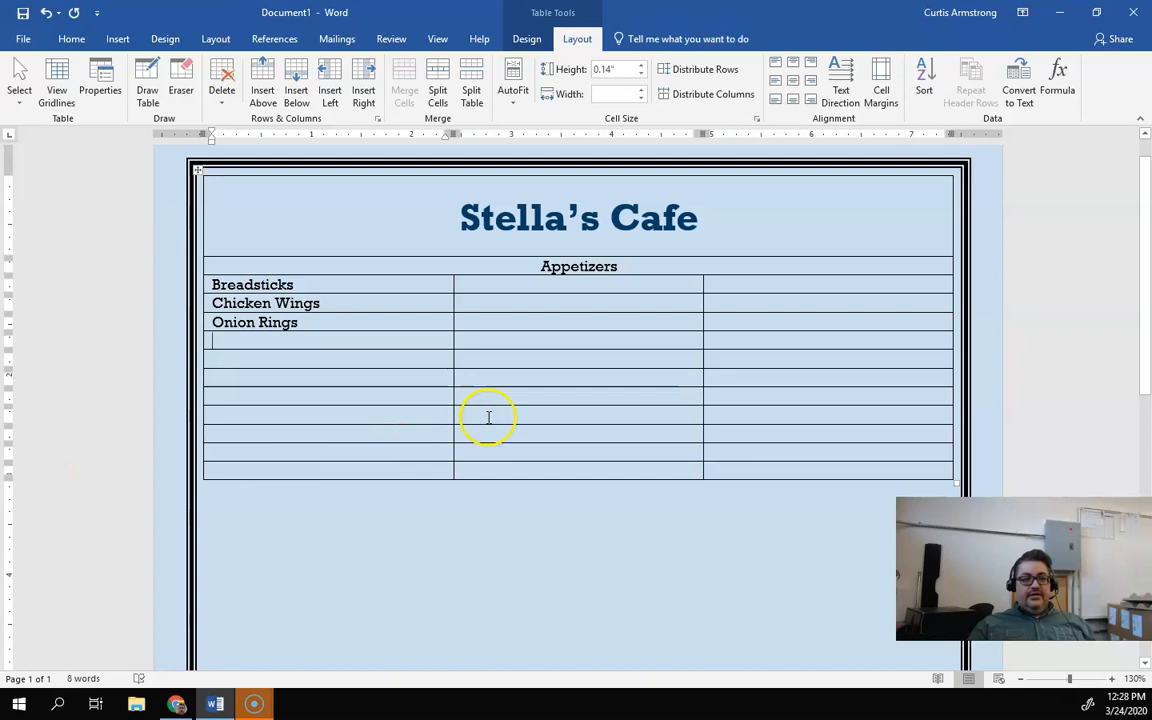
left_click(393, 337)
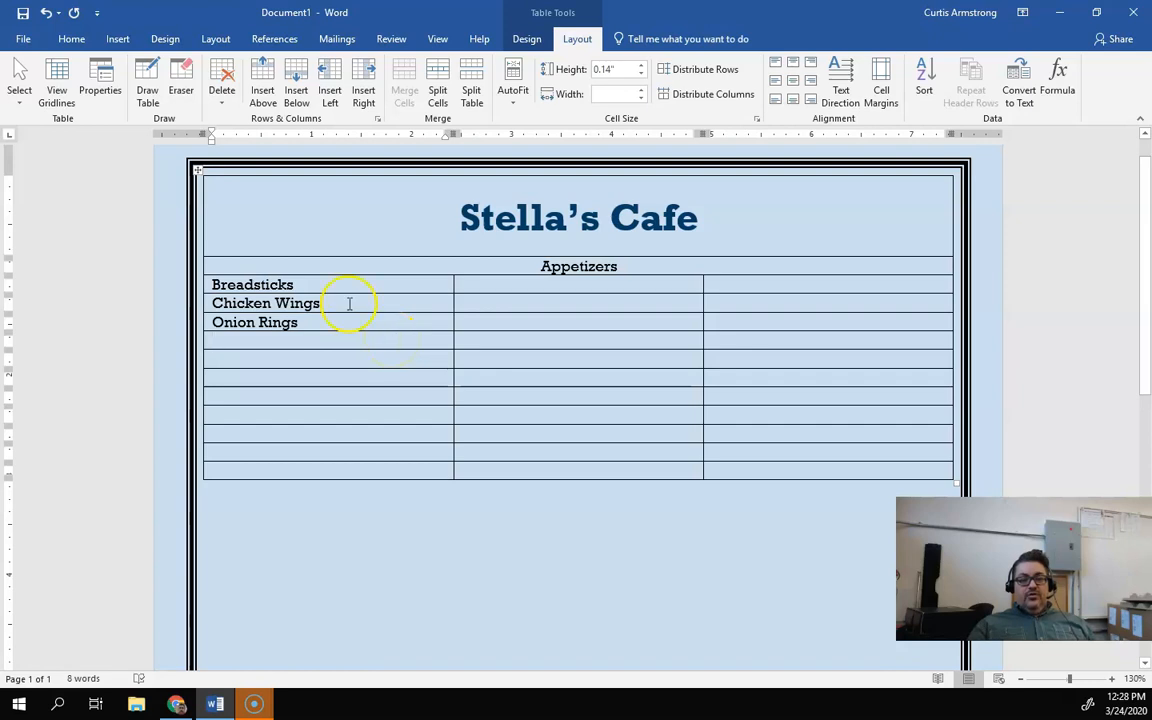
left_click_drag(378, 339, 725, 339)
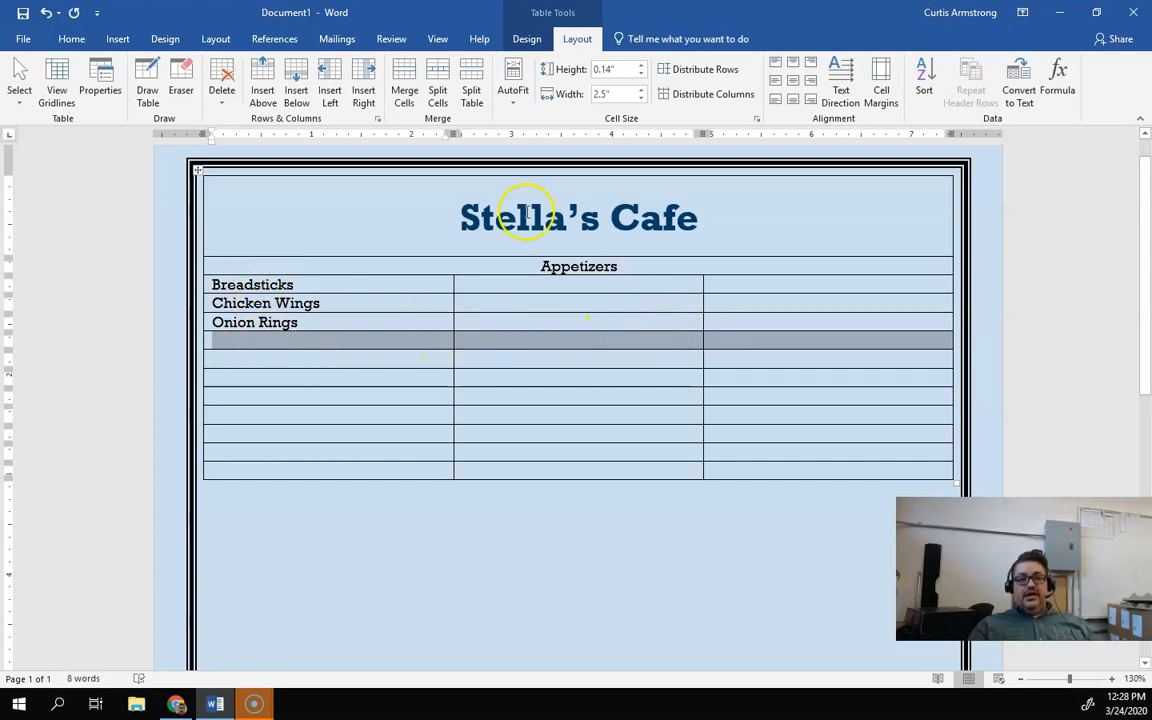
left_click(404, 90)
left_click(790, 80)
Step: Type "Entrées" in the newly merged row
left_click(612, 342)
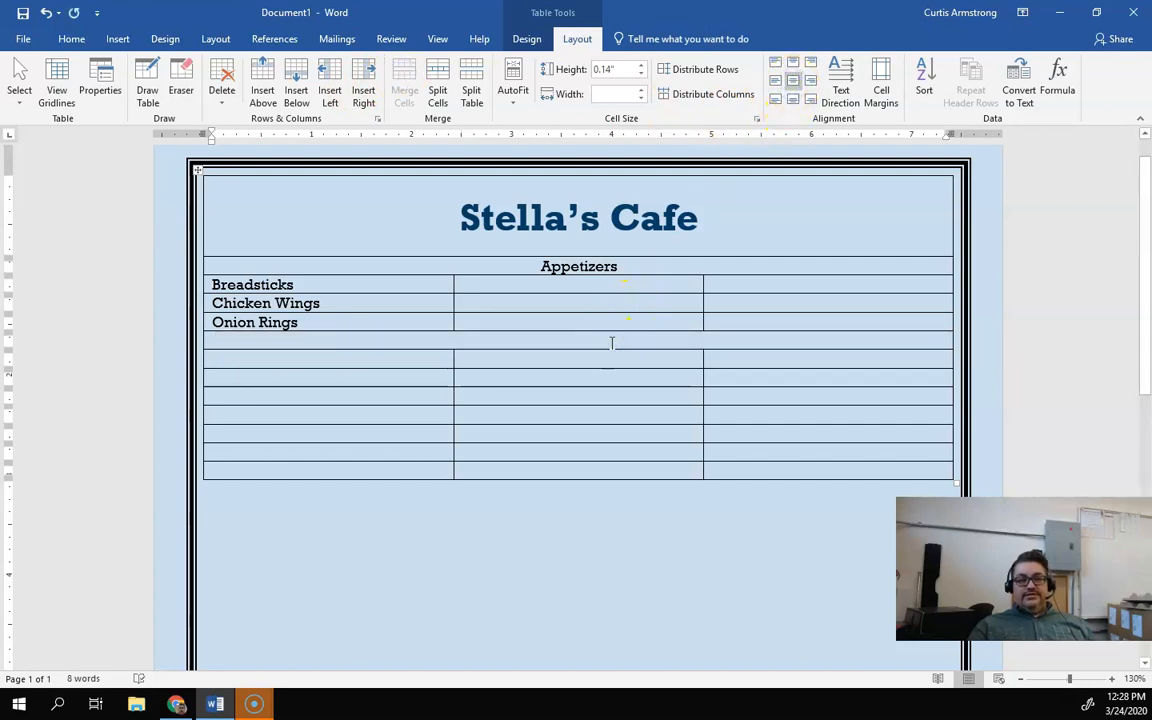
type("Entrée's")
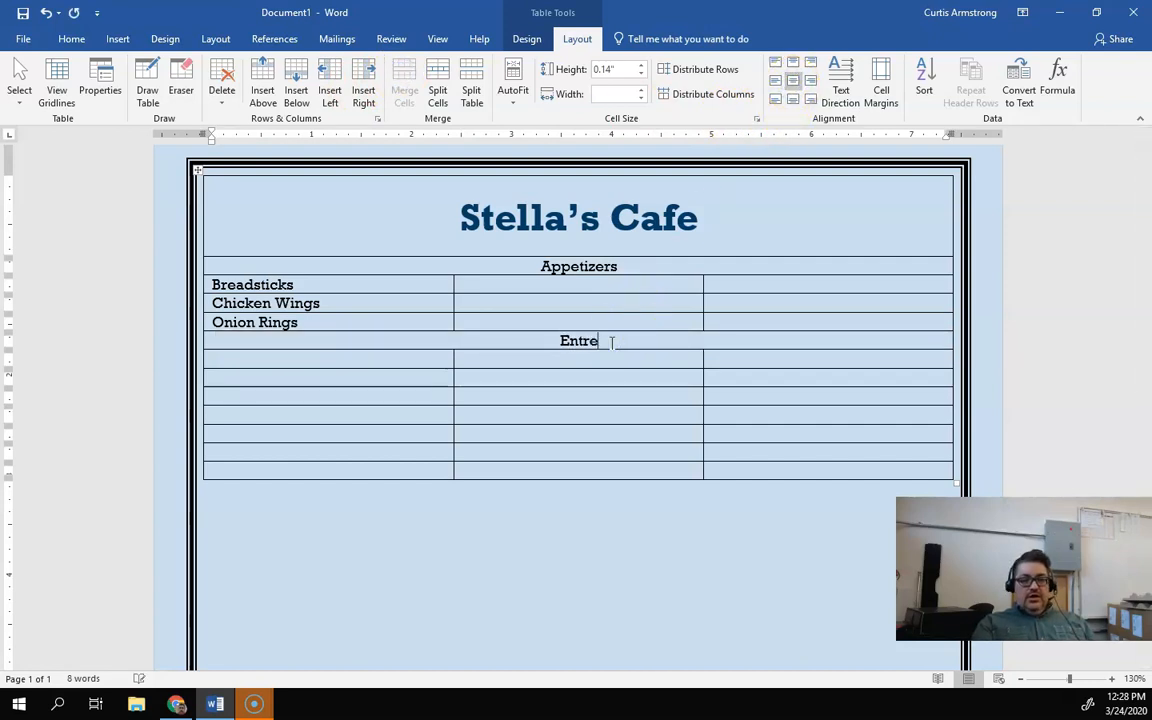
key("BackSpace")
key("BackSpace")
type("s")
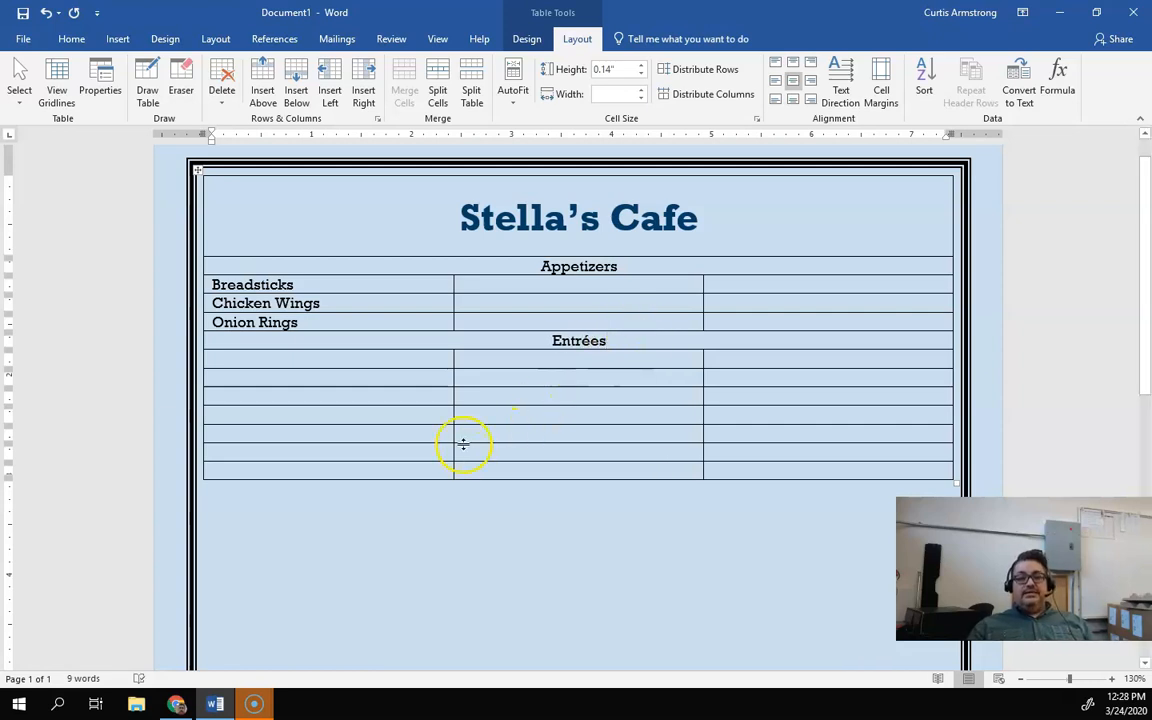
Step: Enter the entrées Steak & Potatoes, Pizza and Lasagna in the first column below Entrées
left_click(372, 355)
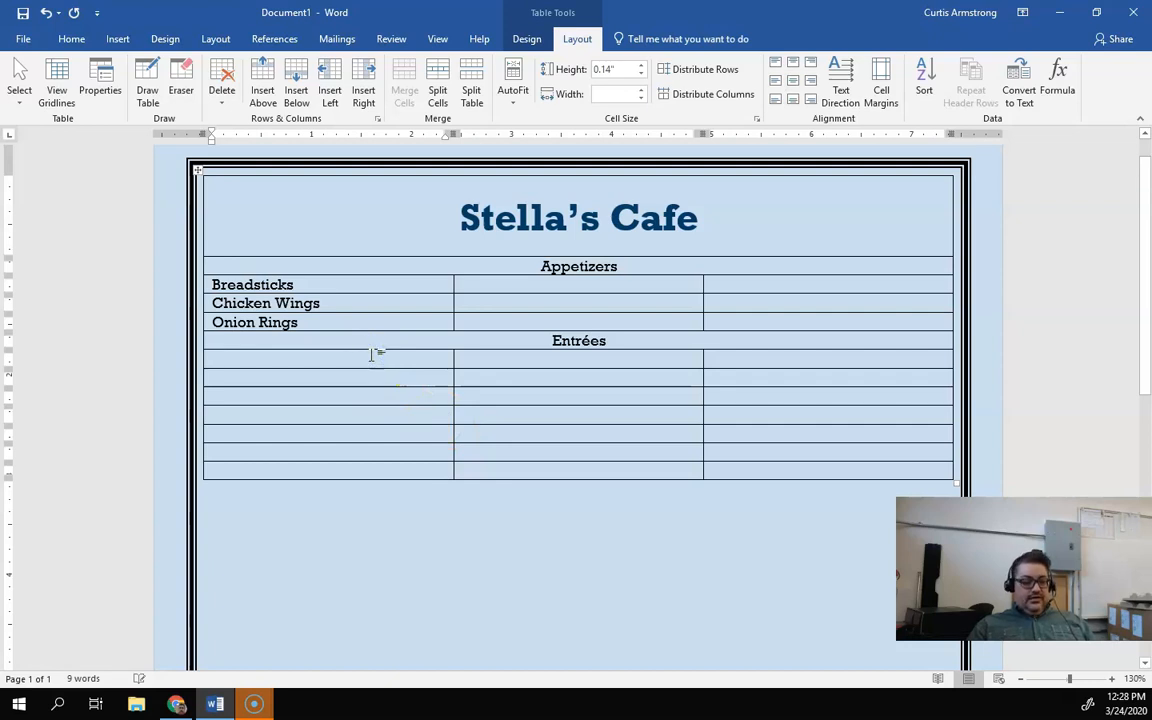
type("Steak")
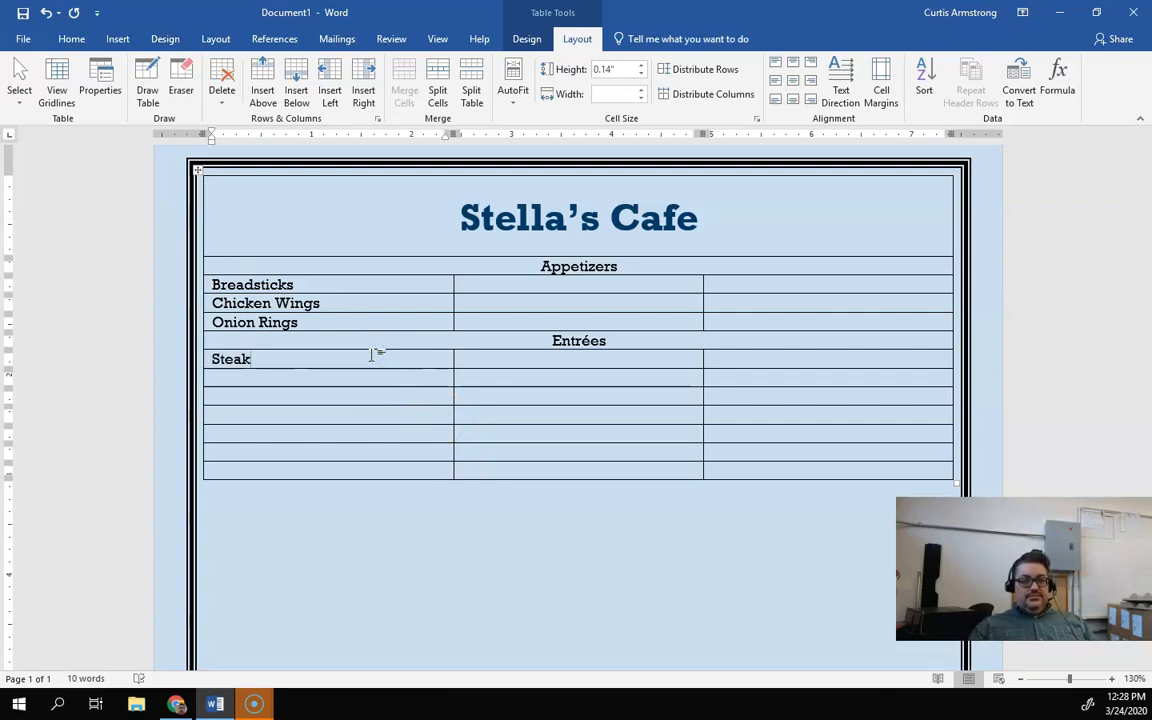
left_click(303, 381)
left_click(297, 363)
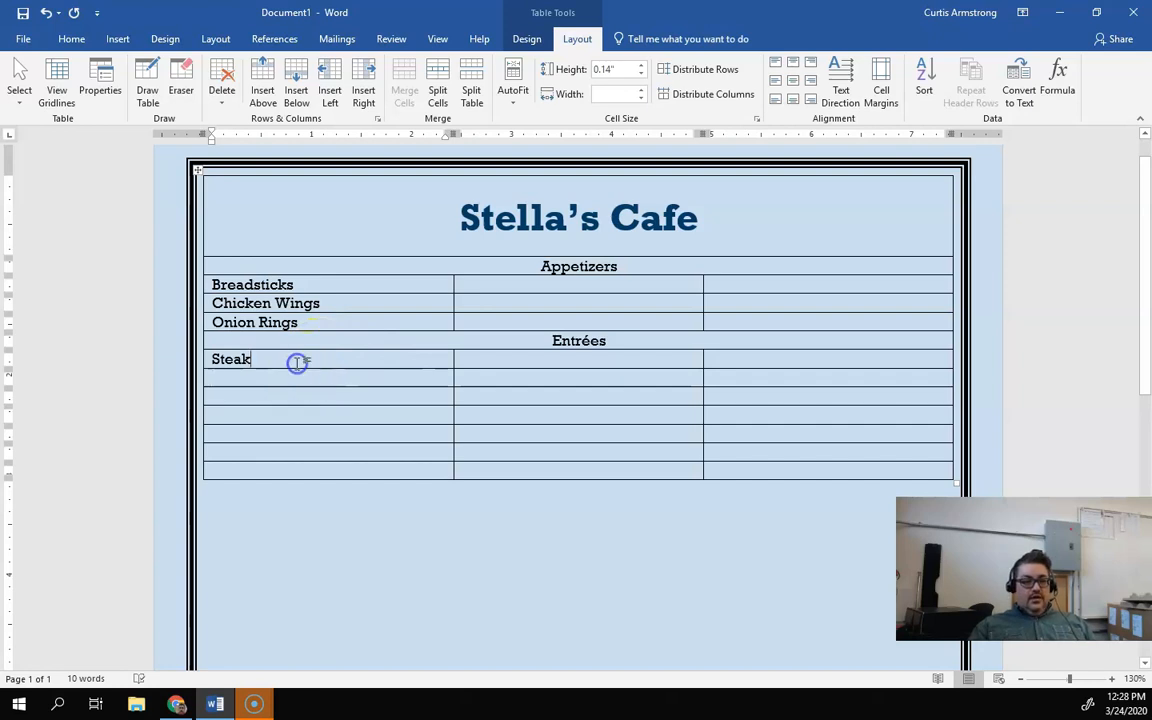
type("& ")
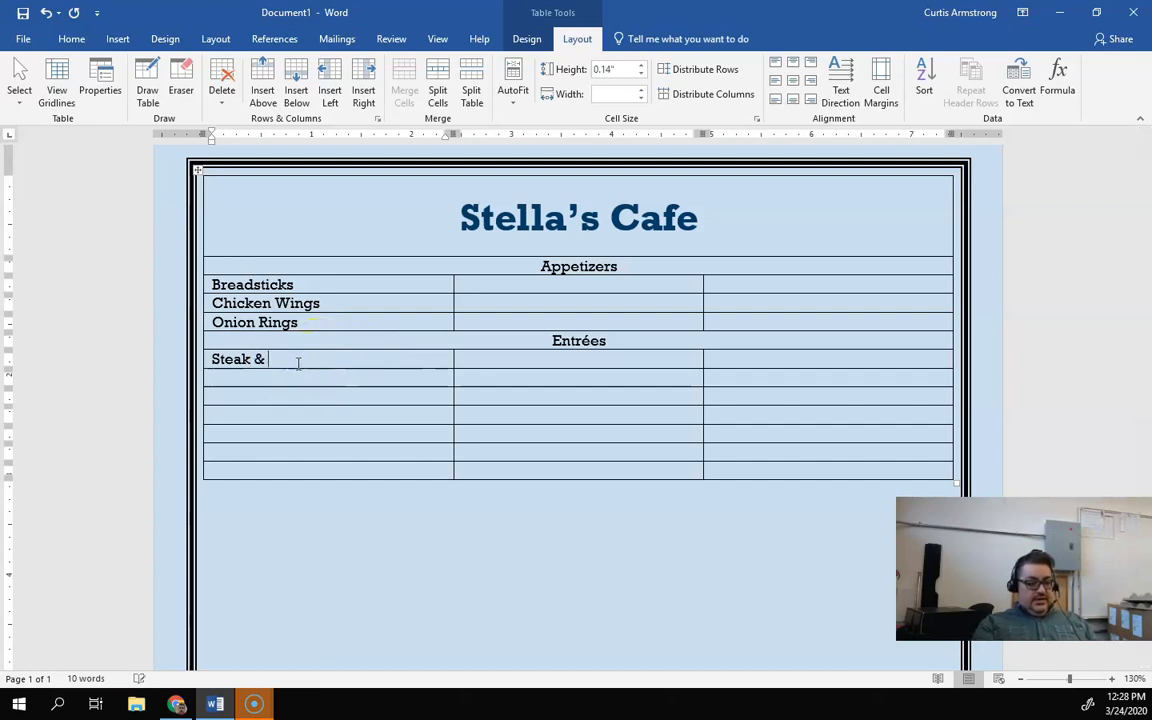
type("Potatoes")
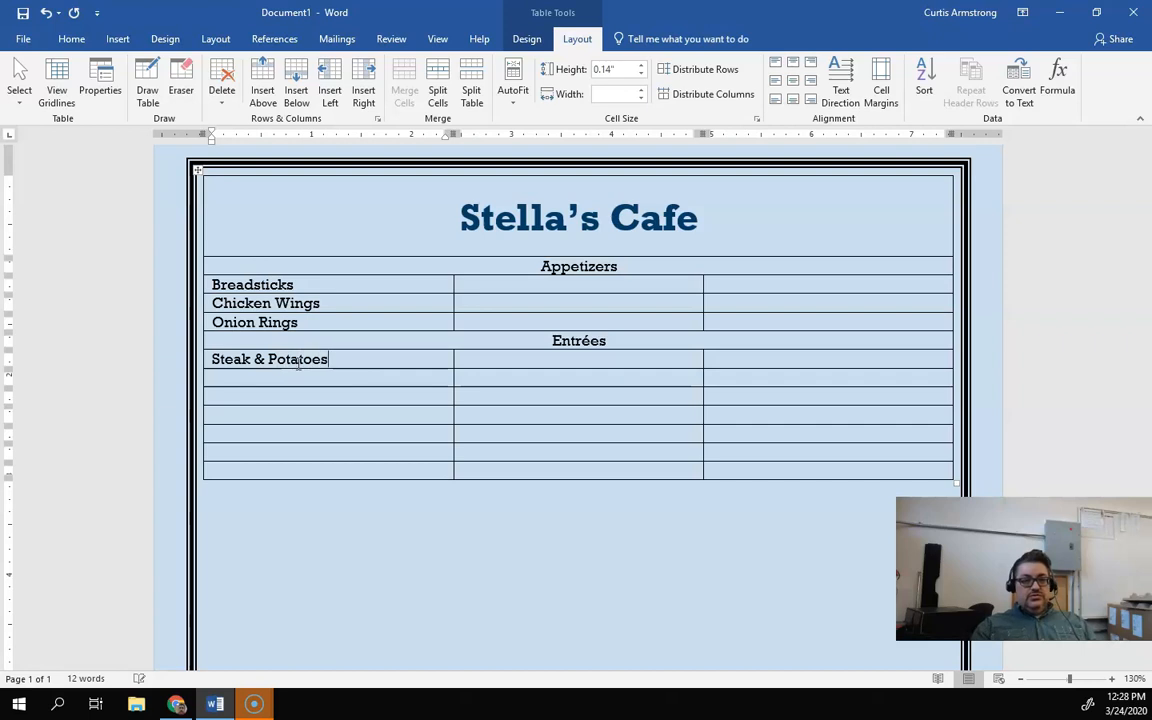
left_click(301, 380)
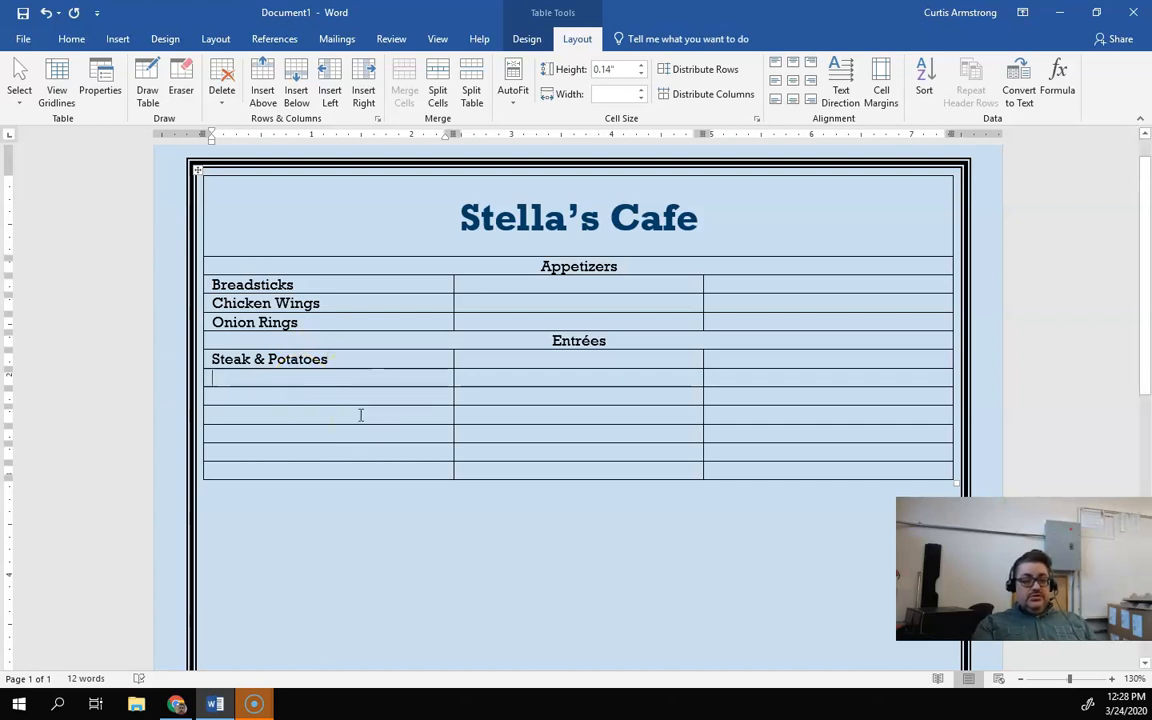
type("Pizza")
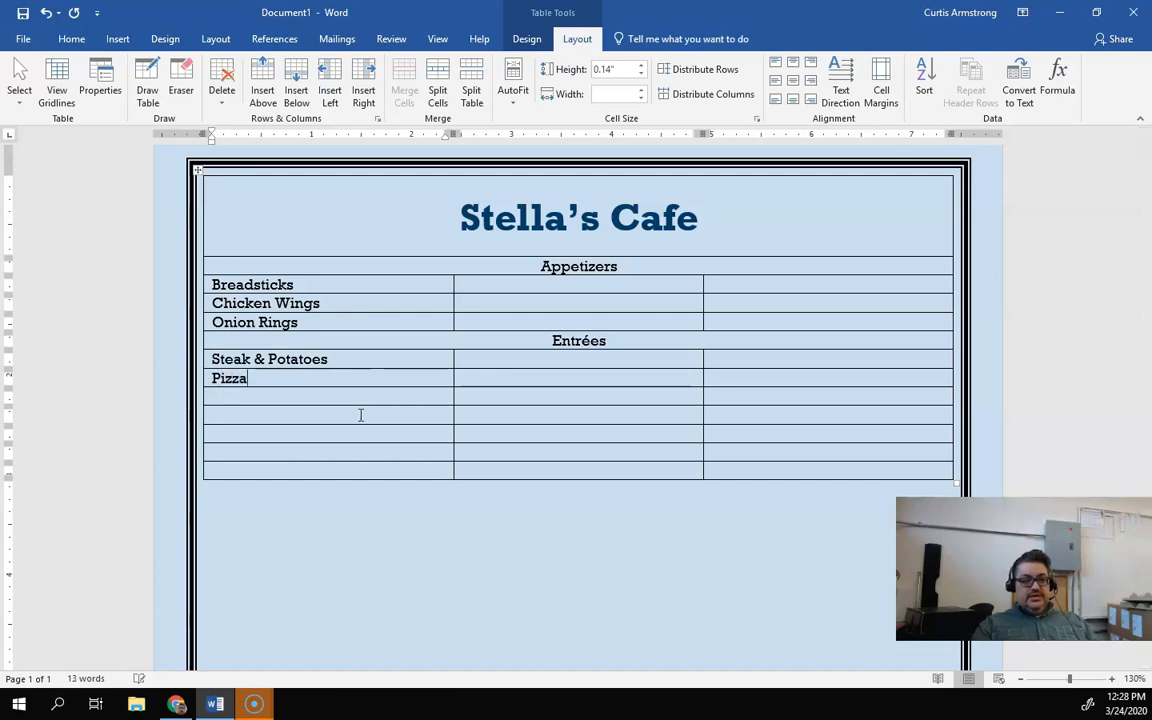
left_click(346, 402)
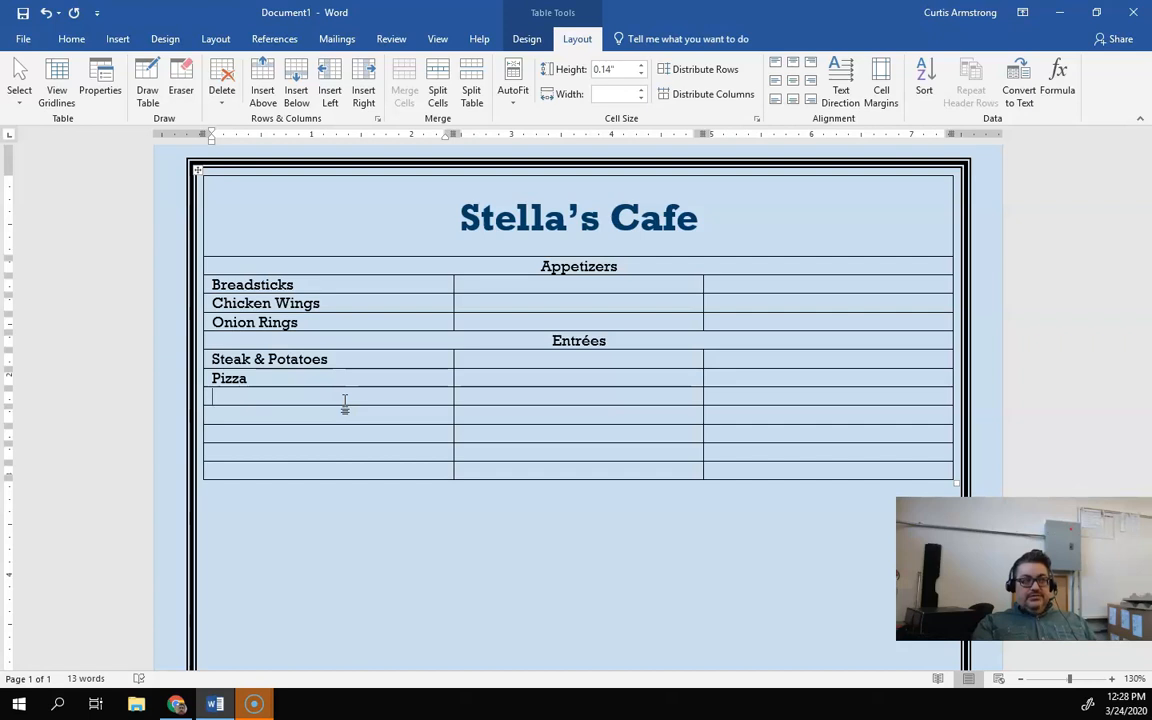
type("Lasagna")
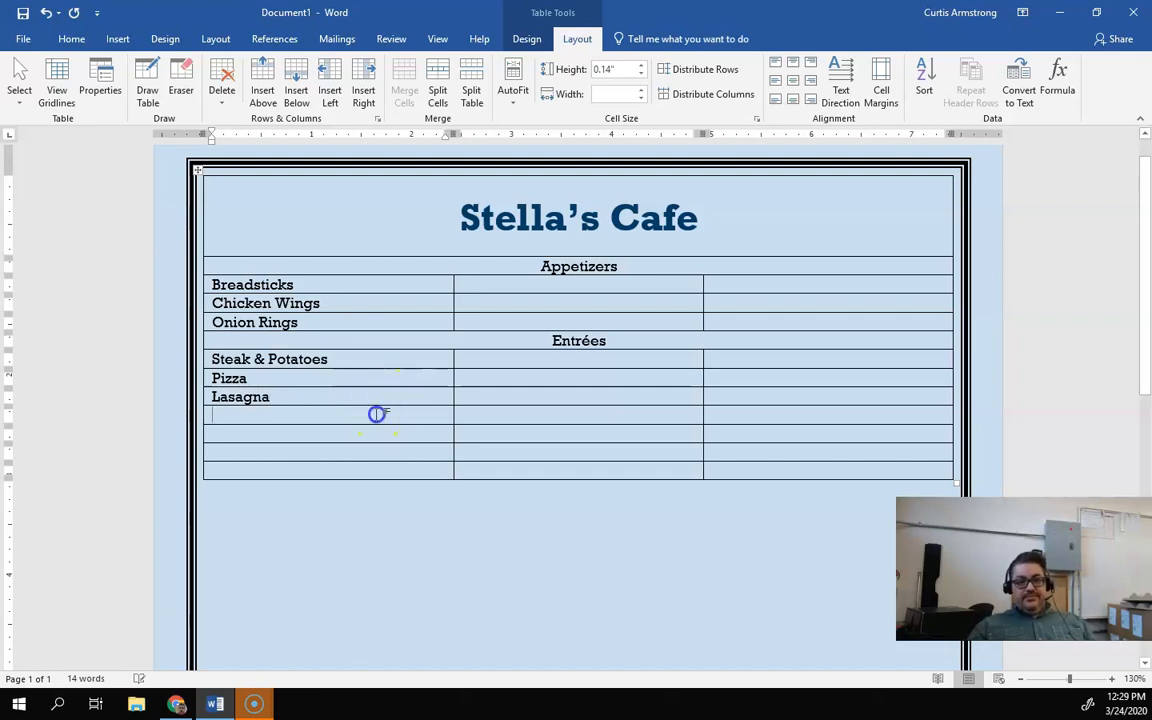
Step: Merge the row below Lasagna and center its contents with Align Center
left_click(428, 422)
left_click_drag(428, 422, 740, 419)
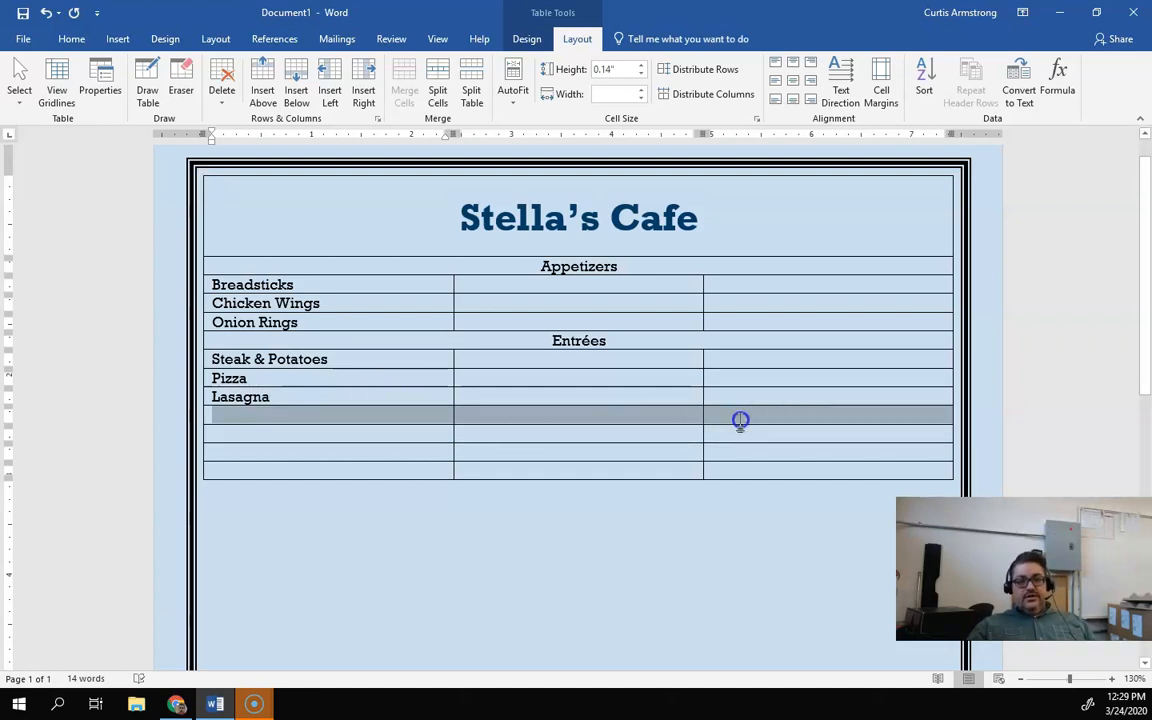
left_click(403, 92)
left_click(793, 81)
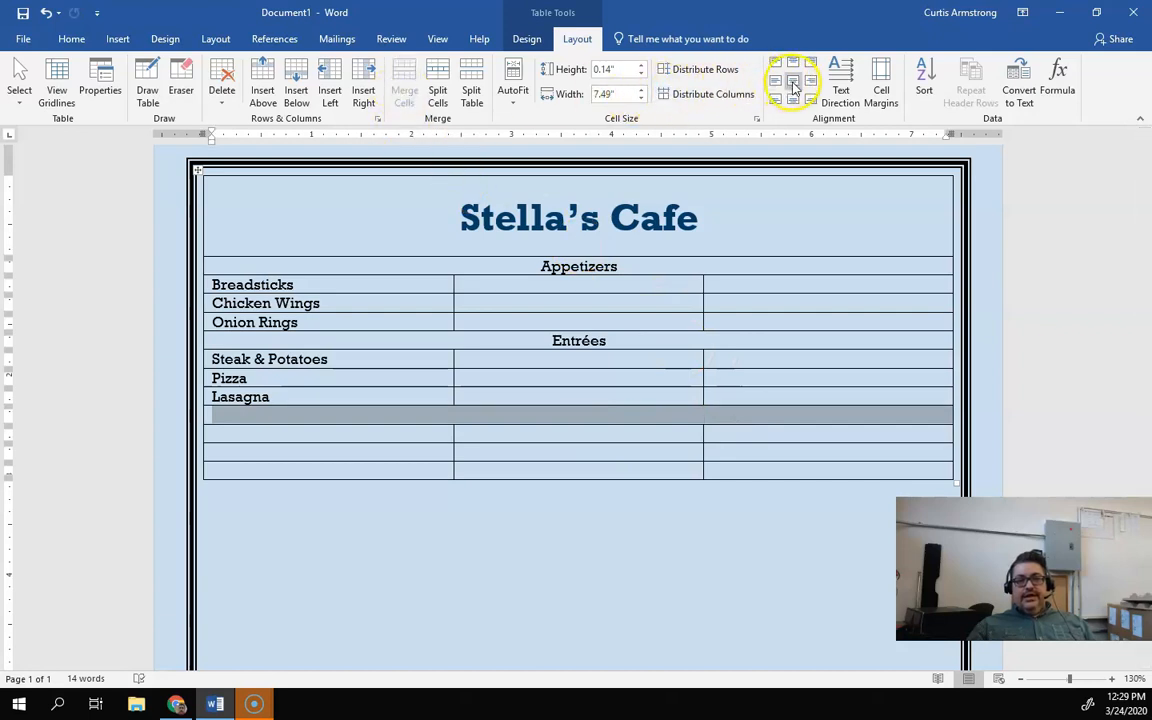
Step: Type "Desserts" in the merged row below the entrées
left_click(618, 411)
type("Deser")
key("BackSpace")
key("BackSpace")
type("sertys")
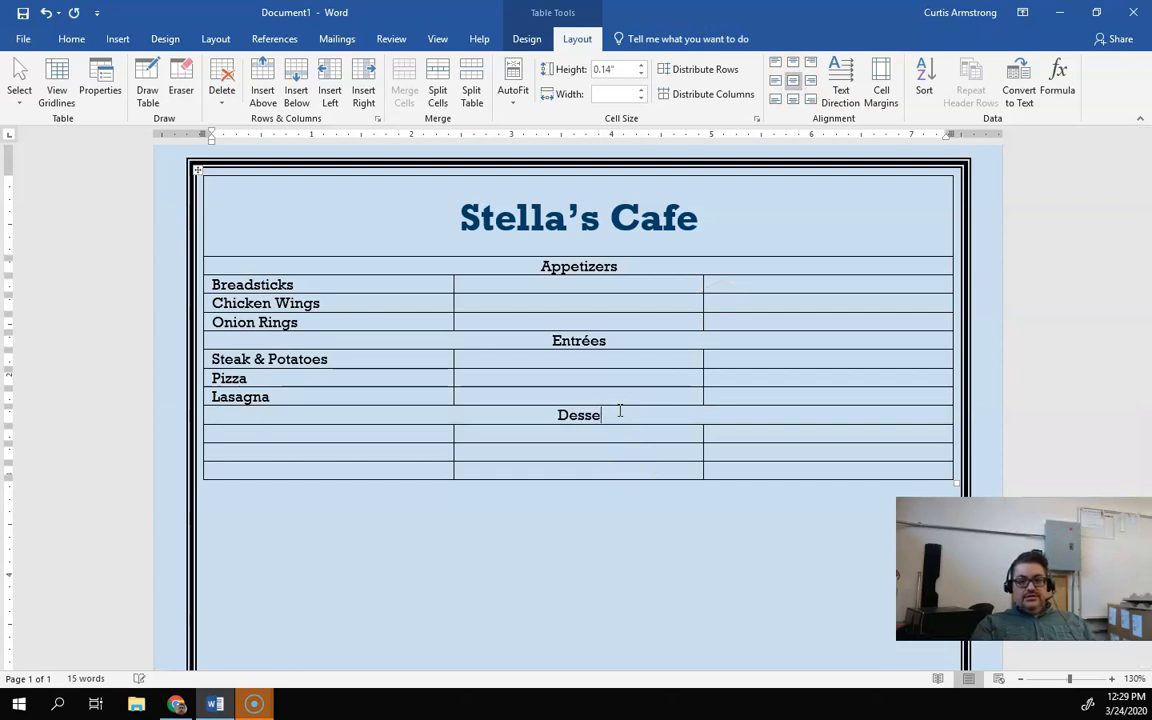
key("BackSpace")
key("BackSpace")
type("s")
Step: Enter the desserts Chocolate Cake and Milkshake in the first column below Desserts
left_click(401, 435)
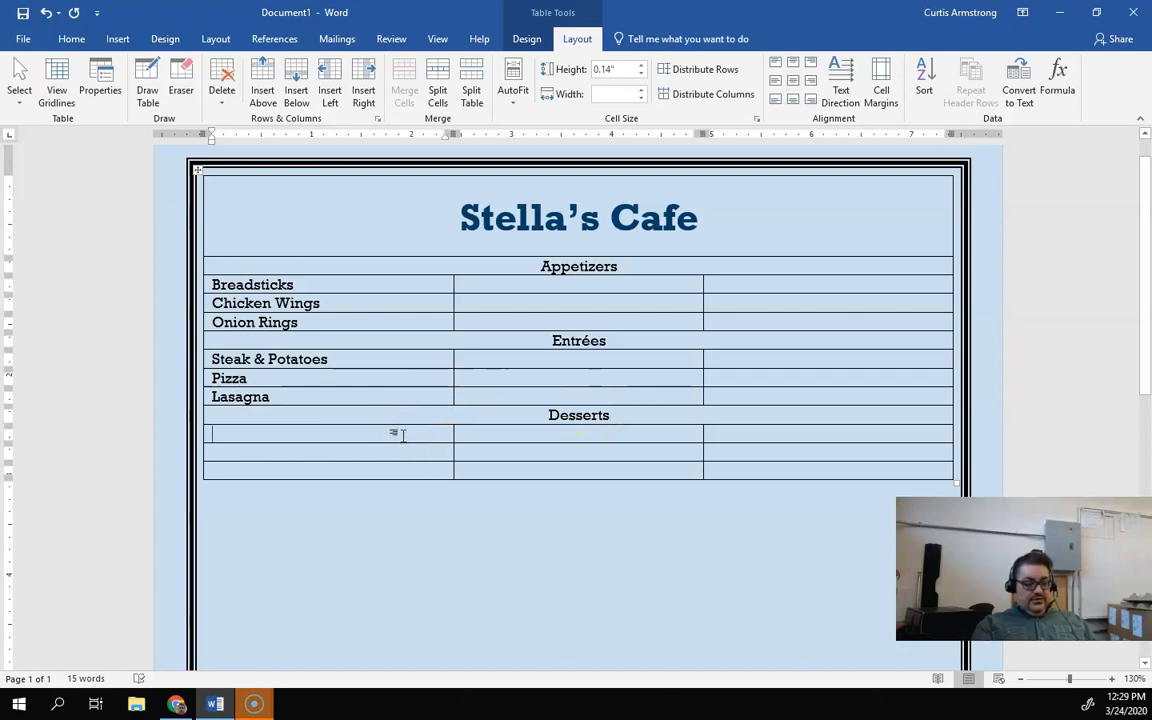
type("Choco")
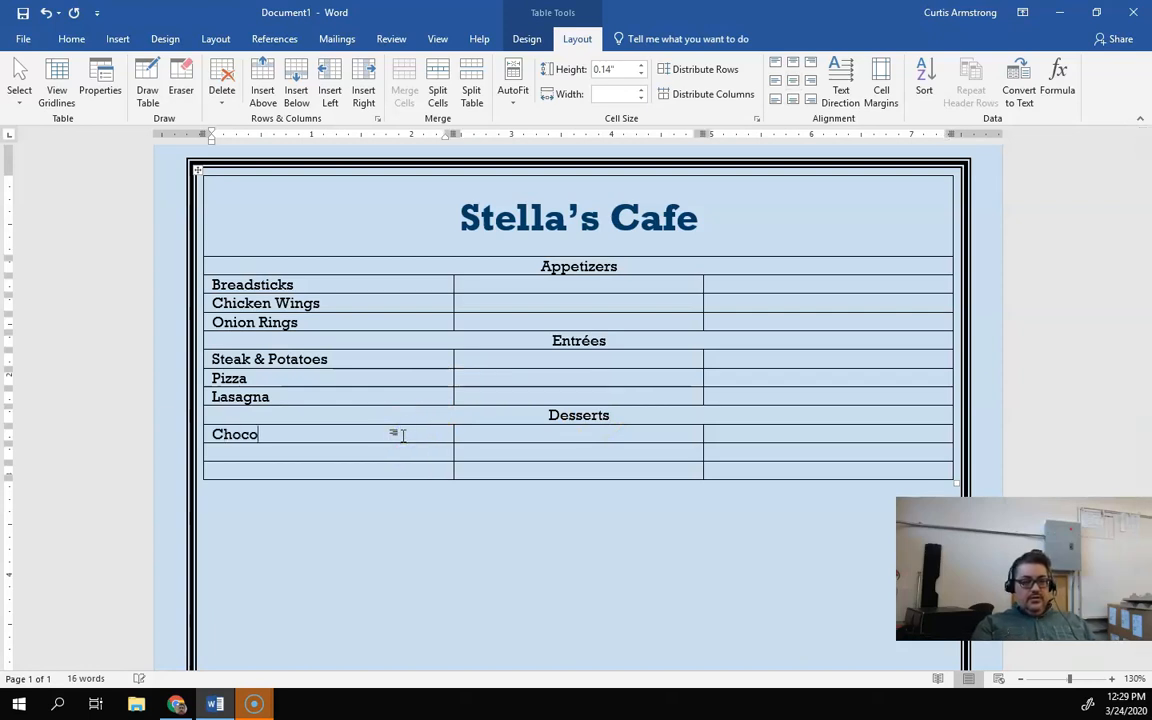
type("late Cake")
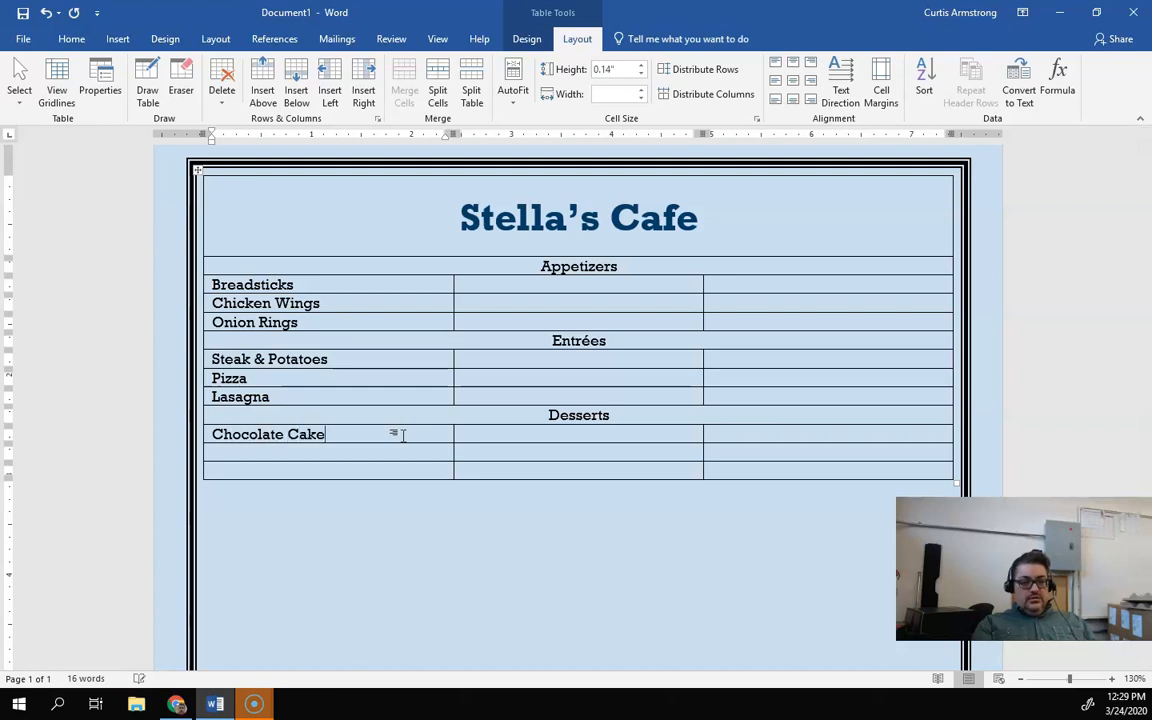
left_click(373, 446)
type("Mi")
key("BackSpace")
key("BackSpace")
type("Milkshake")
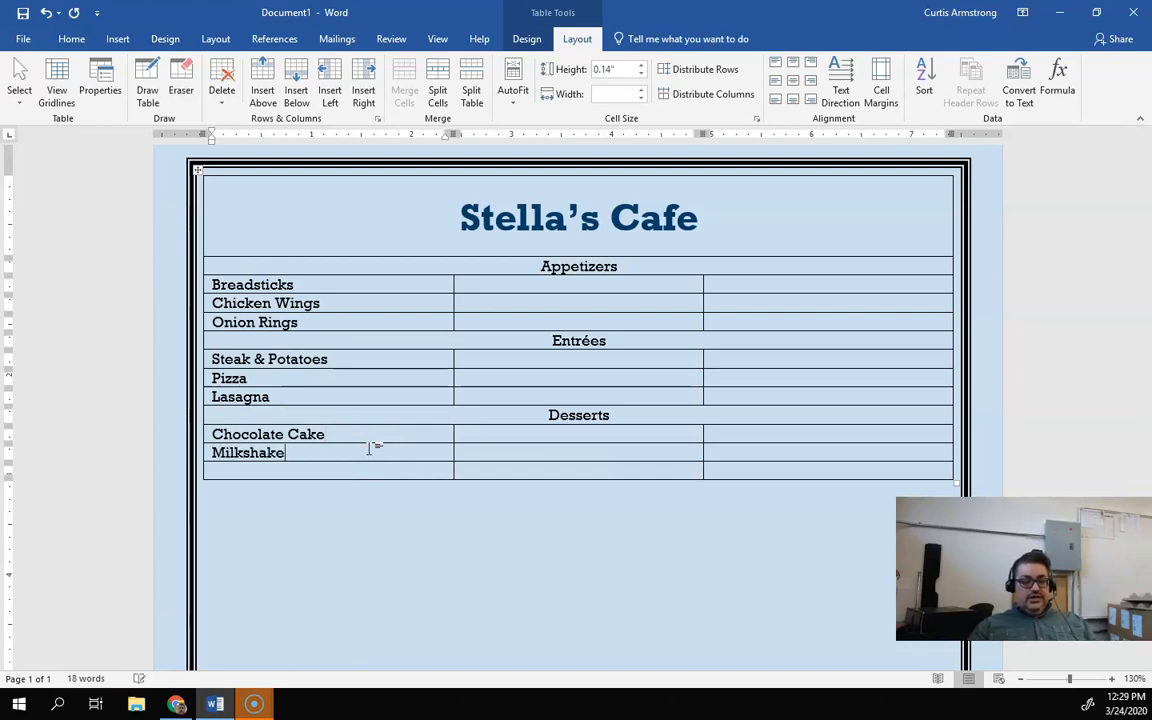
left_click(371, 472)
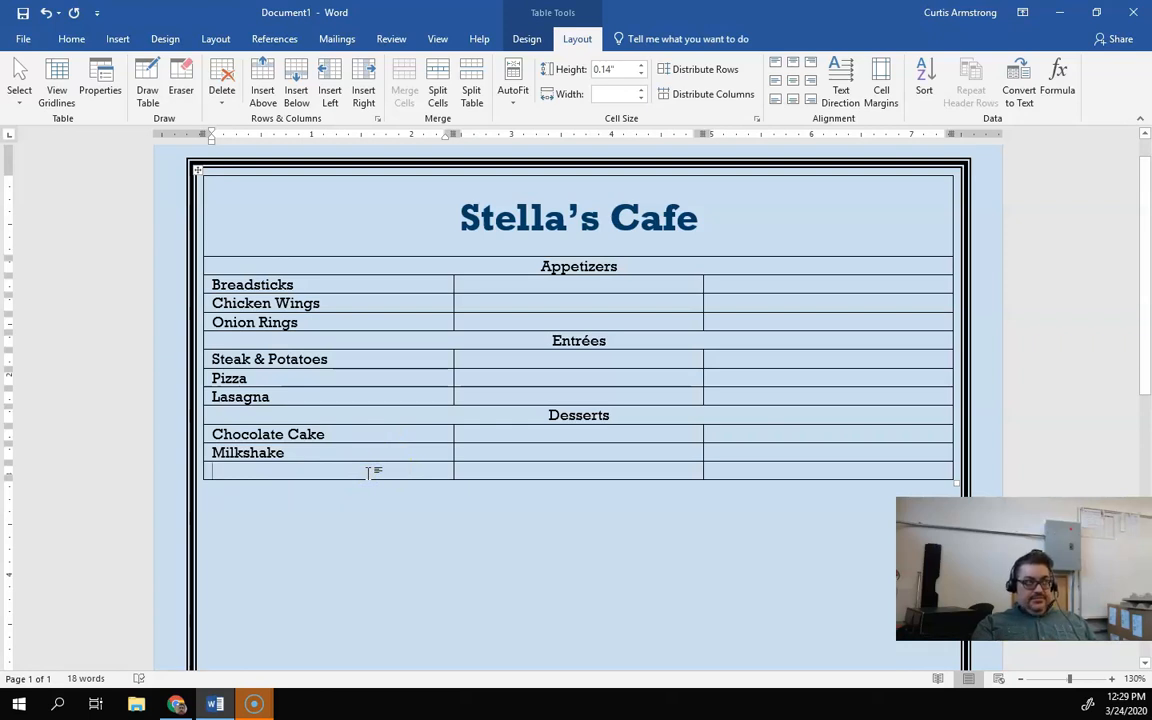
Step: Enter "Apple Pie" in the first column of the last row below Milkshake
type("A")
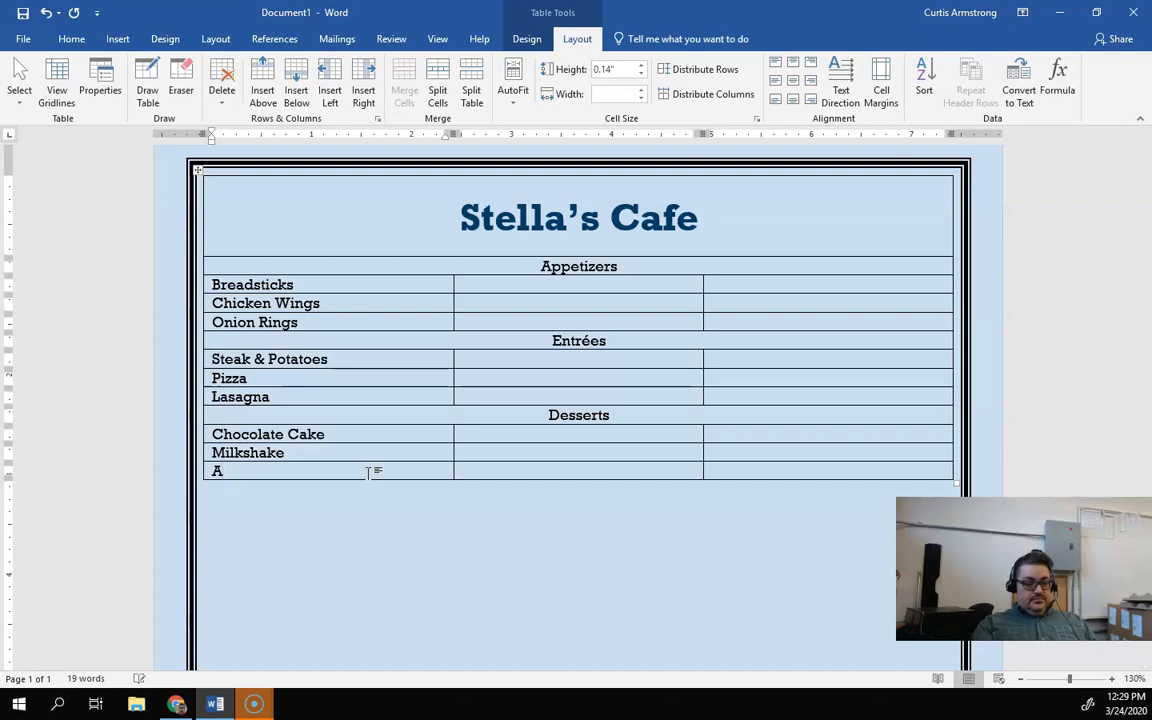
key("BackSpace")
type("Apple")
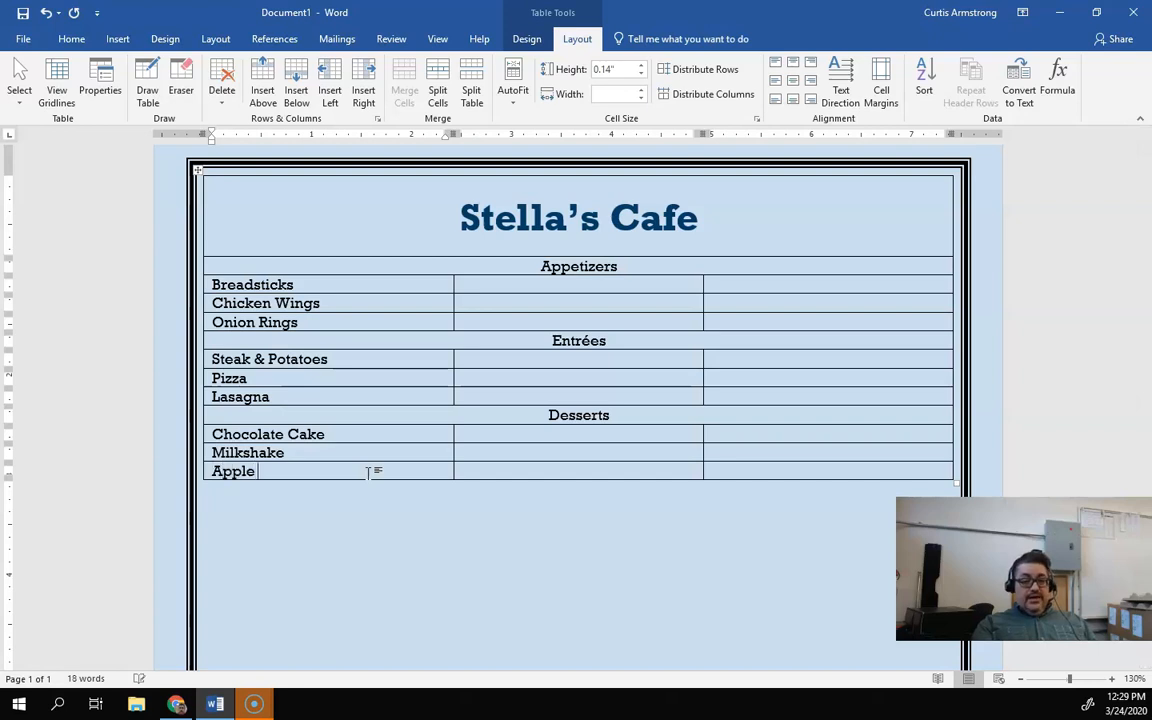
type(" Pie")
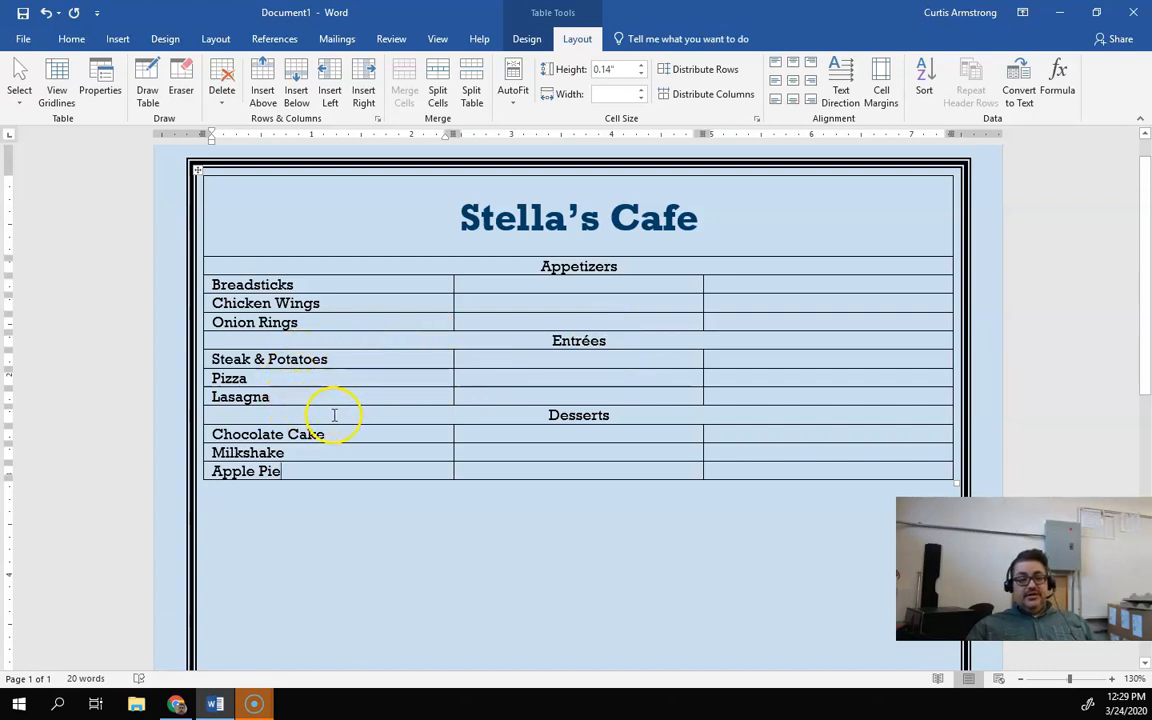
left_click(542, 414)
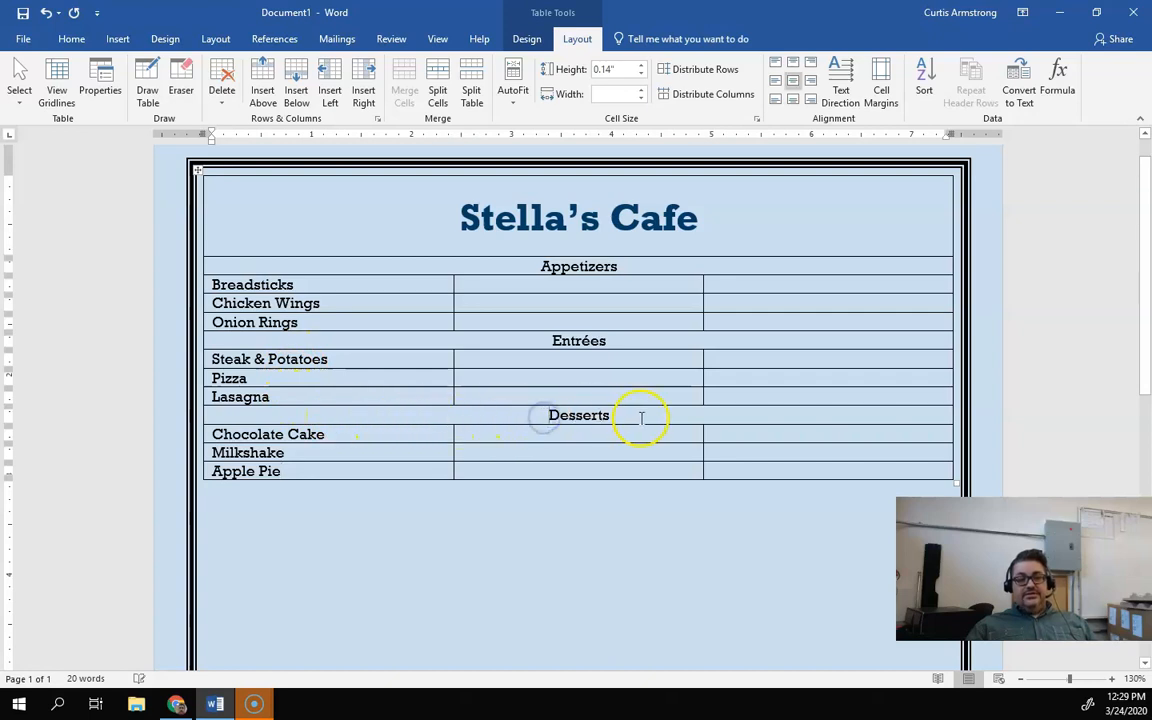
left_click(306, 434)
left_click(308, 453)
left_click(308, 468)
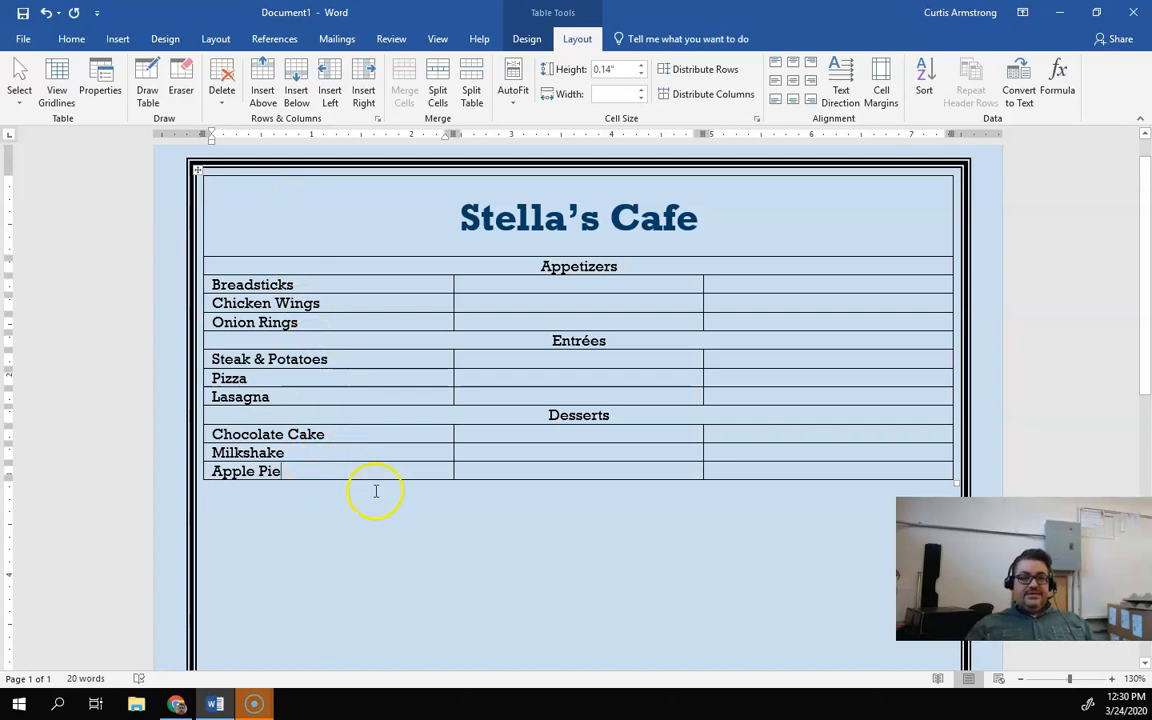
Step: Enter the appetizer prices $4.99, $6.99 and $3.99 in the second column beside Breadsticks, Chicken Wings and Onion Rings
left_click(501, 279)
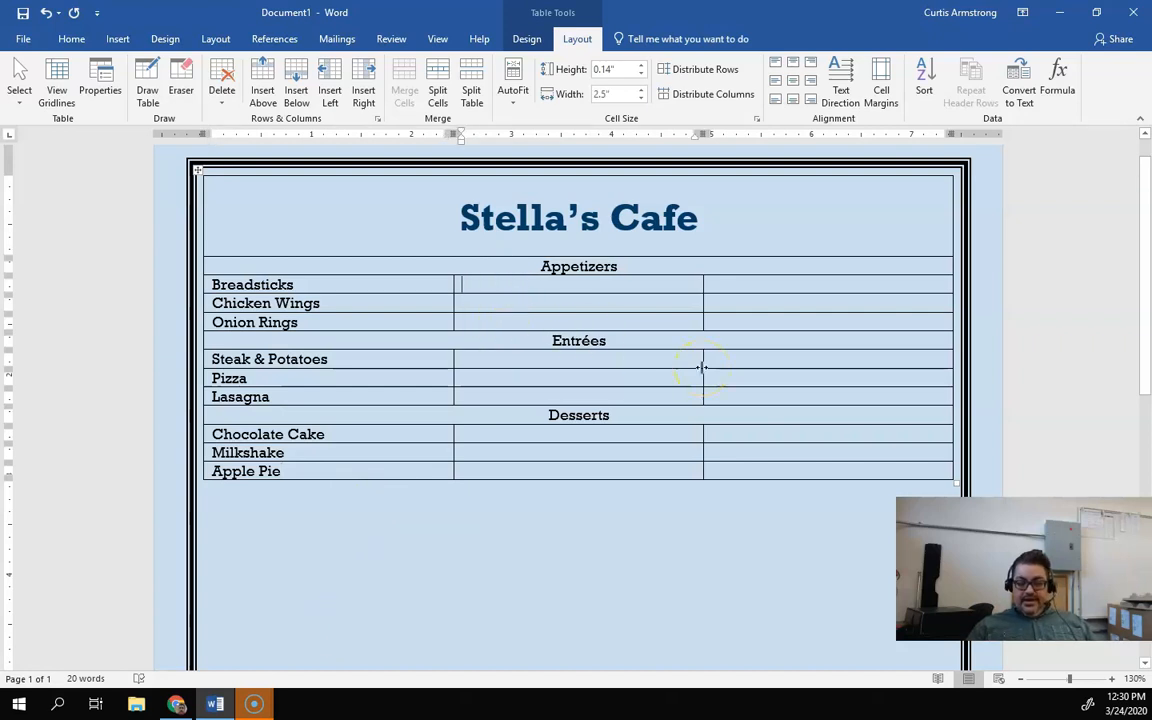
type("$")
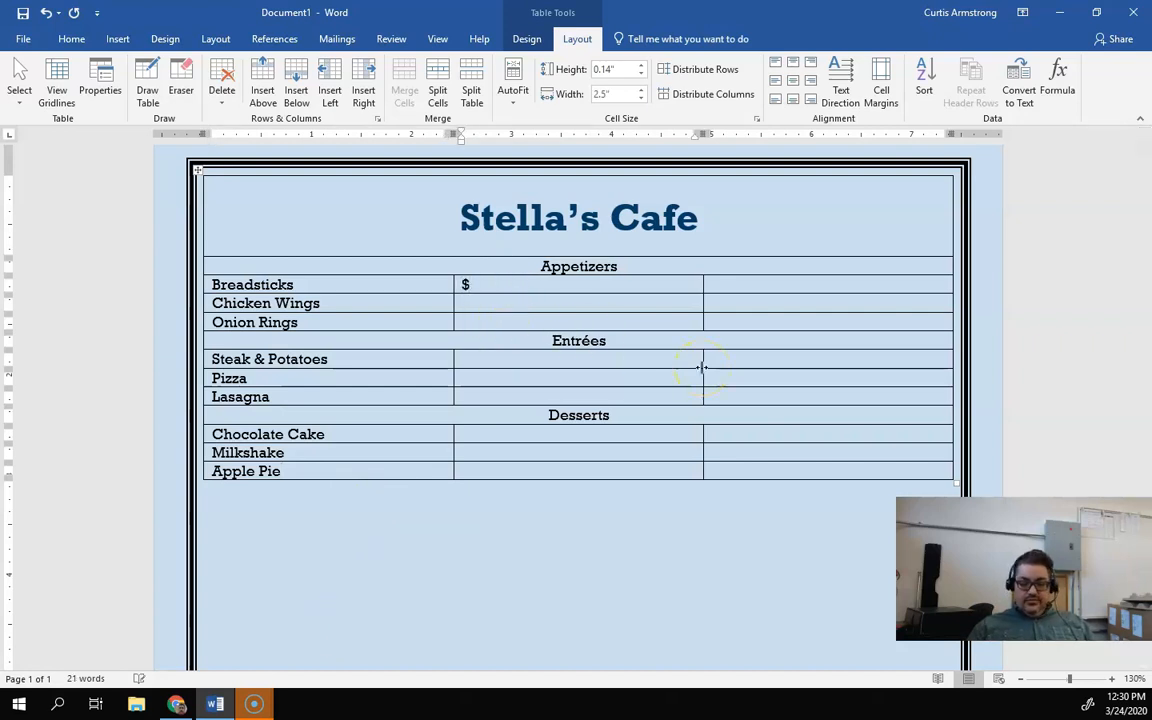
type("4.99")
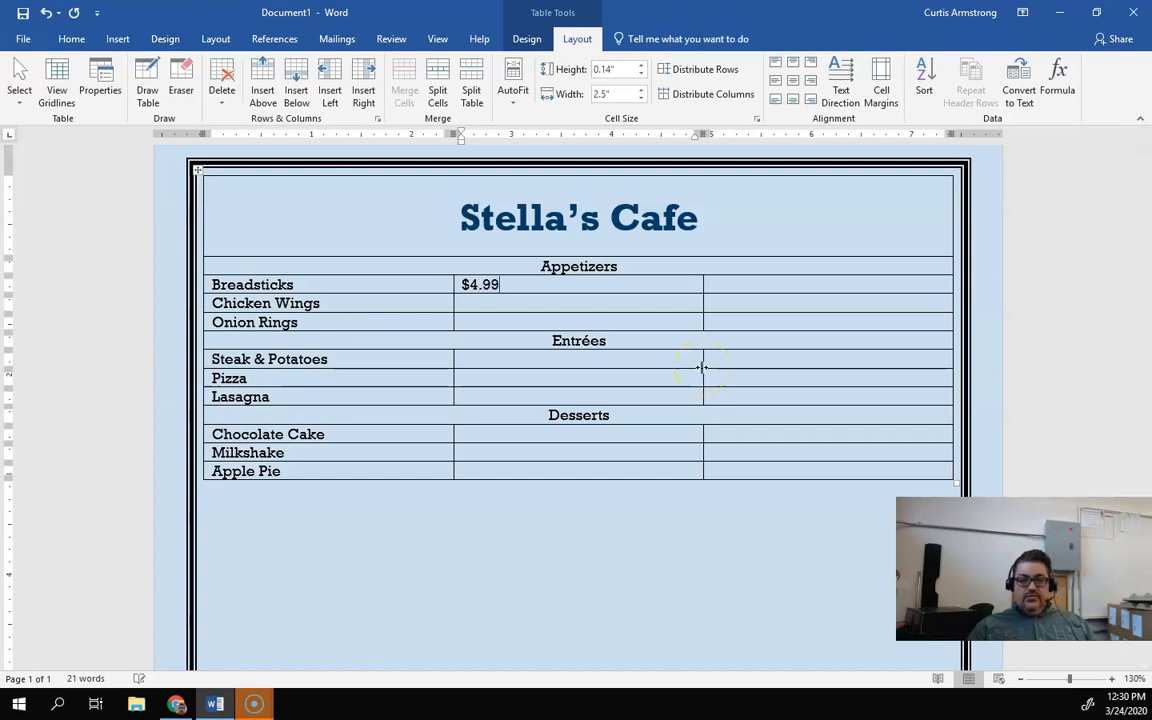
left_click(582, 306)
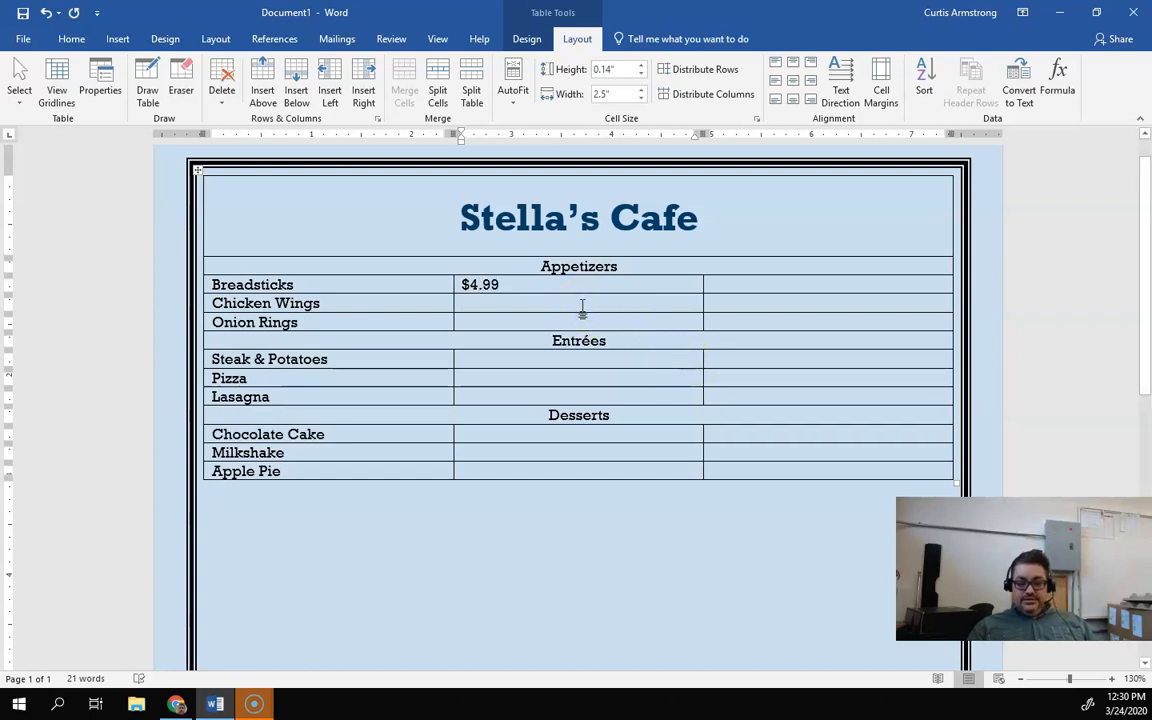
type("$")
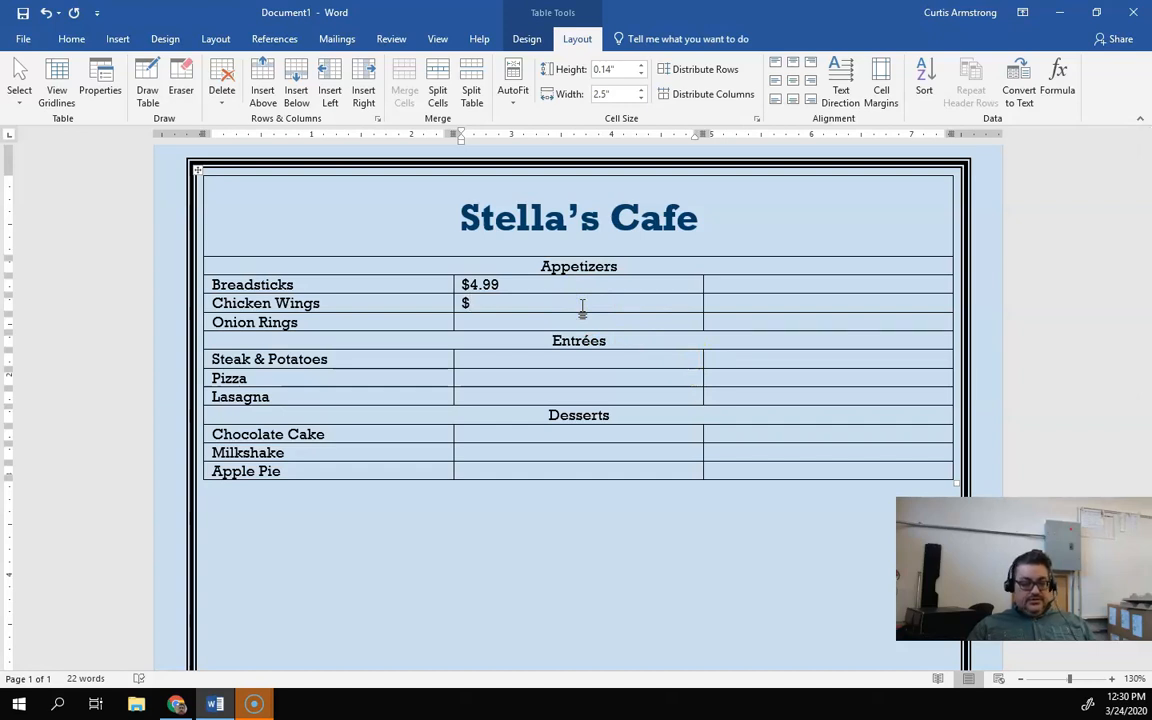
type("6.99")
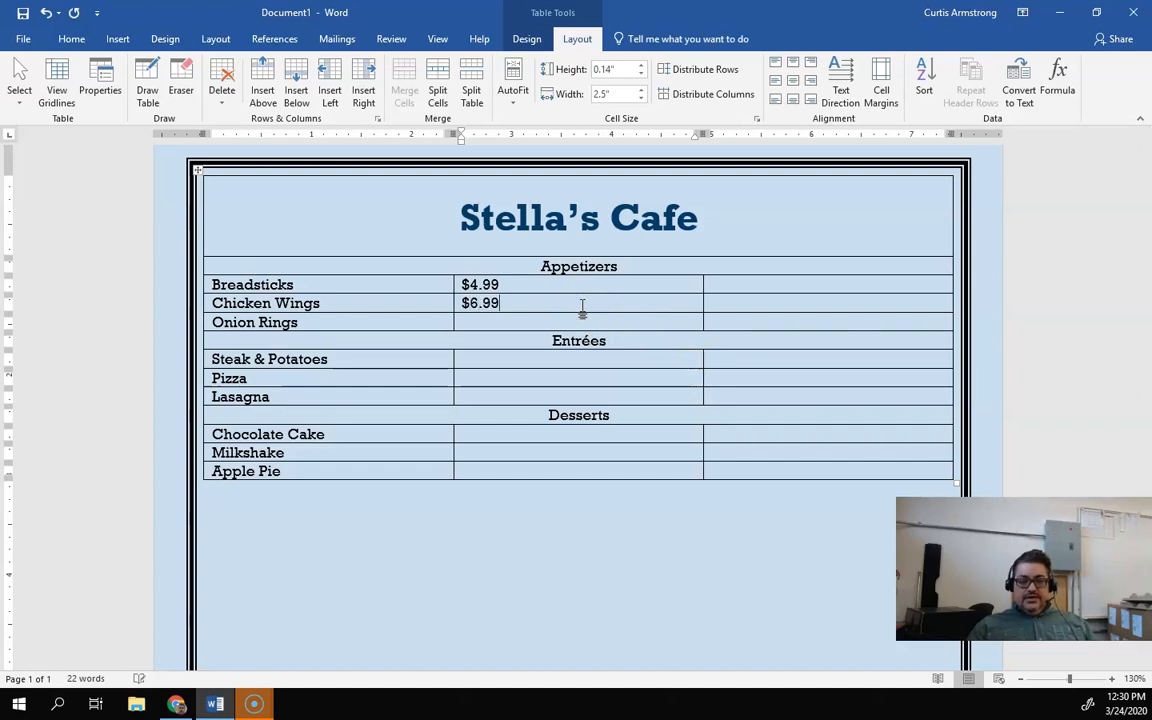
left_click(510, 322)
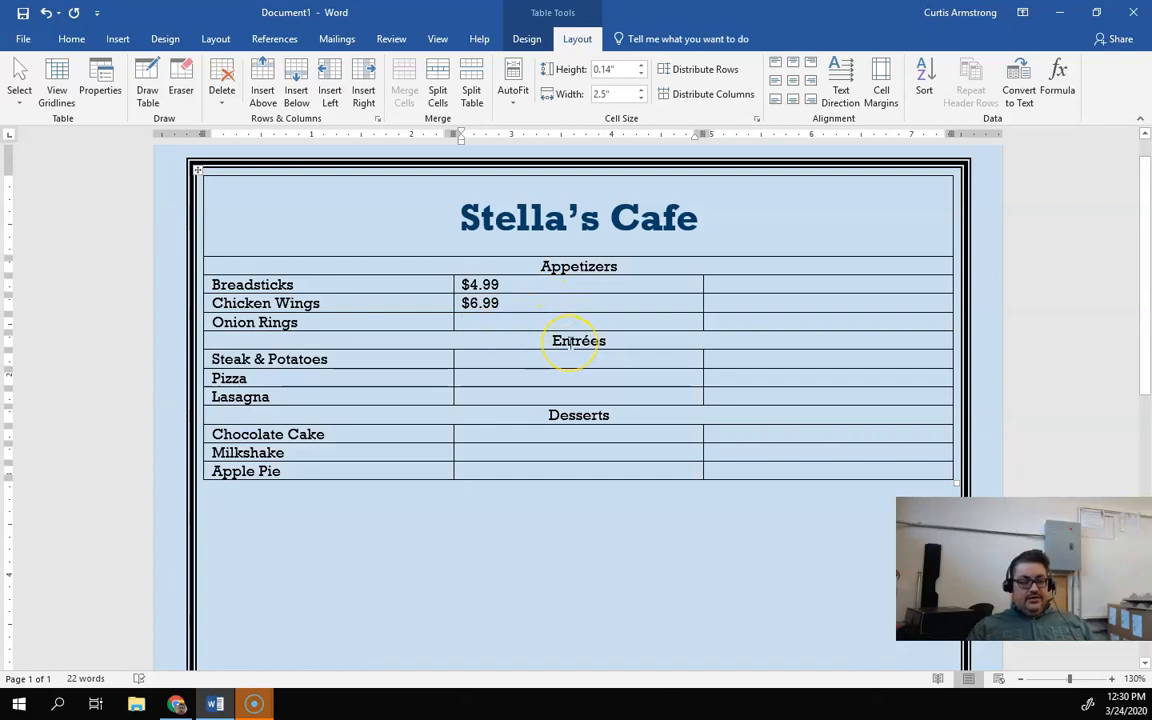
type("$3.99")
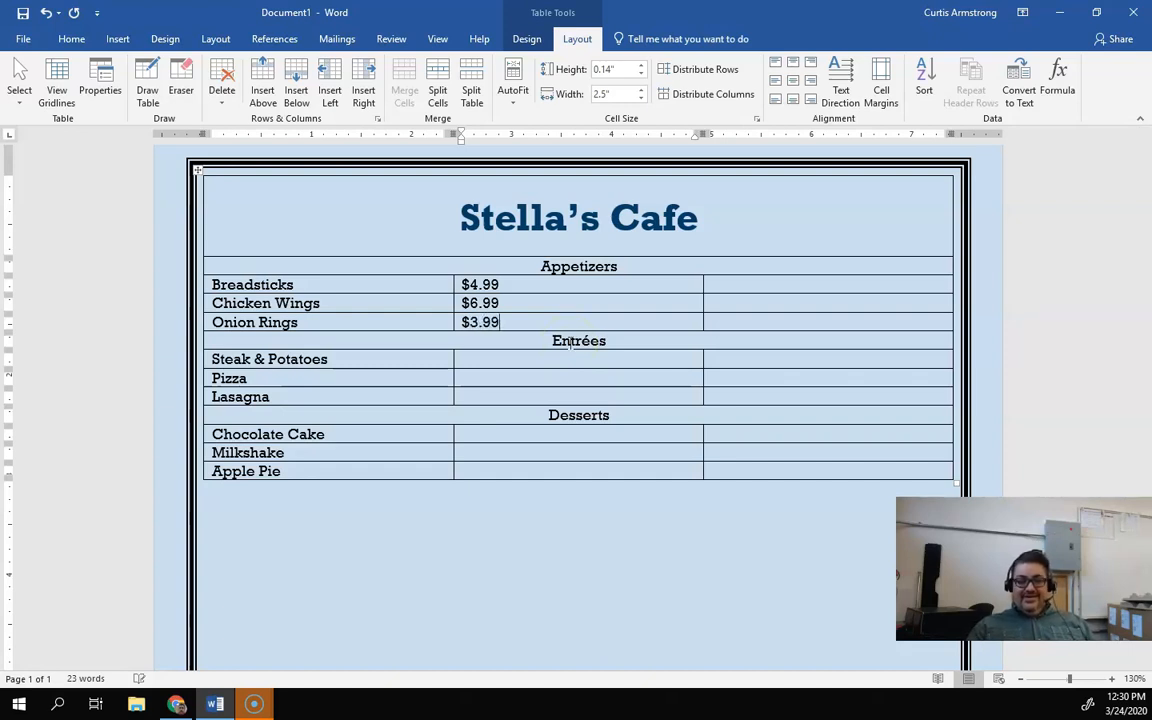
Step: Enter the entrée prices $12.99, $9.99 and $11.99 in the second column beside Steak & Potatoes, Pizza and Lasagna
left_click(551, 358)
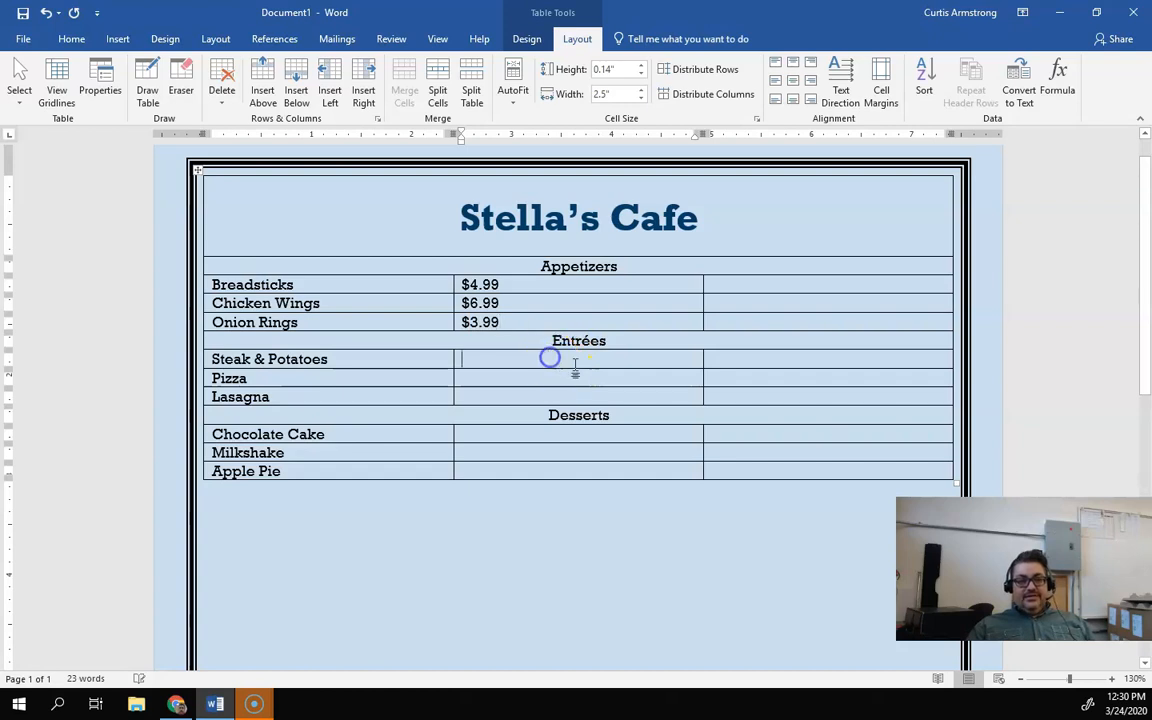
type("$12.99")
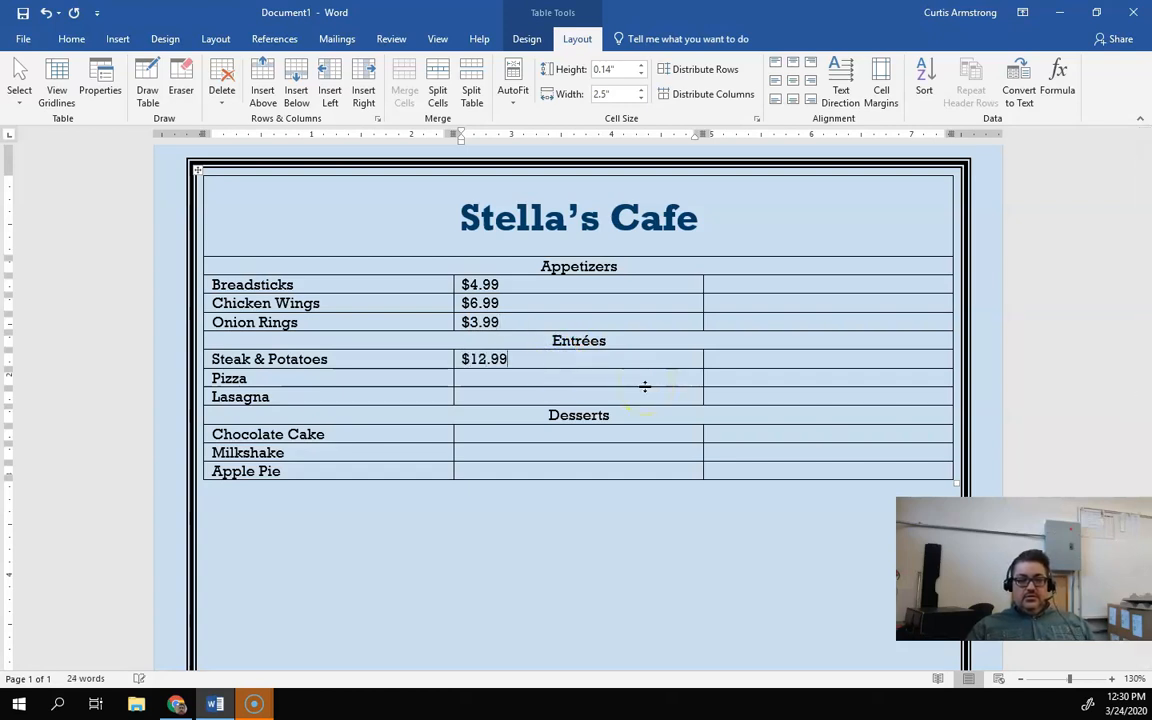
left_click(457, 398)
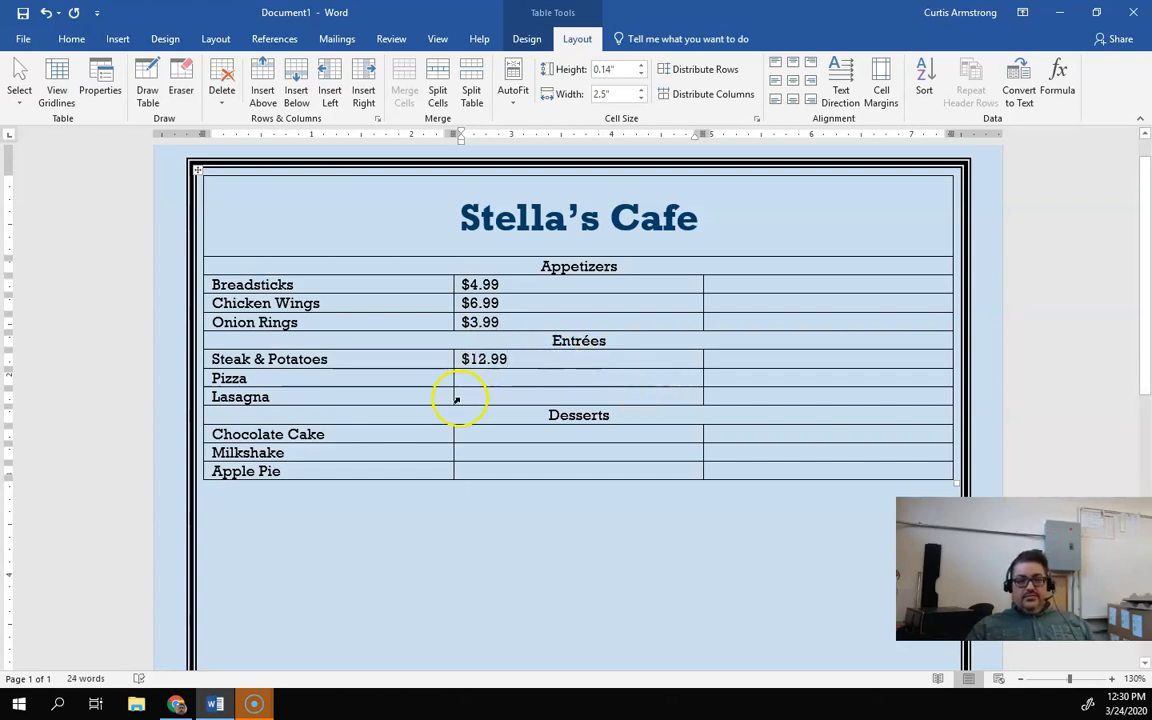
type("$9.99")
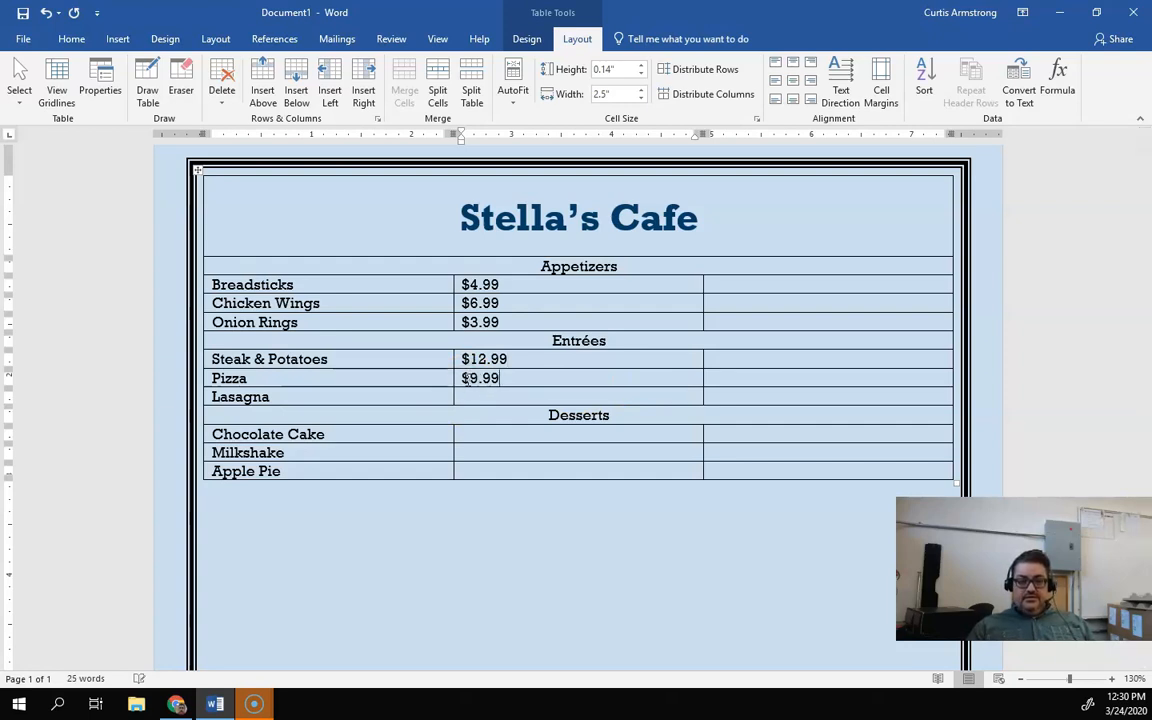
left_click(456, 378)
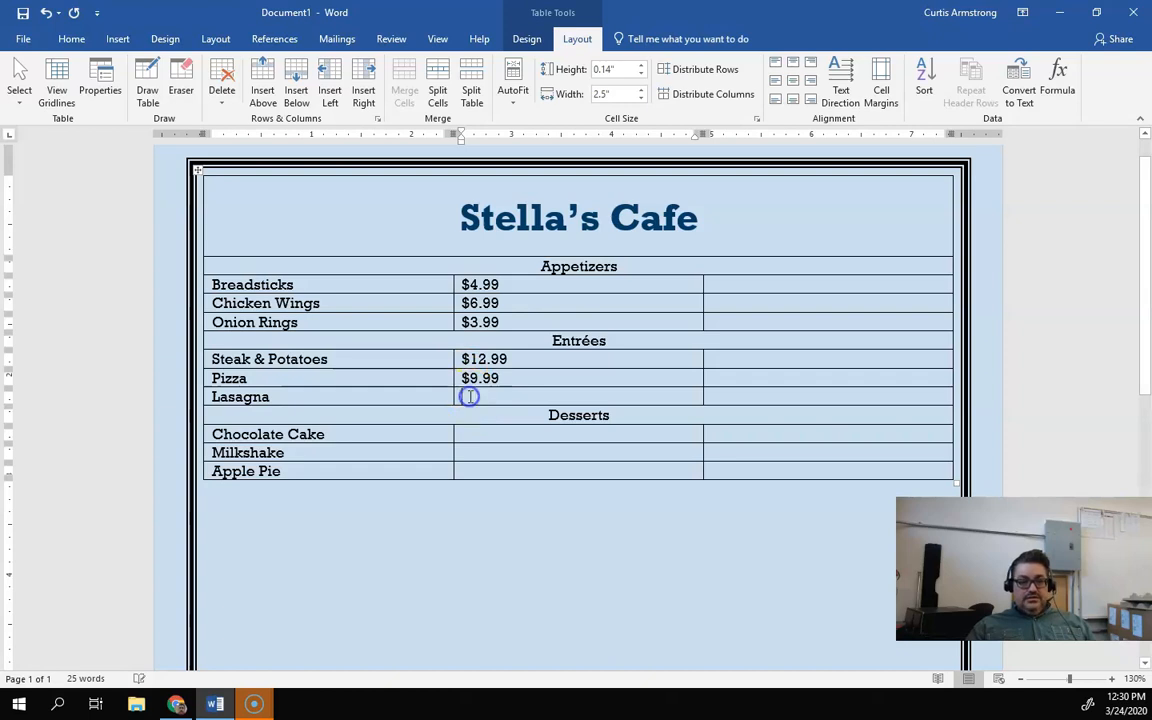
type("$11.99")
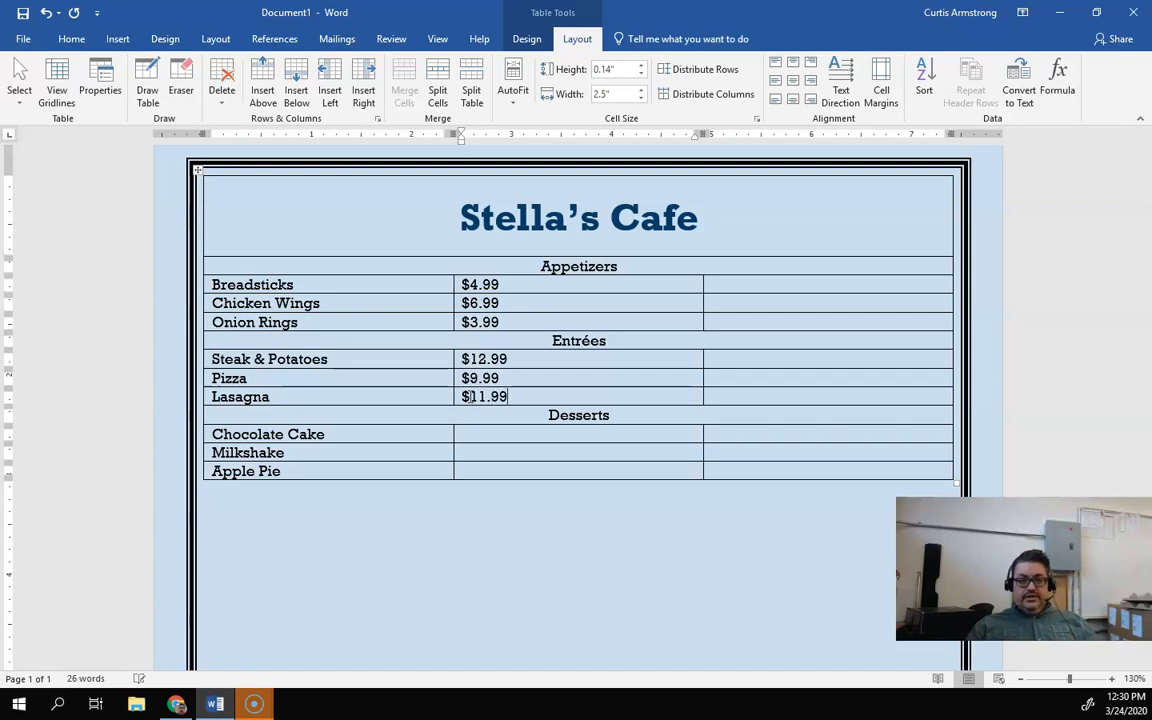
left_click(421, 426)
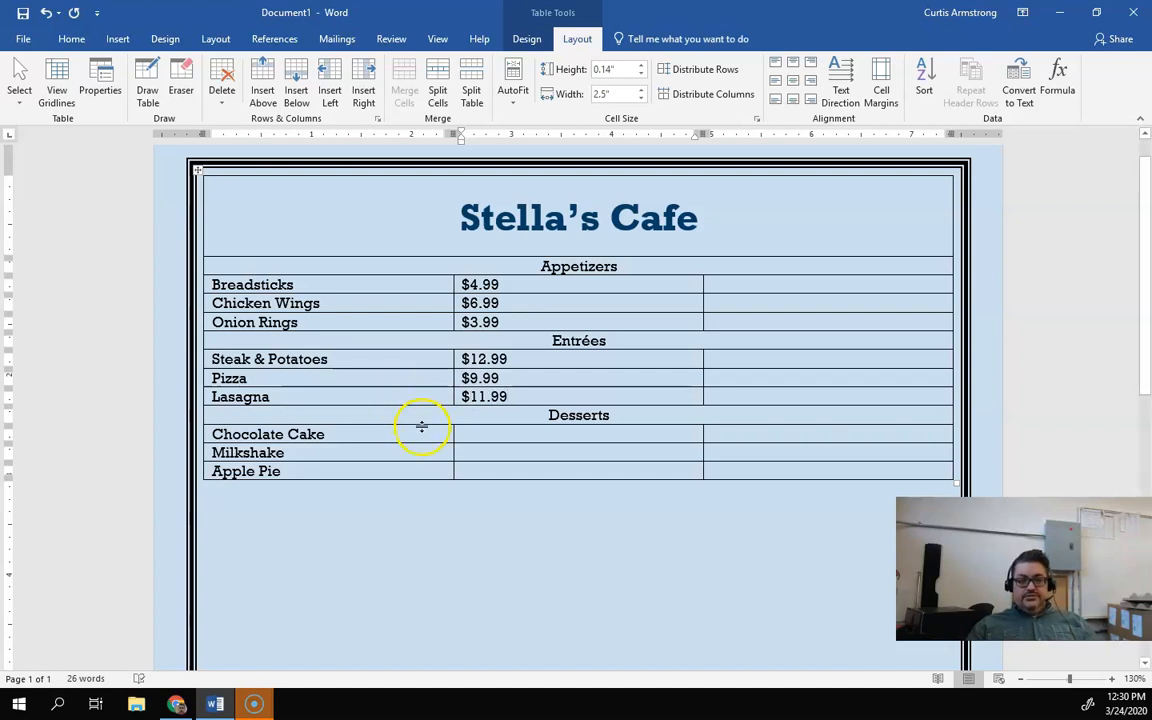
Step: Enter the dessert prices $4.99, $2.99 and $2.99 in the second column beside Chocolate Cake, Milkshake and Apple Pie
left_click(480, 434)
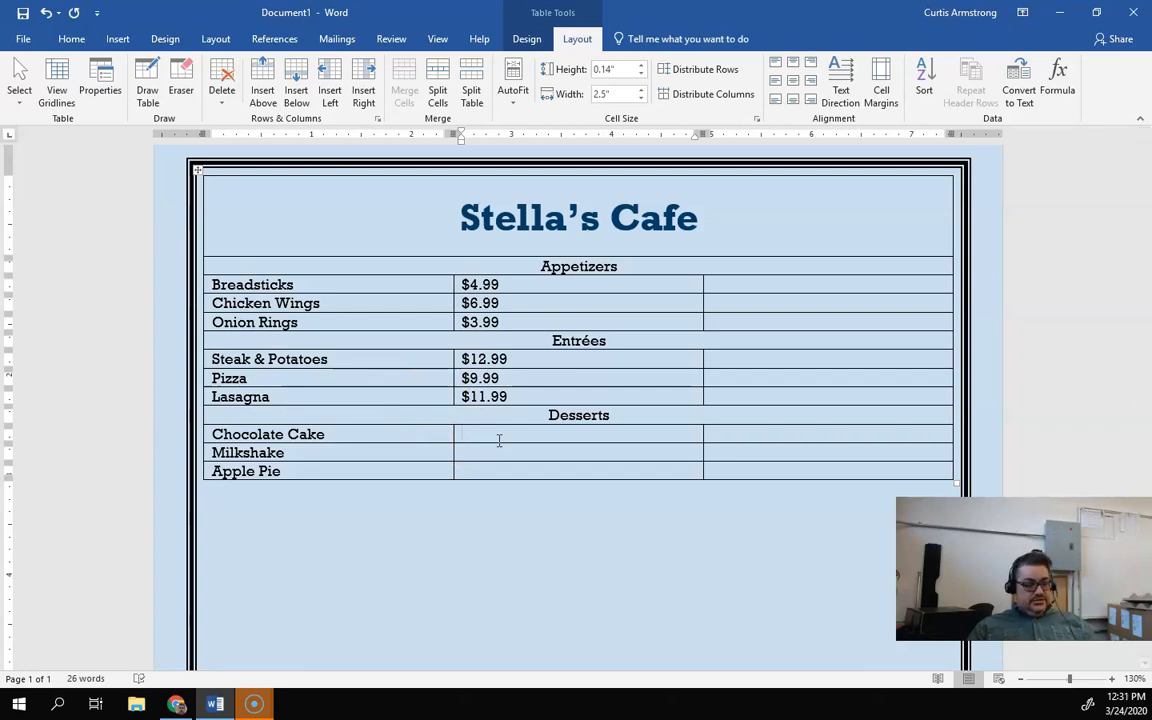
left_click(487, 440)
left_click(470, 454)
type("$2.99")
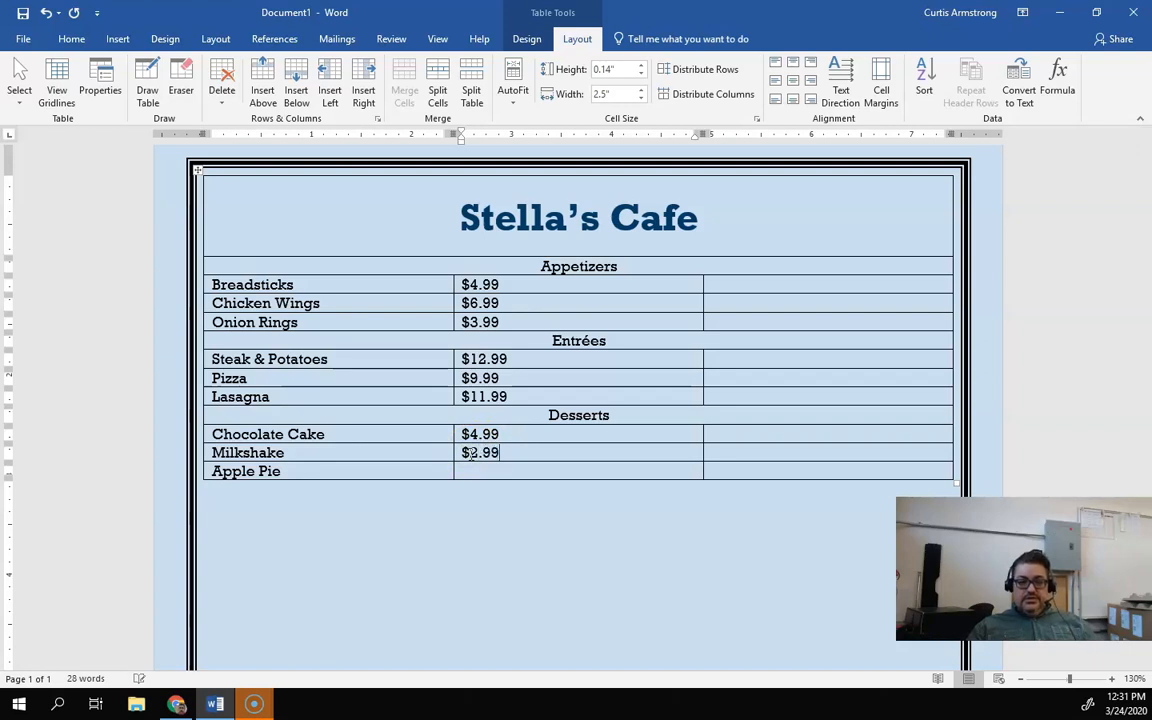
left_click(471, 470)
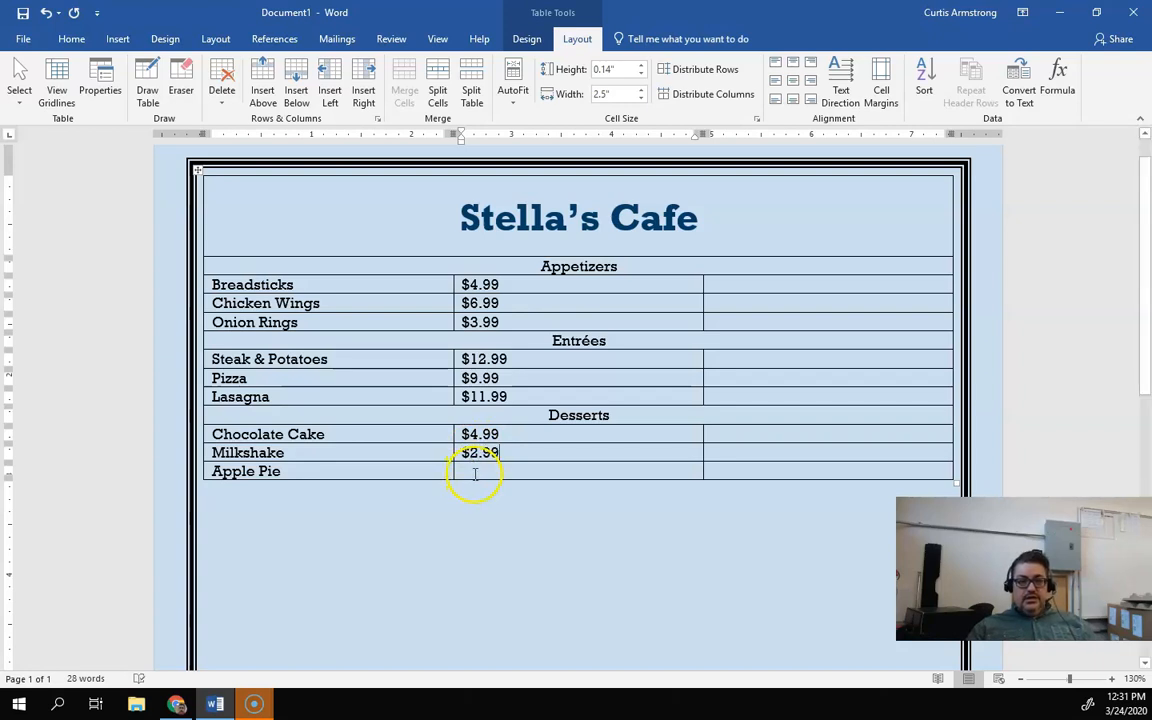
type("$2.99")
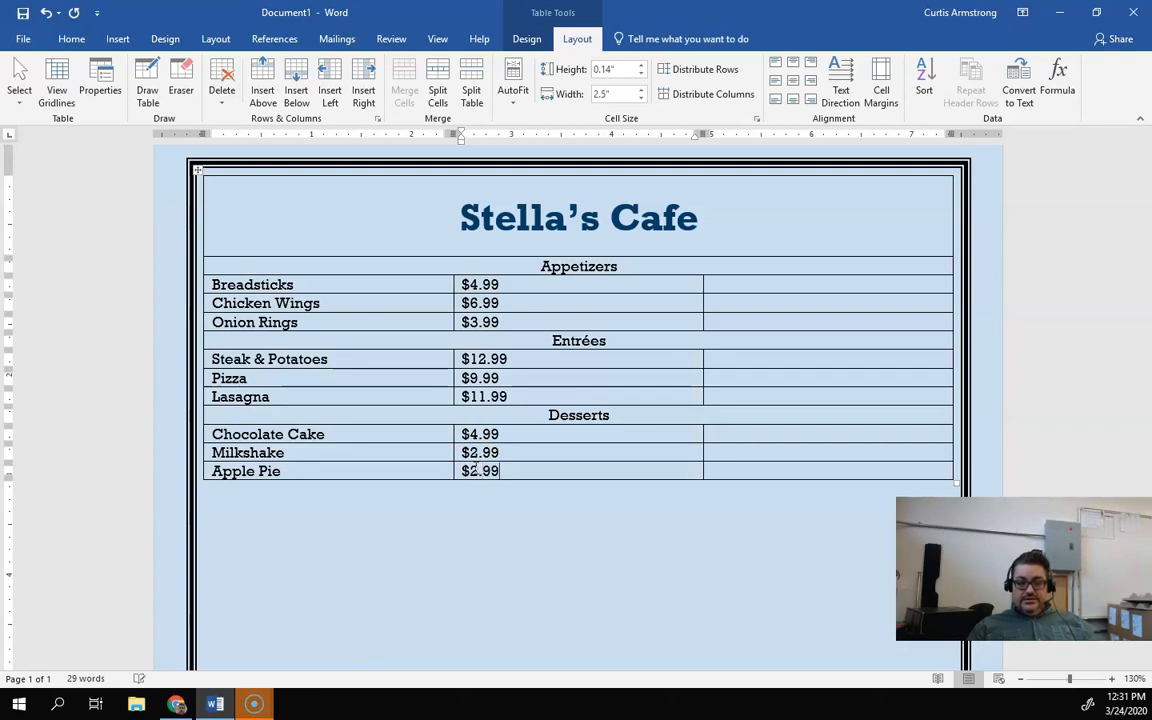
Step: Append "(Slice)" to the Apple Pie item name
left_click(315, 471)
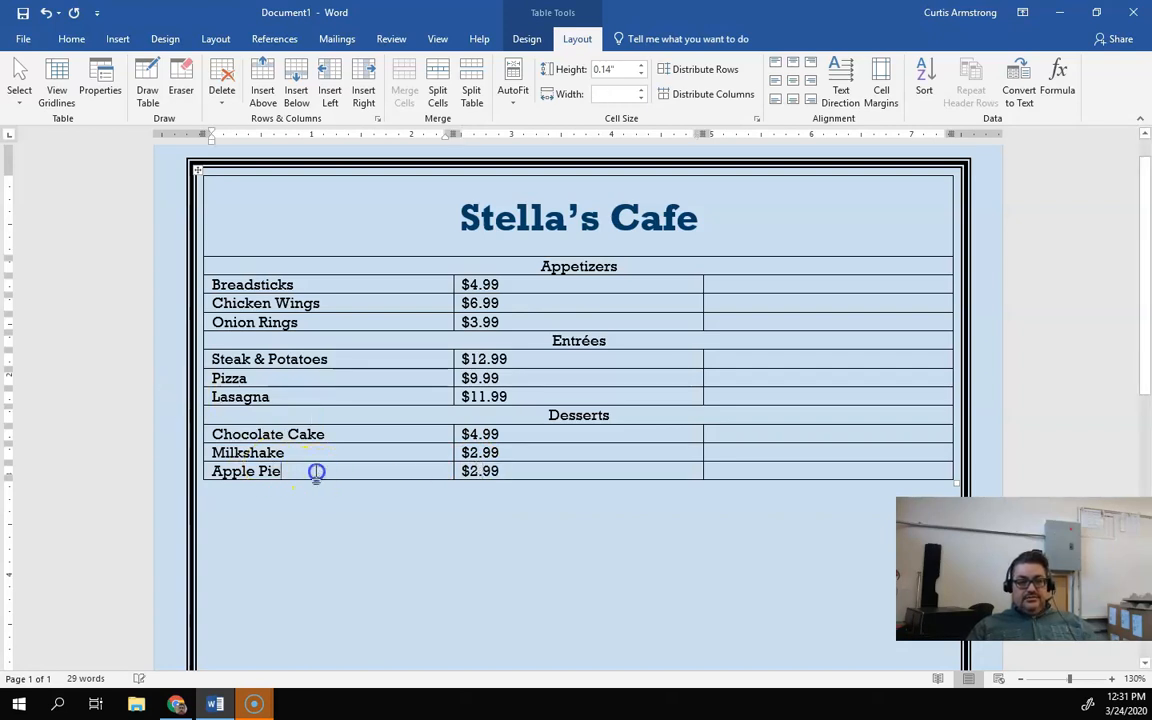
type("(Slice)")
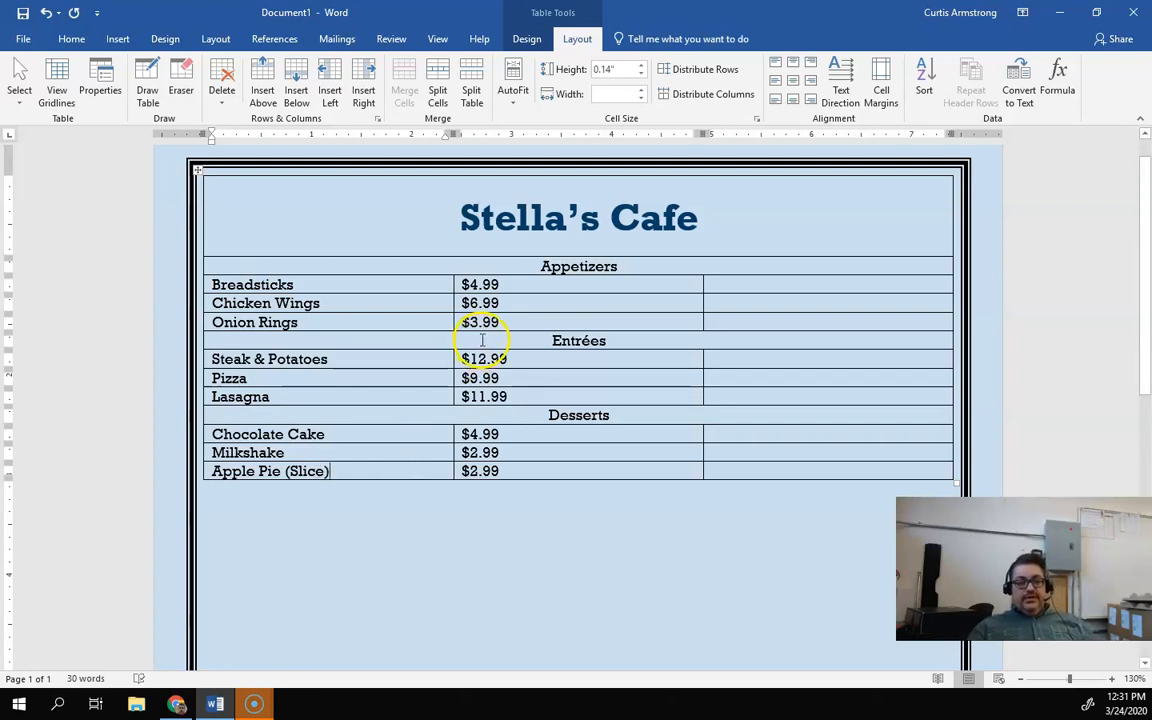
Step: Switch to the browser and review the assignment's instruction on inserting appetizer images in column three
left_click(727, 285)
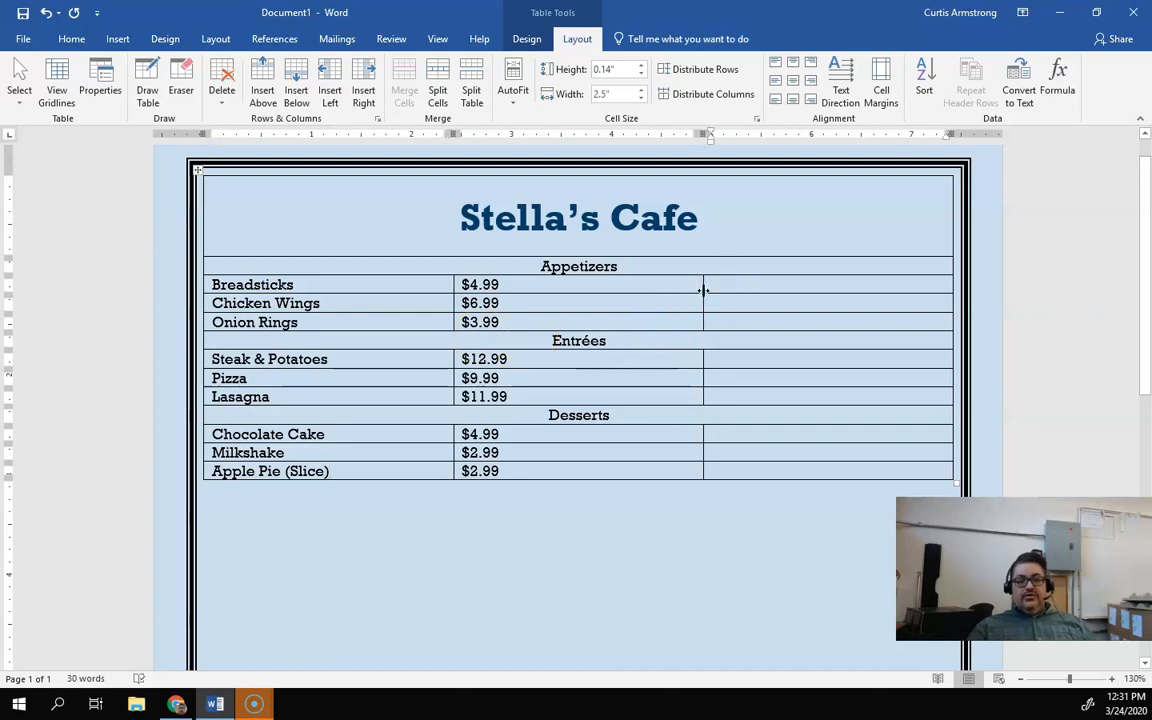
left_click(120, 40)
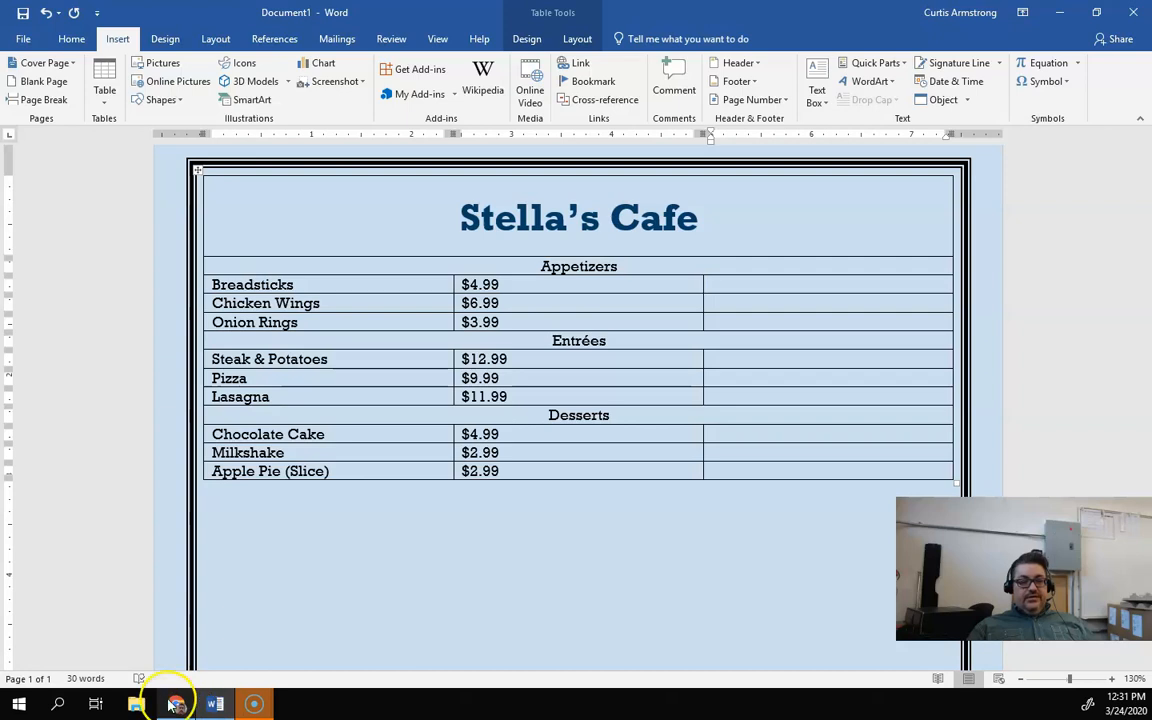
mouse_move(176, 705)
left_click(175, 625)
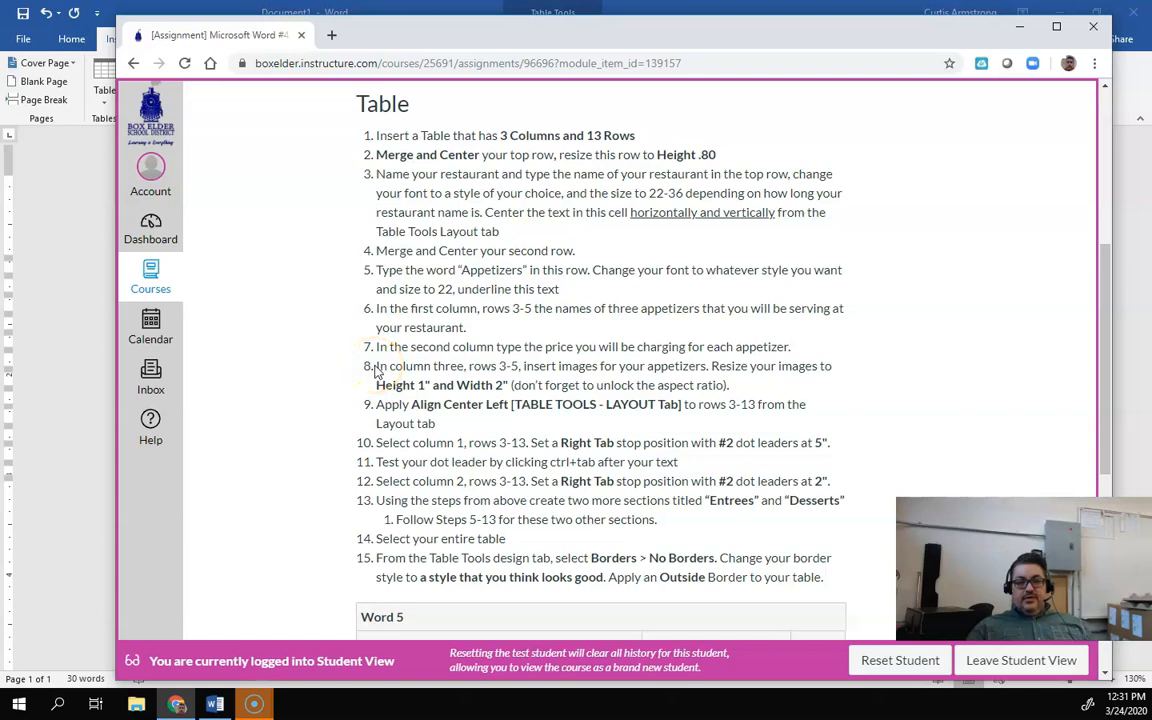
left_click_drag(377, 366, 740, 385)
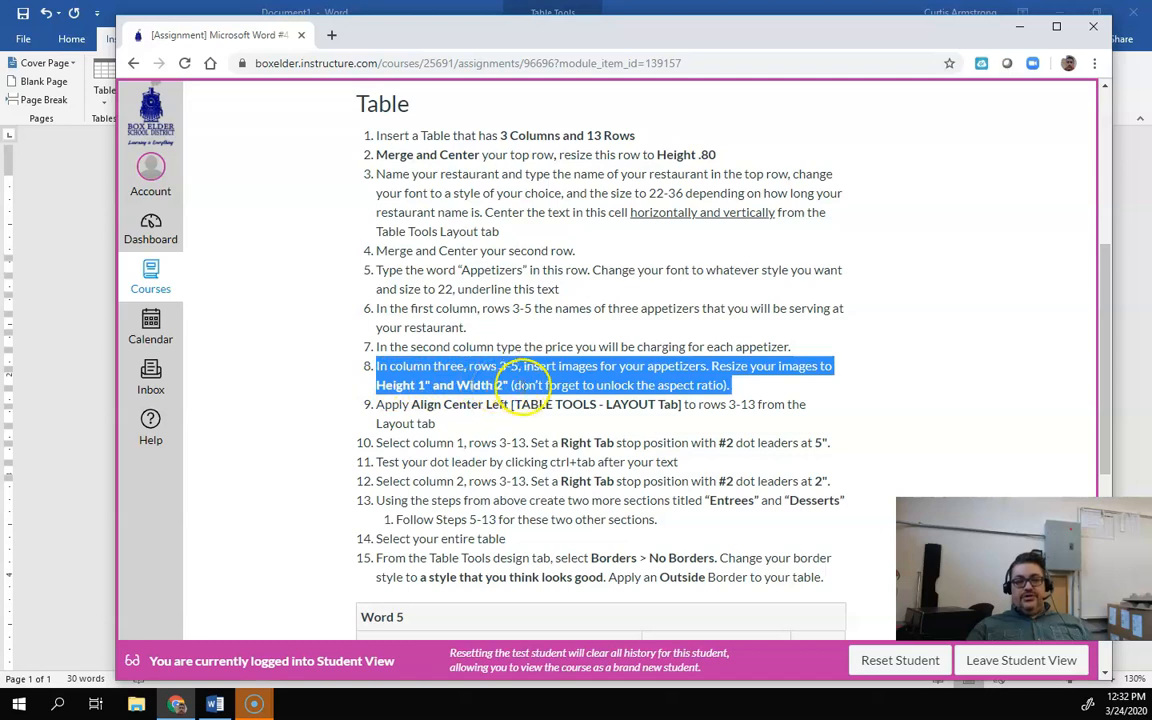
left_click(636, 393)
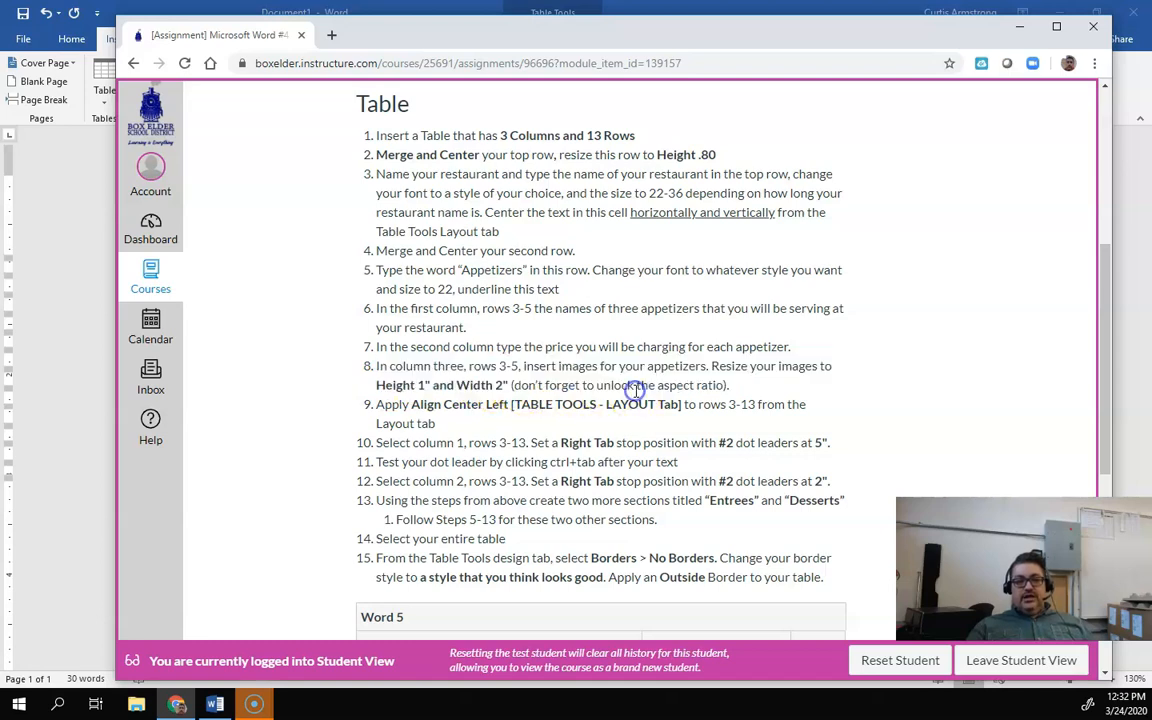
Step: Return to the document and insert an online picture of breadsticks, searched by name with Creative Commons only off, into the Breadsticks row's third column
left_click(80, 410)
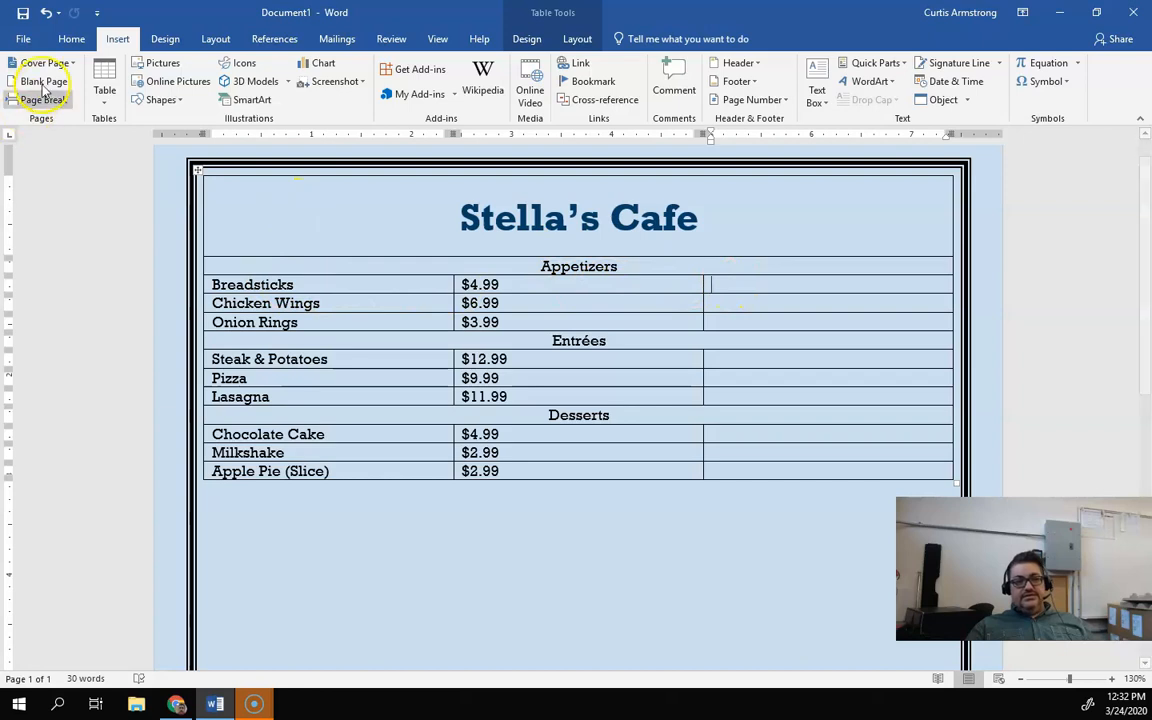
left_click(172, 85)
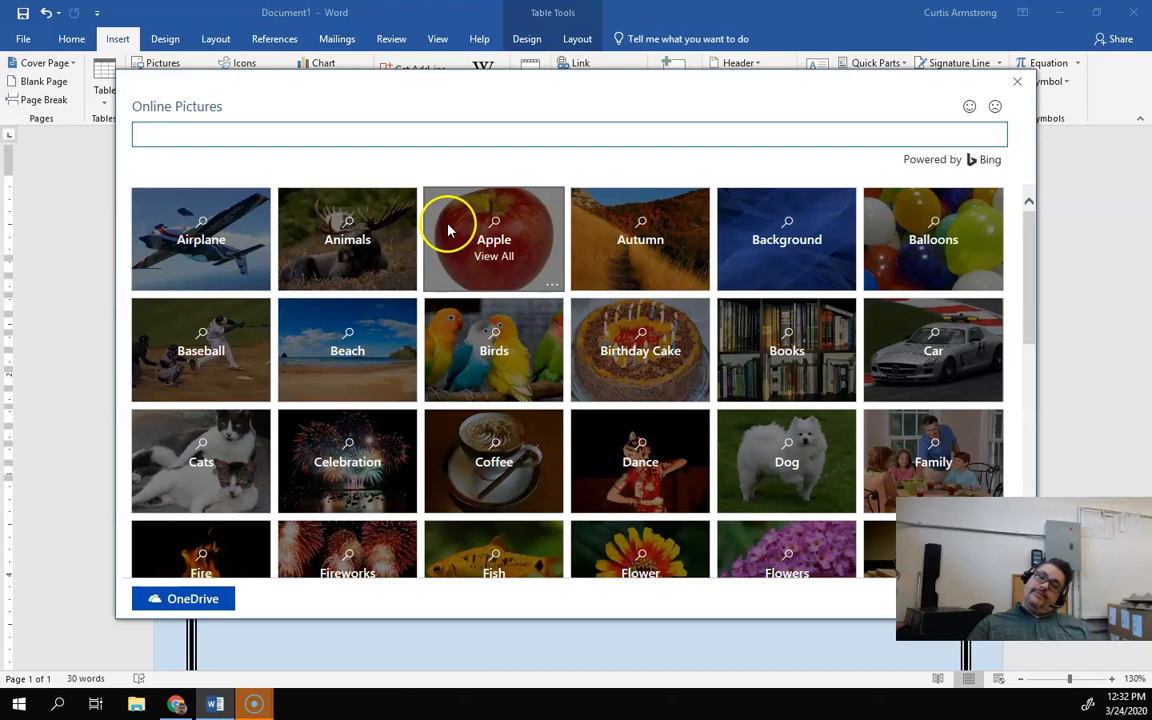
left_click(298, 133)
type("breadsti")
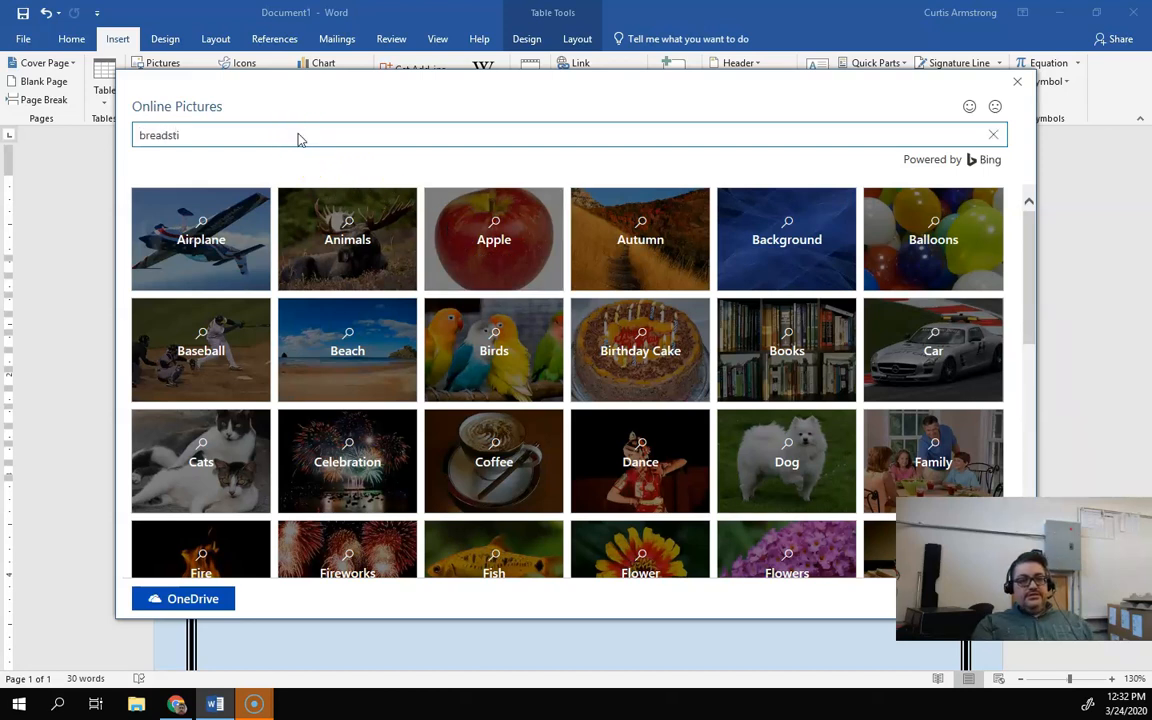
type("cks")
key("Return")
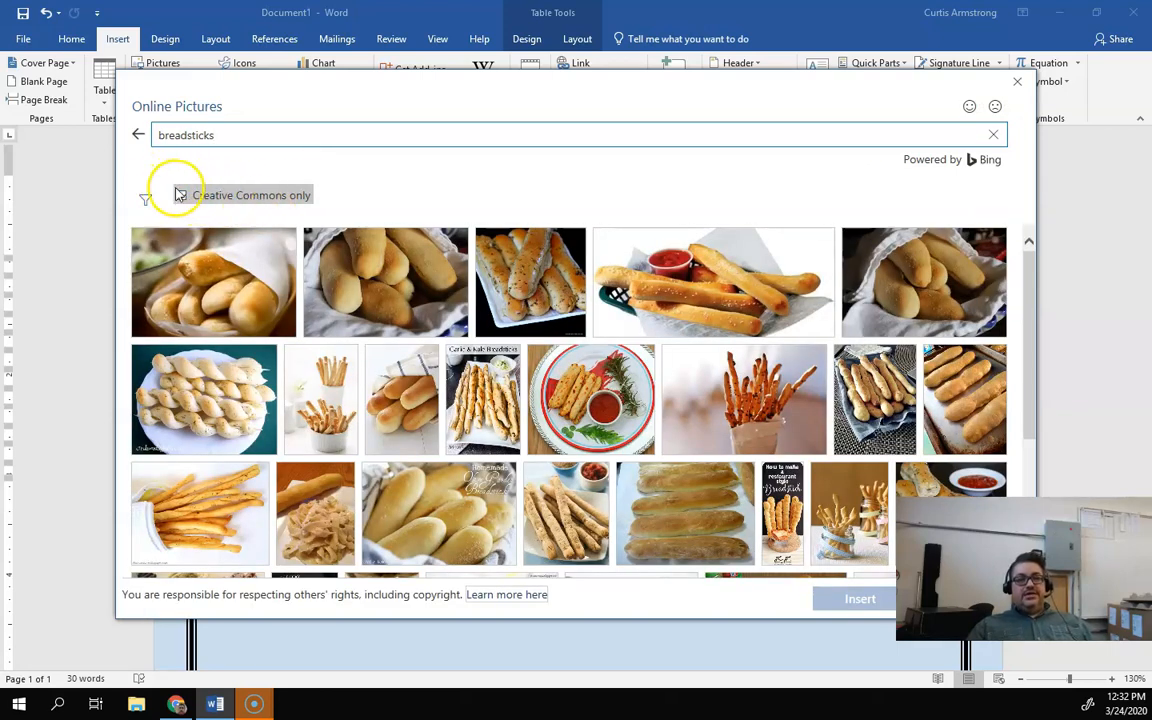
left_click(182, 197)
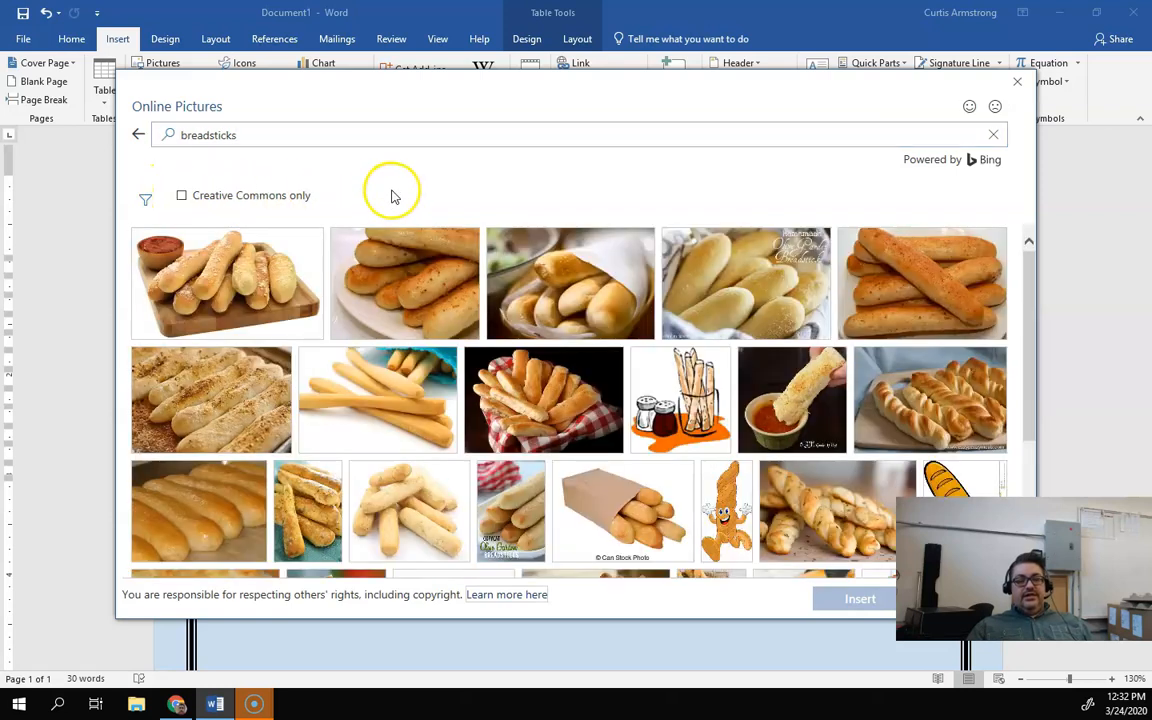
left_click(239, 276)
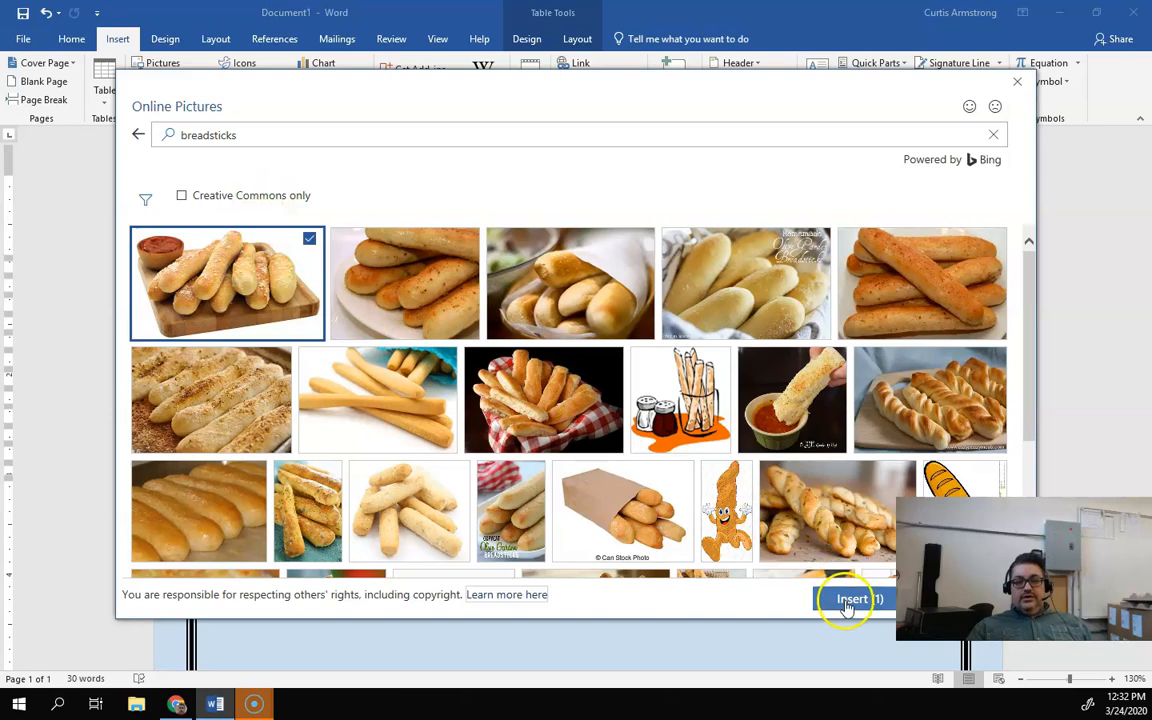
left_click(847, 601)
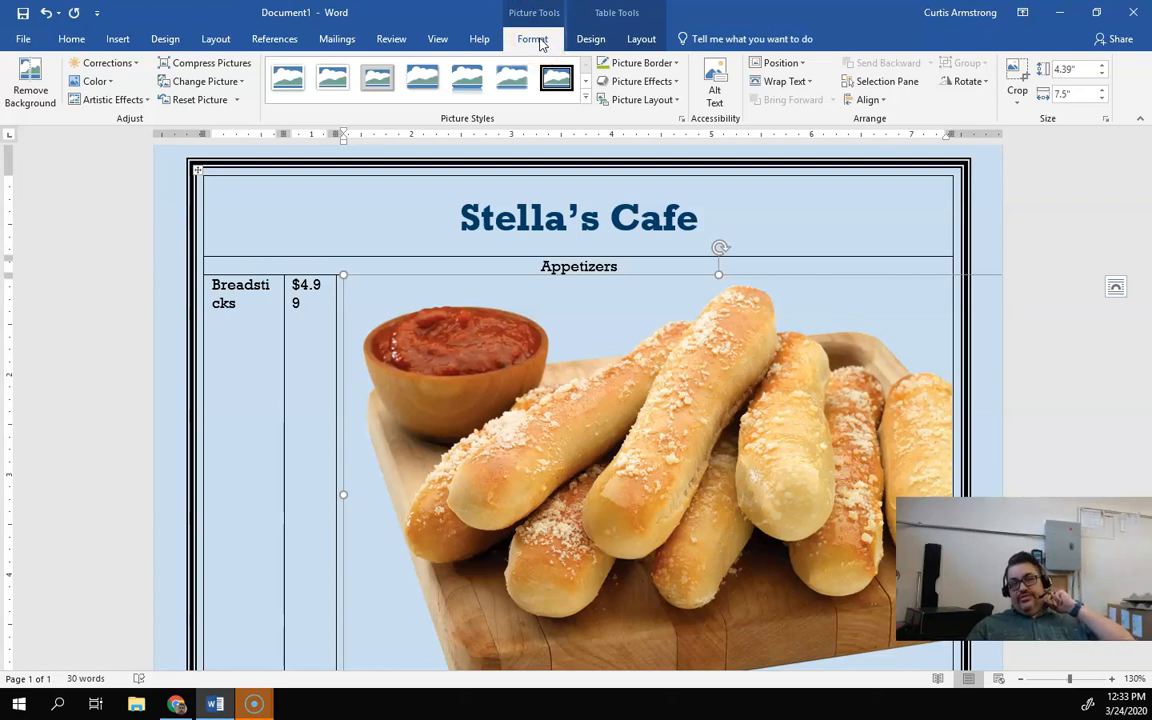
Step: Unlock the breadsticks picture's aspect ratio and resize it to height 1" and width 2"
left_click(832, 34)
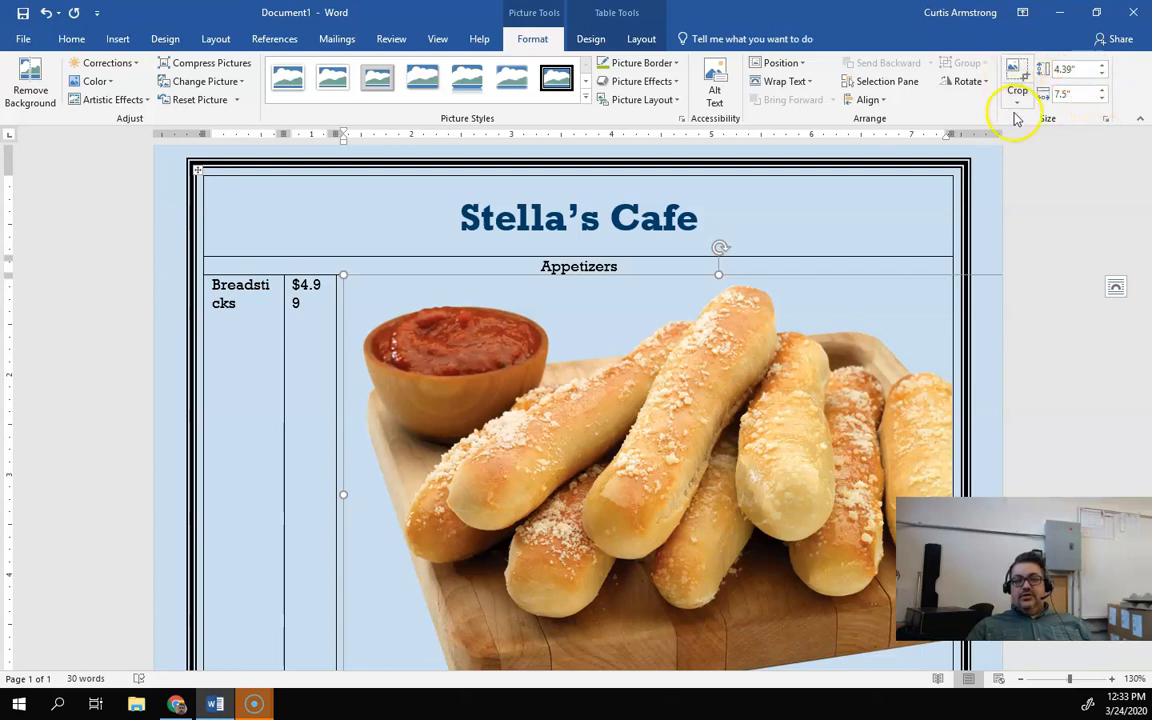
left_click(1074, 95)
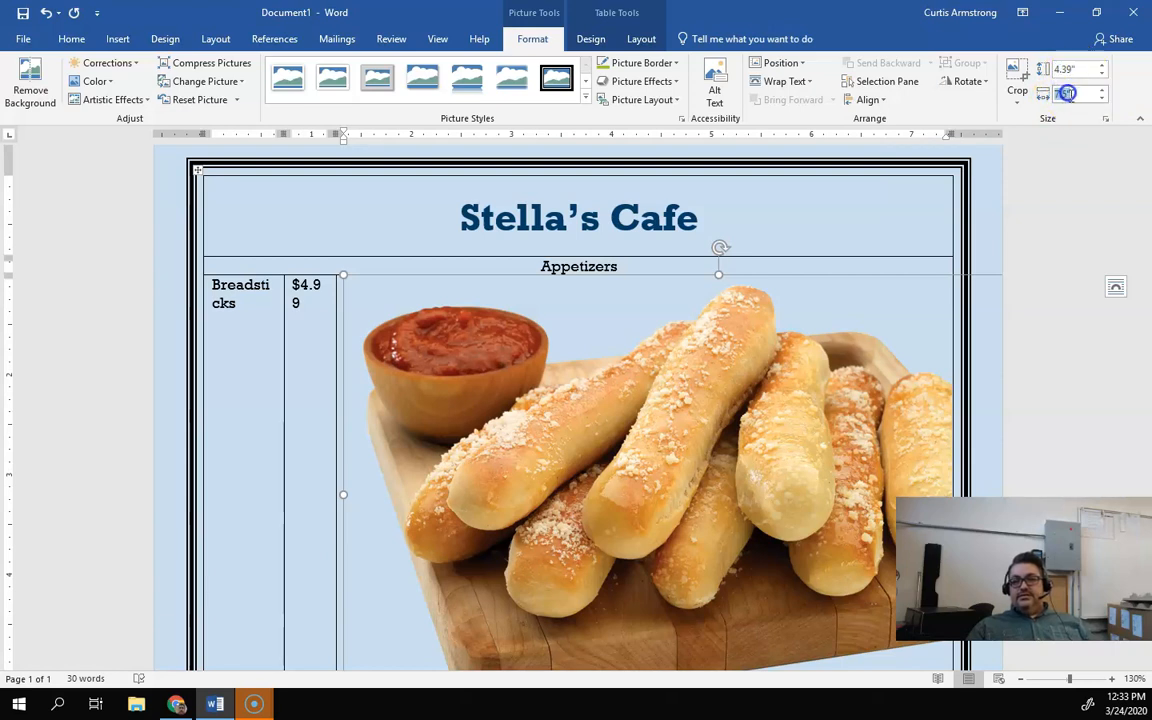
left_click(1066, 70)
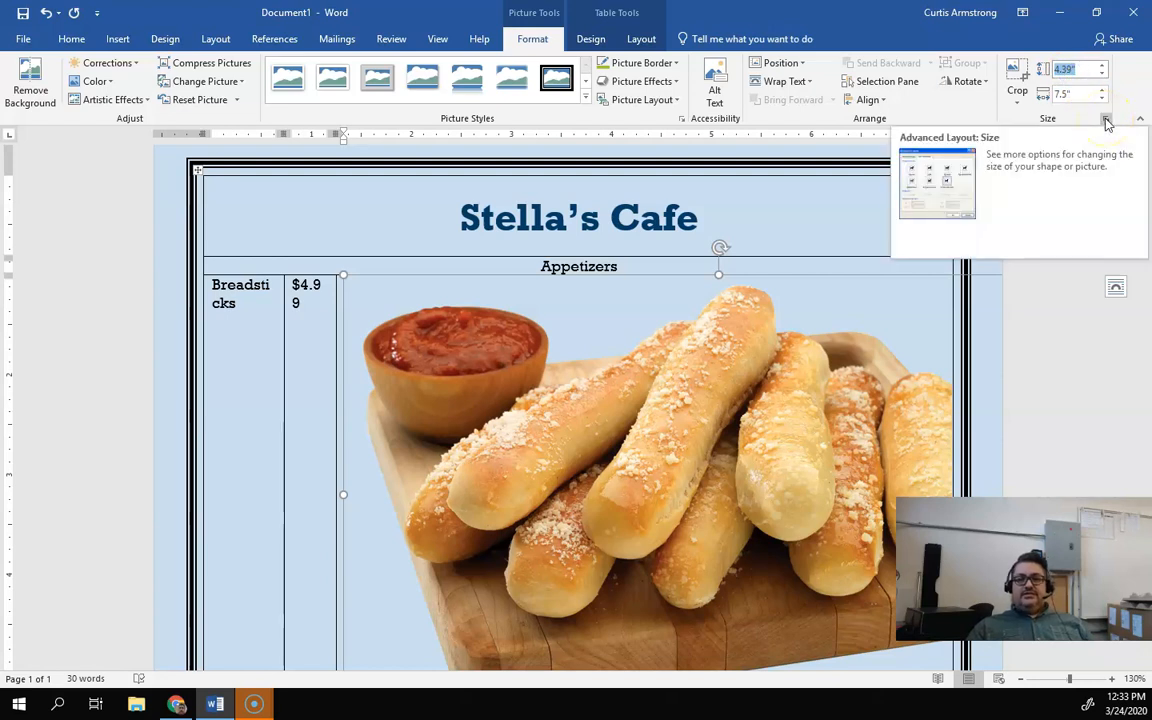
left_click(1106, 121)
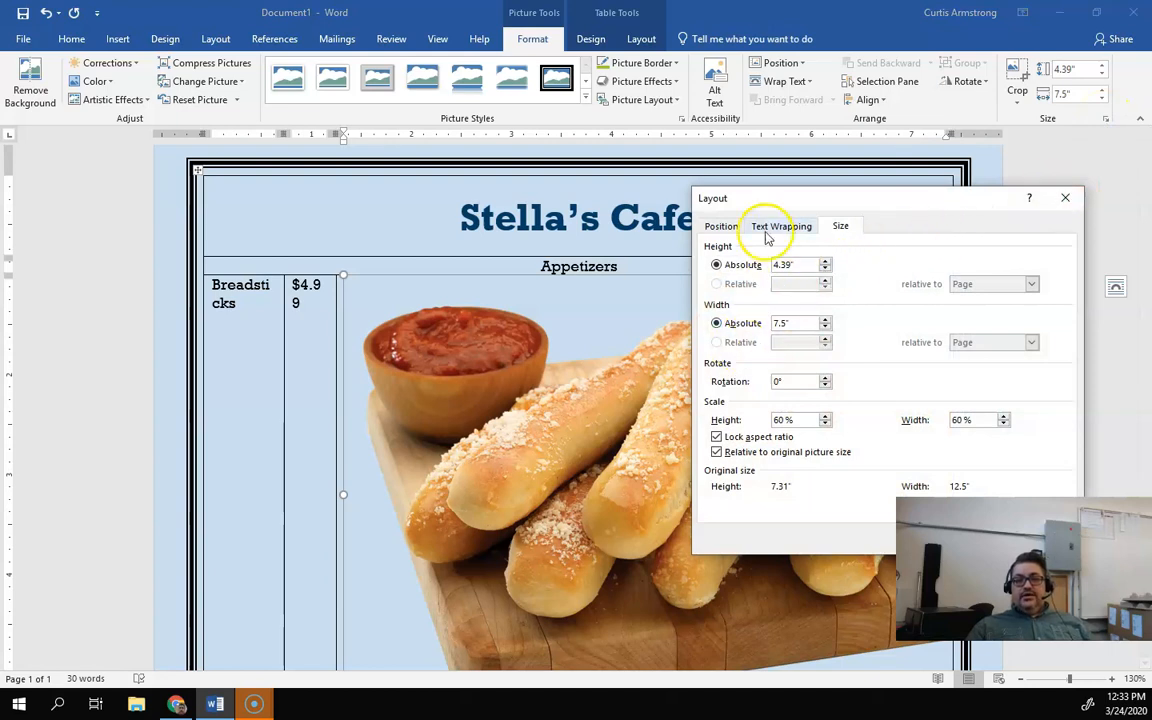
left_click(1064, 199)
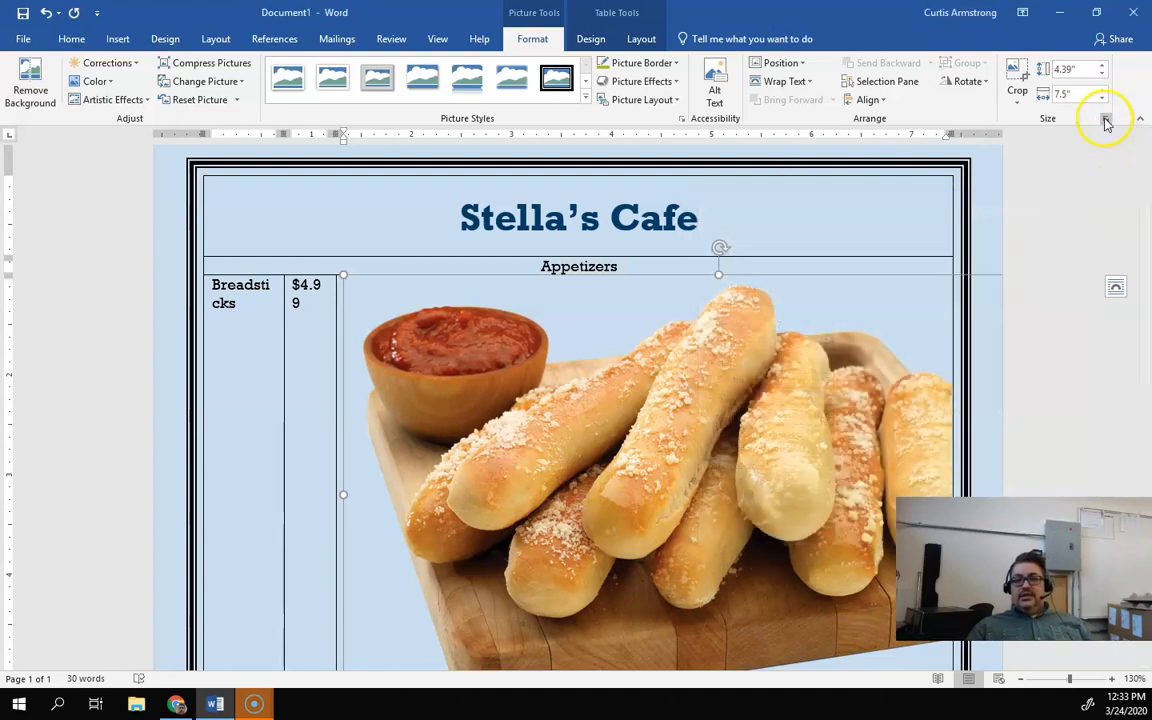
left_click(1106, 121)
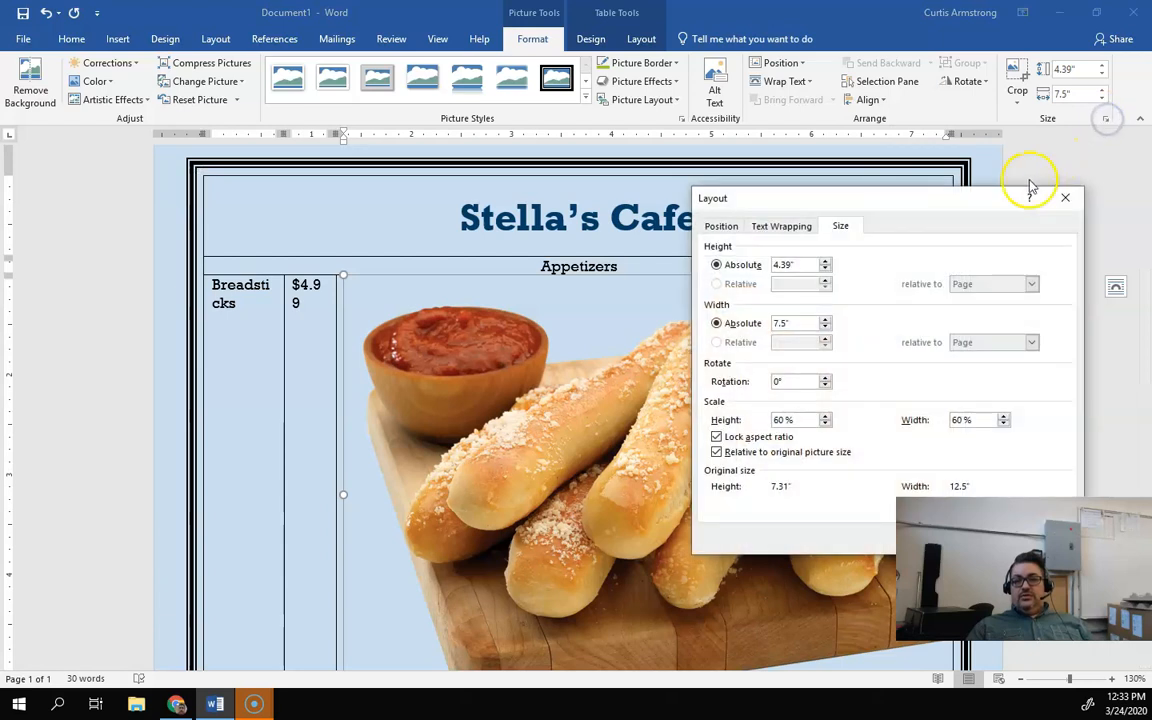
left_click_drag(892, 203, 570, 143)
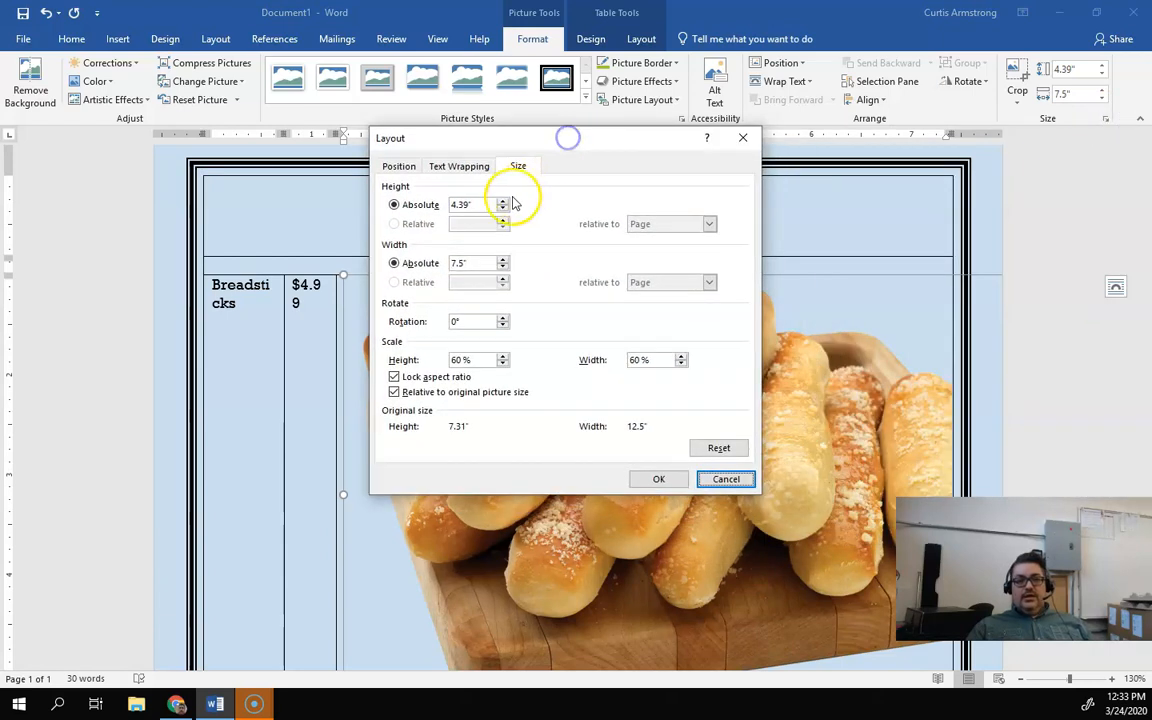
left_click(394, 378)
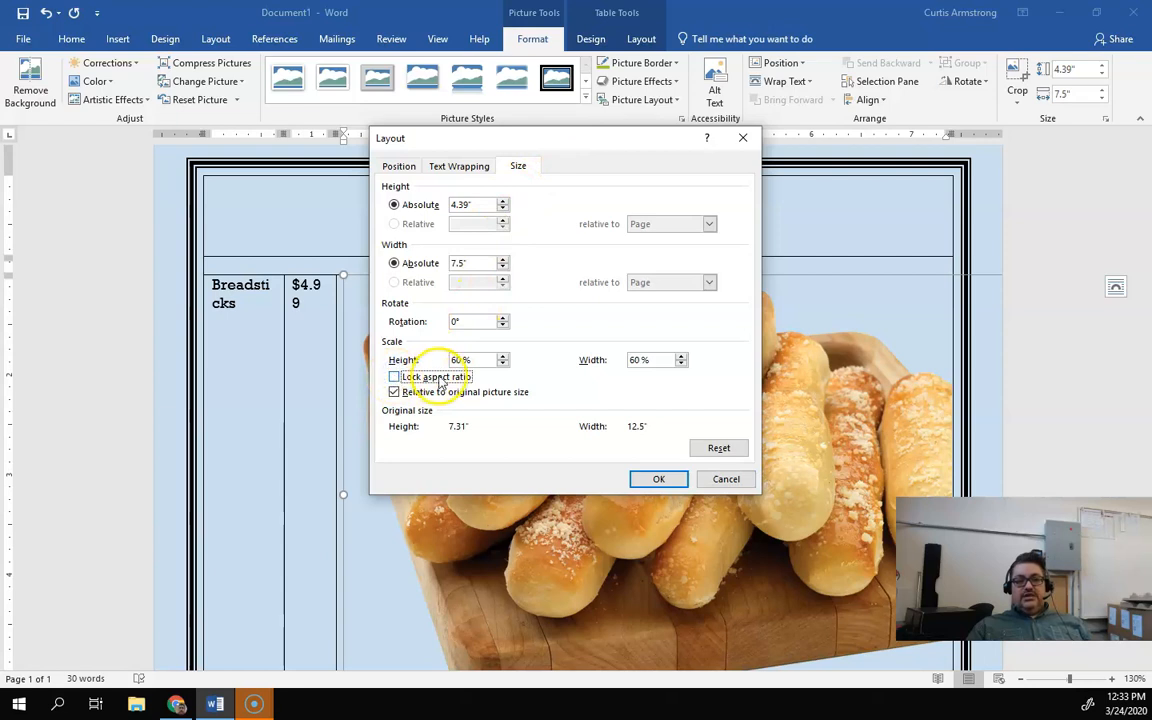
left_click_drag(483, 203, 424, 205)
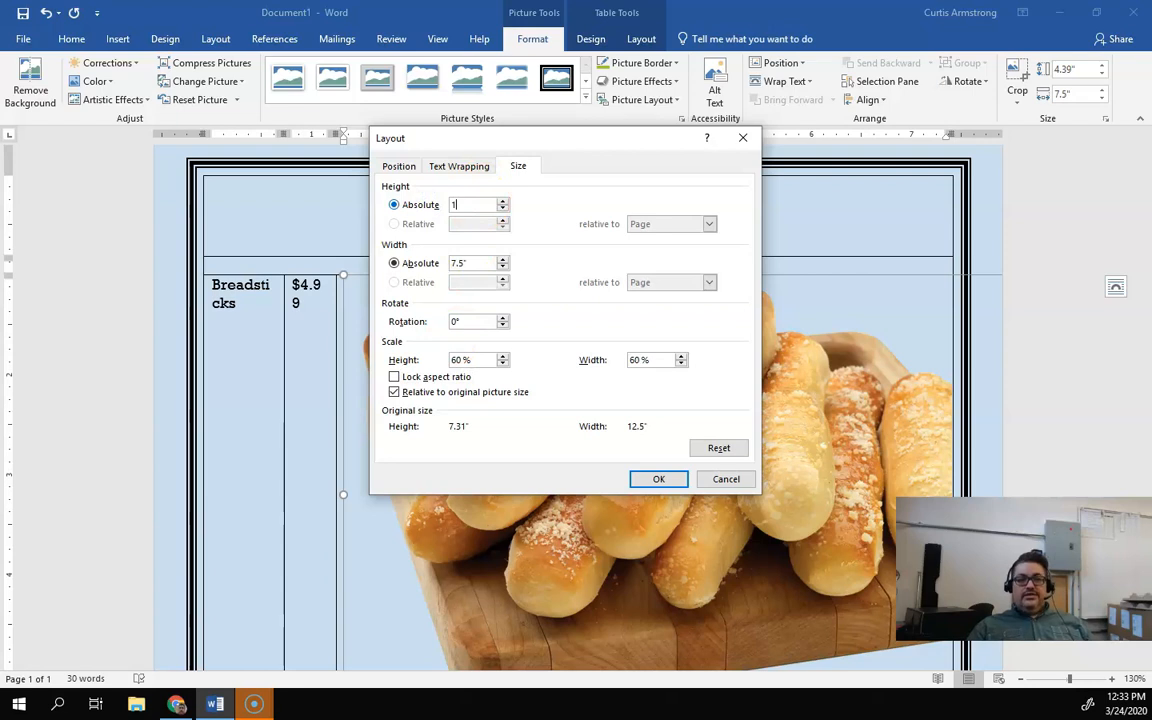
left_click_drag(480, 261, 415, 262)
type("2")
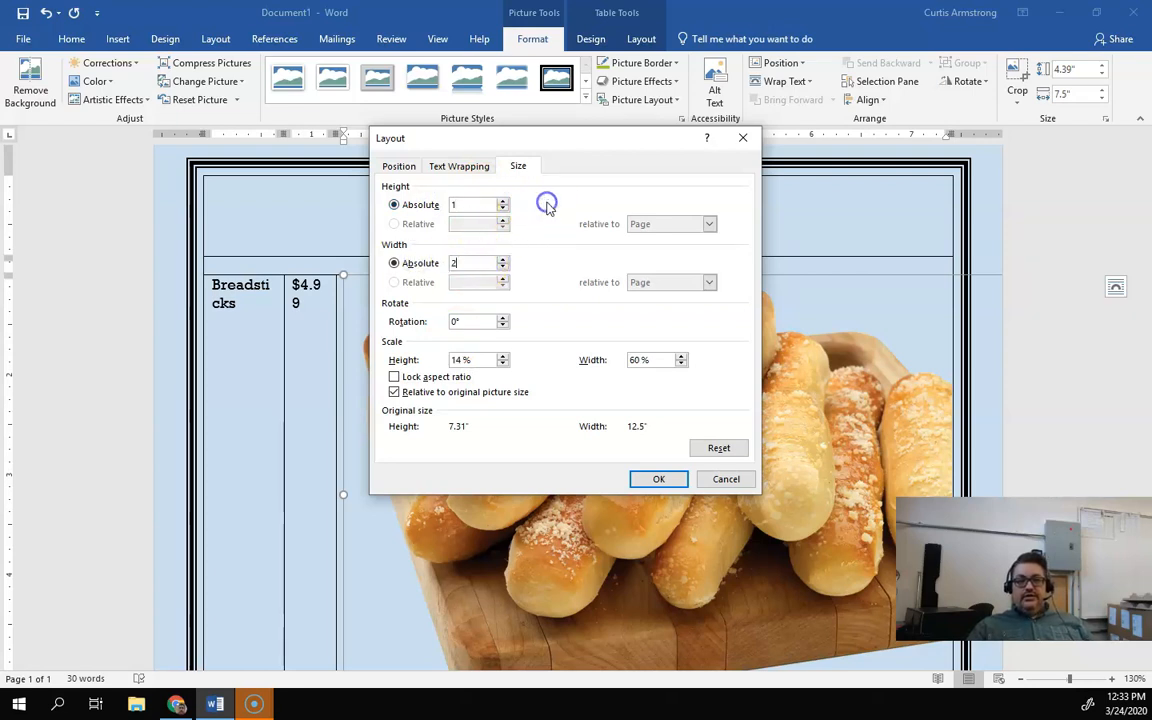
left_click(652, 481)
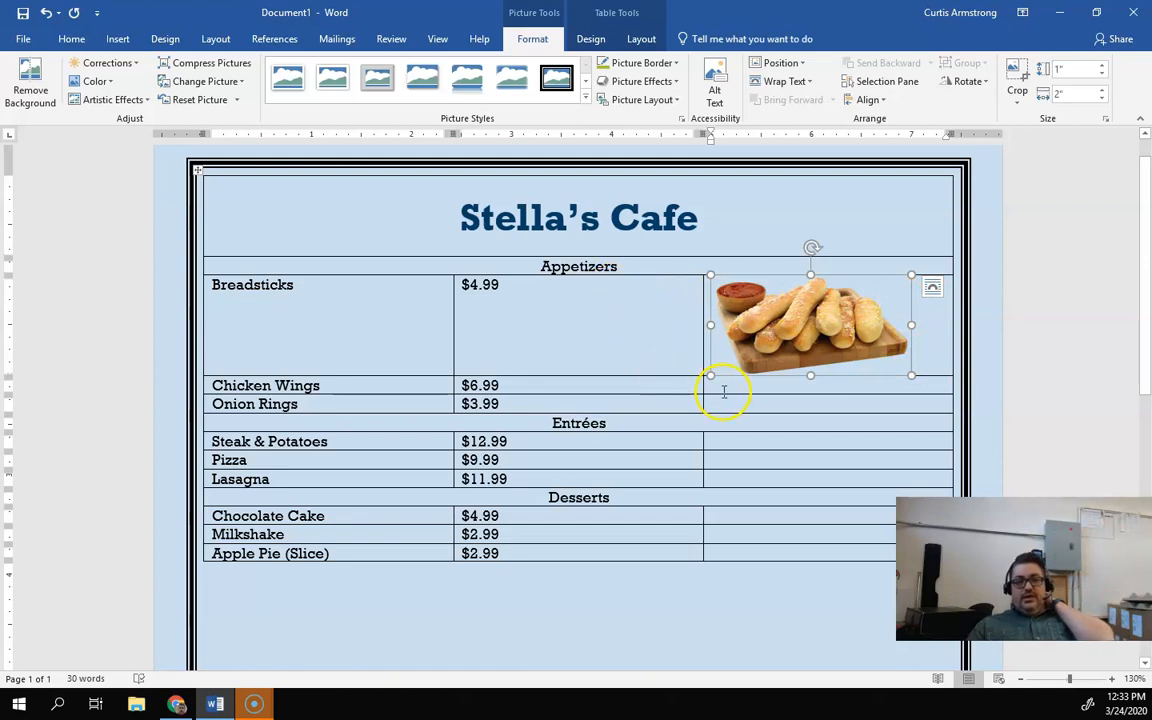
Step: Insert an online picture of chicken wings, searched with Creative Commons only off, into the Chicken Wings row's third column
left_click(727, 387)
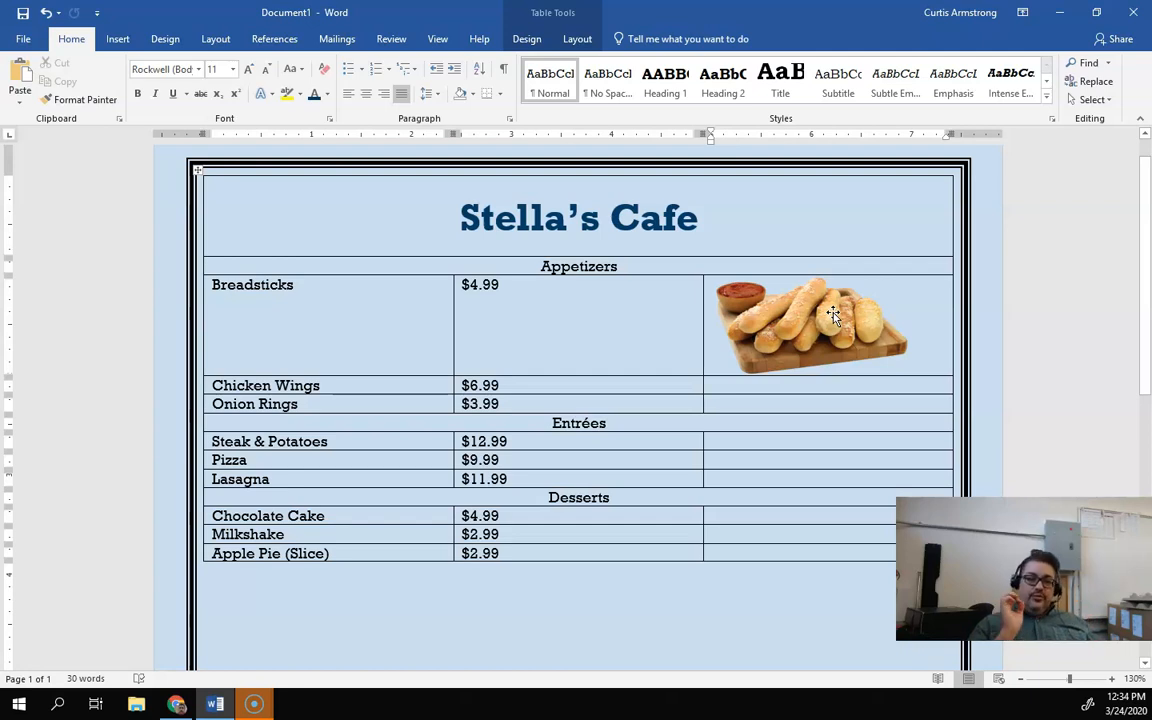
left_click(250, 246)
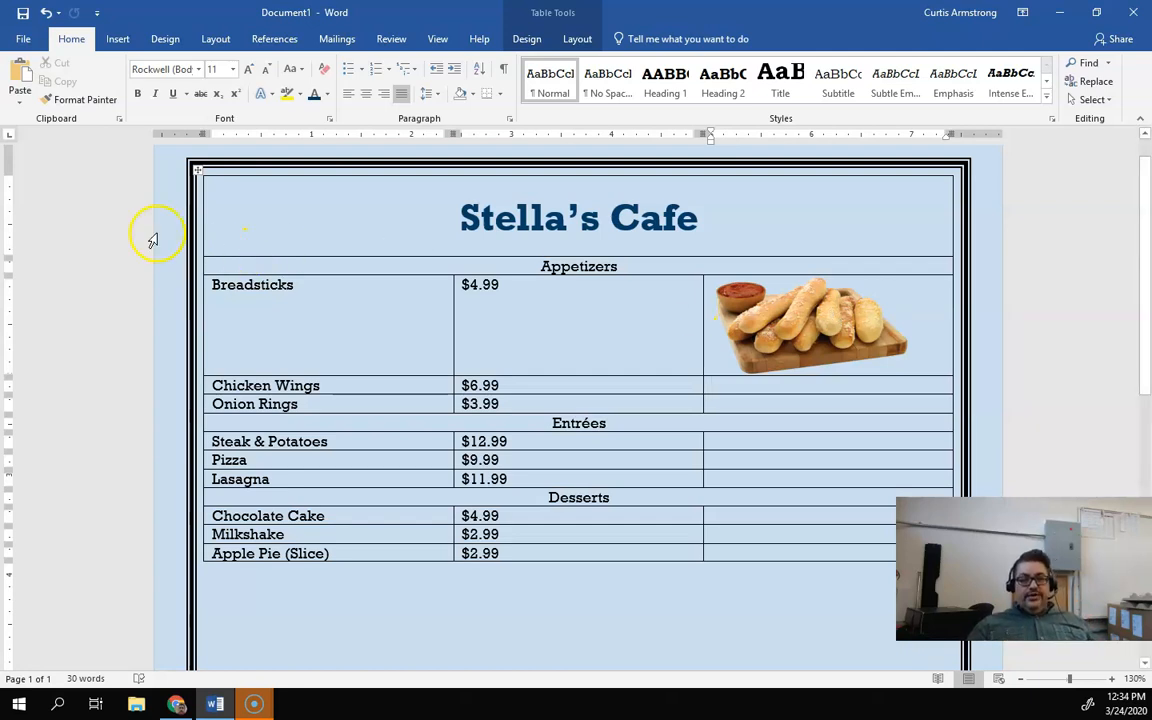
left_click(117, 38)
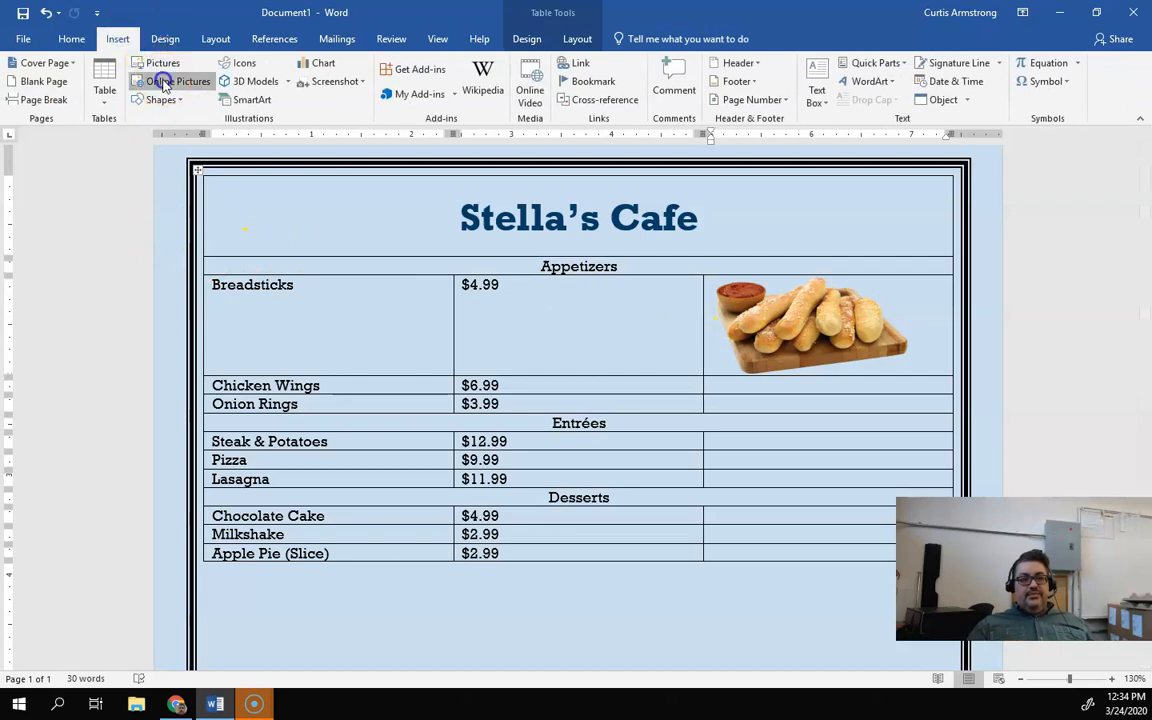
left_click(163, 83)
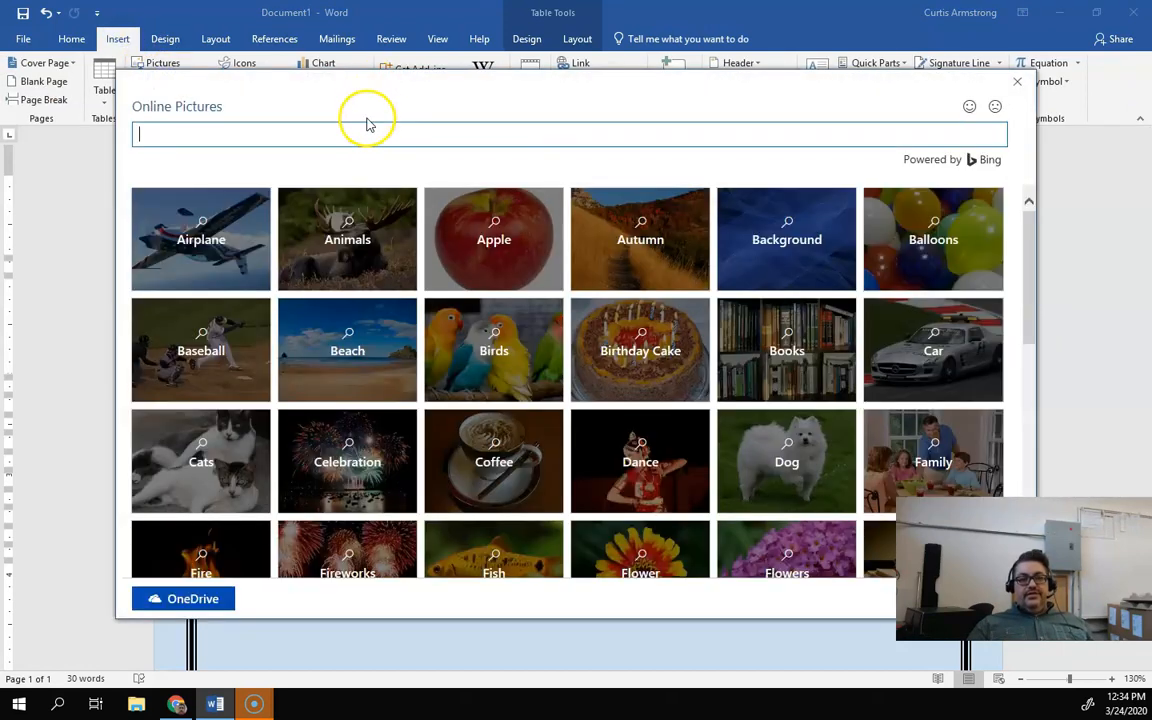
type("chicken wings")
key("Return")
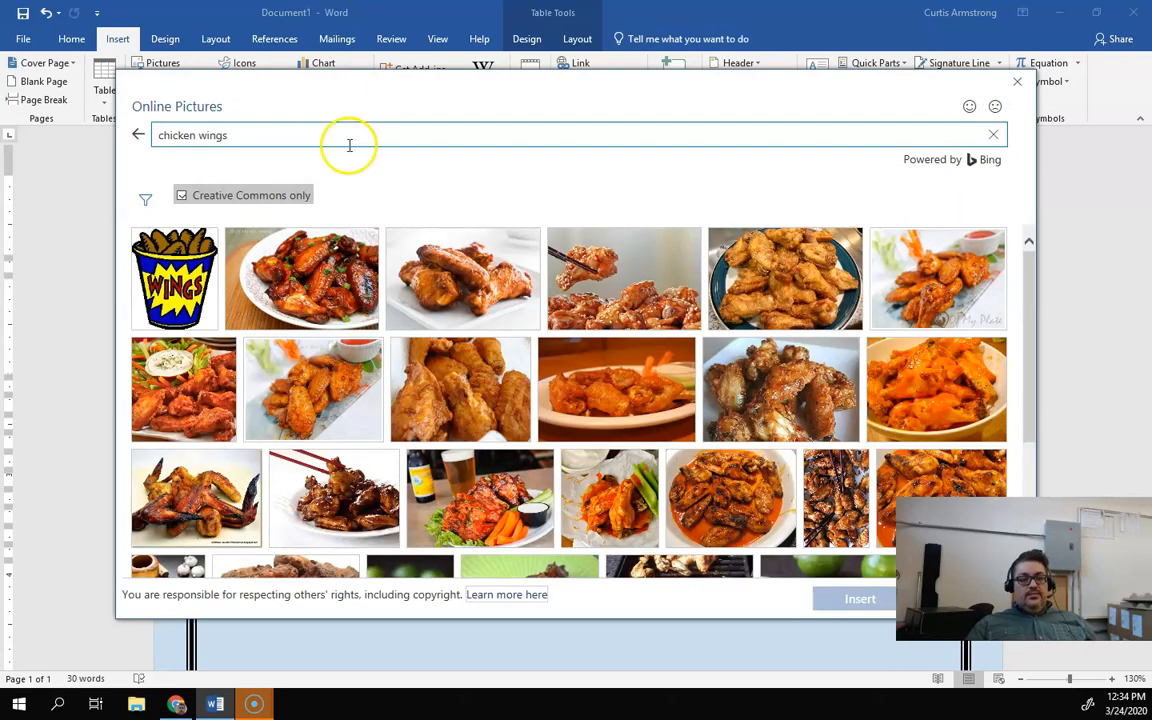
left_click(181, 198)
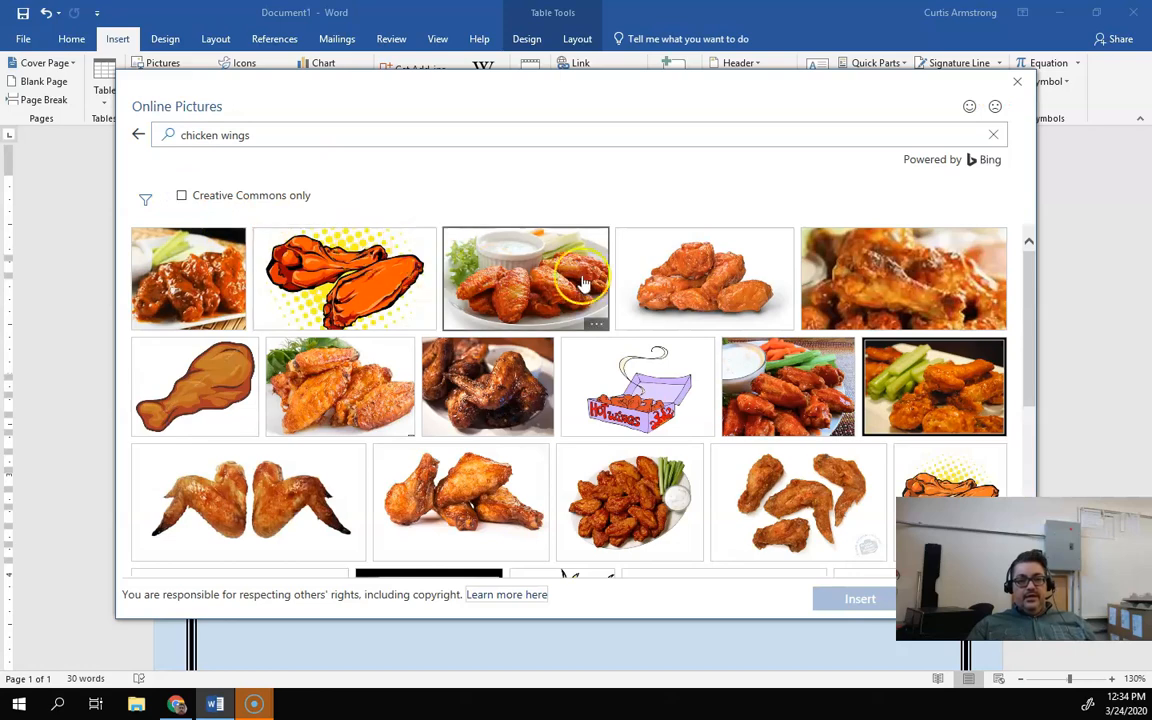
left_click(895, 267)
left_click(858, 597)
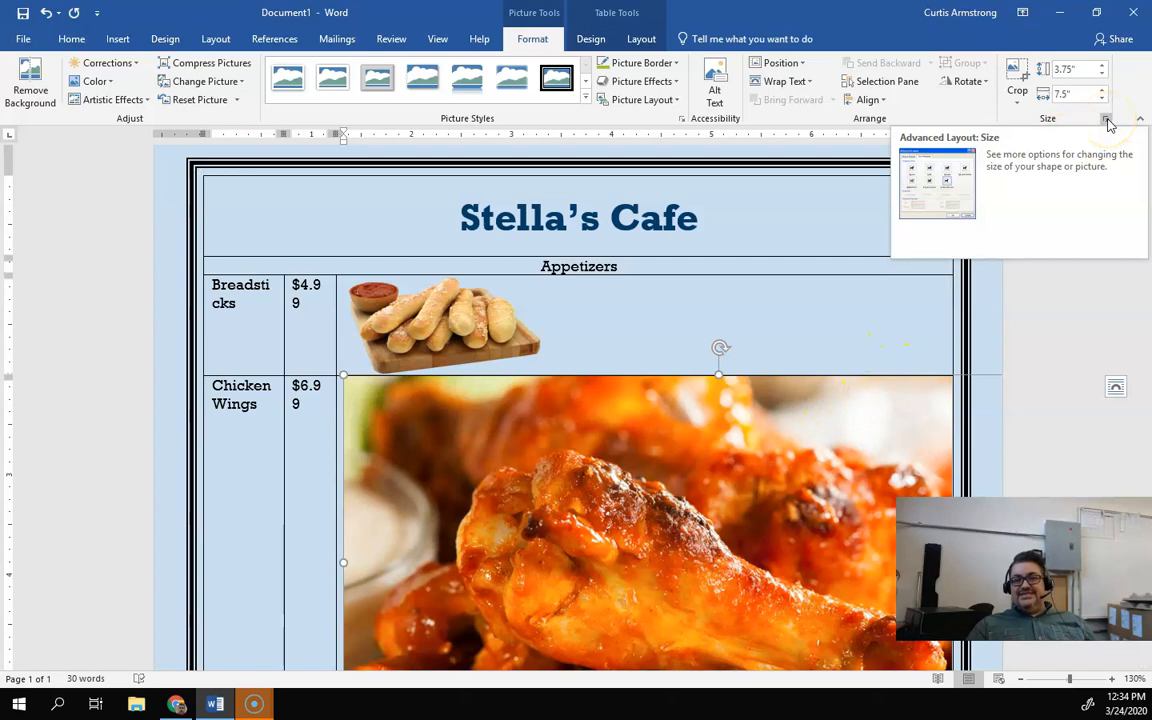
Step: Unlock the chicken wings picture's aspect ratio and resize it to height 1" and width 2"
left_click(1106, 119)
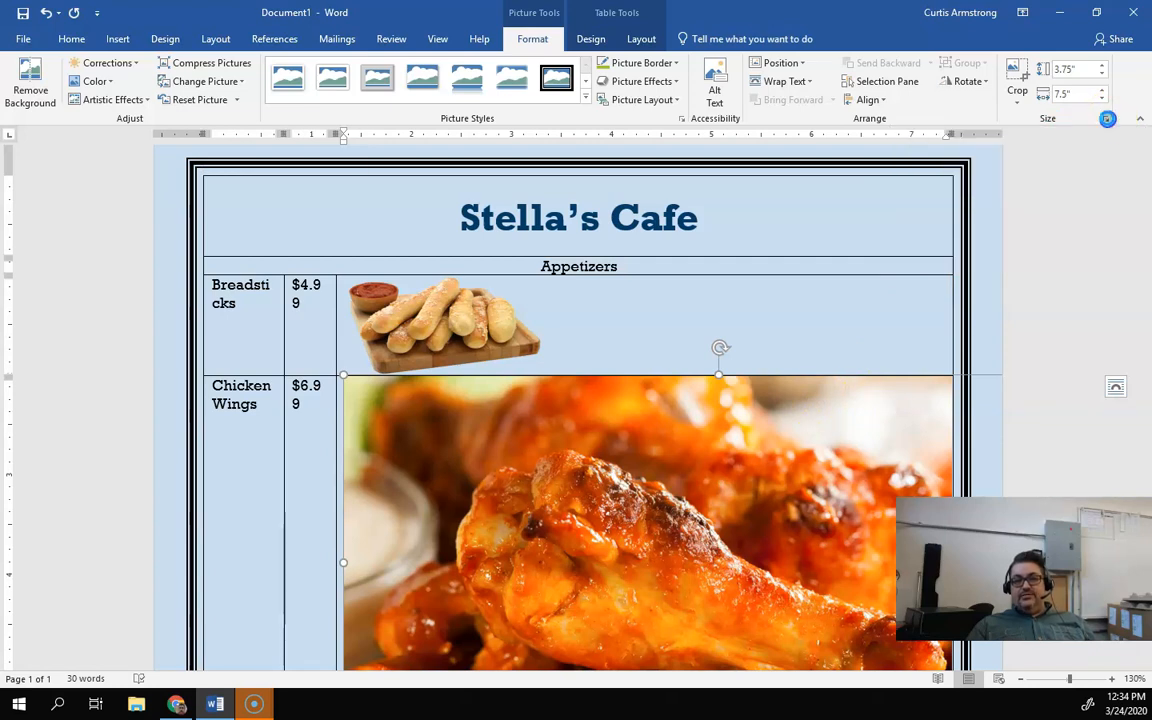
left_click(394, 376)
left_click(413, 204)
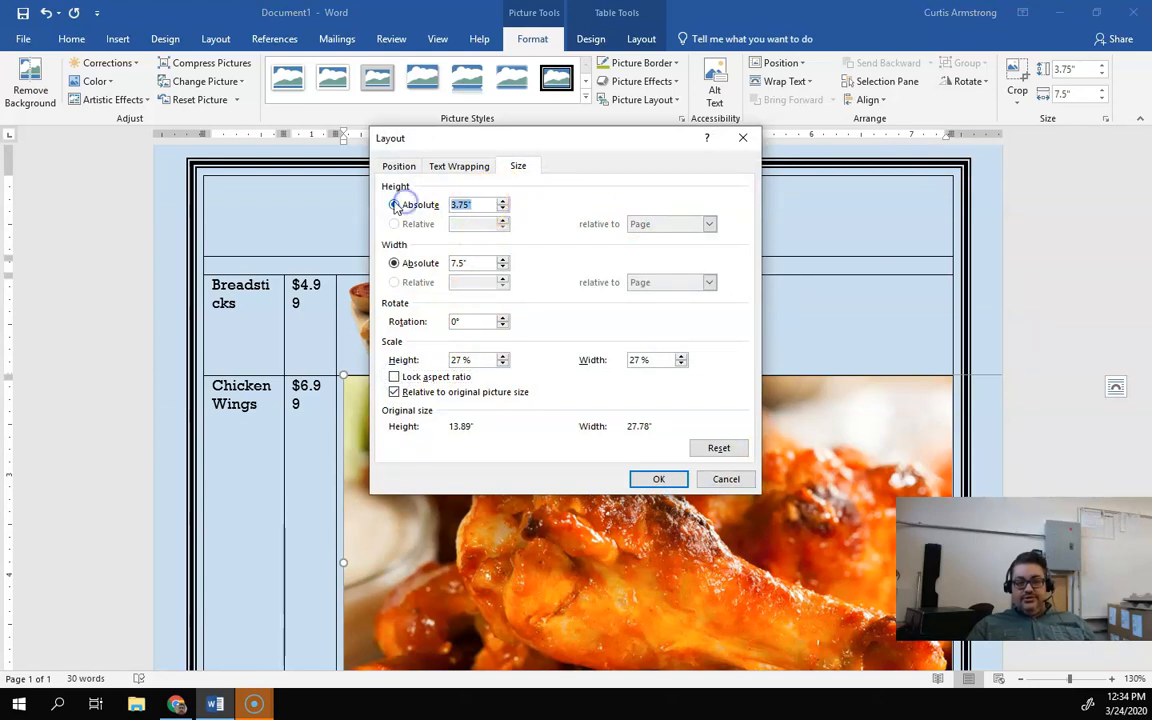
type("1")
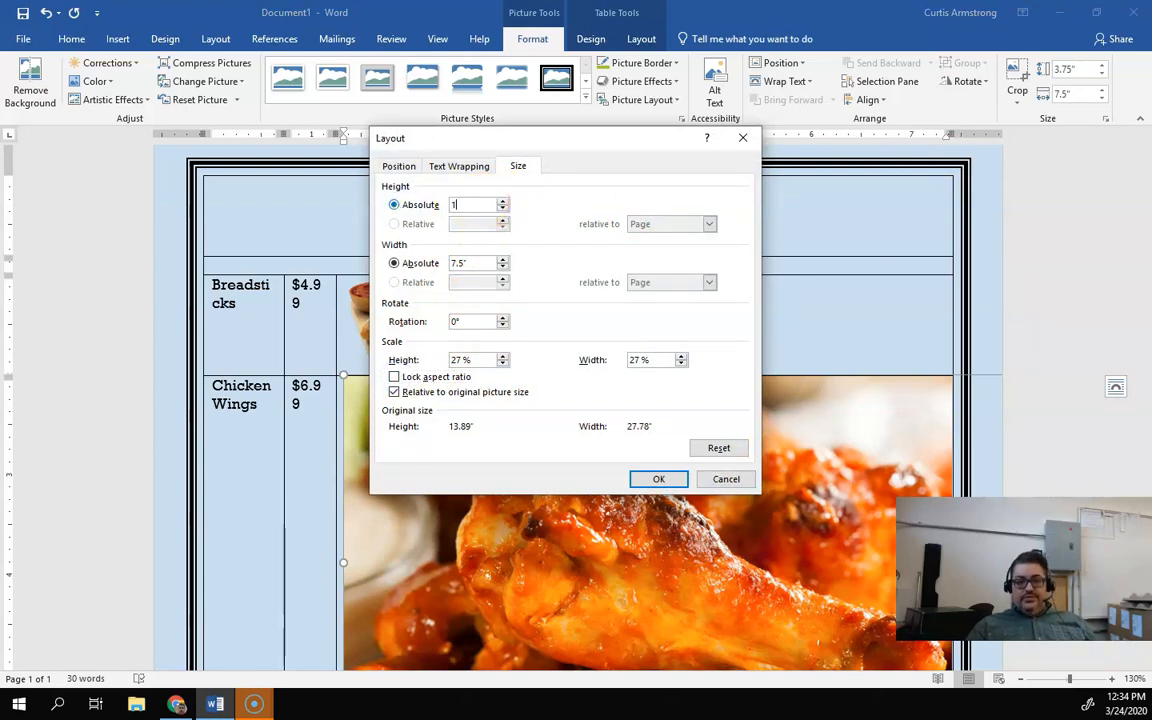
left_click(428, 262)
type("2")
left_click(659, 479)
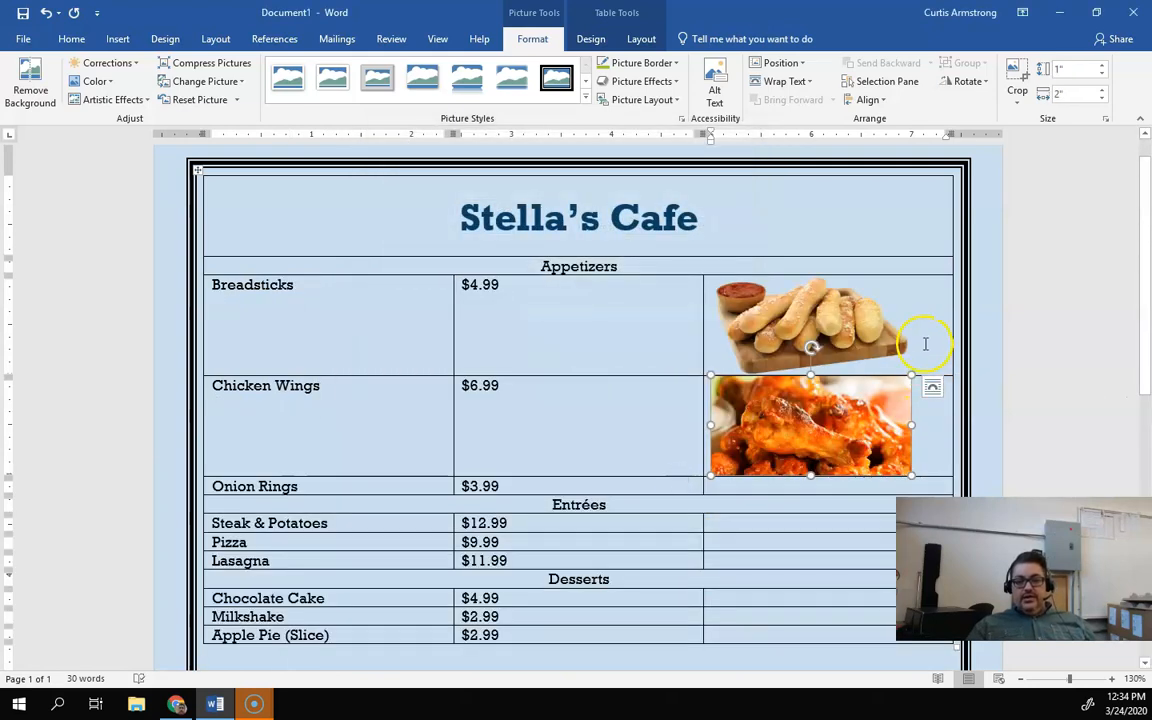
Step: Save the document as word4-mr-armstrong in the Documents > Digital Literacy folder
left_click(675, 403)
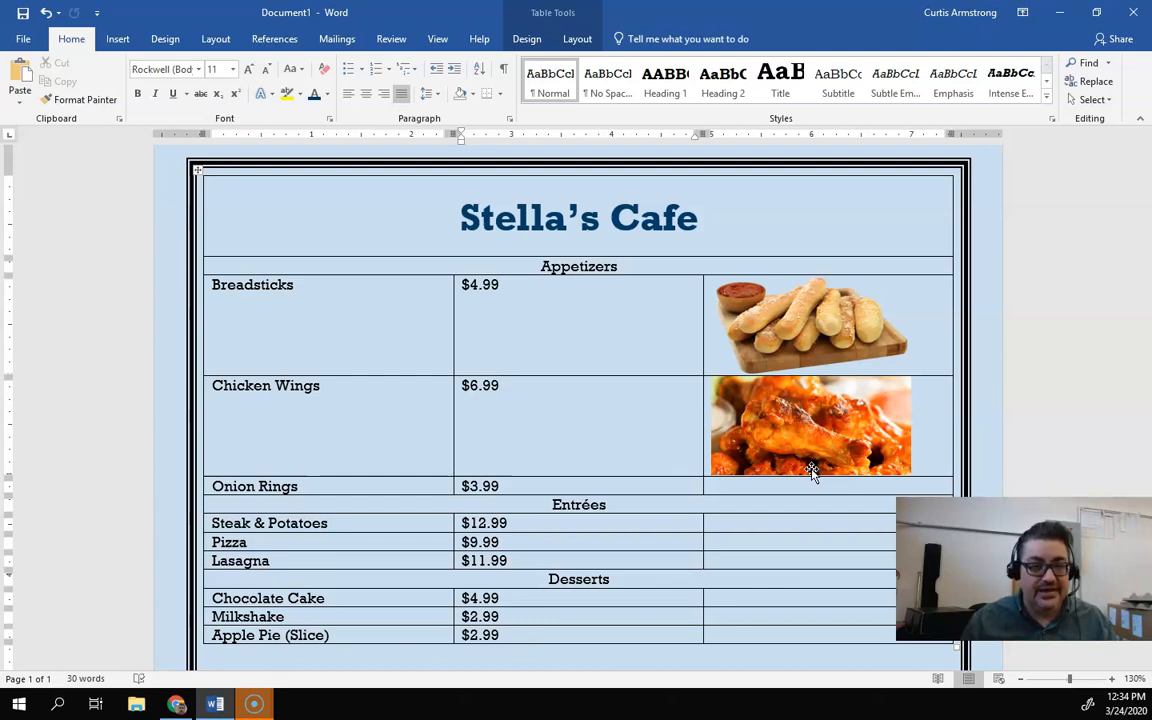
left_click(22, 38)
left_click(38, 169)
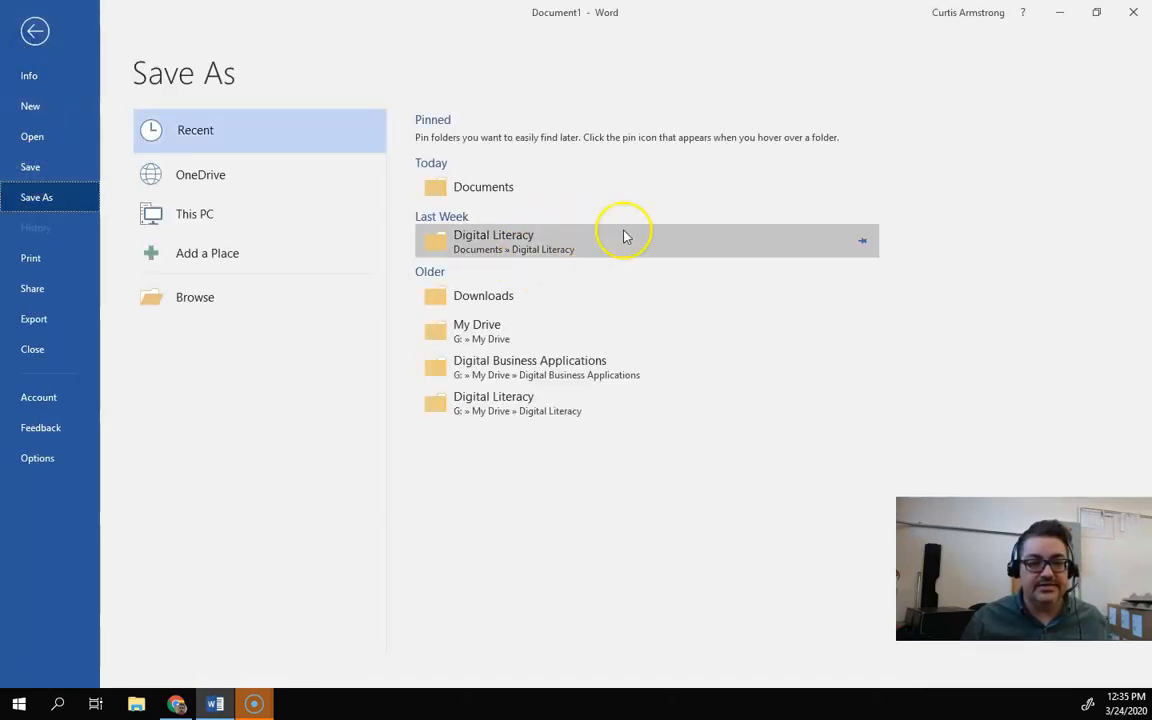
left_click(515, 190)
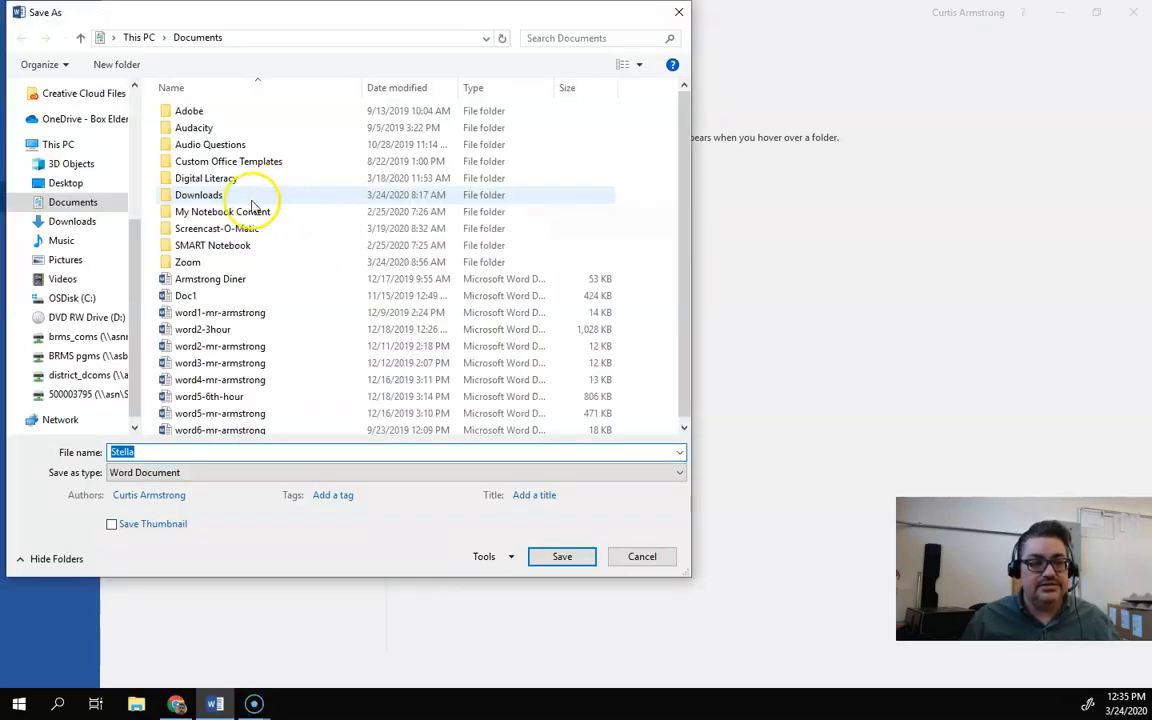
double_click(210, 178)
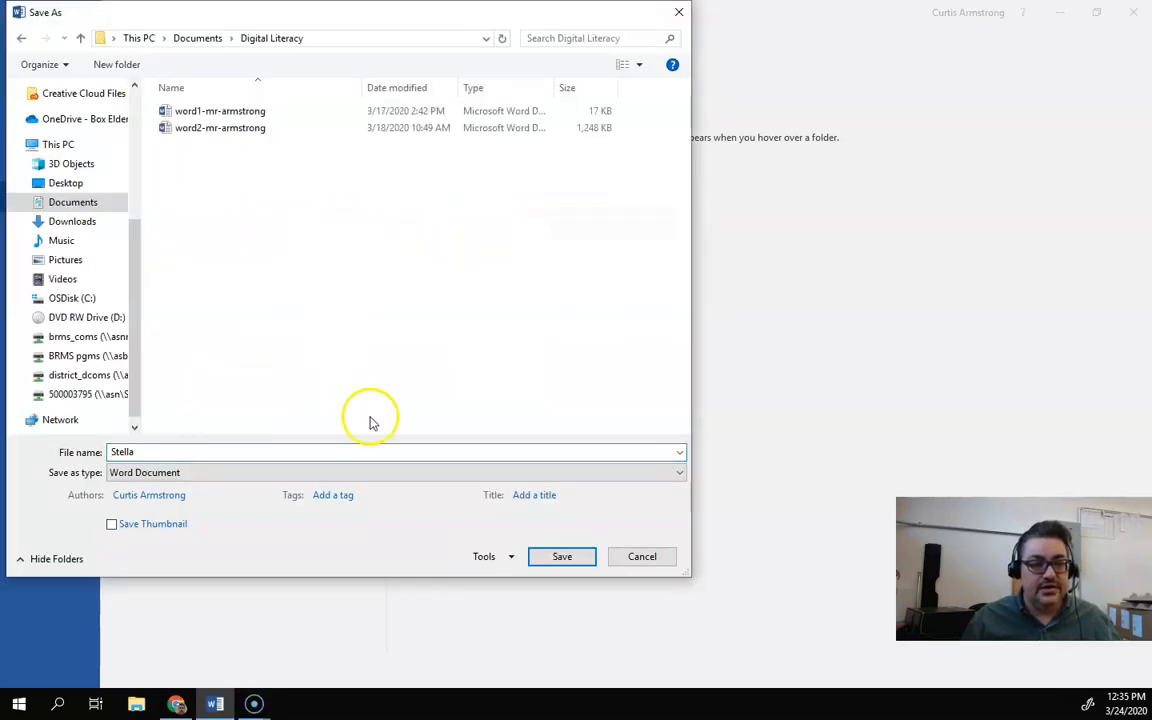
double_click(172, 451)
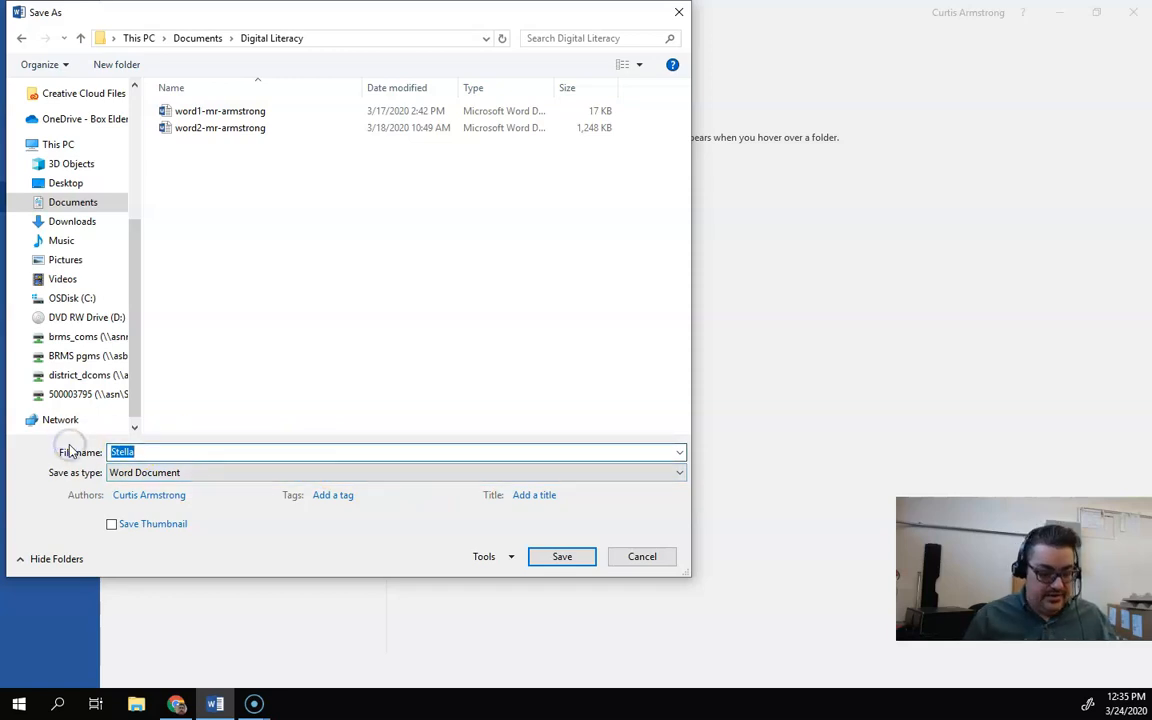
type("word")
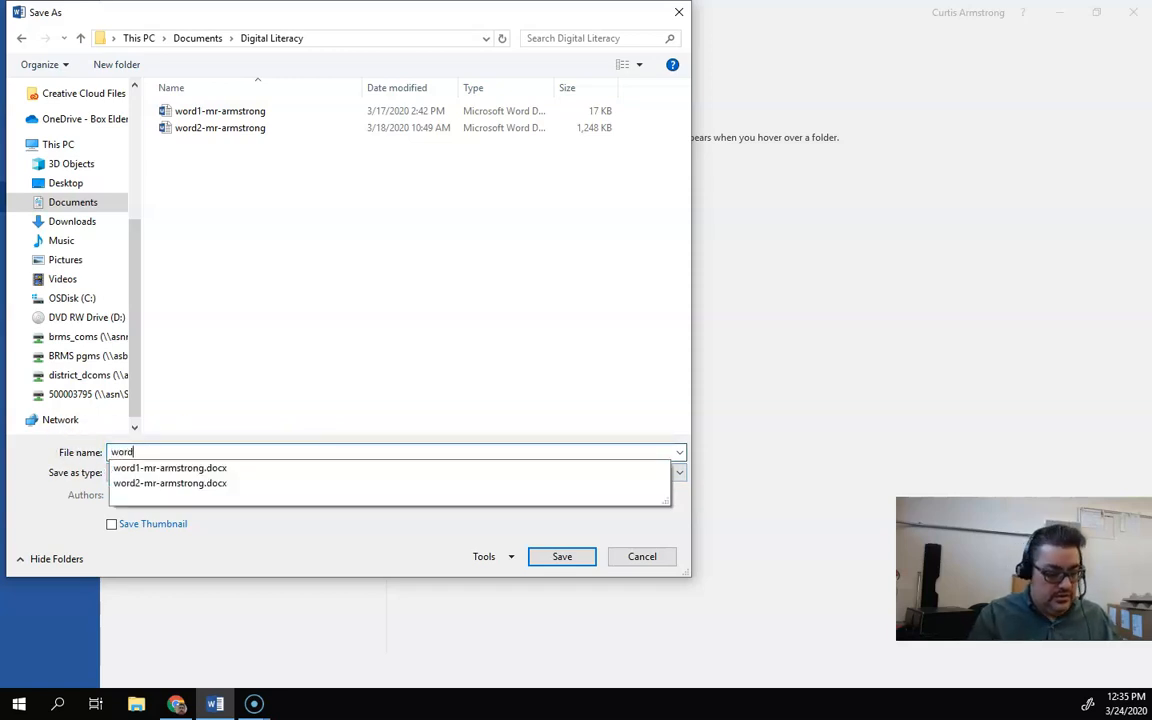
type("4-mr-armstrong")
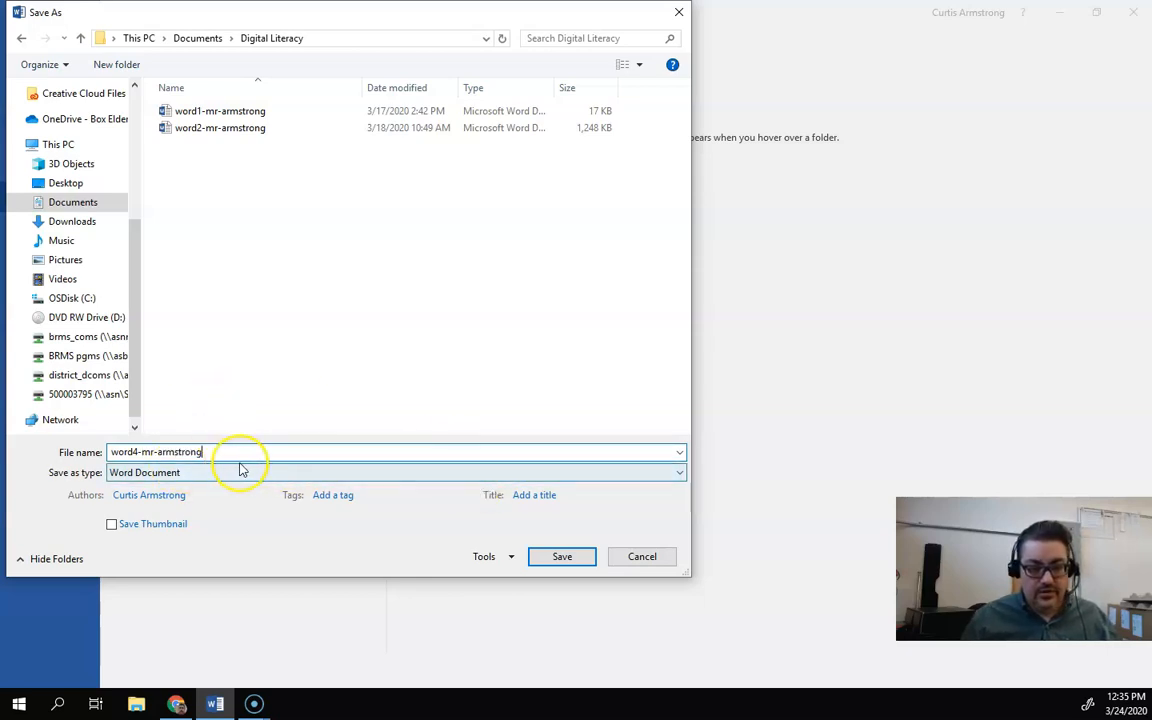
left_click(585, 563)
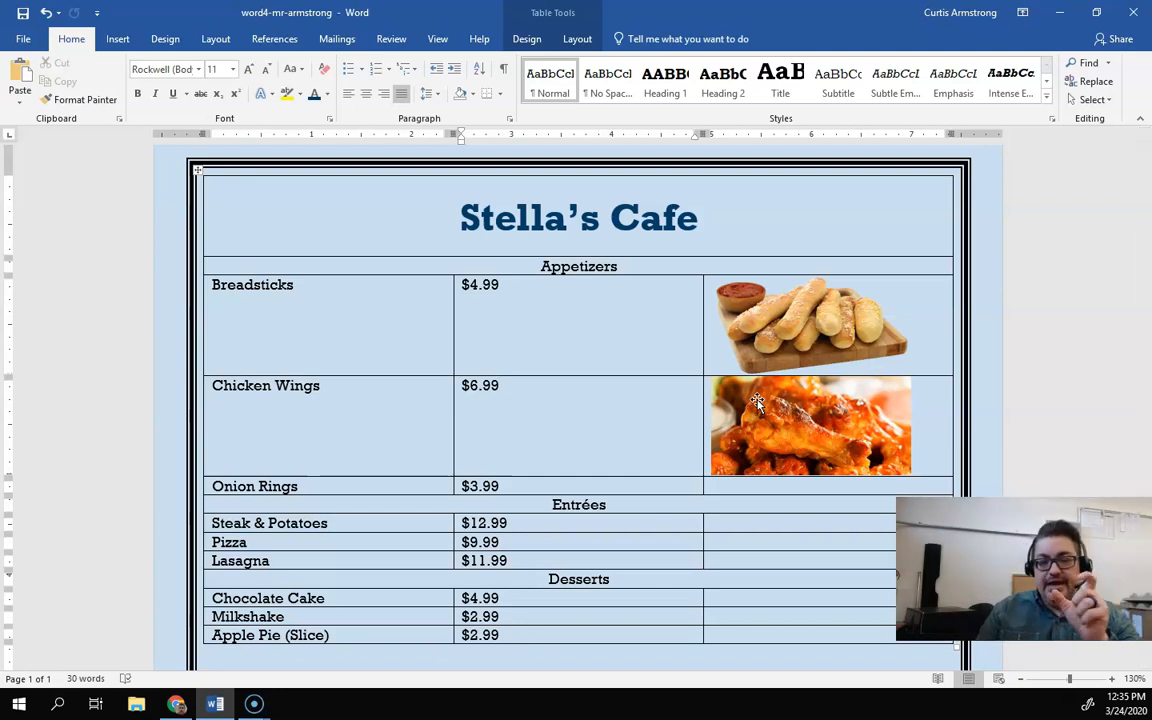
Step: Scroll through the whole menu to review the pictures in every item row
left_click(760, 403)
left_click(541, 427)
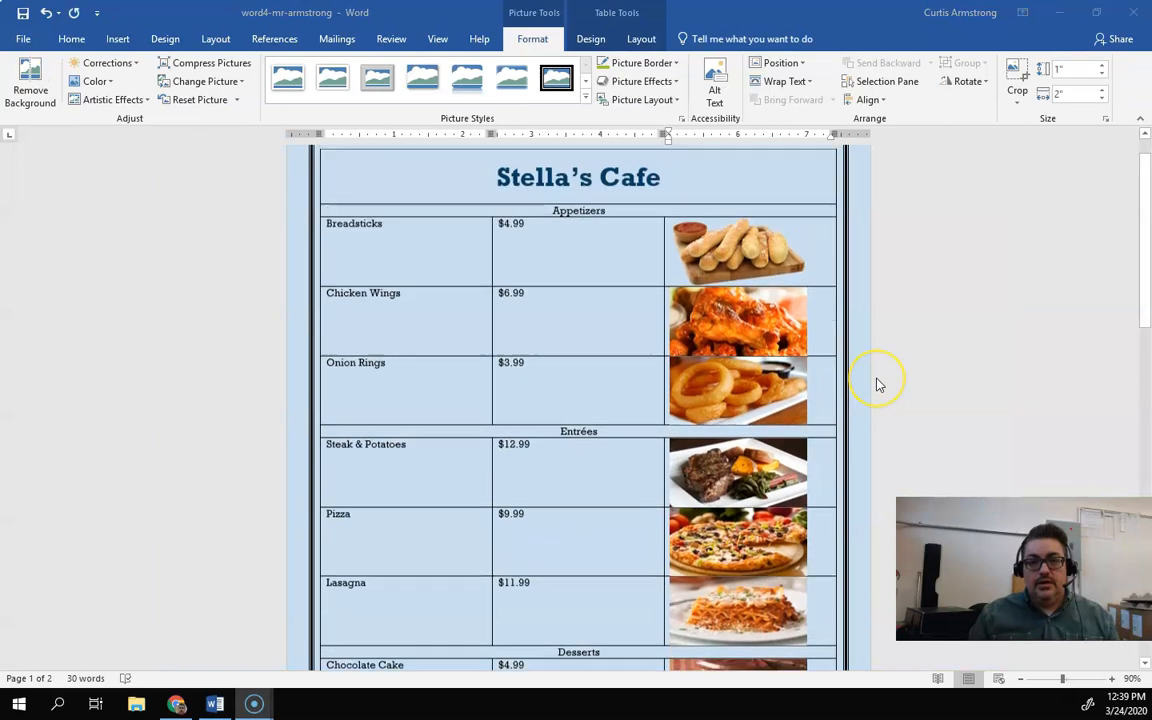
scroll(876, 383, "up", 1)
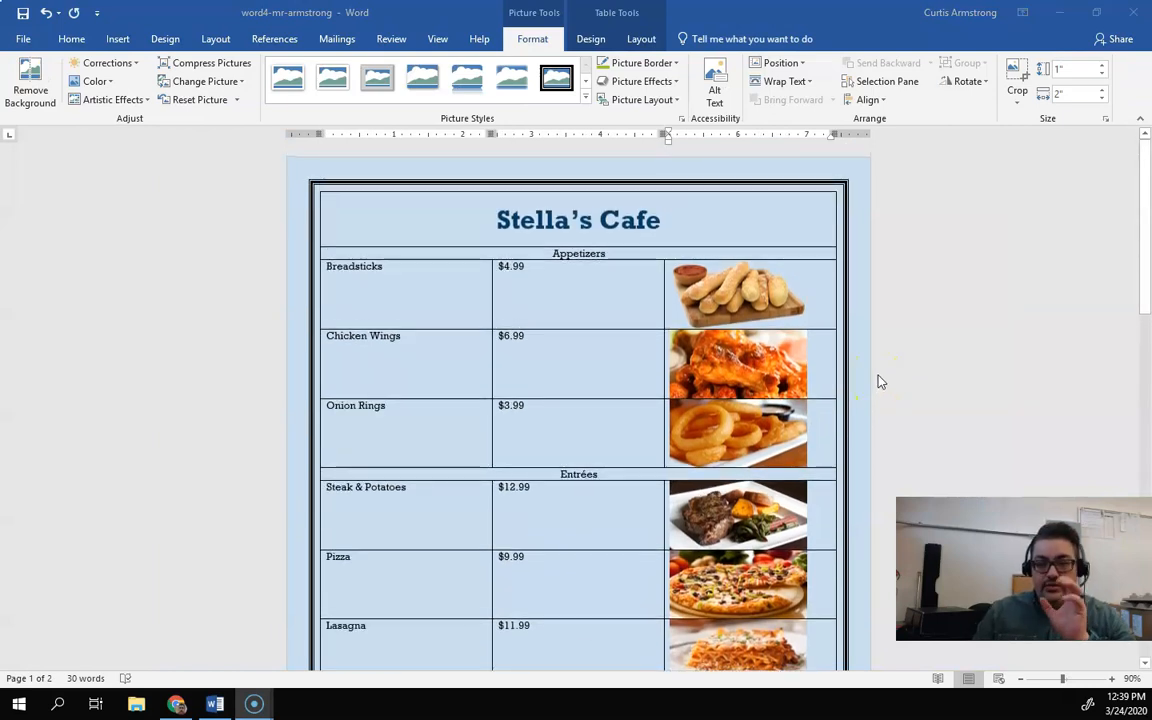
scroll(879, 381, "down", 5)
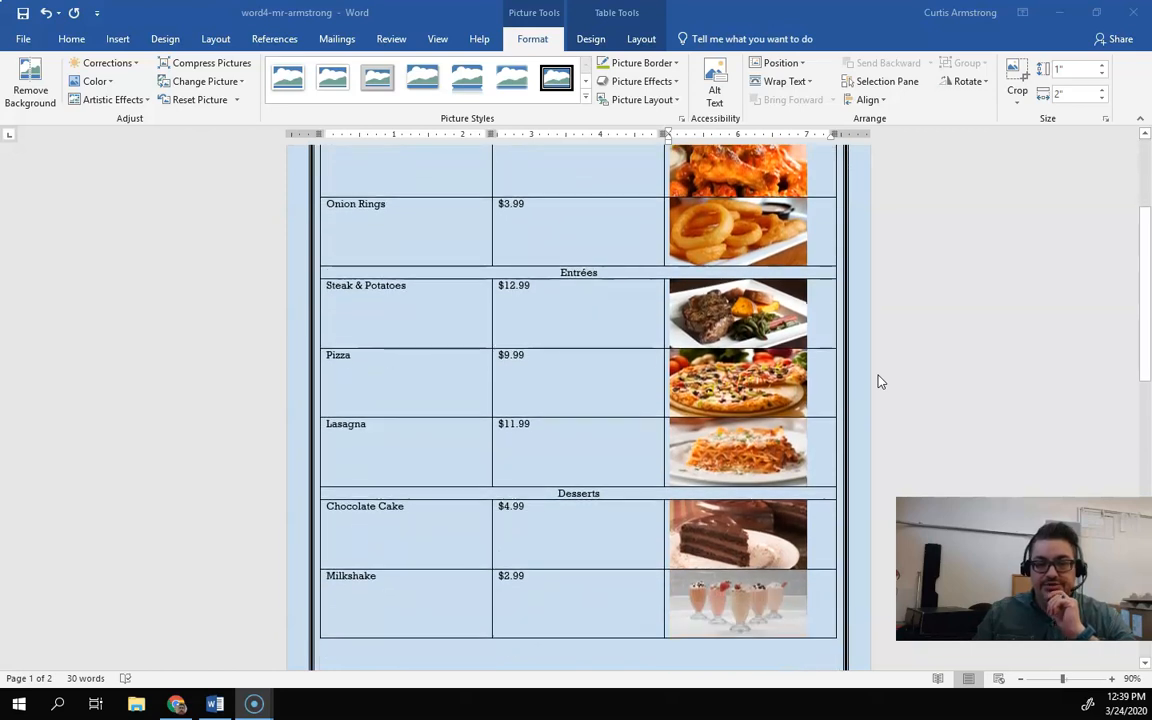
scroll(879, 381, "down", 6)
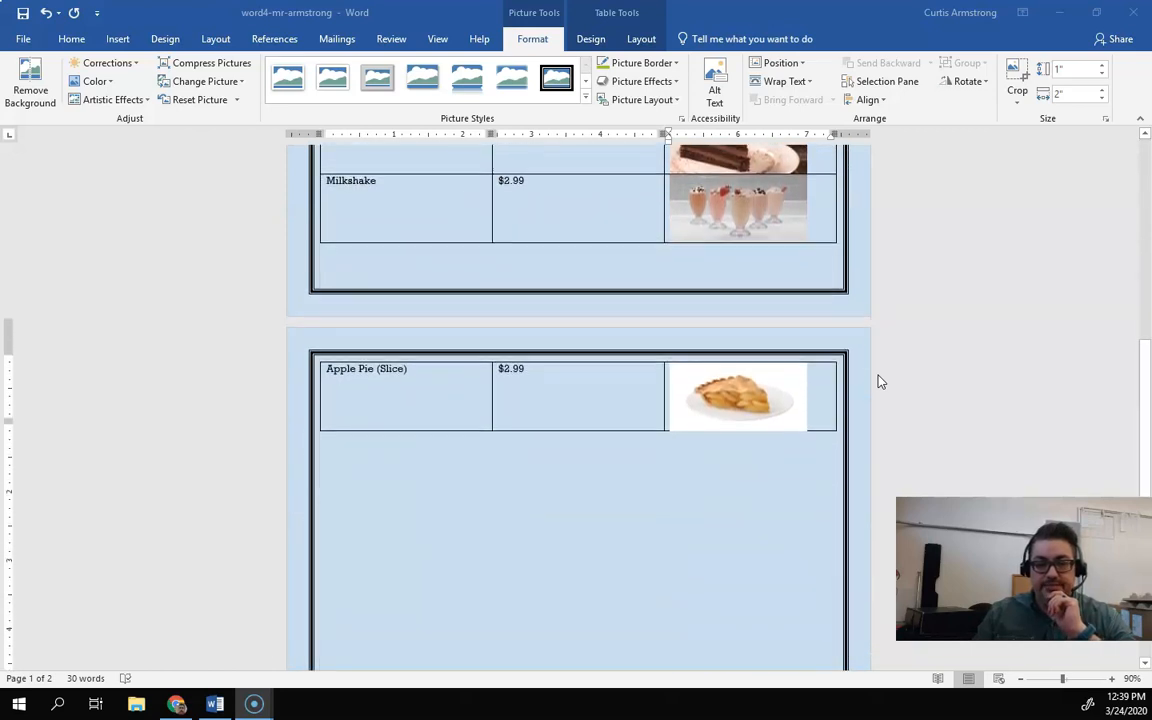
scroll(879, 381, "up", 8)
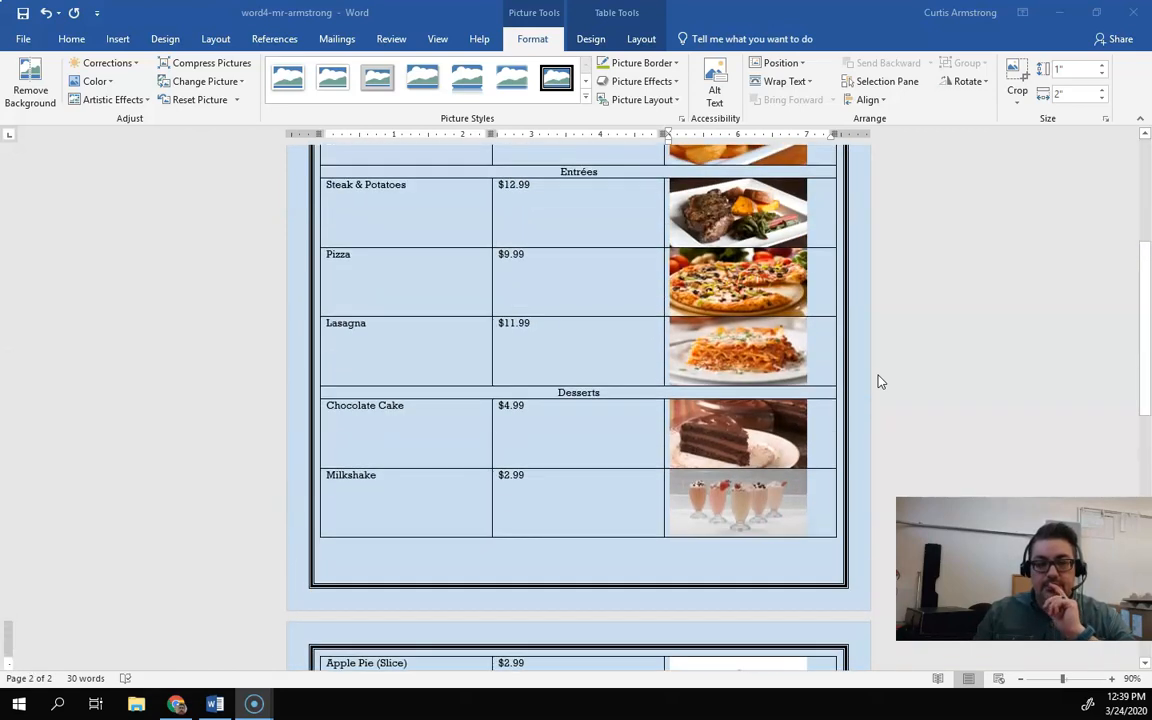
scroll(879, 381, "up", 2)
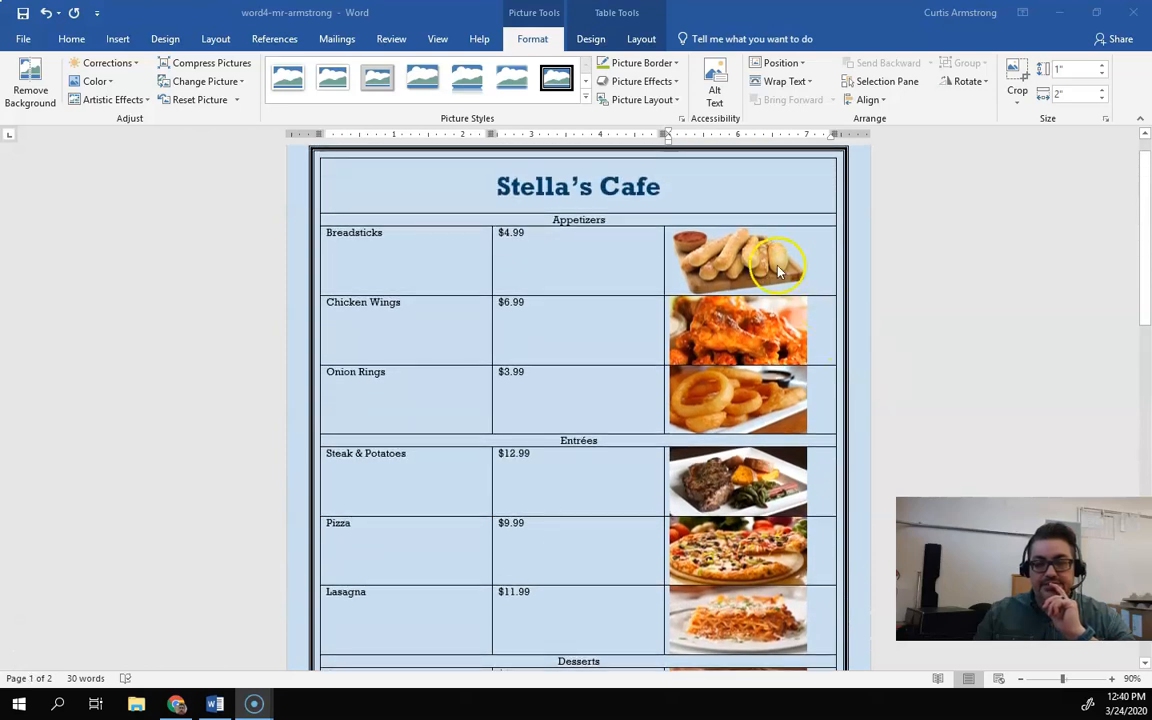
scroll(770, 360, "down", 7)
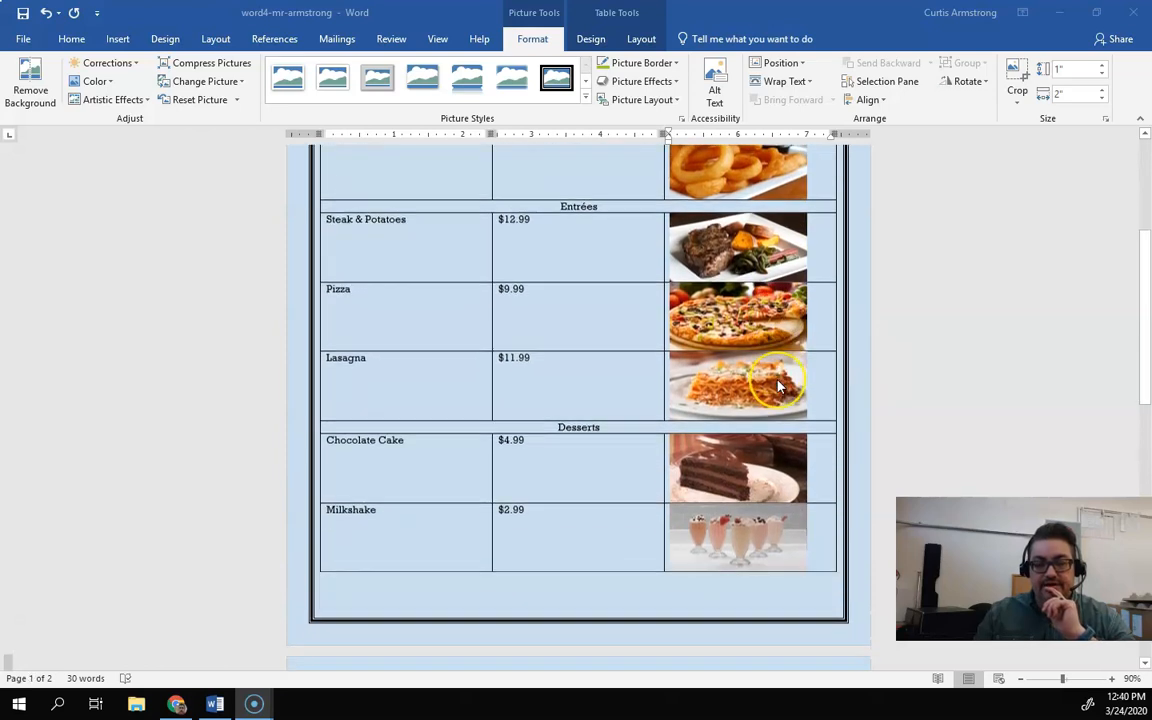
scroll(780, 387, "down", 1)
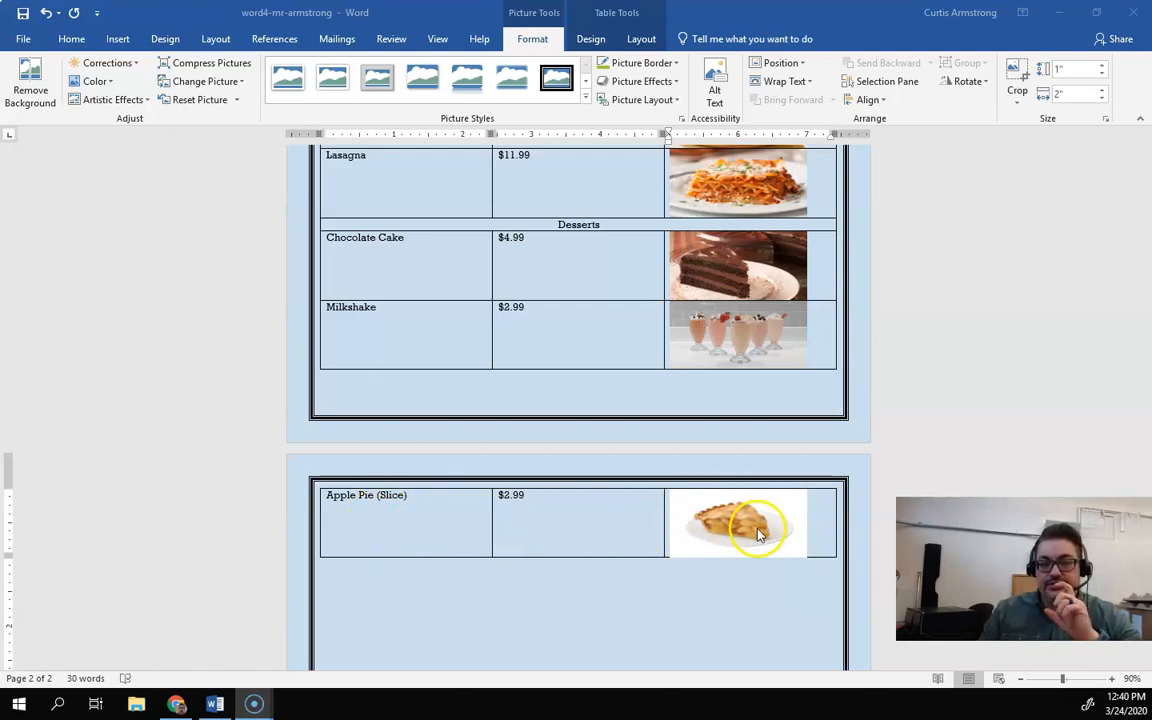
scroll(757, 535, "up", 10)
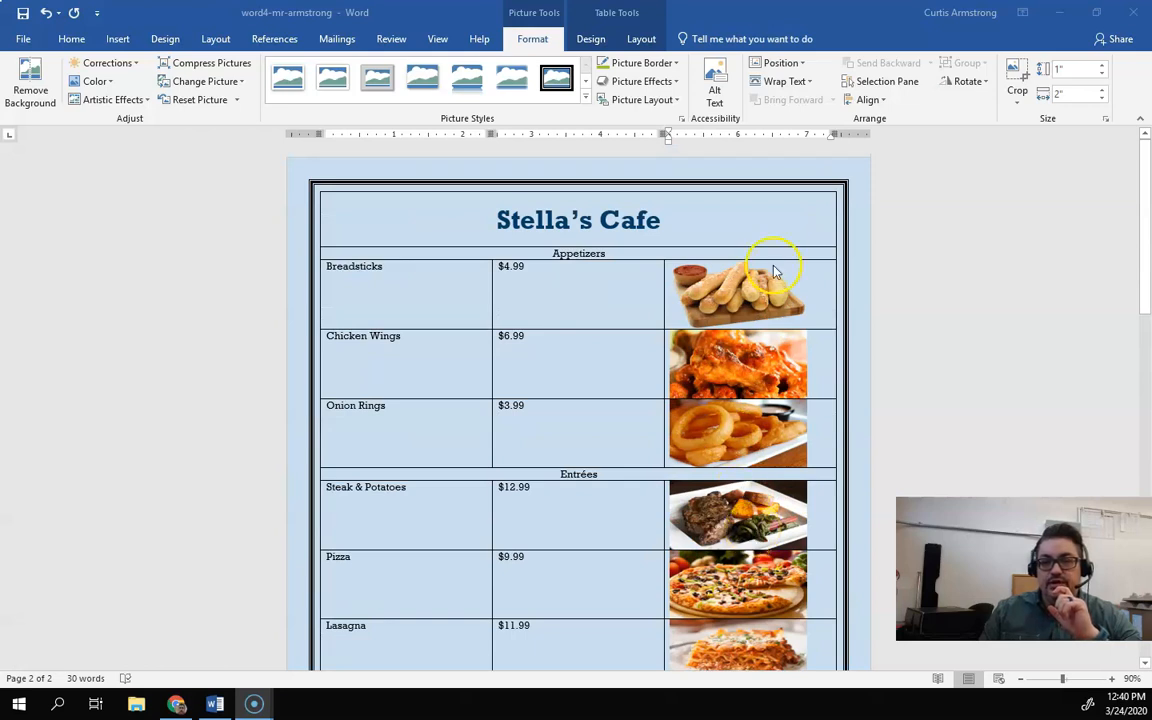
Step: Set the breadsticks picture's height to 0.75"
left_click(773, 275)
left_click(769, 298)
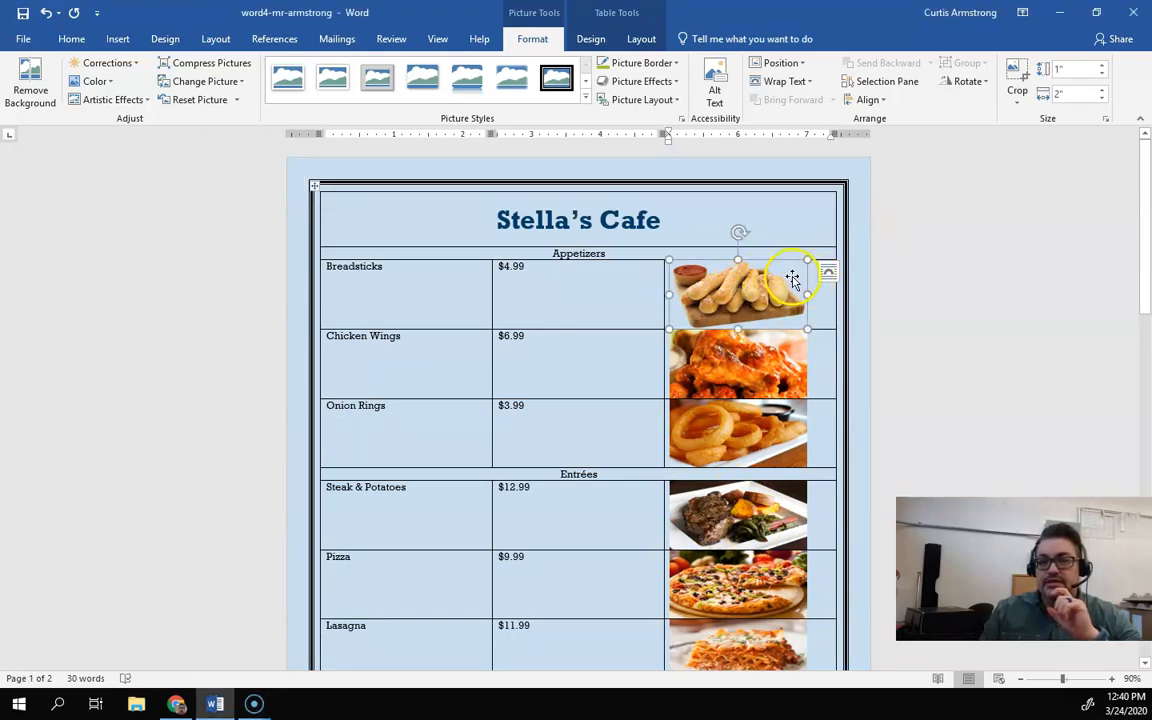
left_click(1068, 71)
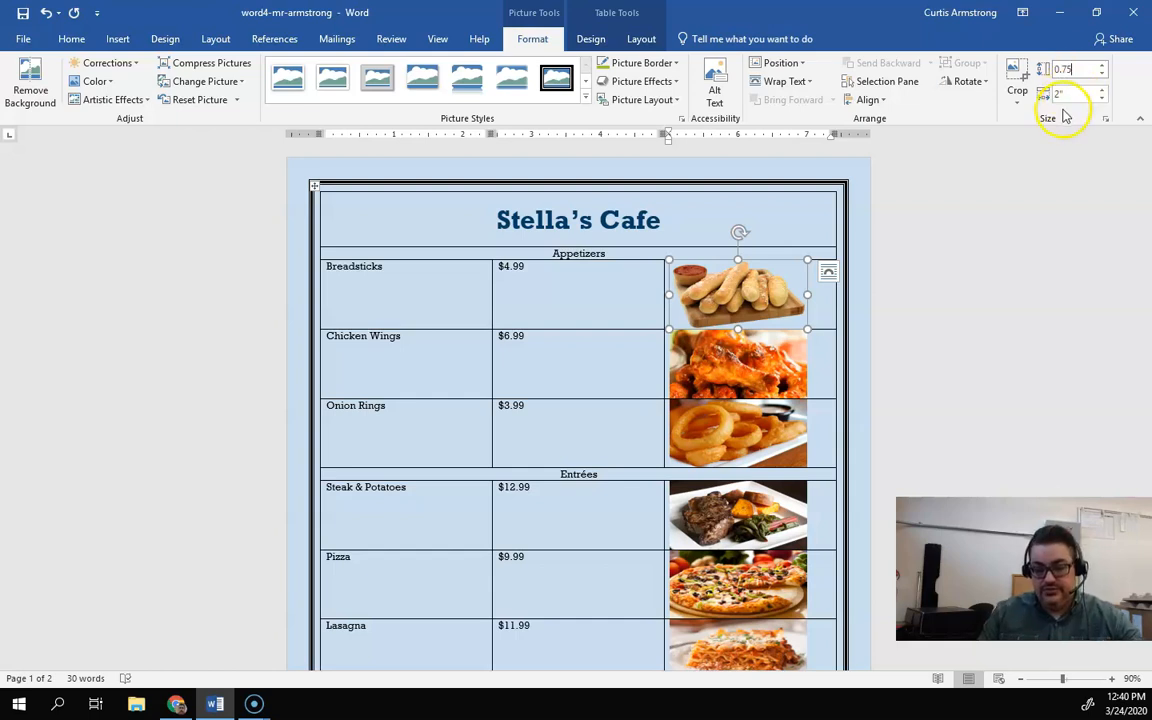
key("Return")
Step: Set the chicken wings picture's height to 0.75"
left_click(762, 370)
left_click(1047, 70)
left_click_drag(1070, 68, 1053, 68)
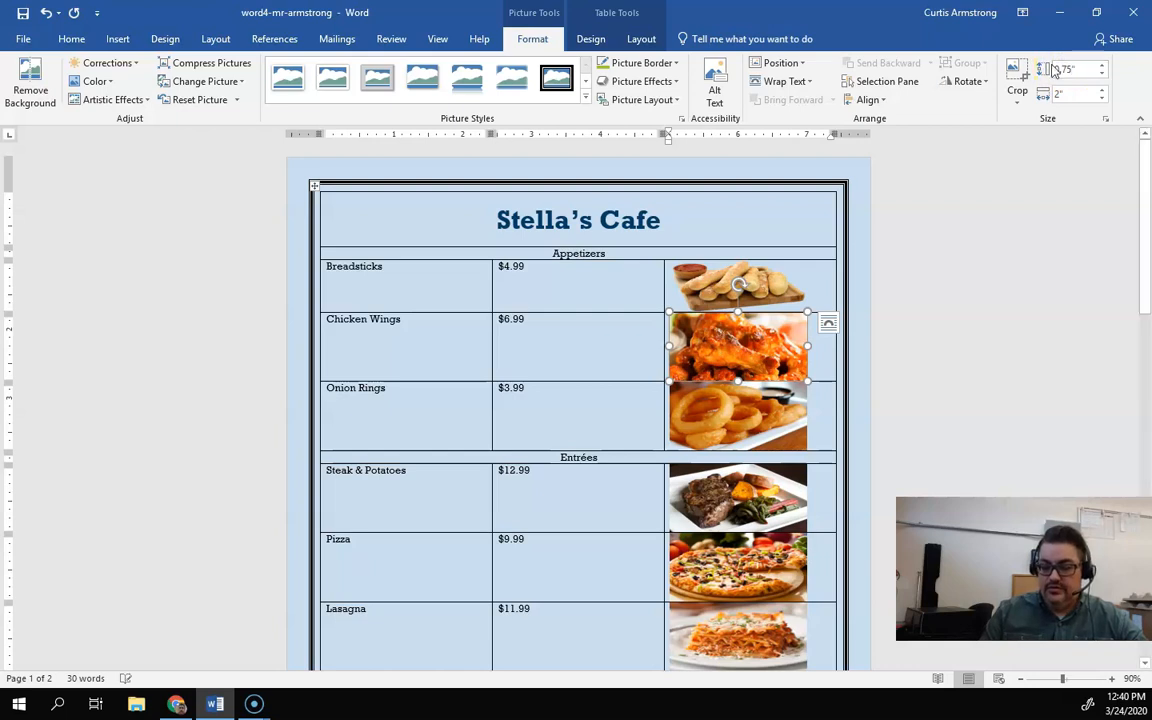
key("Return")
Step: Set the onion rings picture's height to 0.75"
left_click(775, 392)
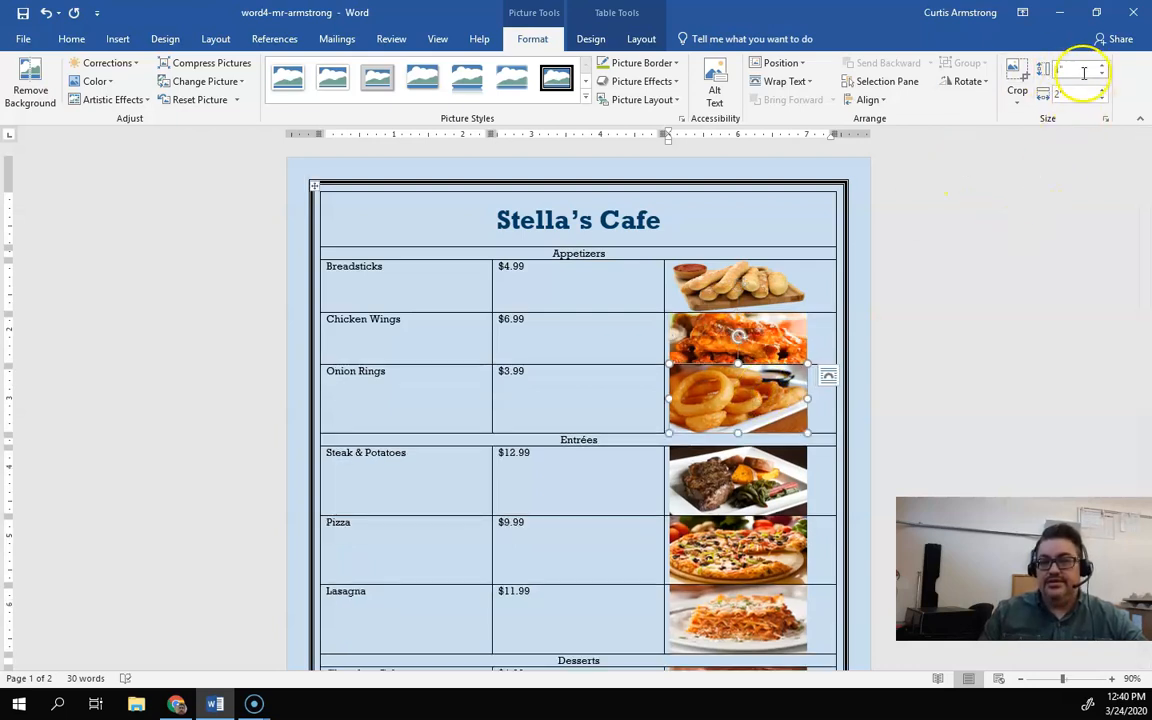
left_click_drag(1084, 68, 1058, 67)
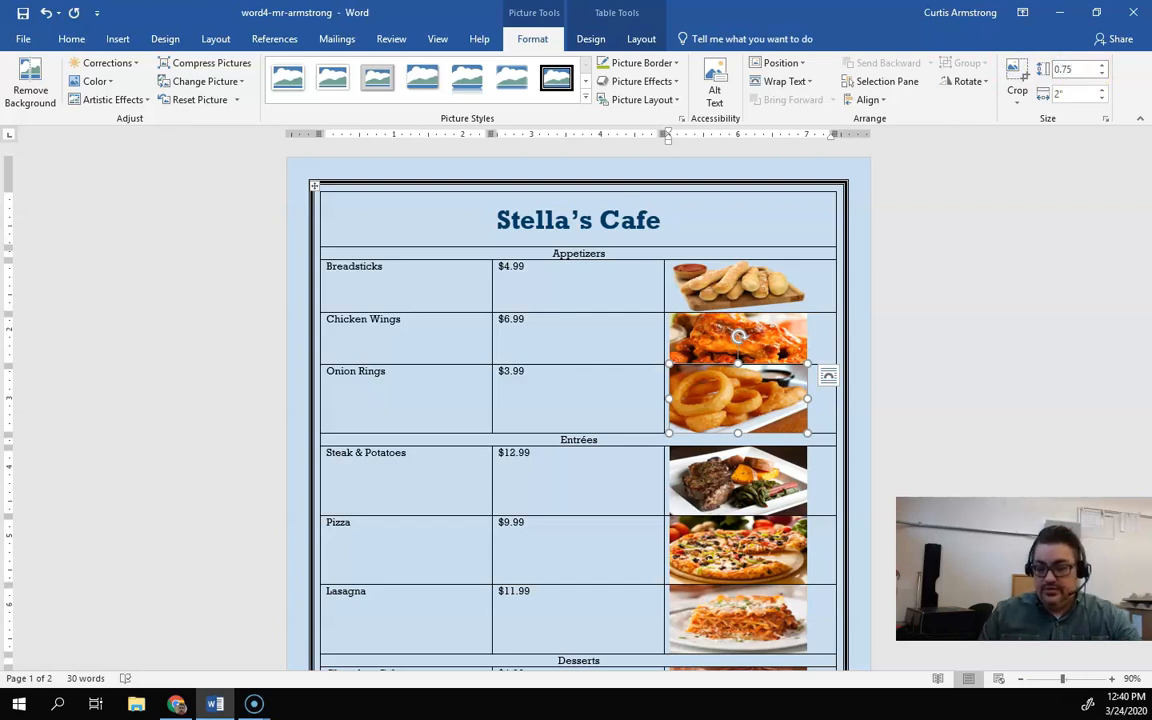
type("0.75")
key("Return")
Step: Set the steak and potatoes picture's height to 0.75"
left_click(685, 440)
left_click(1071, 71)
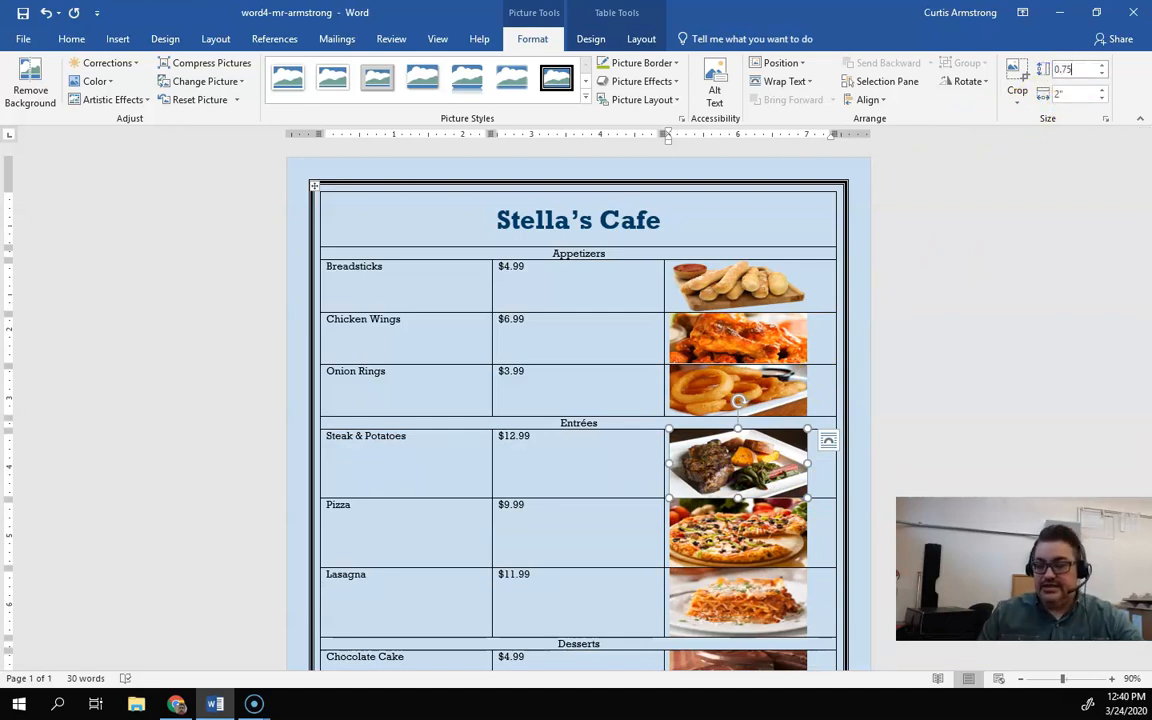
key("Return")
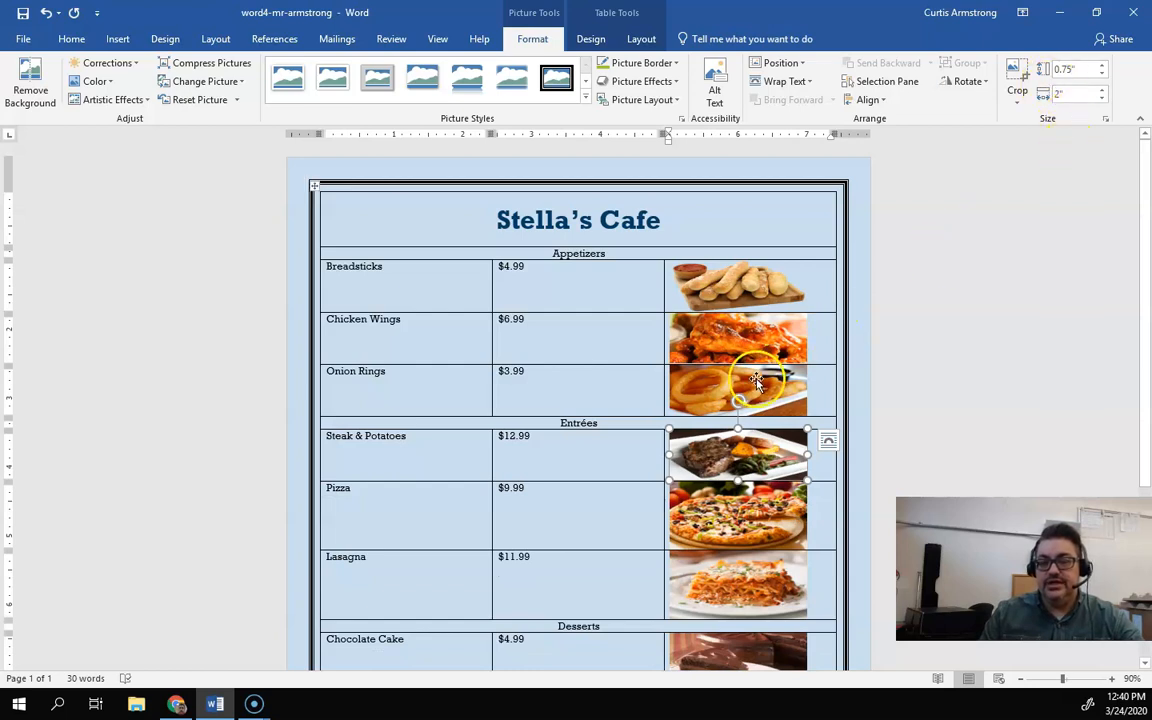
Step: Set the pizza picture's height to 0.75"
scroll(757, 381, "down", 3)
left_click(745, 395)
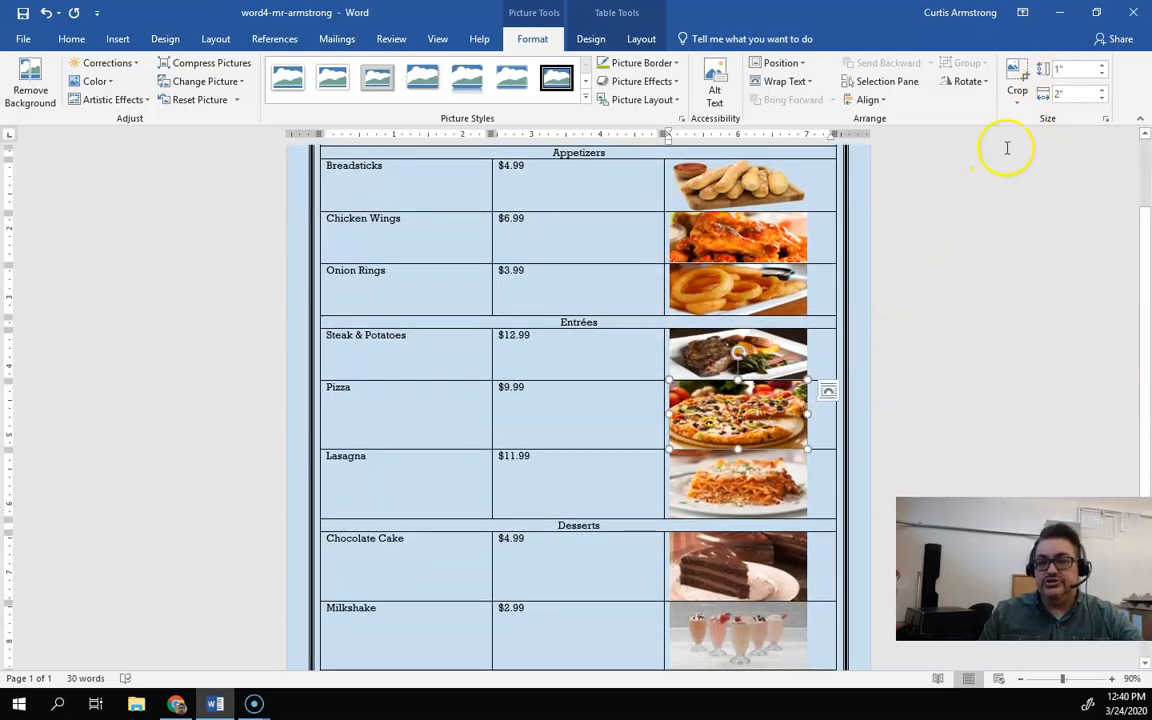
left_click_drag(1080, 70, 1040, 71)
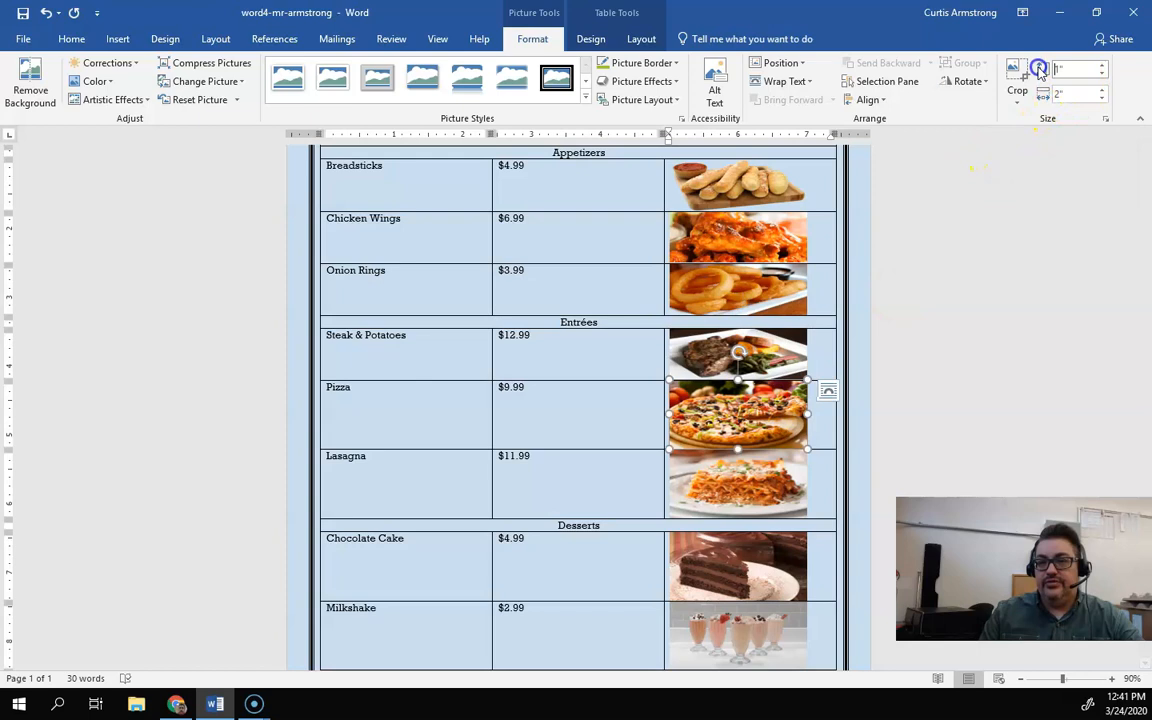
left_click(1072, 69)
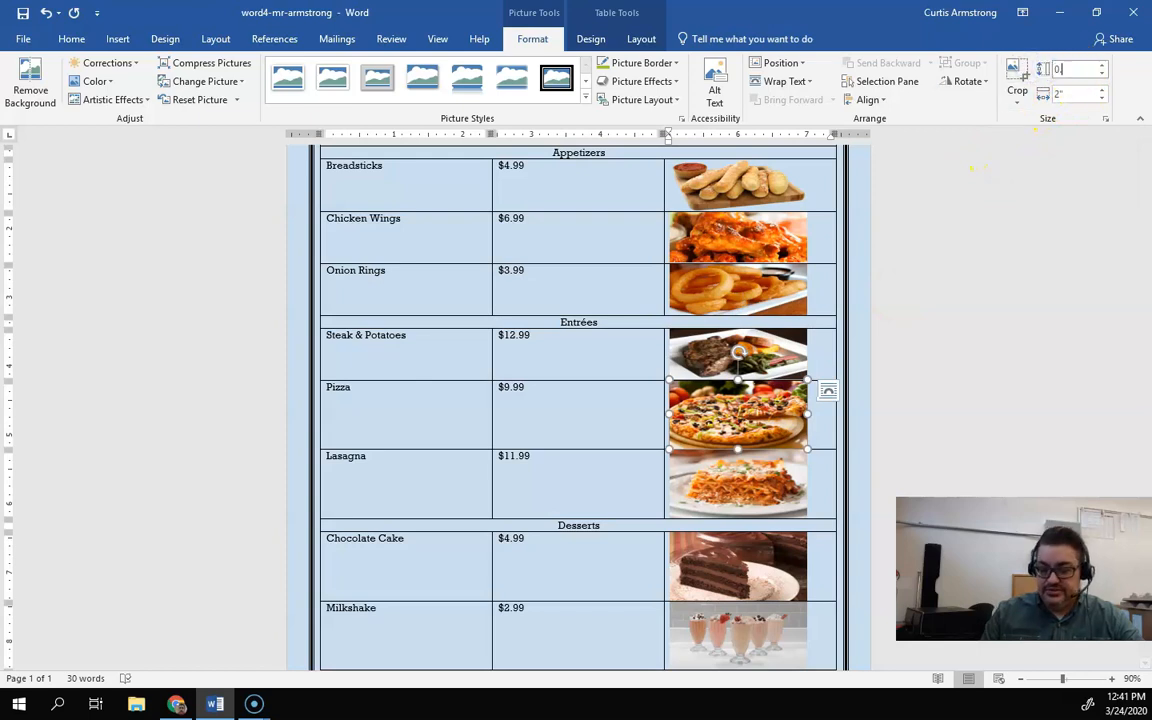
type("0.75")
key("Return")
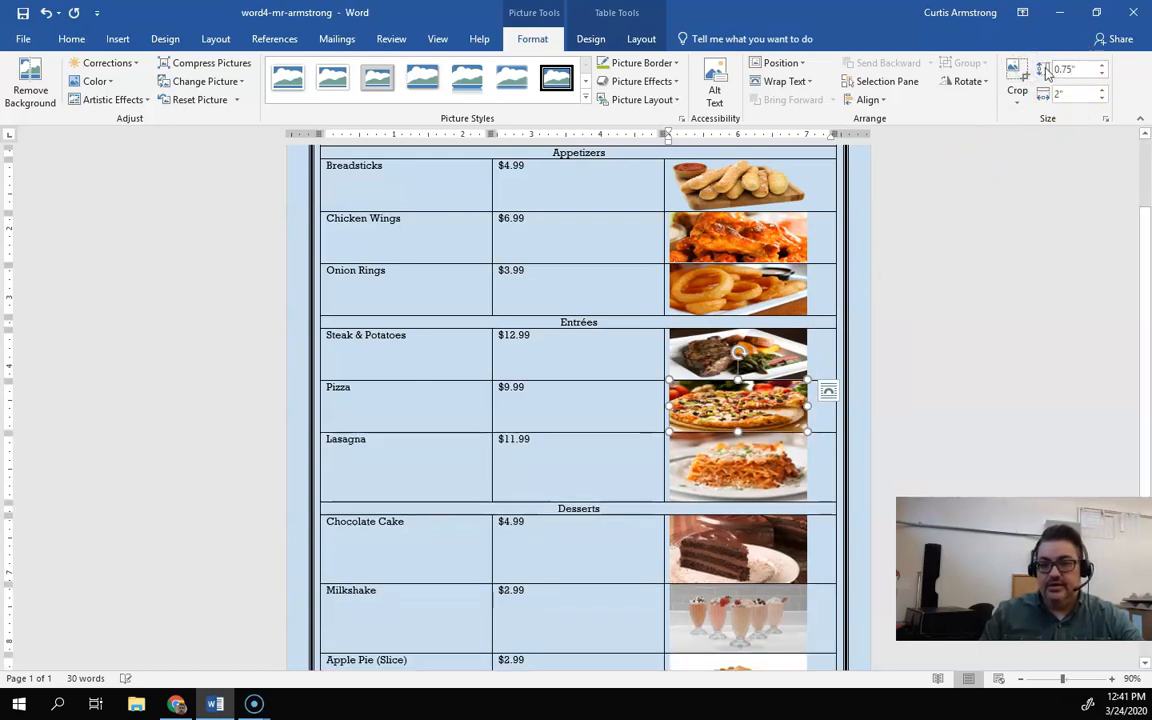
Step: Set the lasagna picture's height to 0.75"
left_click(757, 470)
left_click(1047, 68)
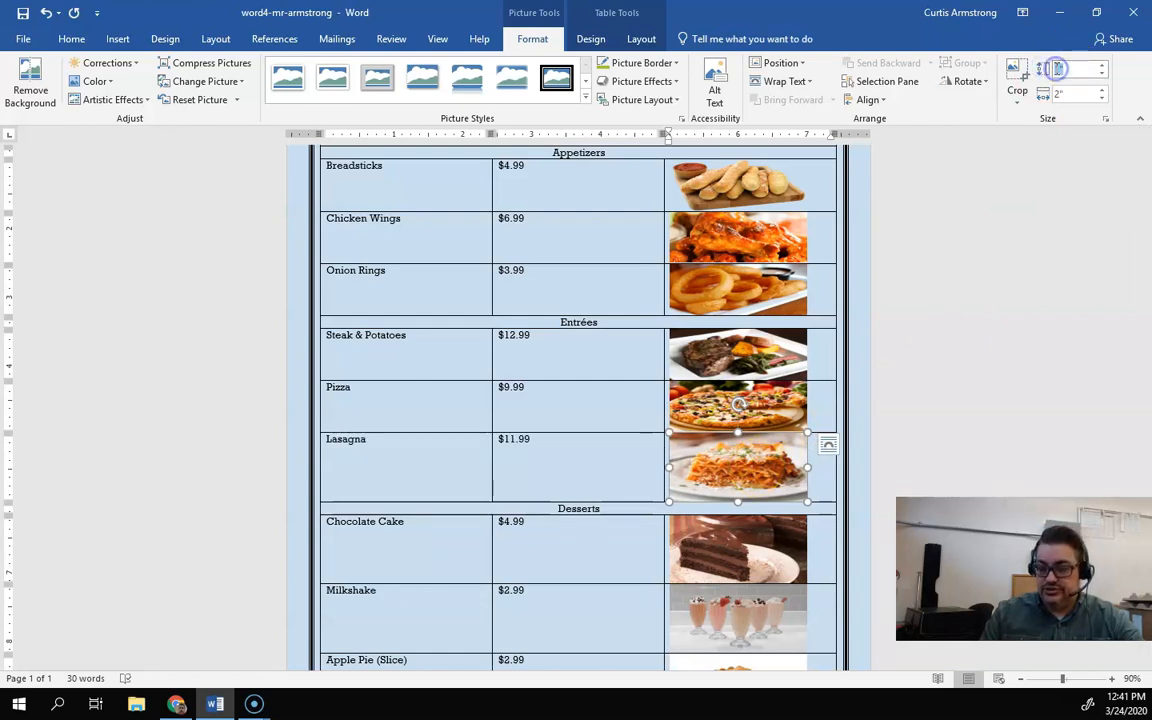
type("0.75")
key("Return")
Step: Set the chocolate cake picture's height to 0.75"
scroll(882, 327, "down", 3)
left_click(785, 378)
left_click(1045, 68)
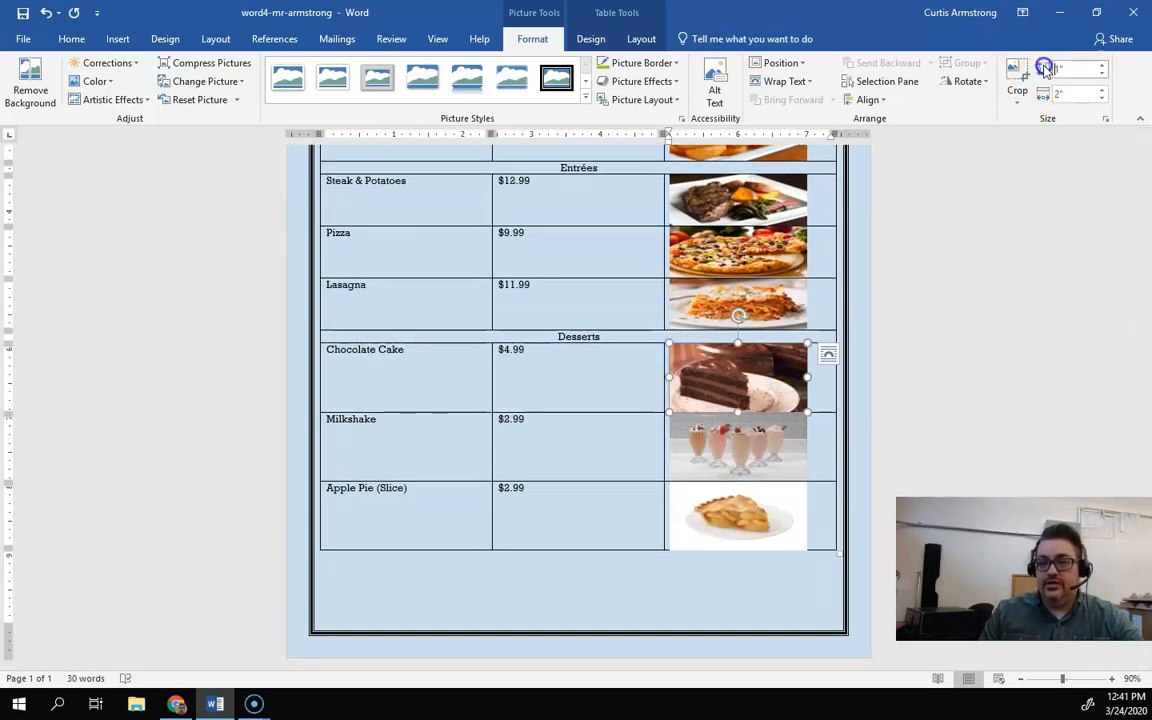
type("0.75")
key("Return")
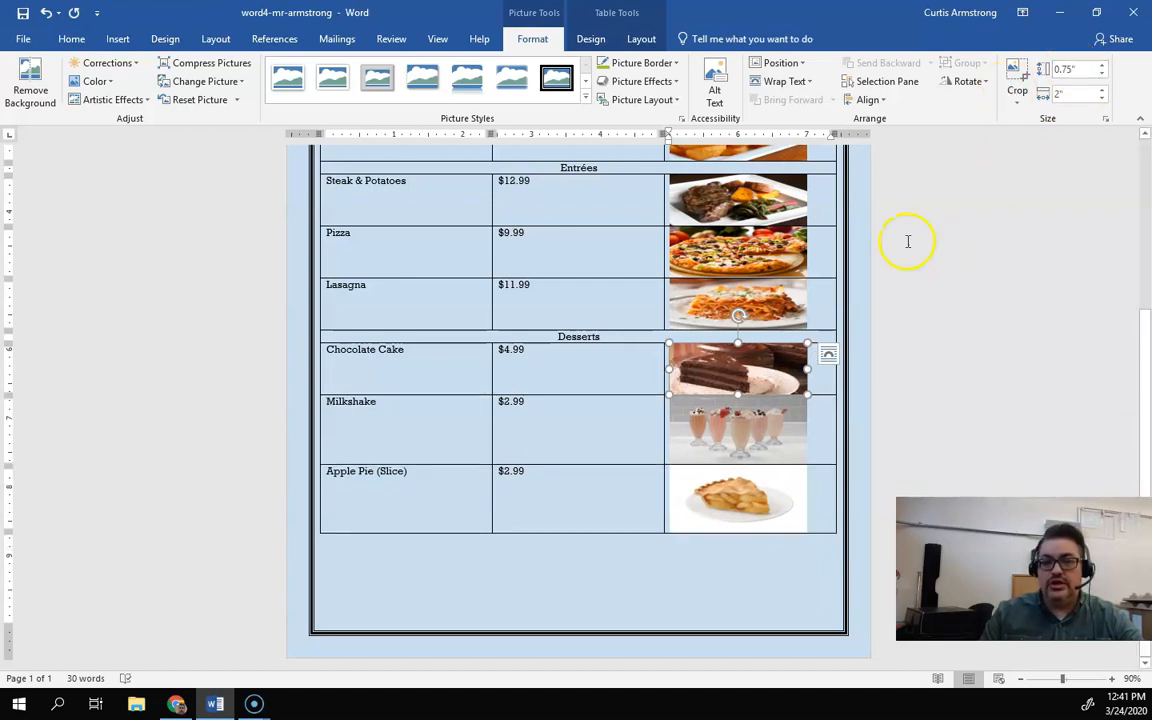
Step: Set the milkshake picture's height to 0.75"
left_click(766, 419)
left_click(1060, 70)
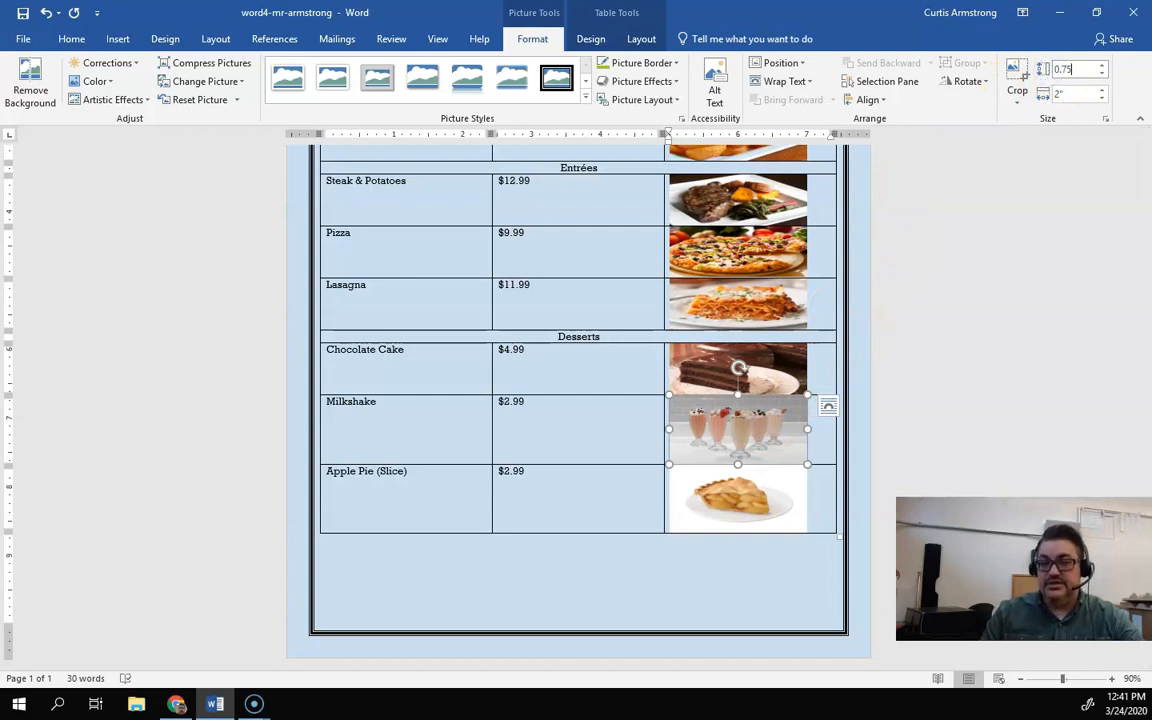
type("0.75")
key("Return")
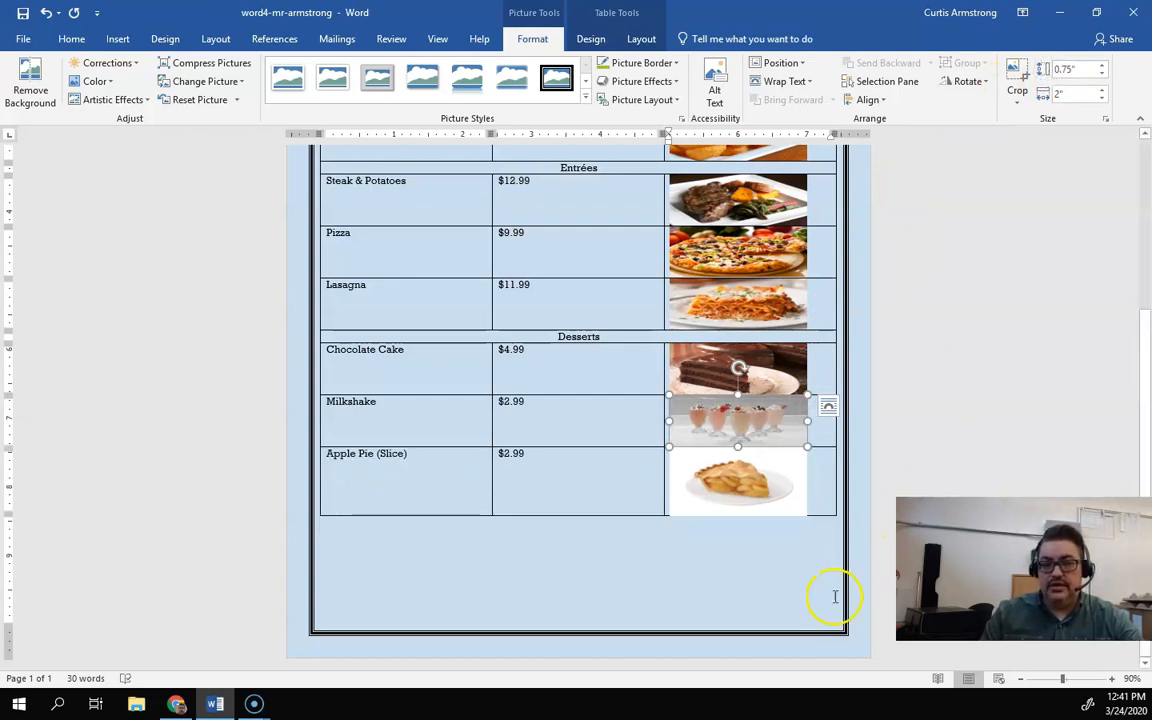
Step: Set the apple pie picture's height to 0.75" and deselect it
left_click(769, 494)
left_click(1068, 69)
left_click_drag(1068, 69, 1061, 68)
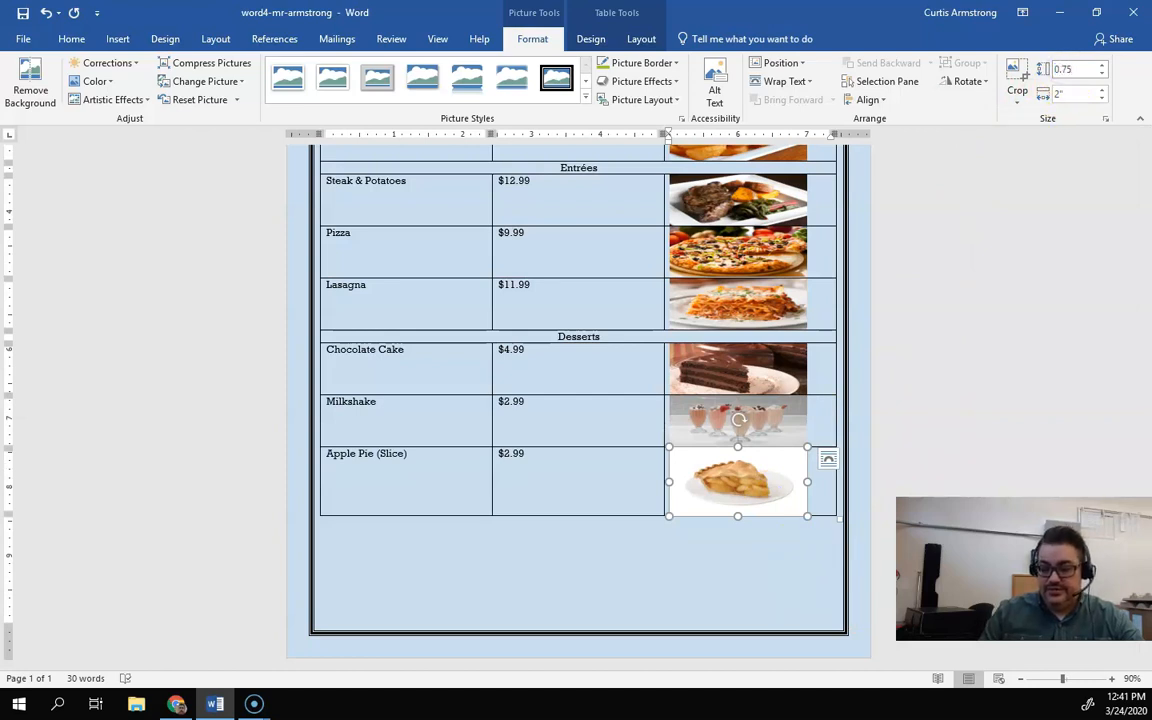
left_click(896, 322)
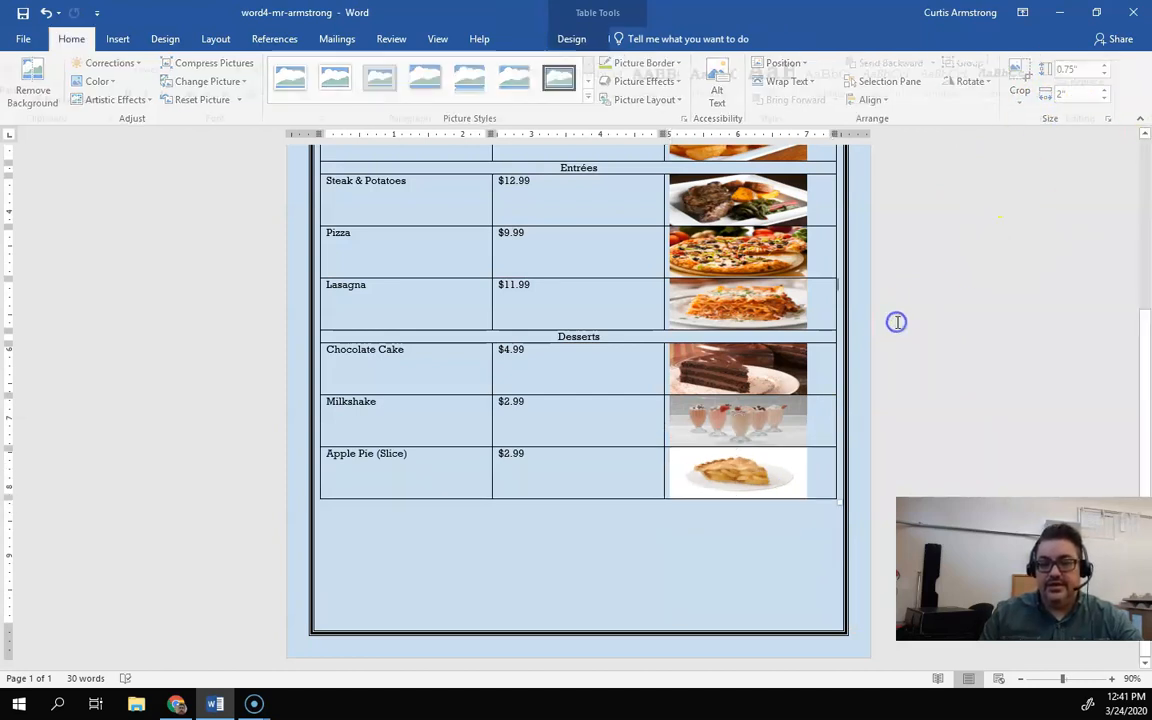
Step: Review the assignment's instruction for aligning the menu rows in the browser
scroll(896, 322, "up", 5)
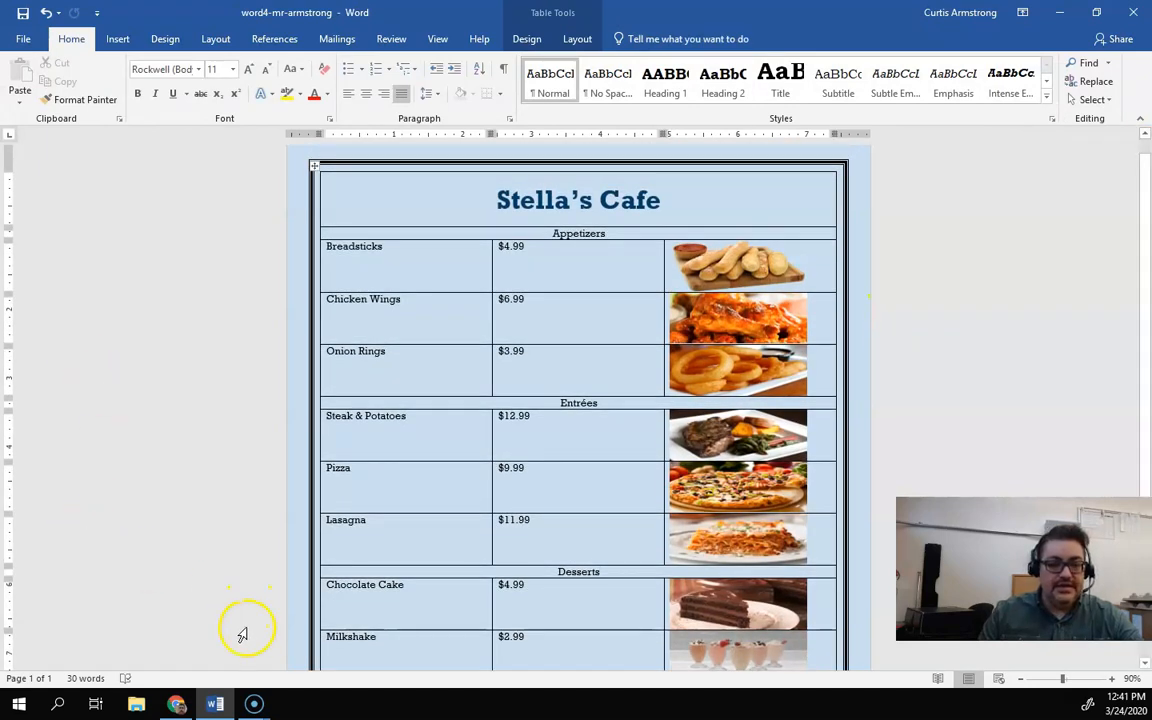
left_click(174, 704)
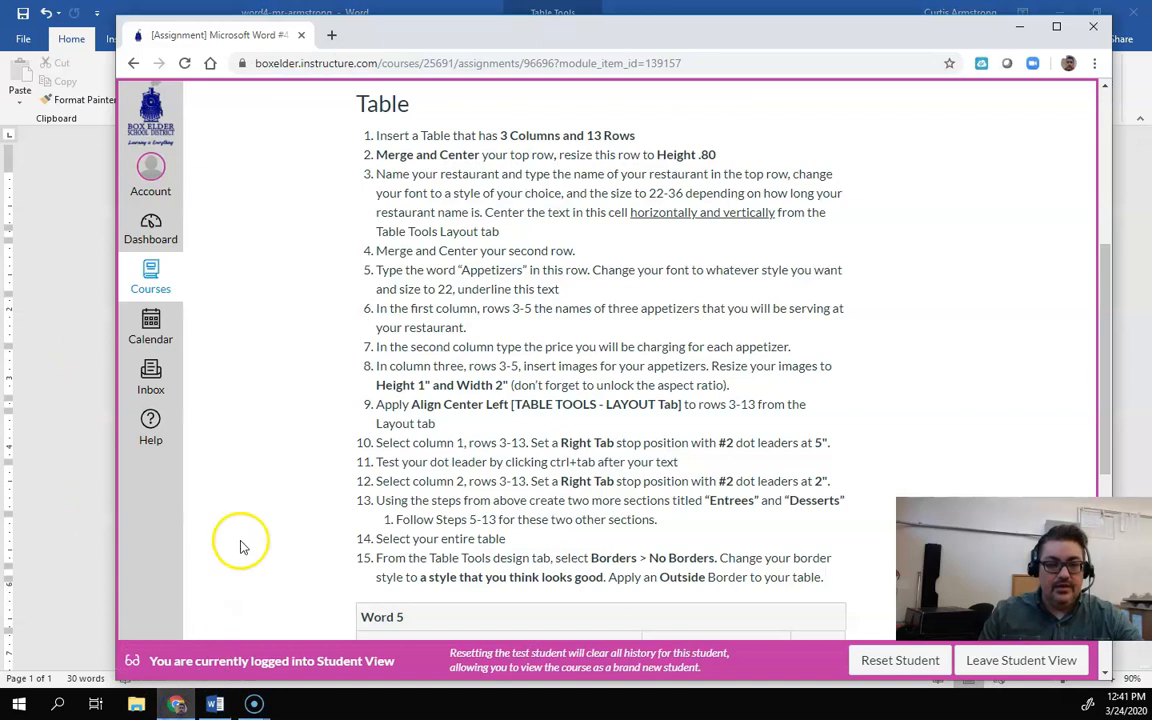
scroll(463, 373, "down", 3)
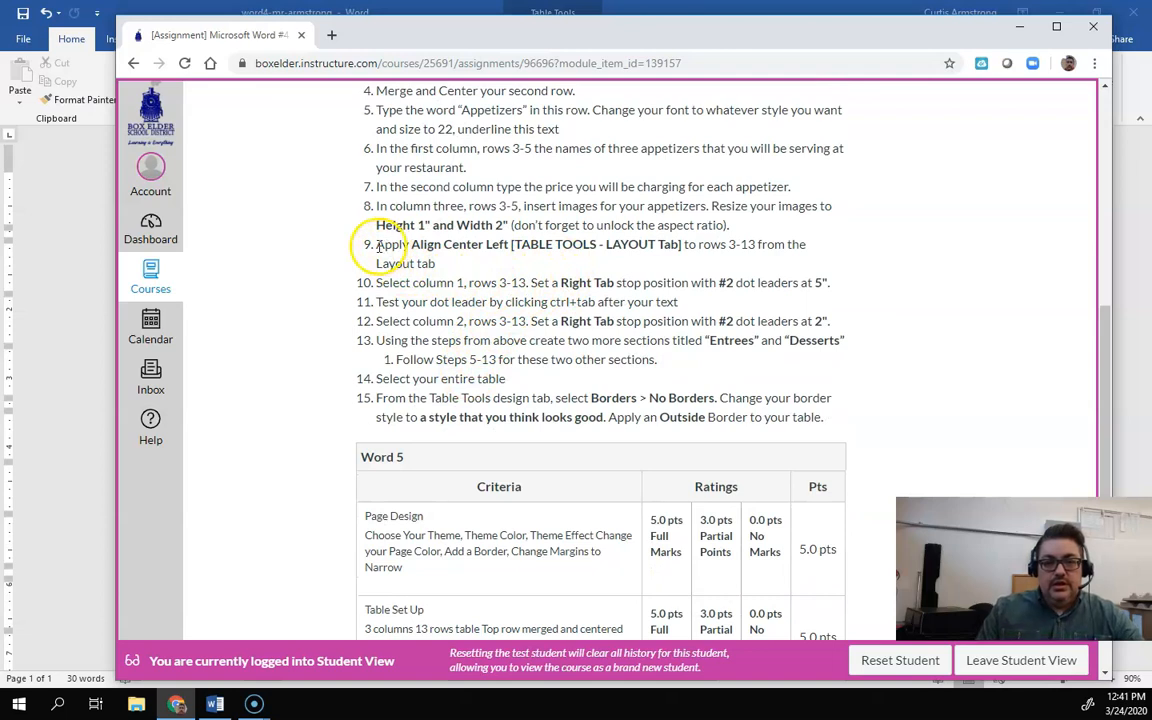
left_click_drag(414, 243, 507, 241)
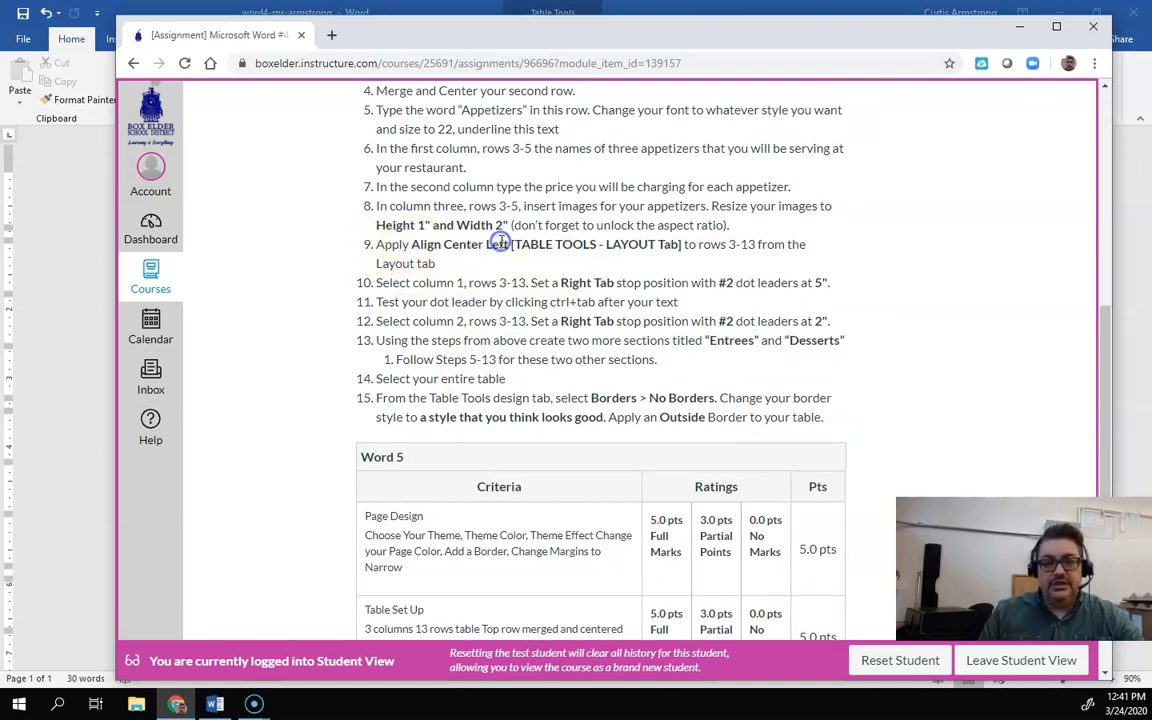
left_click(70, 458)
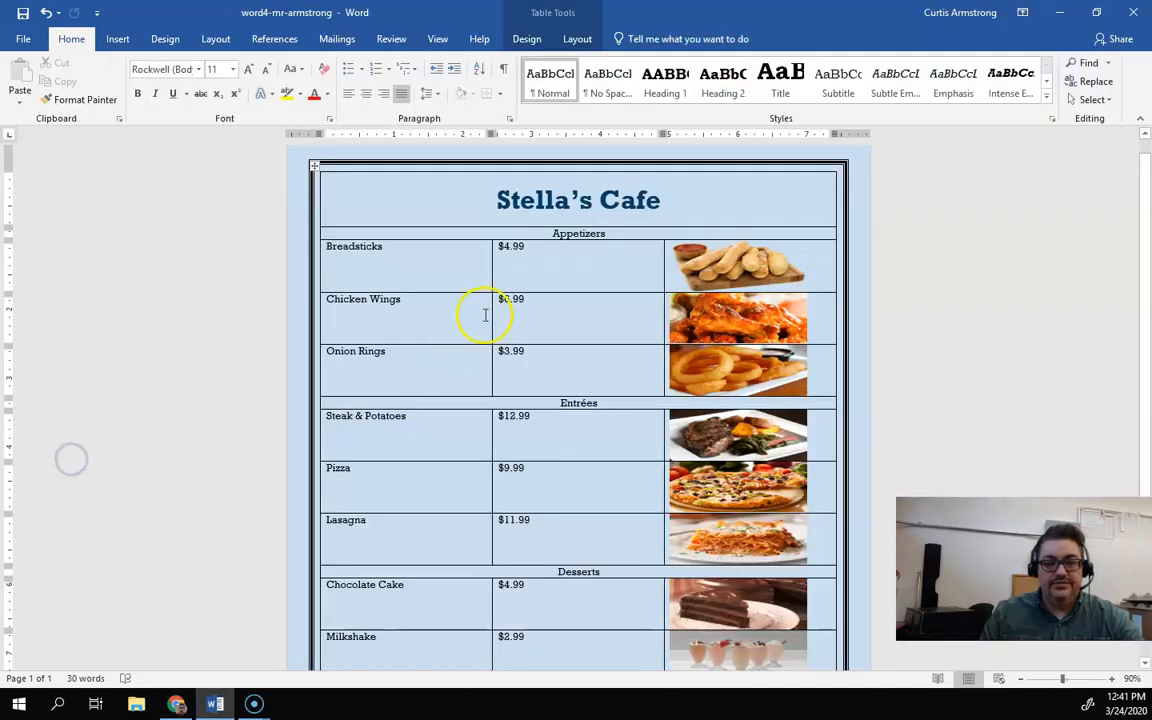
Step: Apply Align Center Left to the appetizer item and price cells
scroll(486, 312, "down", 2)
left_click_drag(337, 194, 387, 292)
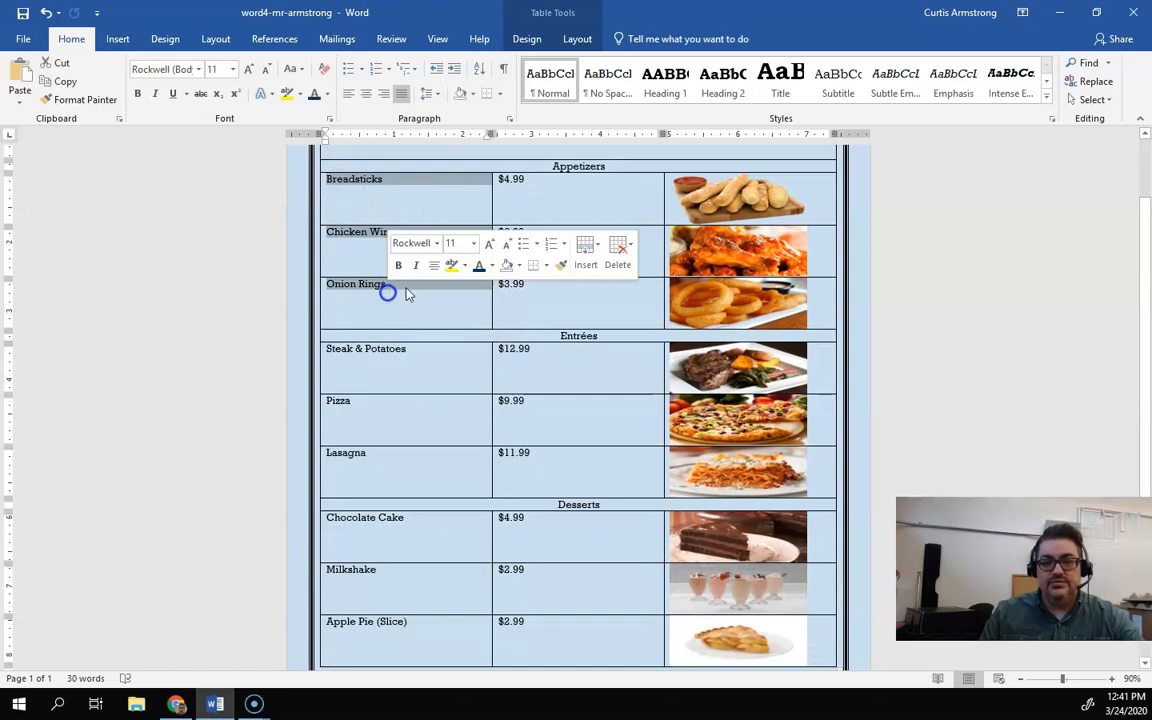
left_click(568, 40)
left_click(360, 231)
left_click_drag(329, 178, 522, 285)
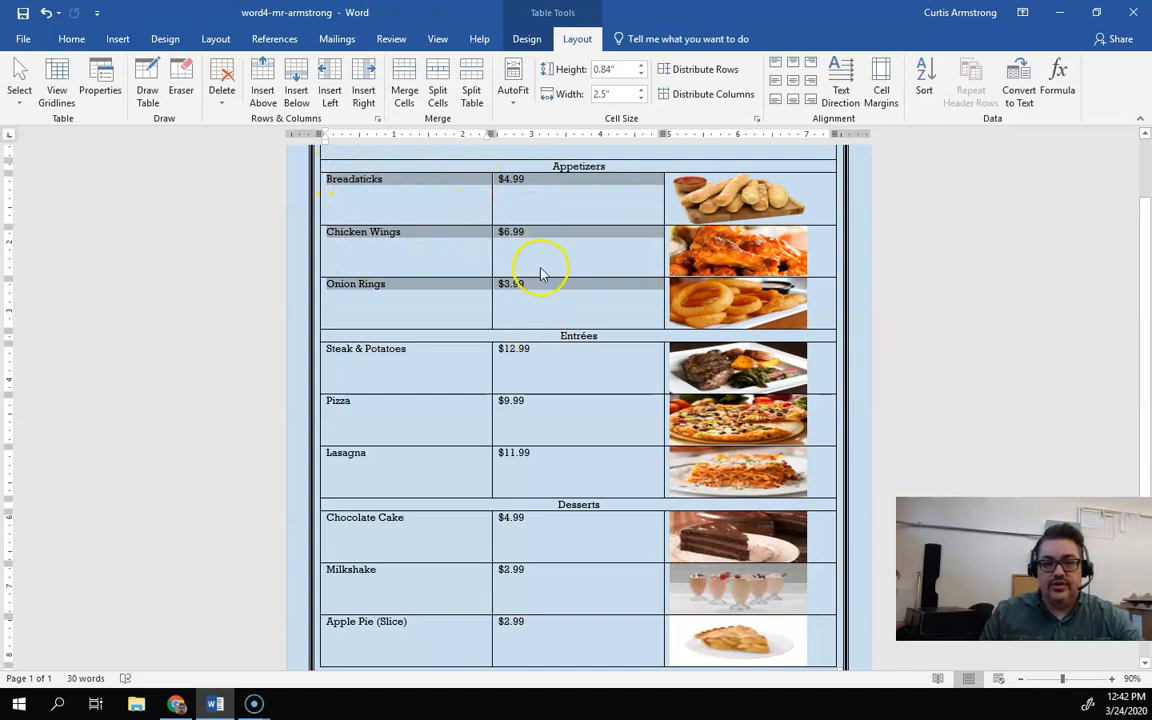
left_click(776, 82)
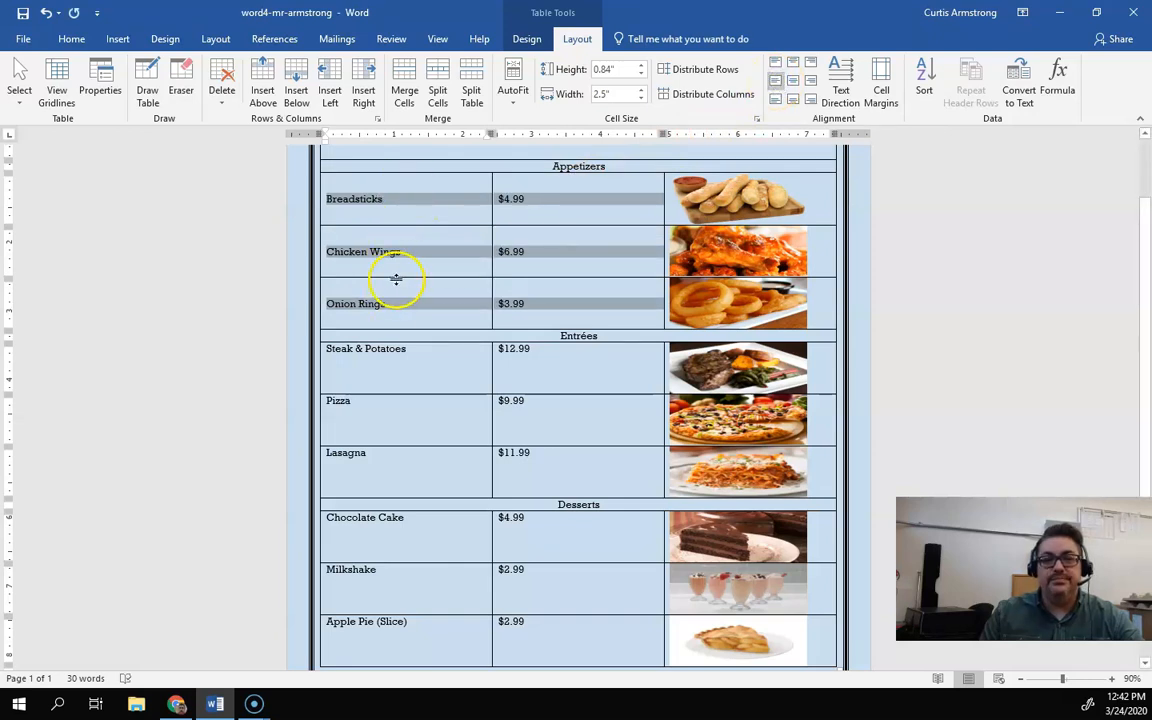
Step: Apply Align Center Left to the entrée item and price cells
scroll(397, 279, "down", 1)
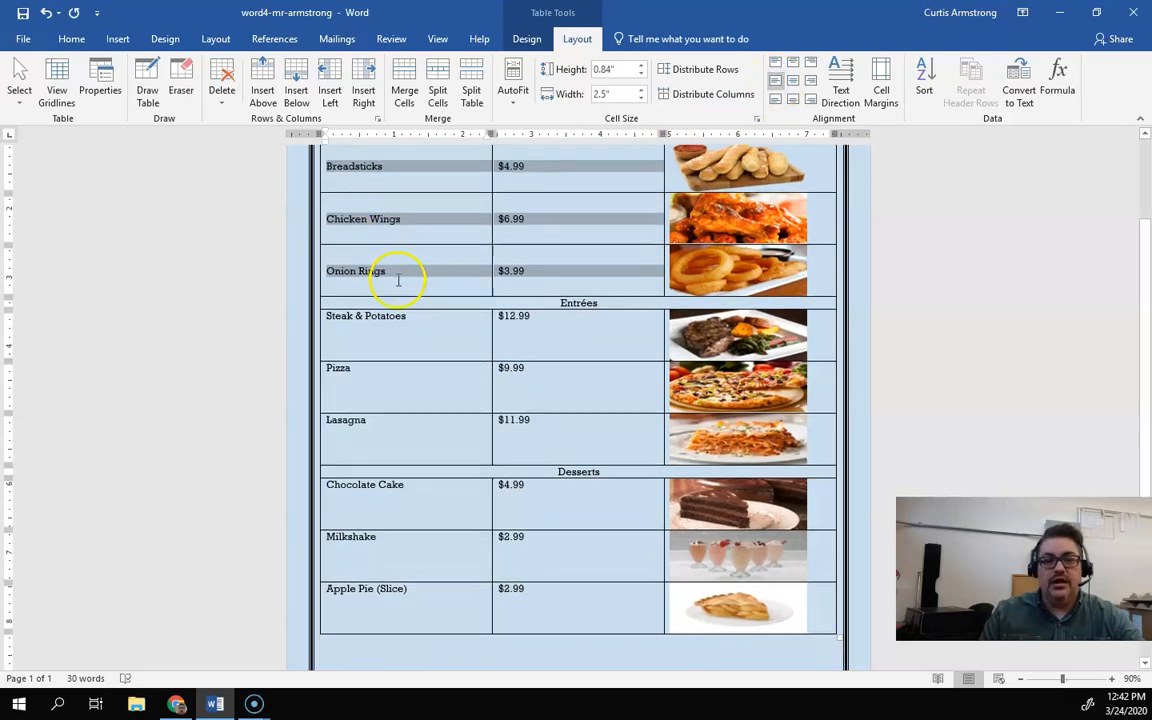
left_click(324, 315)
left_click(329, 317)
left_click_drag(330, 316, 543, 429)
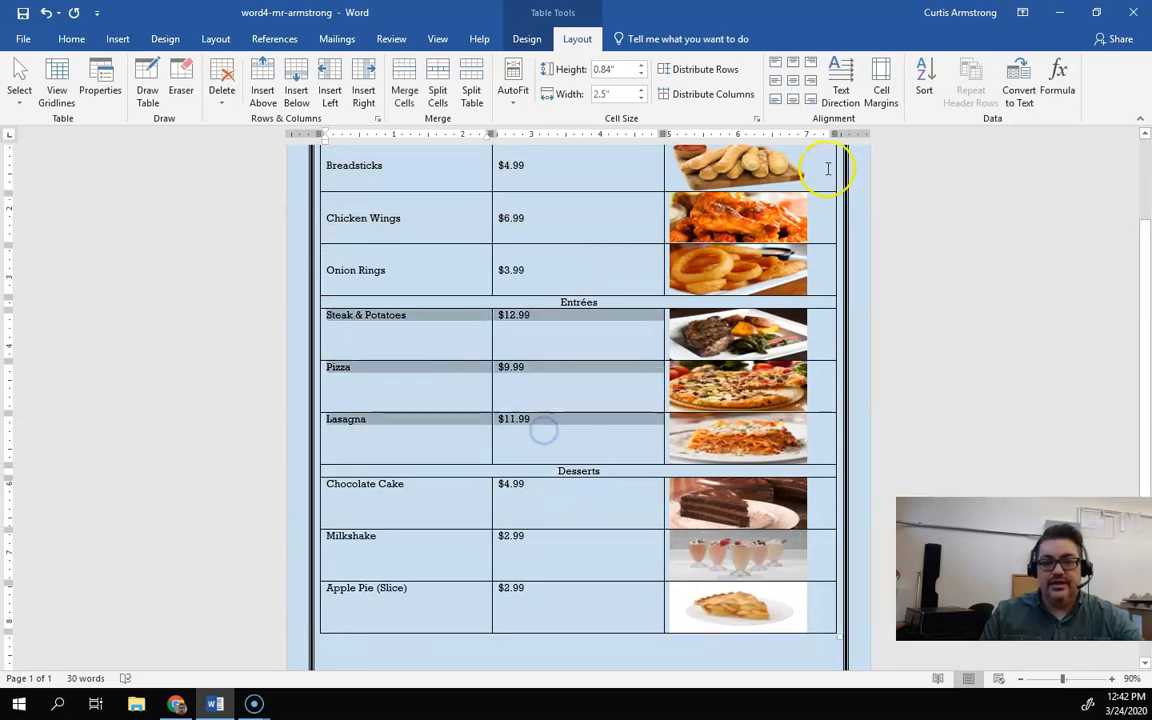
left_click(775, 81)
Step: Apply Align Center Left to the dessert item and price cells and deselect them
scroll(570, 304, "down", 1)
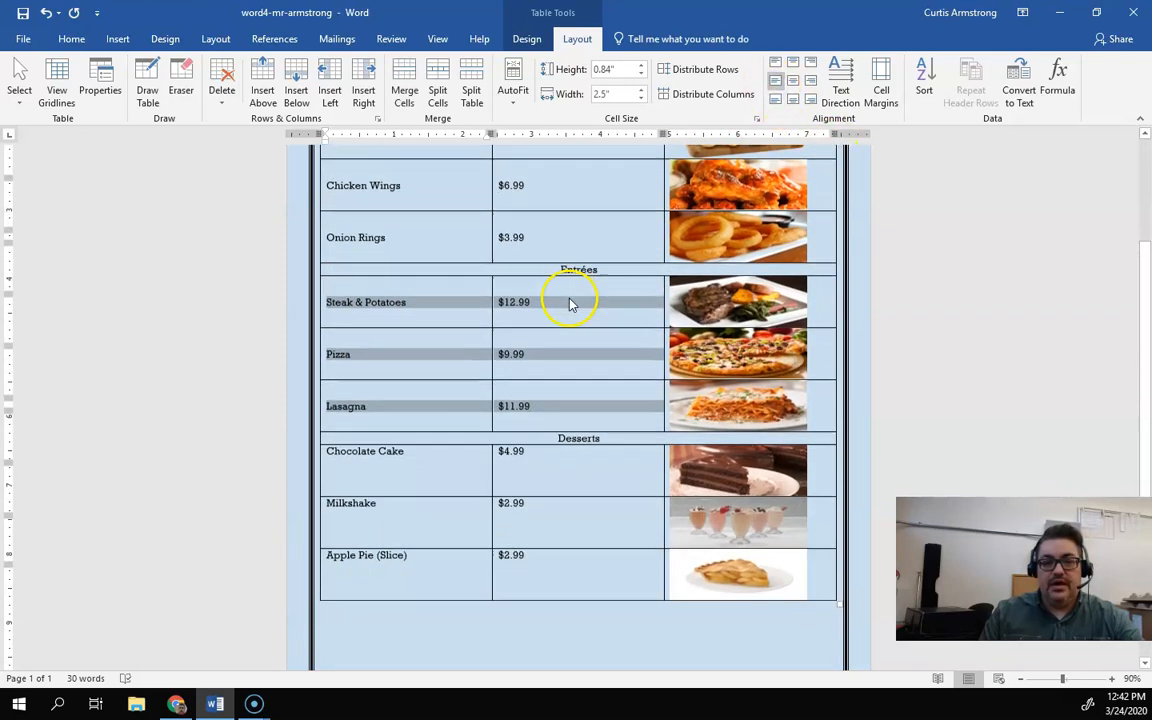
scroll(570, 304, "down", 1)
left_click_drag(329, 417, 509, 527)
left_click(775, 81)
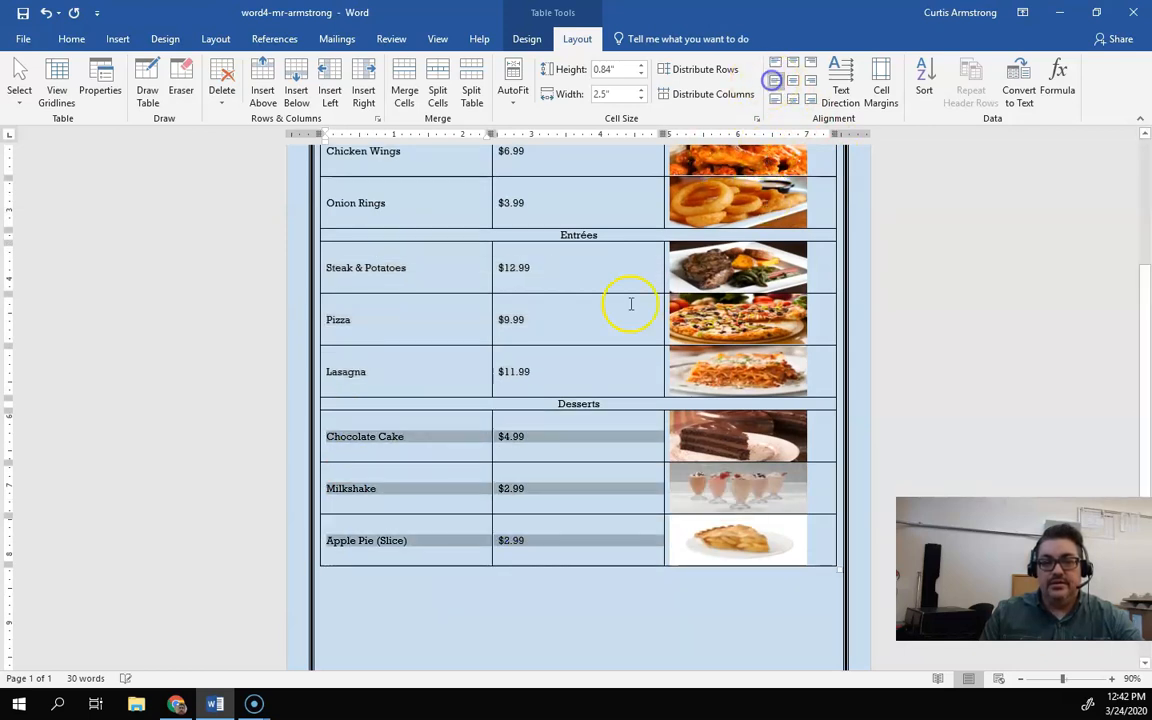
left_click(905, 363)
Step: Set the Appetizers heading's font size to 18
scroll(617, 380, "up", 5)
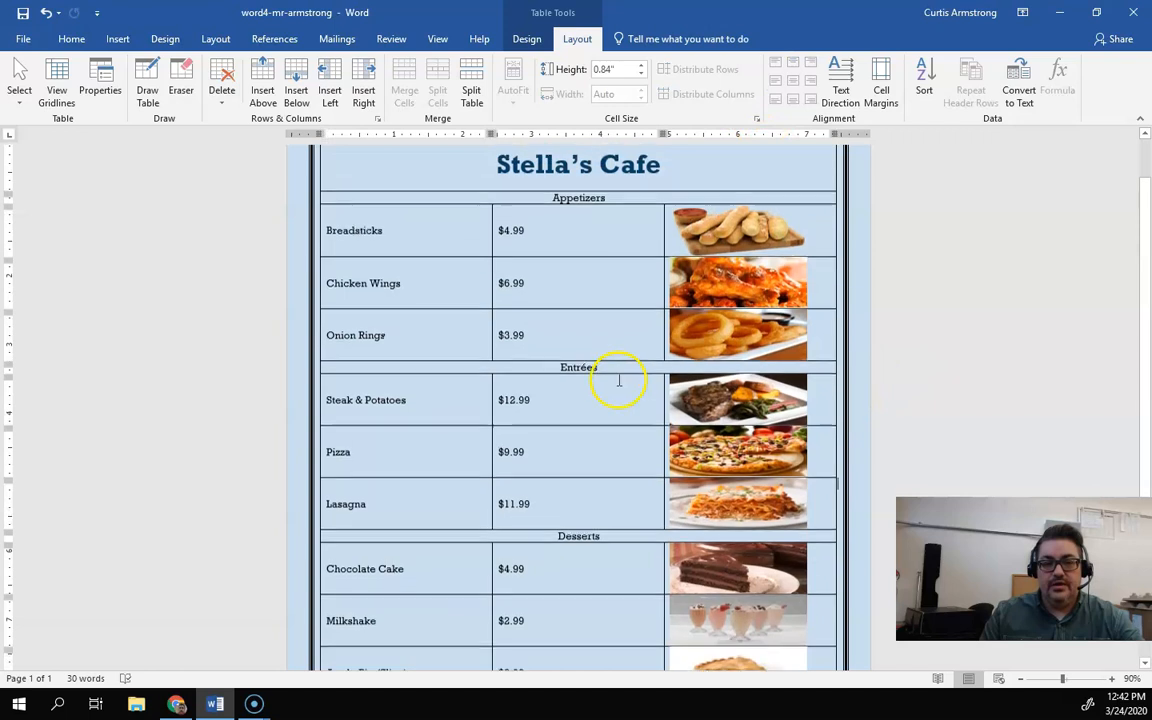
left_click_drag(617, 254, 537, 254)
left_click(625, 277)
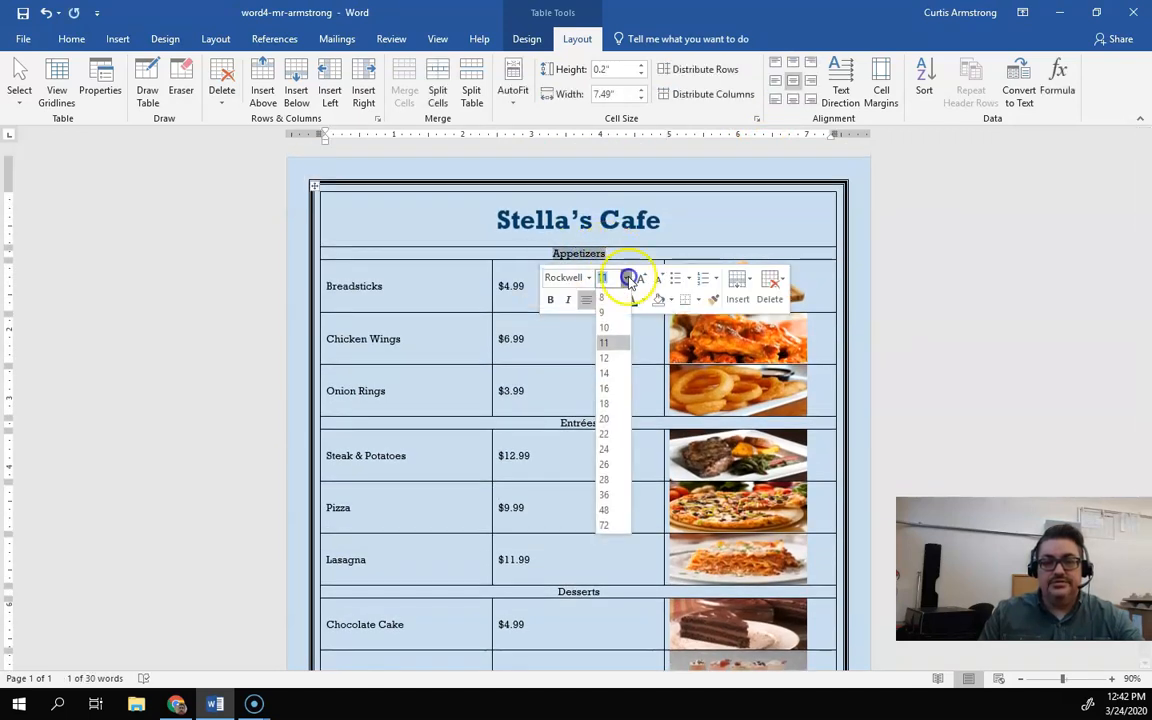
left_click(605, 404)
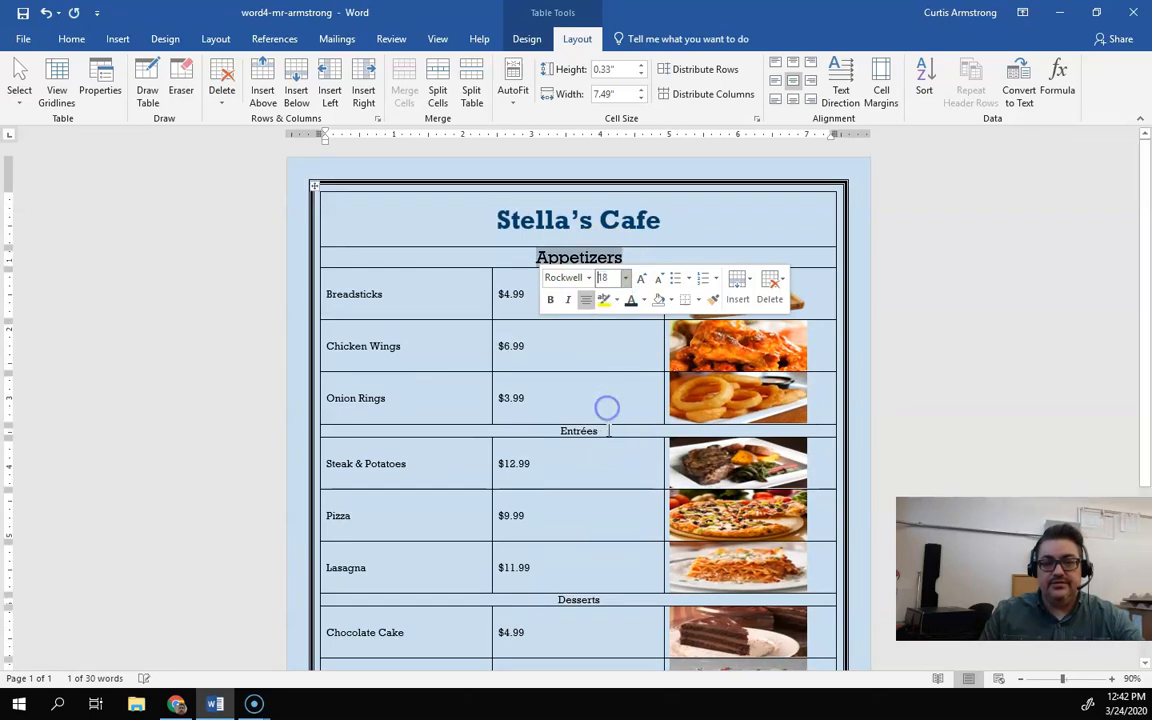
Step: Set the Entrées heading's font size to 18
left_click(605, 432)
left_click_drag(605, 432, 557, 431)
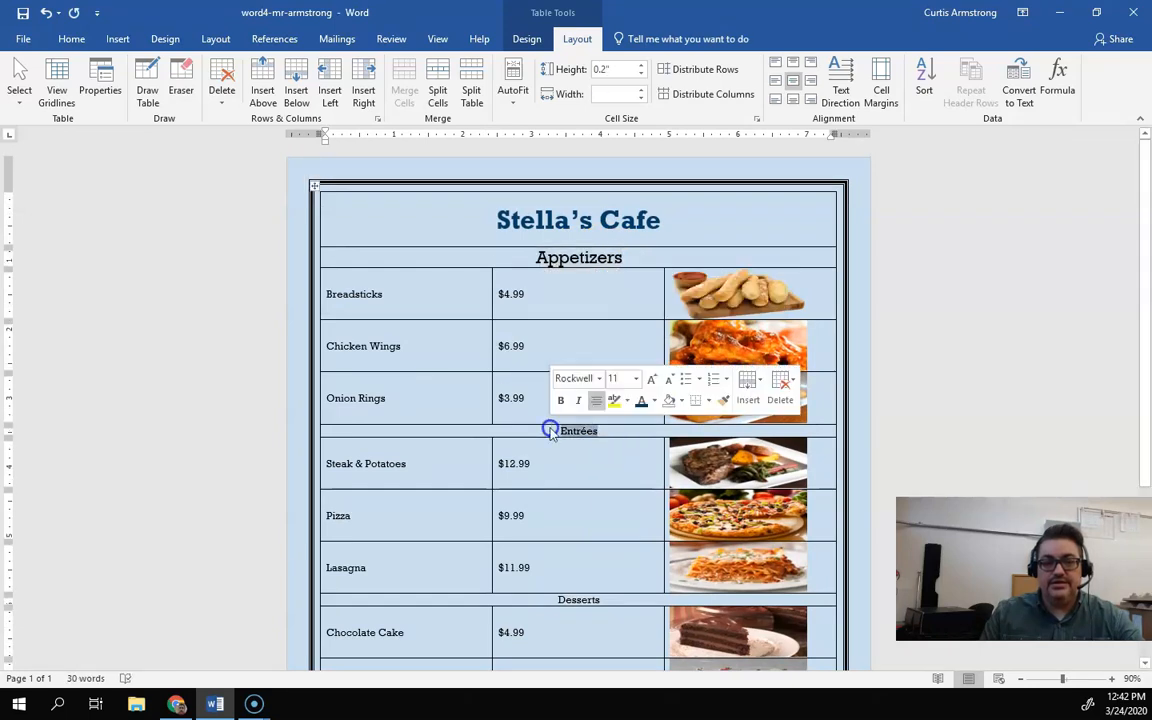
left_click(637, 380)
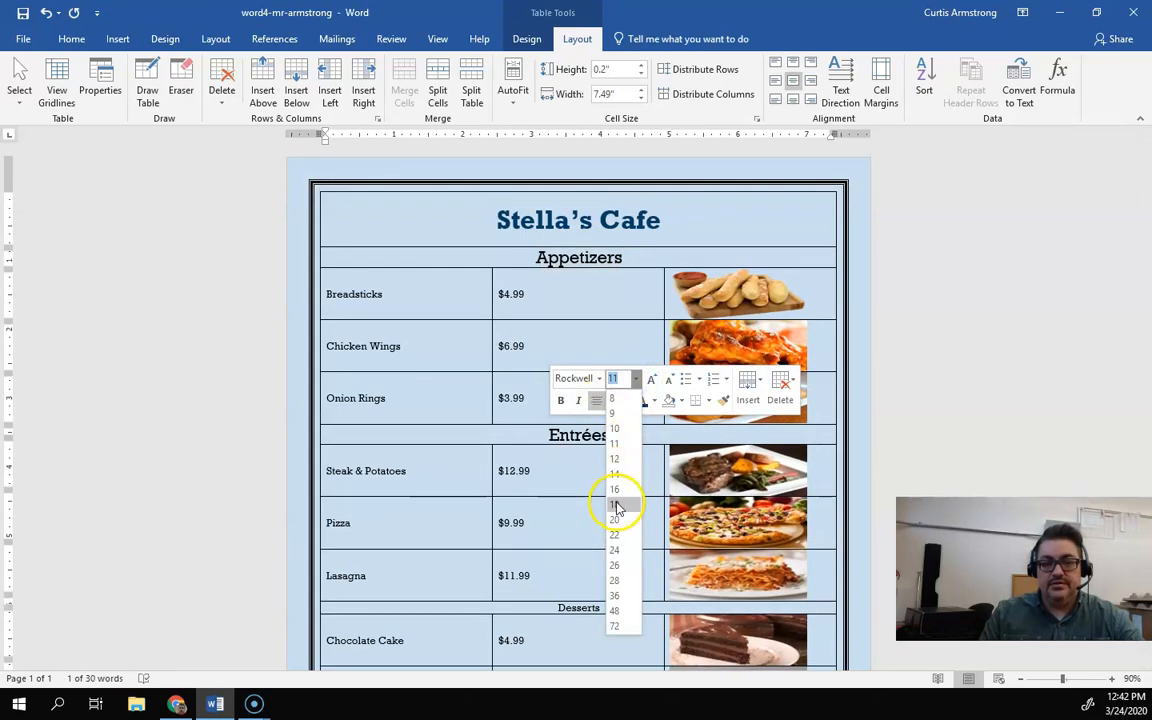
left_click(617, 496)
Step: Set the Desserts heading's font size to 18 and deselect it
scroll(614, 484, "down", 2)
left_click_drag(610, 507, 553, 507)
left_click(640, 455)
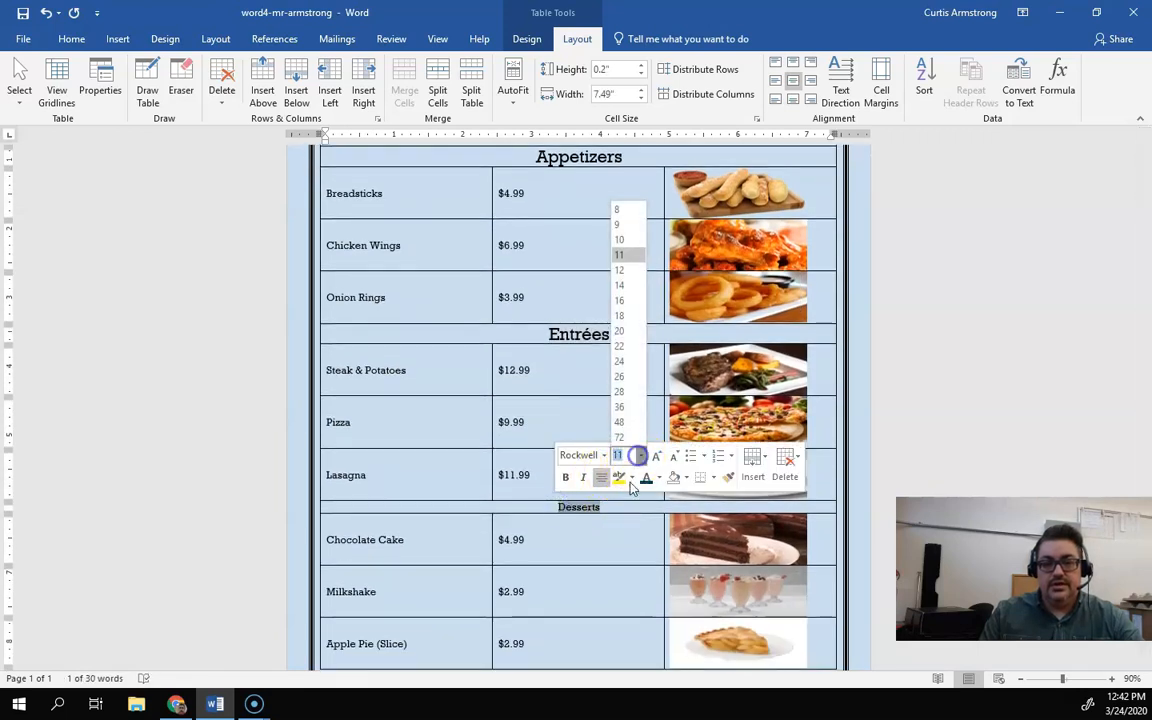
left_click(621, 316)
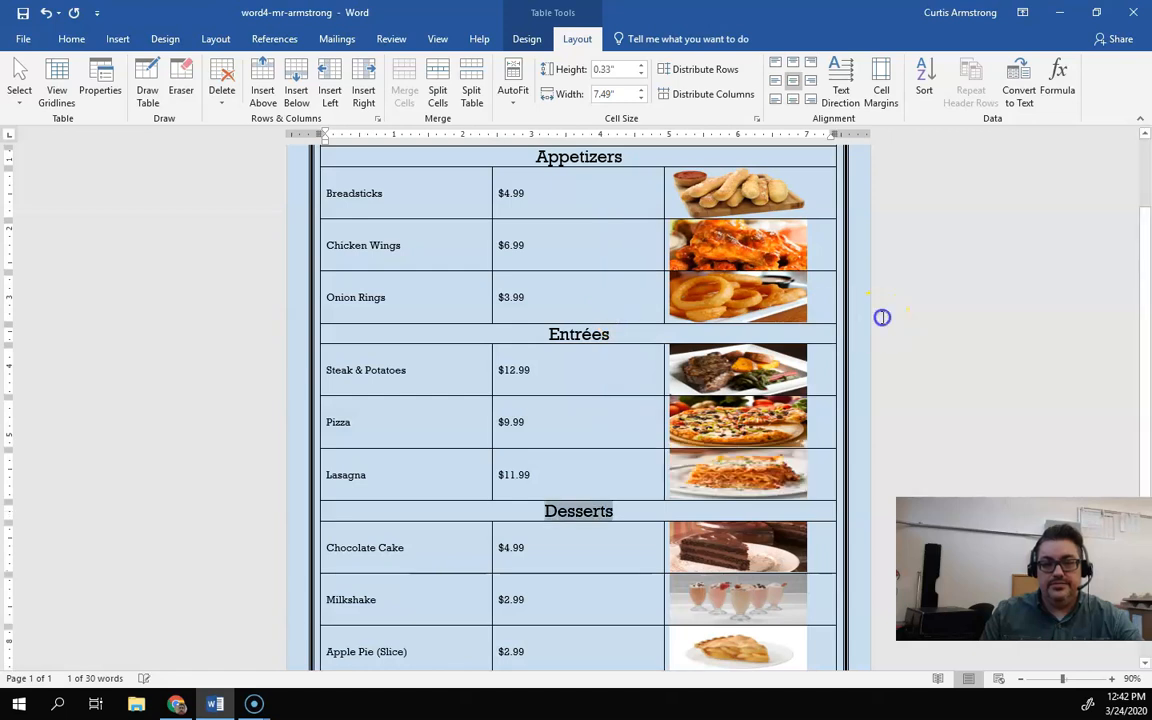
left_click(882, 316)
scroll(884, 316, "down", 3)
scroll(886, 317, "up", 5)
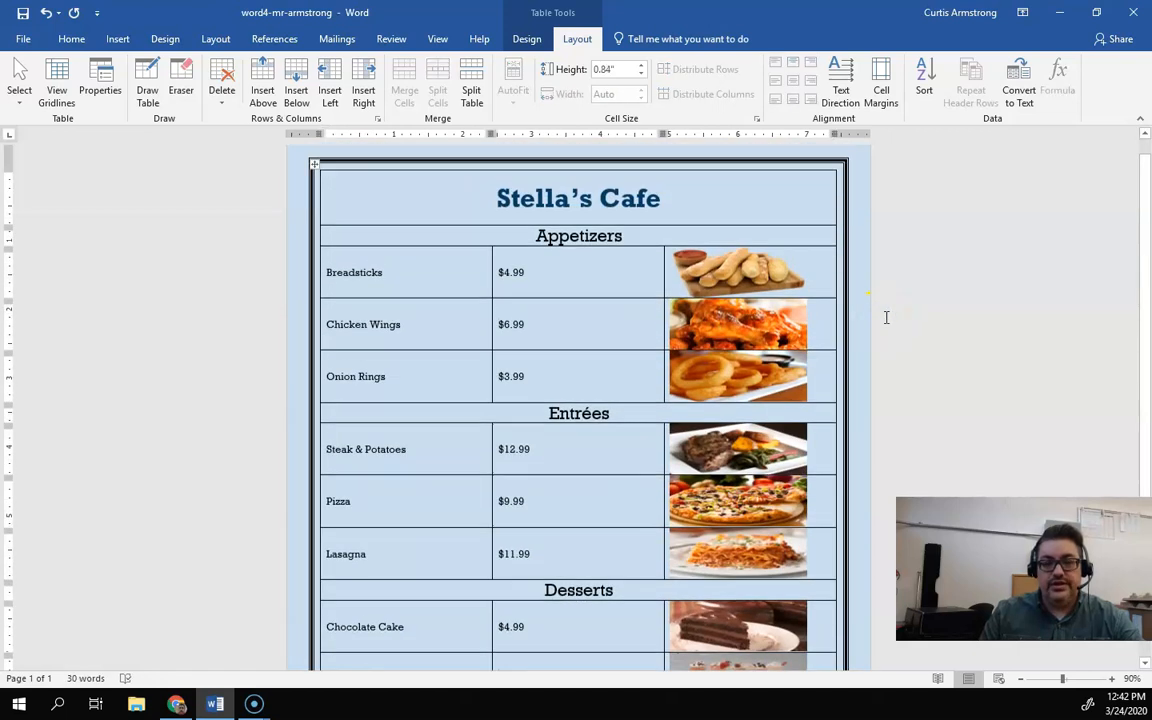
left_click(717, 270)
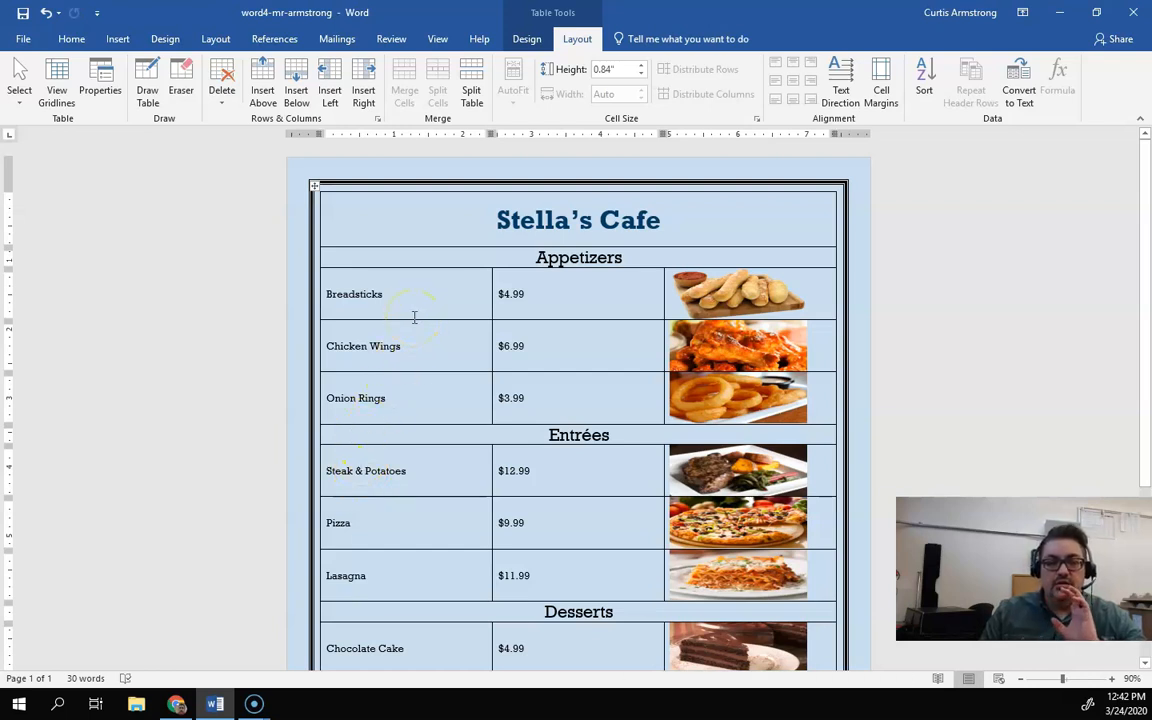
left_click(396, 298)
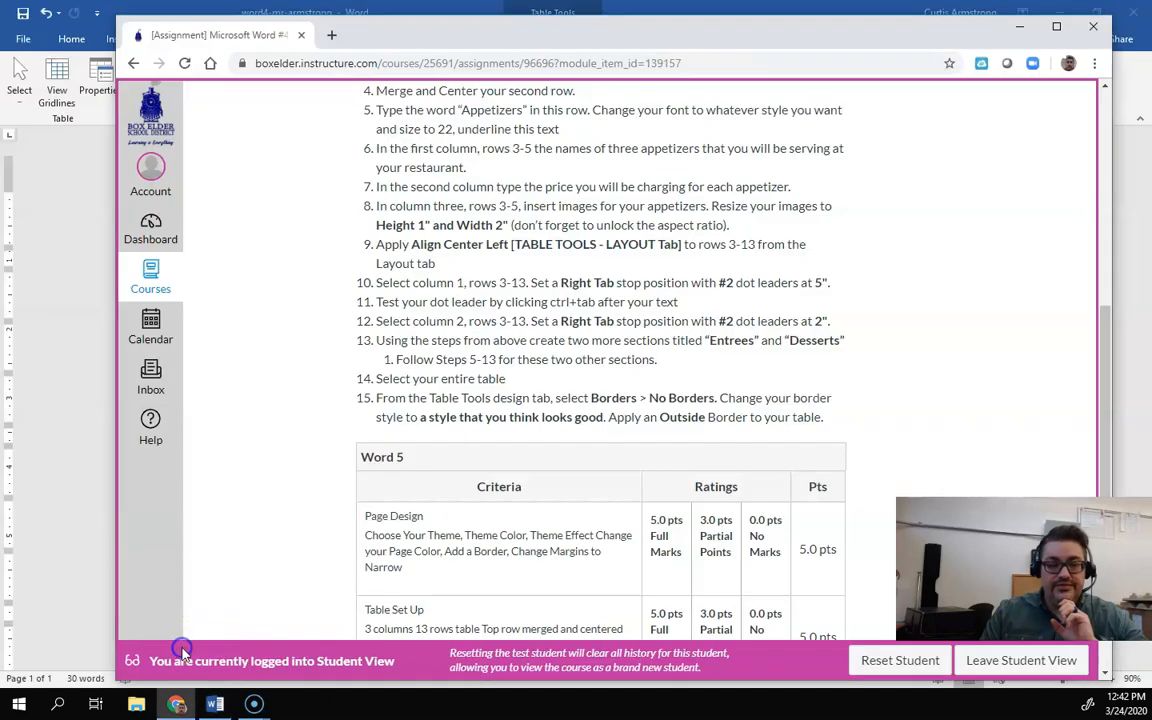
Step: Review the assignment's instruction for the first column's dot-leader tab stop
left_click(168, 605)
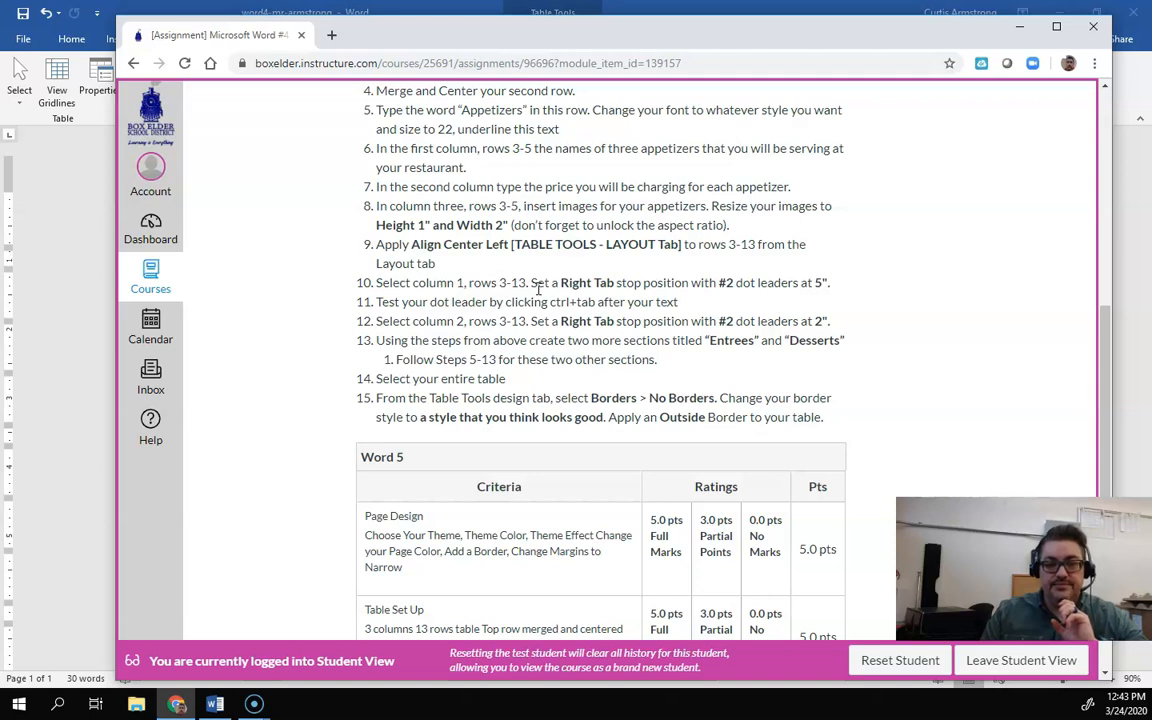
left_click_drag(377, 282, 510, 282)
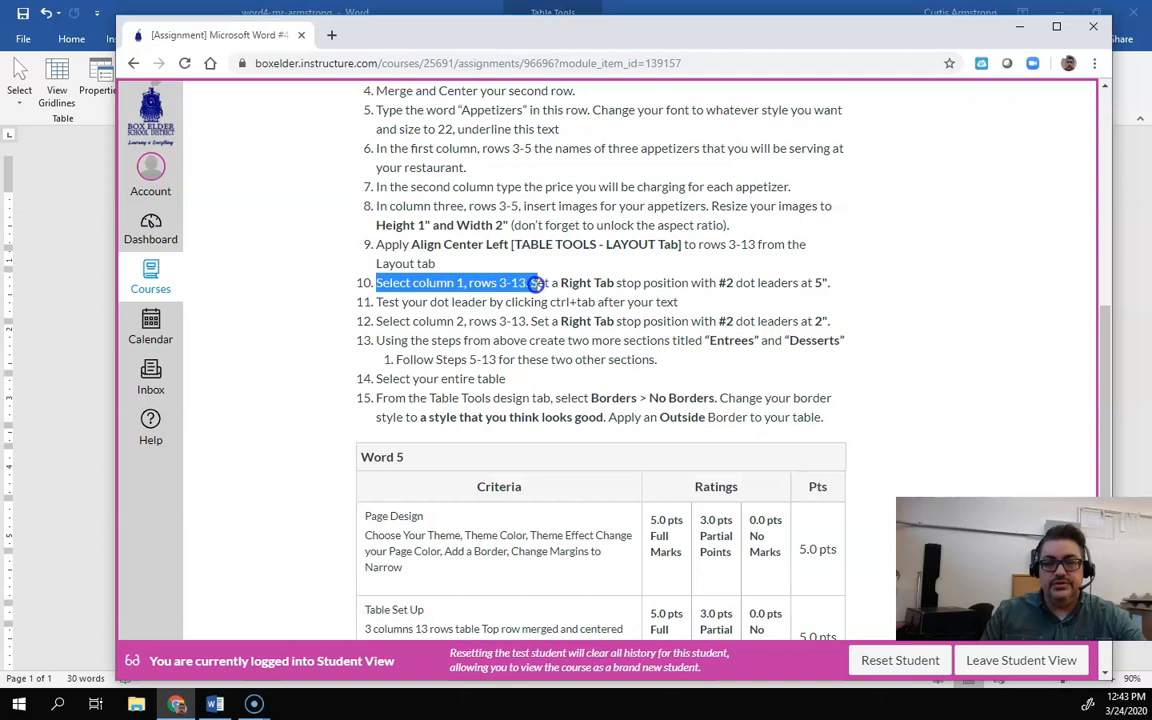
left_click(548, 285)
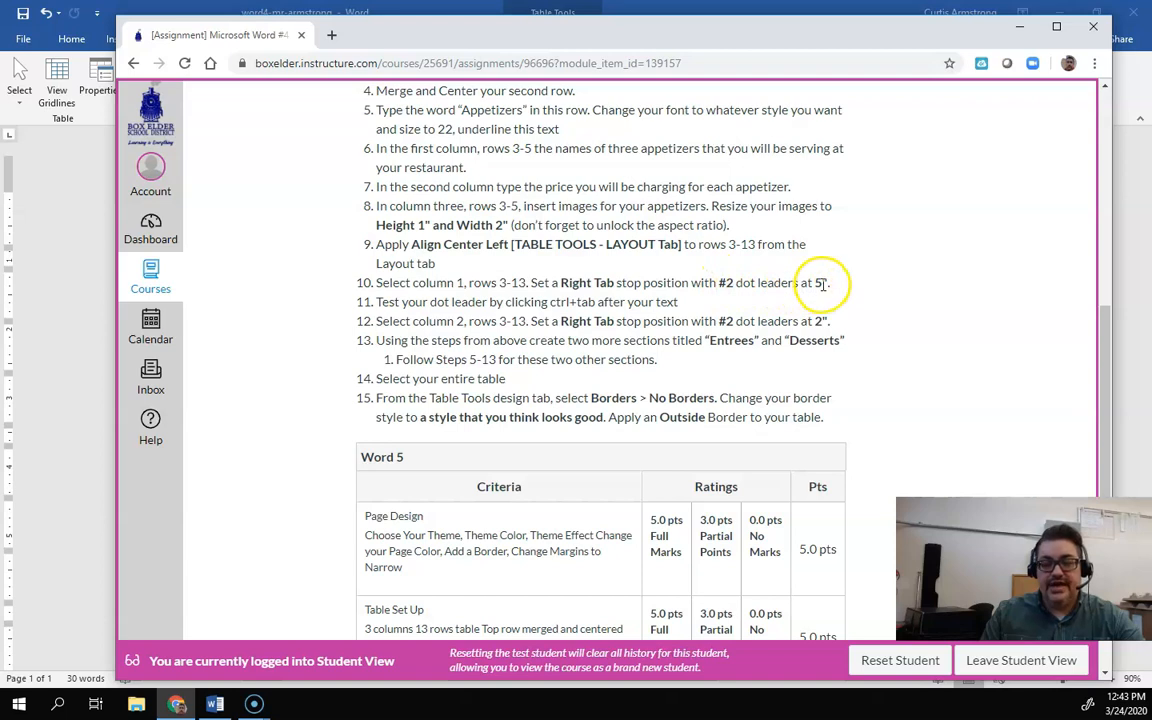
left_click(215, 704)
Step: Set a right tab stop at 5" with leader style 2 for the first column's cells from Breadsticks to Apple Pie
scroll(373, 293, "down", 2)
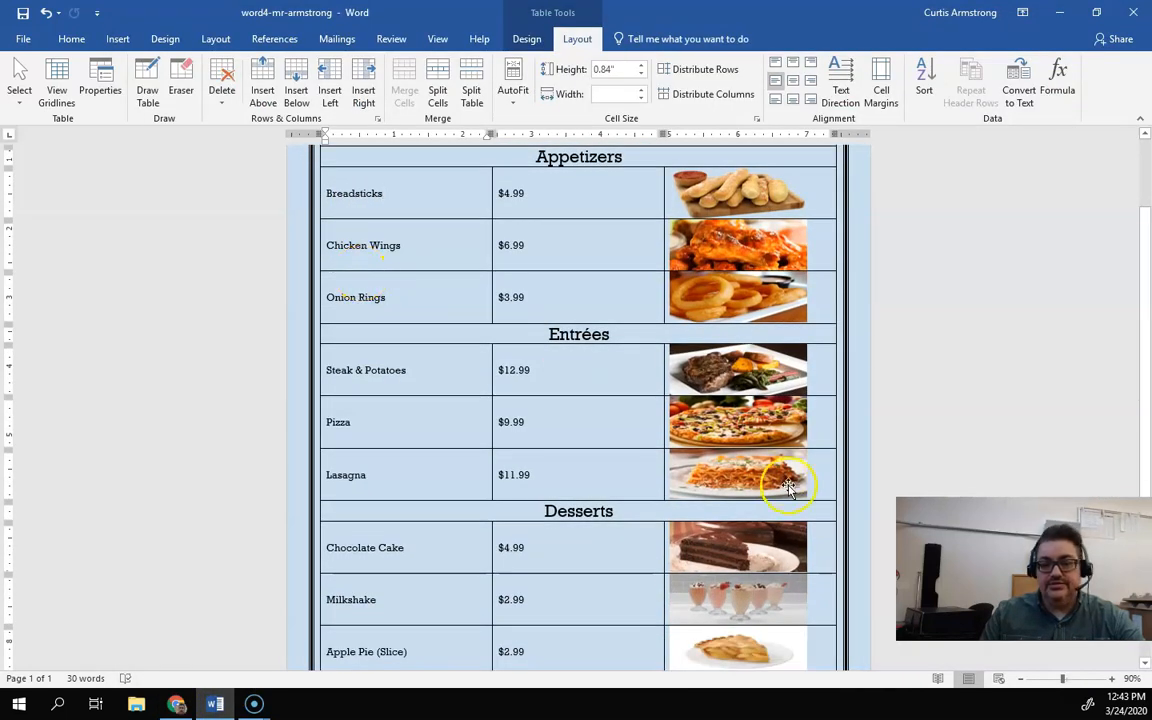
left_click_drag(409, 651, 324, 193)
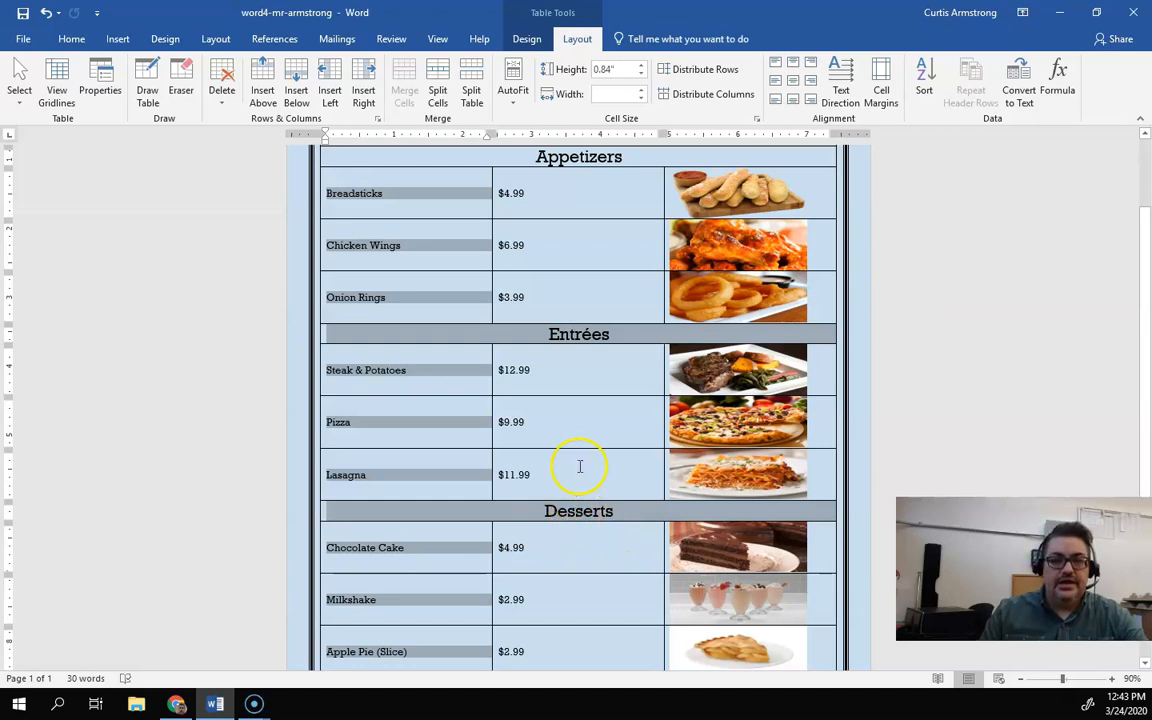
left_click(72, 40)
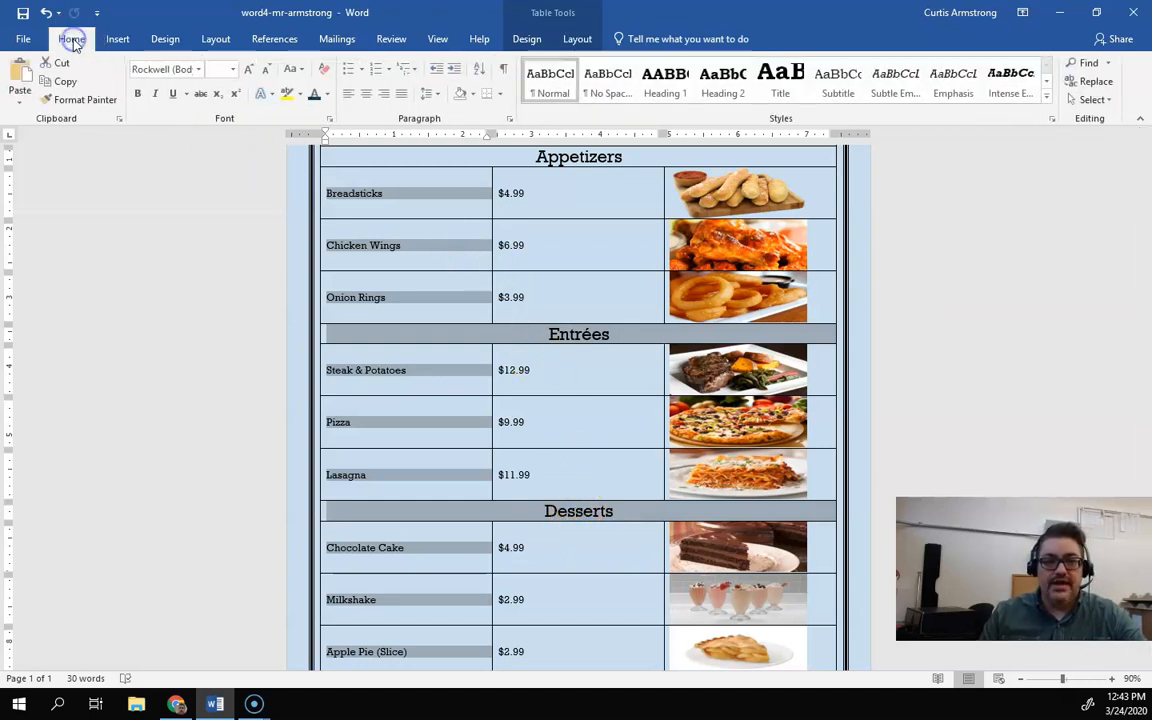
left_click(510, 122)
left_click_drag(607, 240, 641, 118)
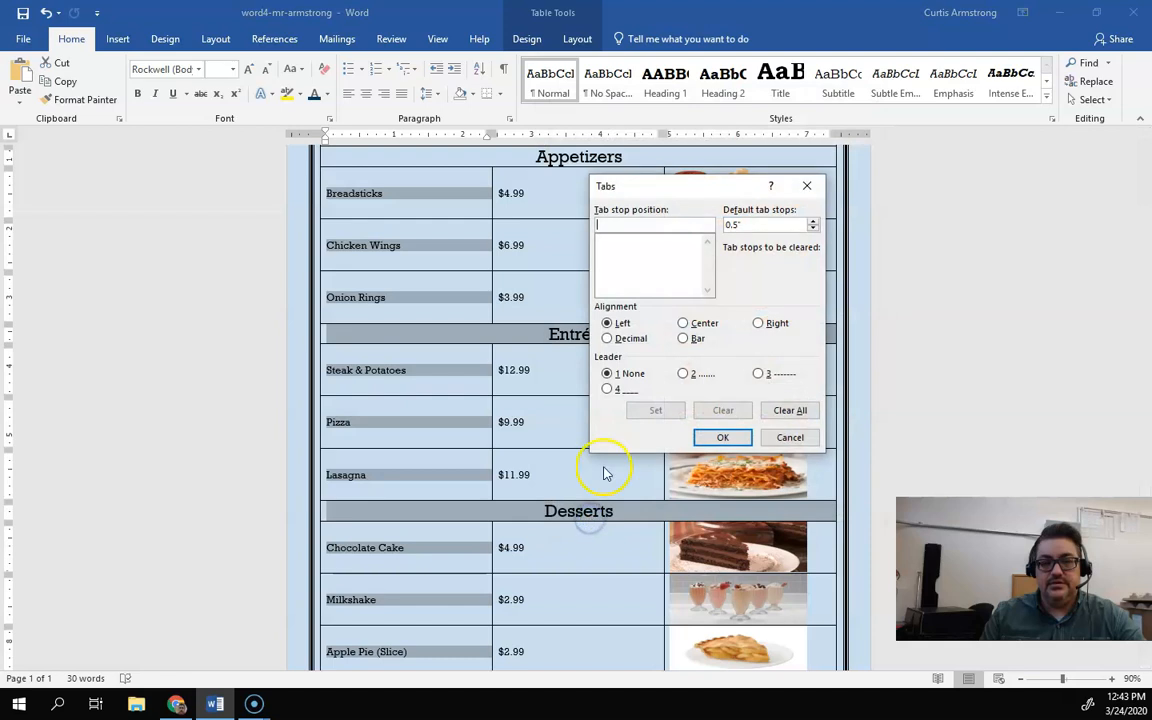
left_click_drag(651, 190, 690, 194)
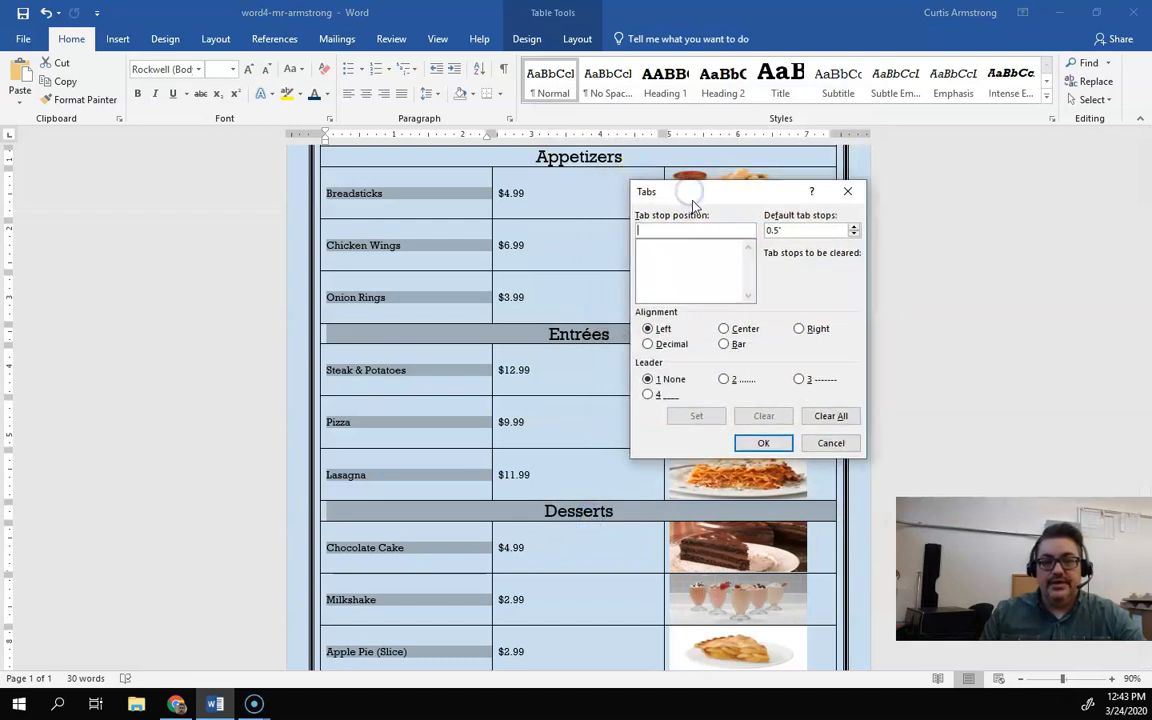
left_click(685, 233)
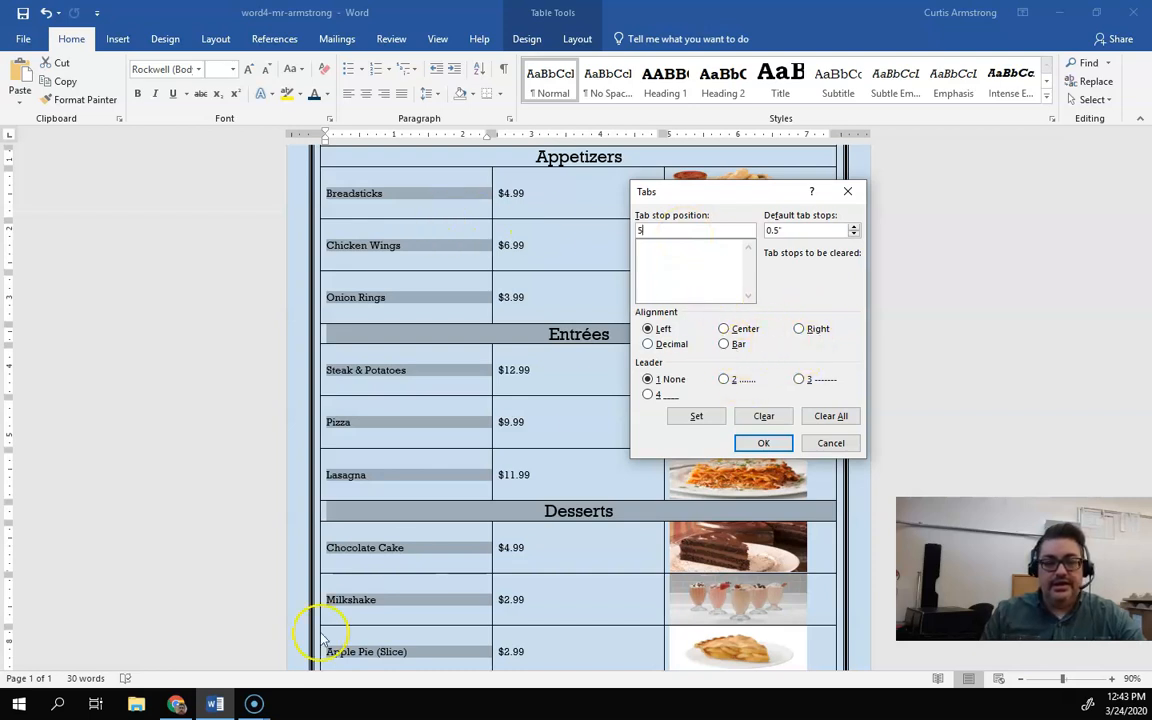
left_click(176, 704)
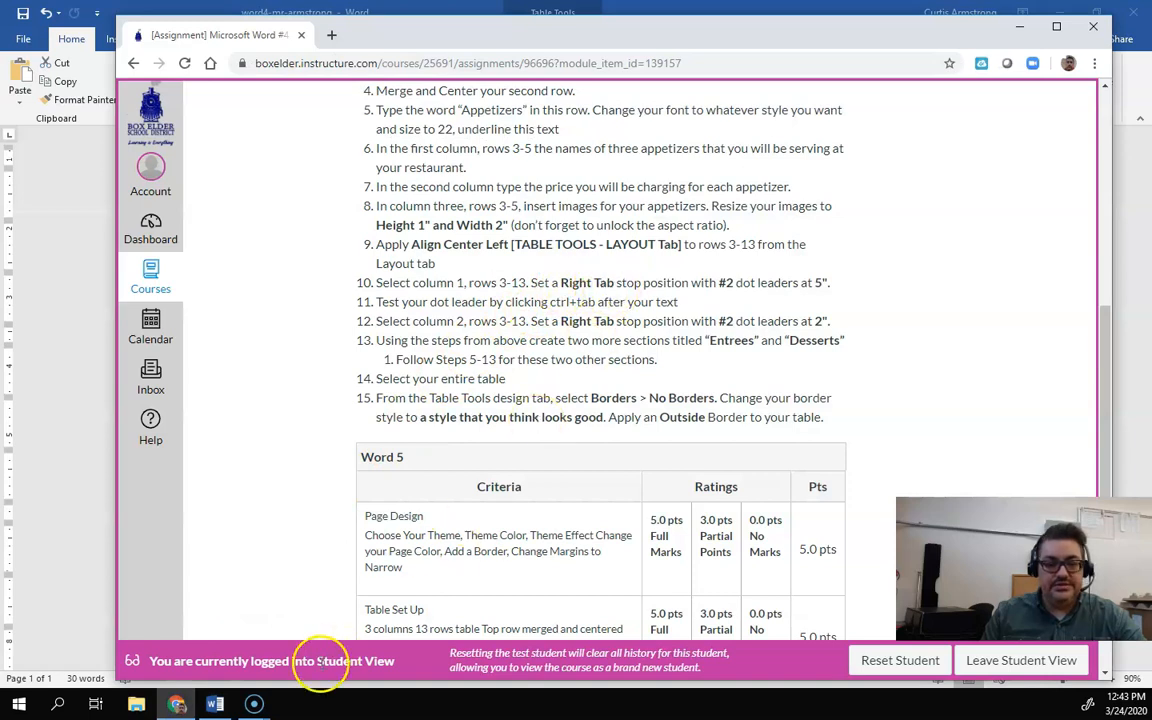
left_click(212, 703)
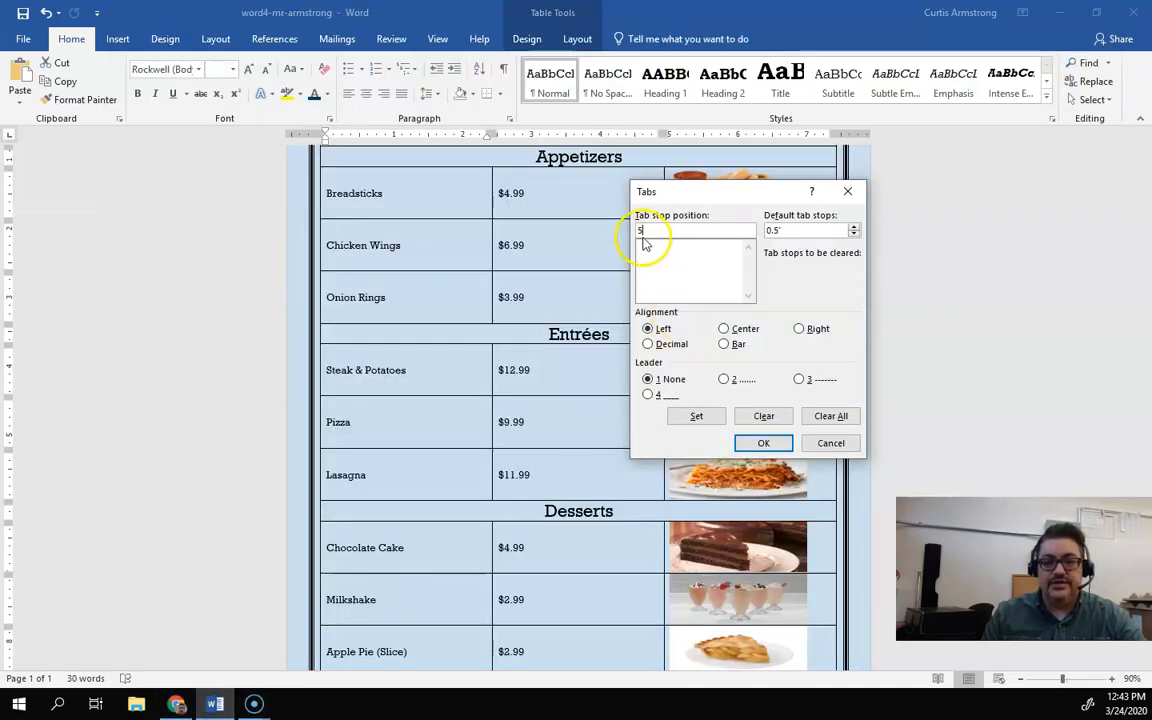
left_click(802, 330)
left_click(733, 380)
left_click(699, 418)
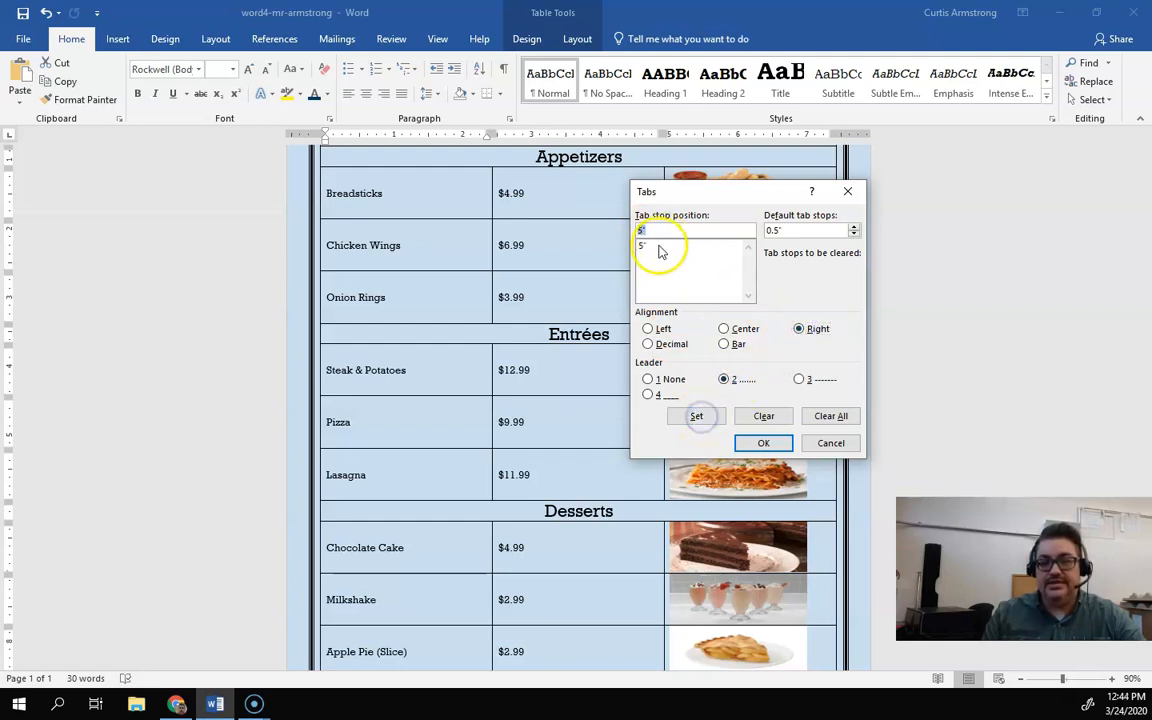
left_click(760, 450)
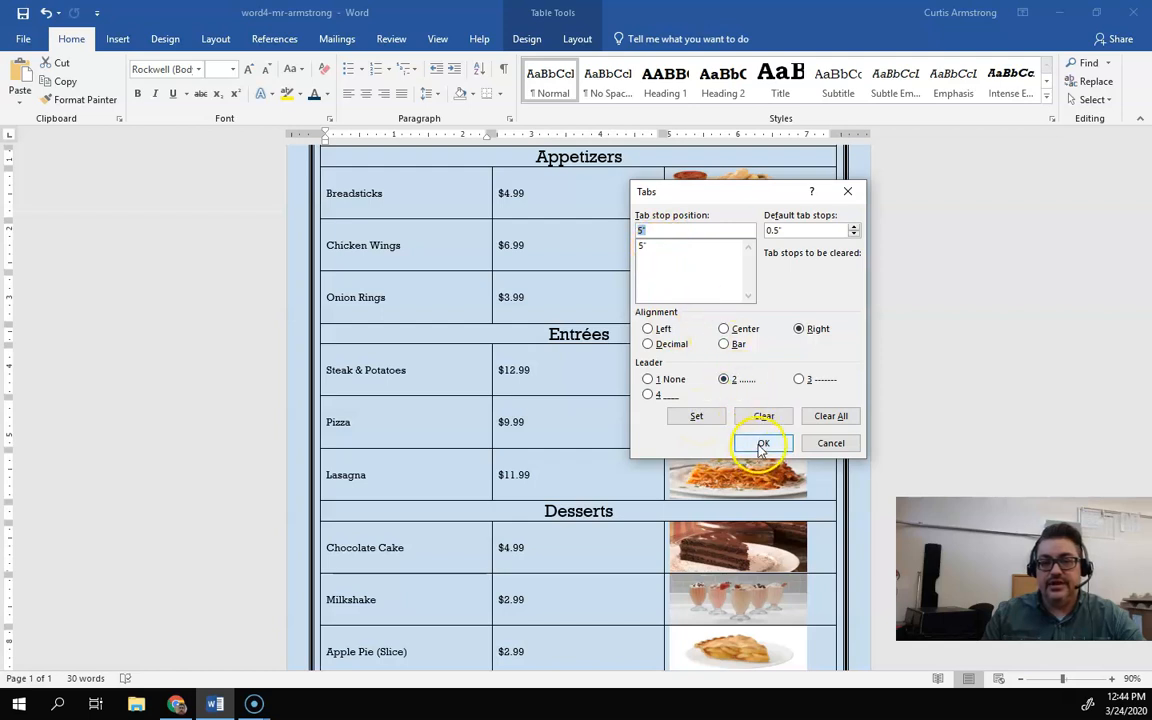
Step: Insert a dot-leader tab after each menu item name in the first column, from Breadsticks to Apple Pie (Slice)
left_click(391, 193)
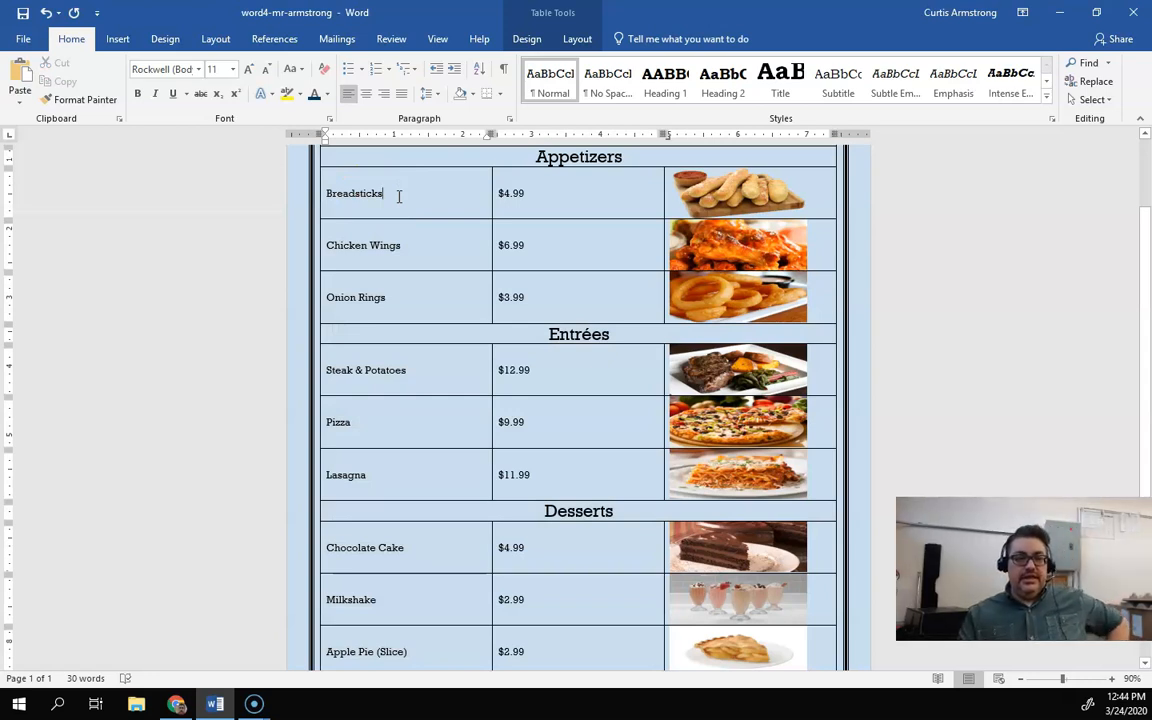
left_click(388, 193)
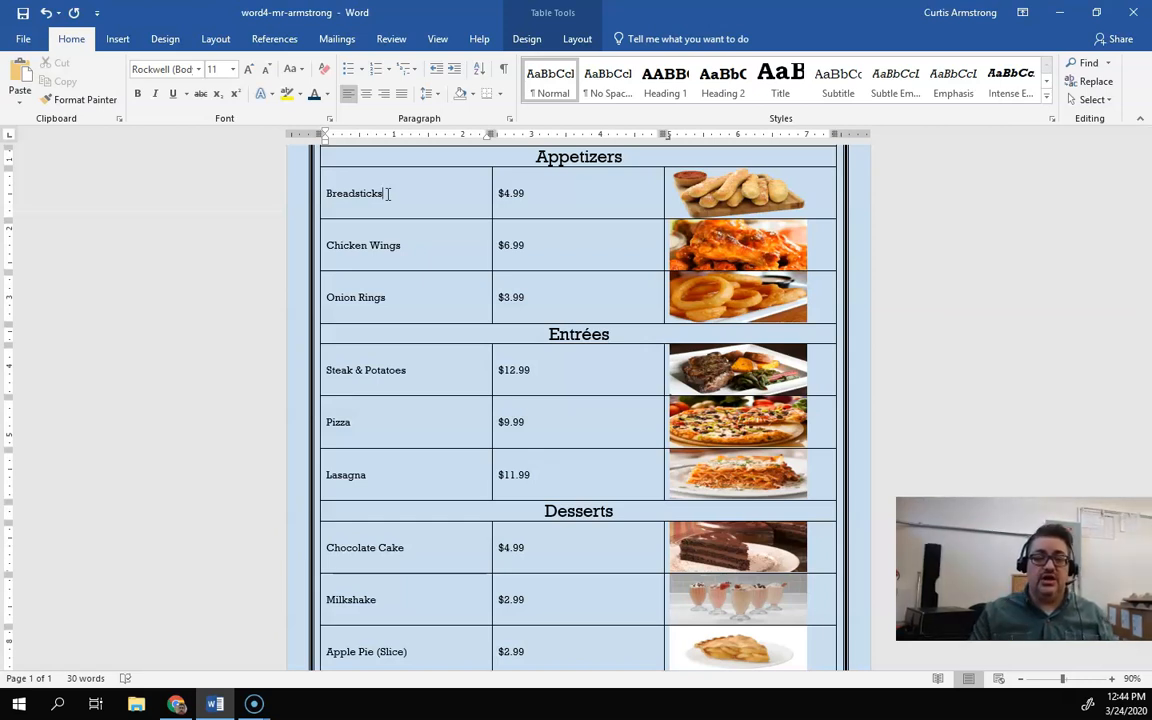
key("ctrl+Tab")
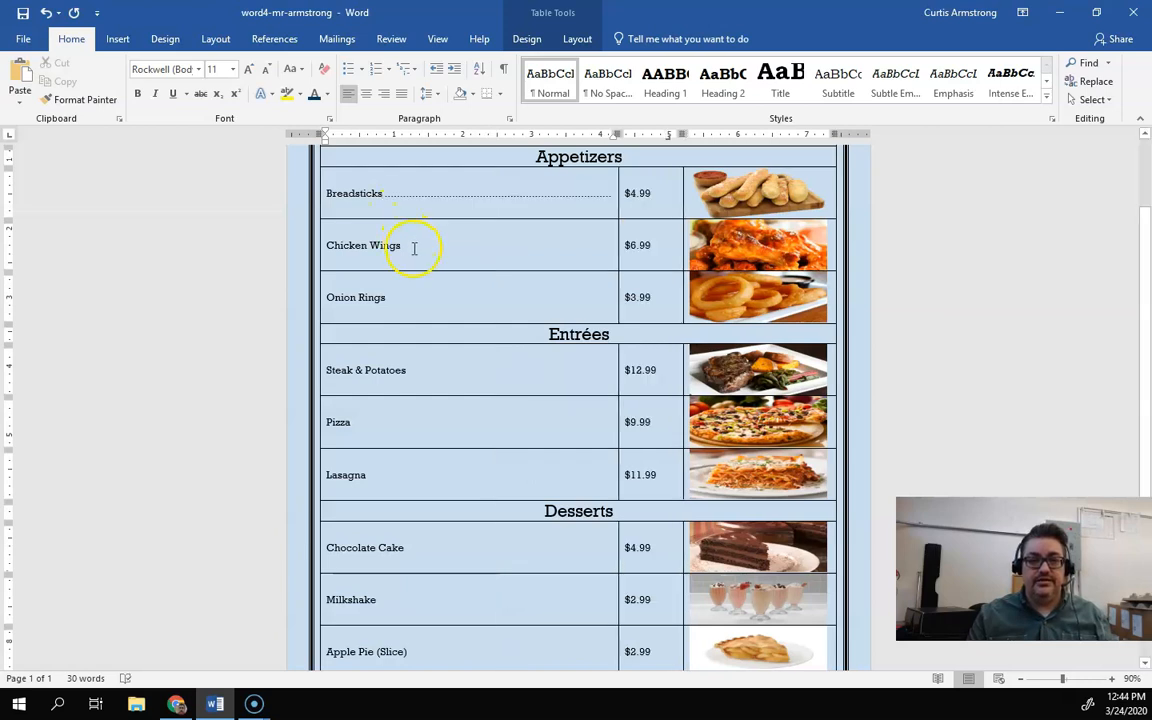
key("ctrl+Tab")
left_click(411, 297)
key("ctrl+Tab")
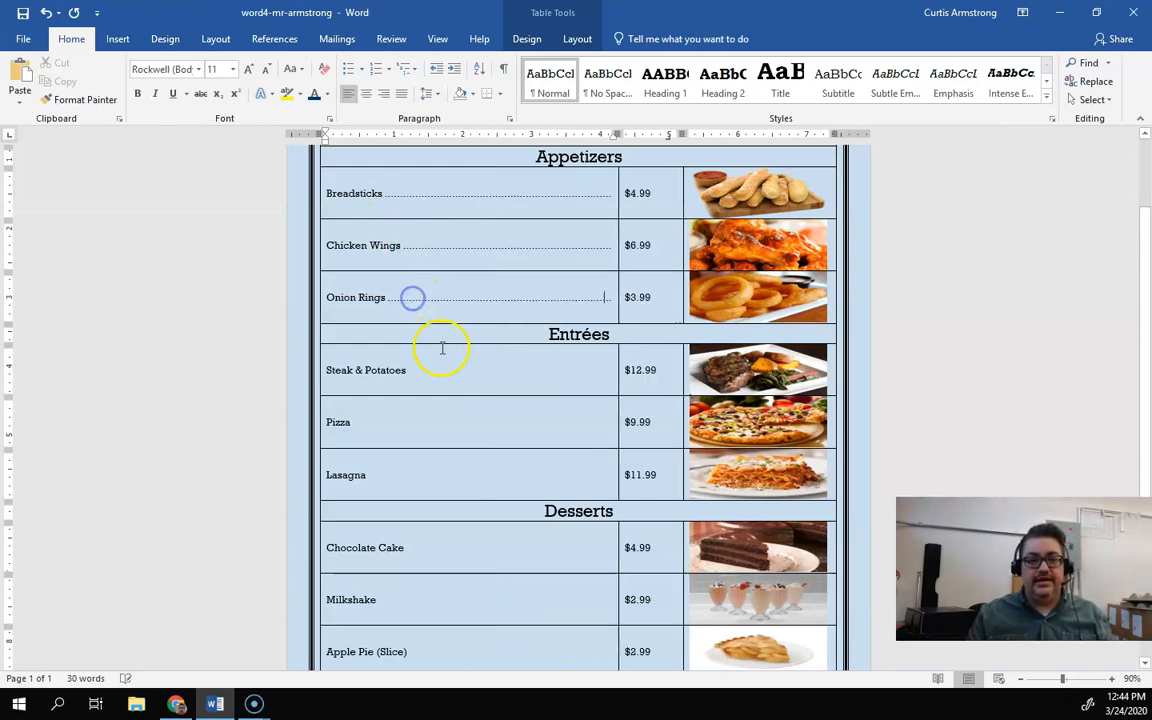
key("ctrl+Tab")
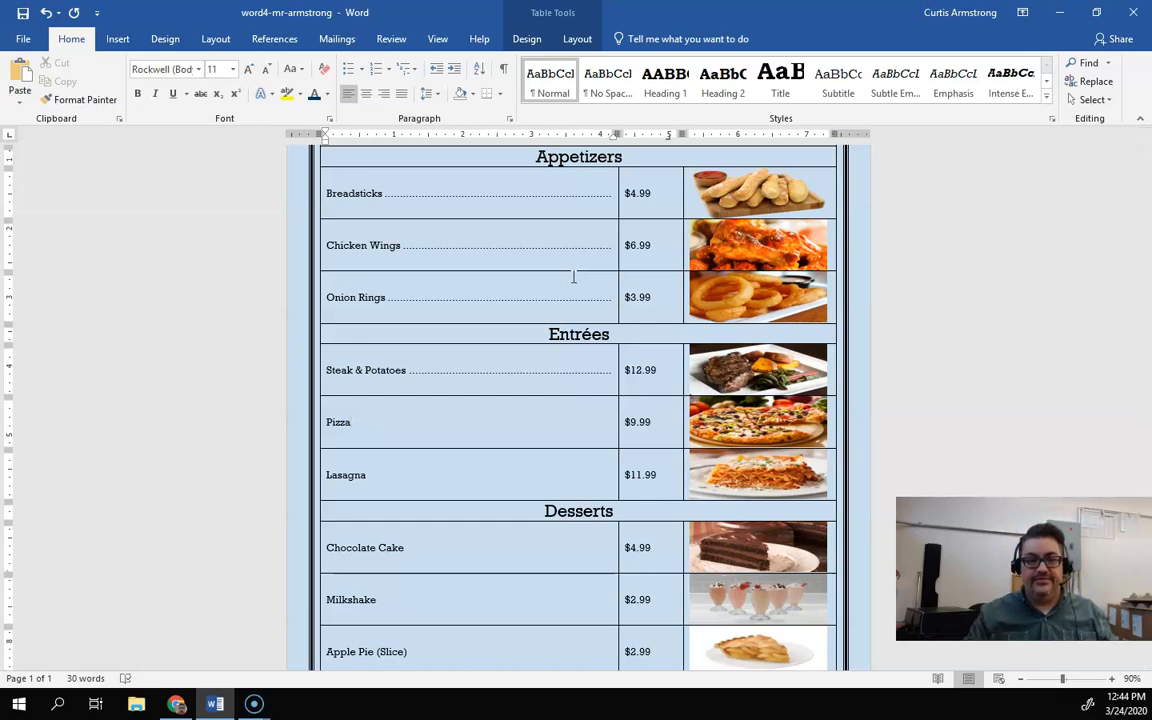
key("ctrl+Tab")
key("ctrl+Tab")
key("ctrl+Tab")
left_click(408, 599)
key("ctrl+Tab")
left_click(419, 655)
key("ctrl+Tab")
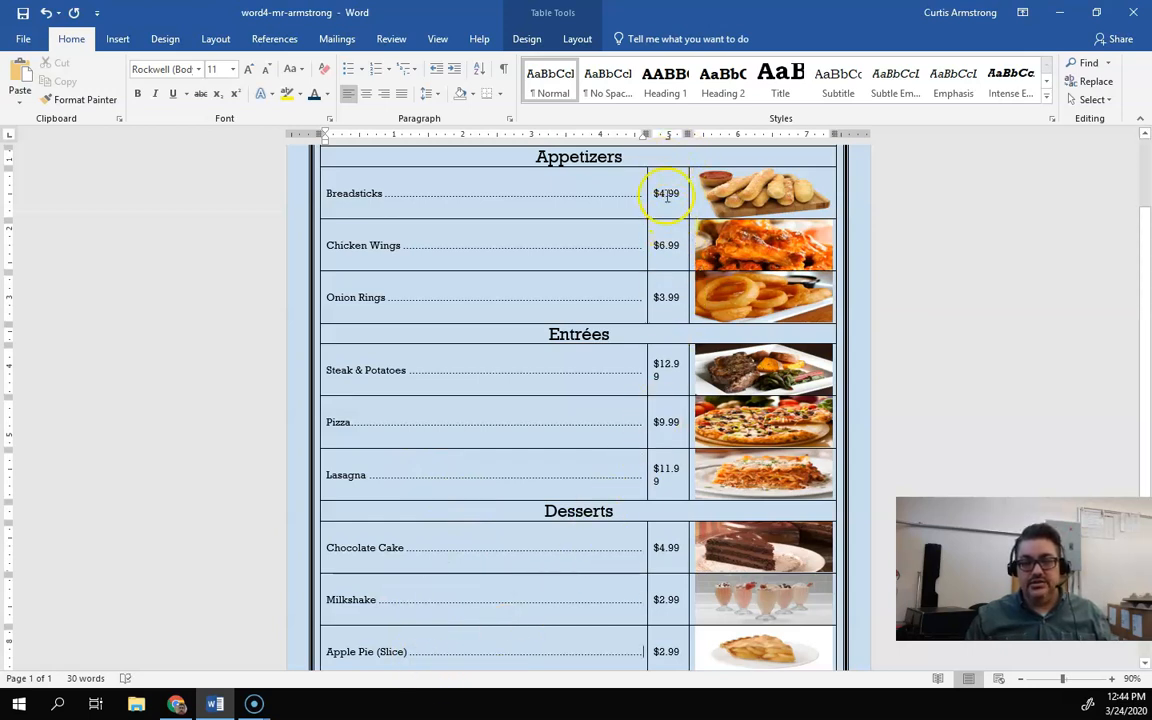
Step: Set a right tab stop at 2" with leader style 2 for the price cells from $4.99 to $2.99
left_click_drag(662, 197, 667, 421)
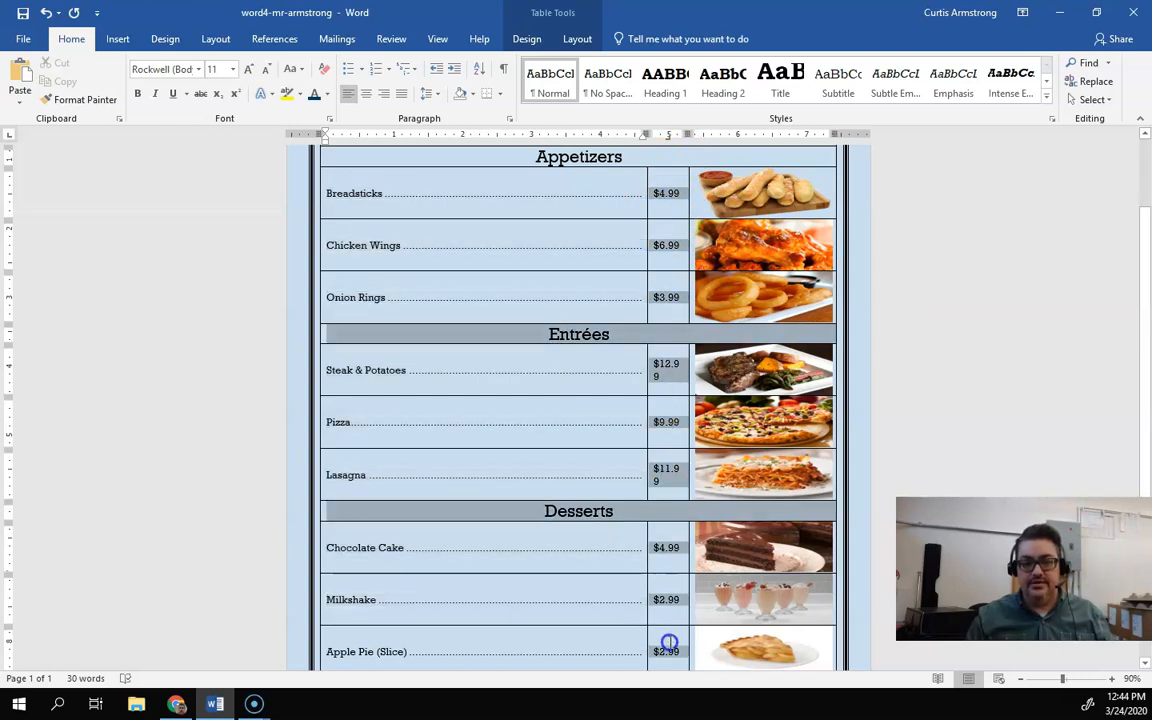
left_click_drag(669, 643, 669, 643)
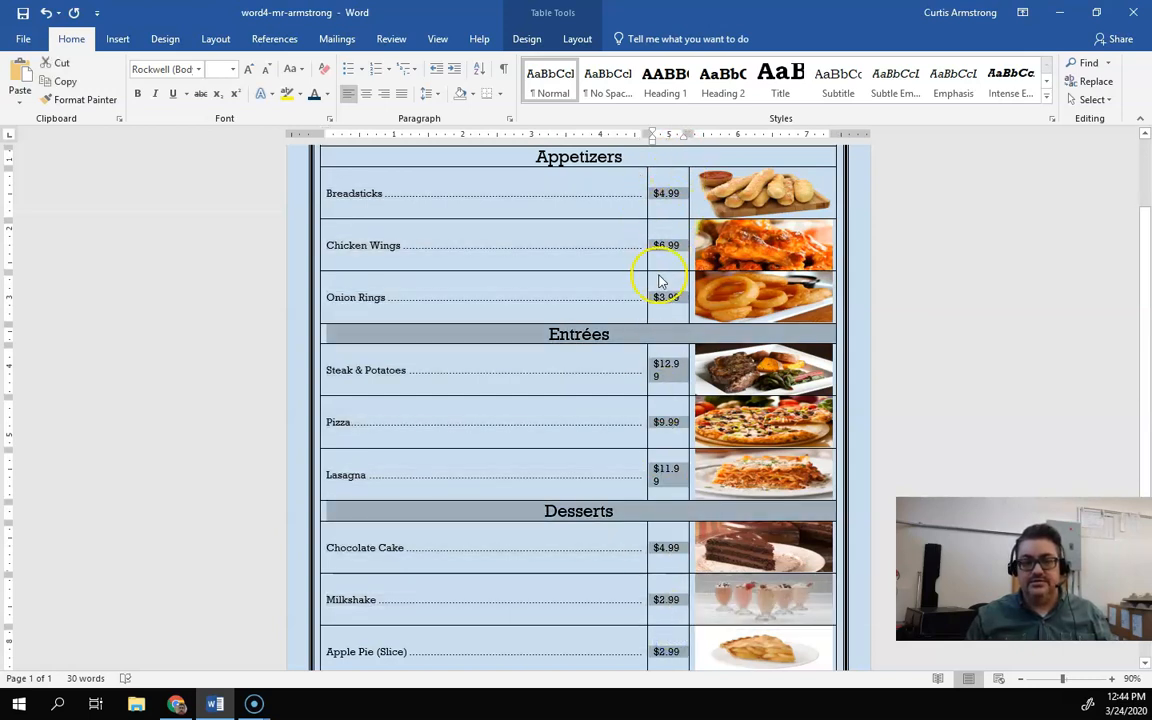
left_click(509, 121)
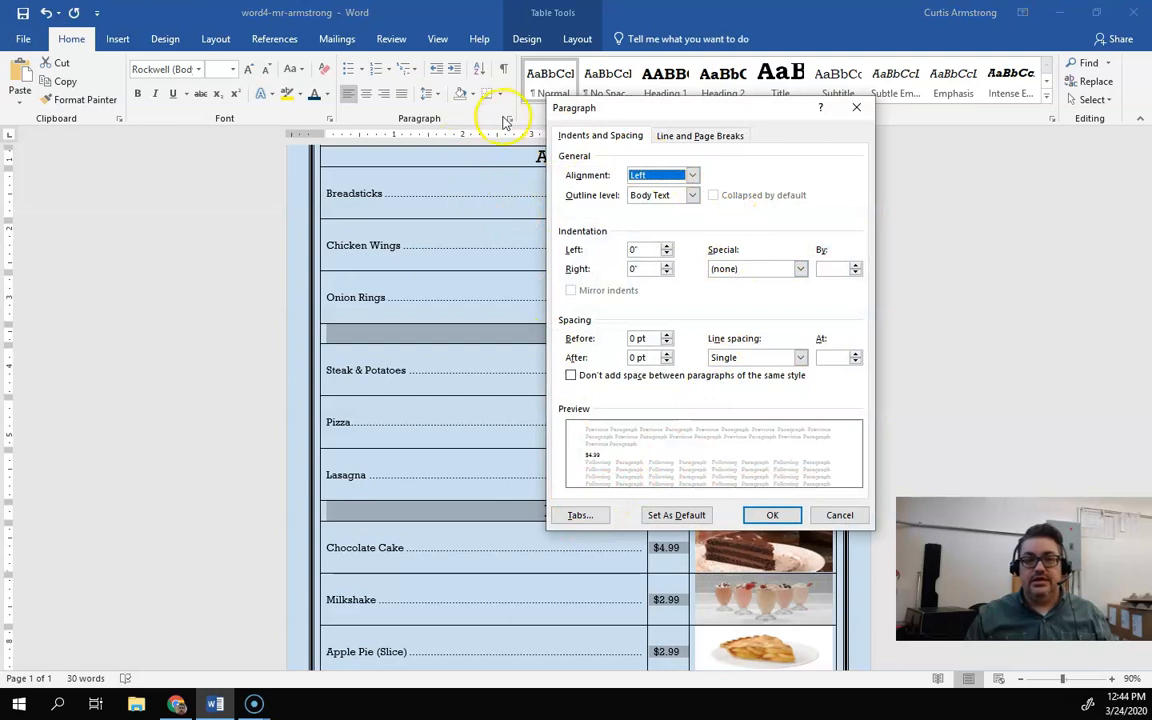
left_click(579, 516)
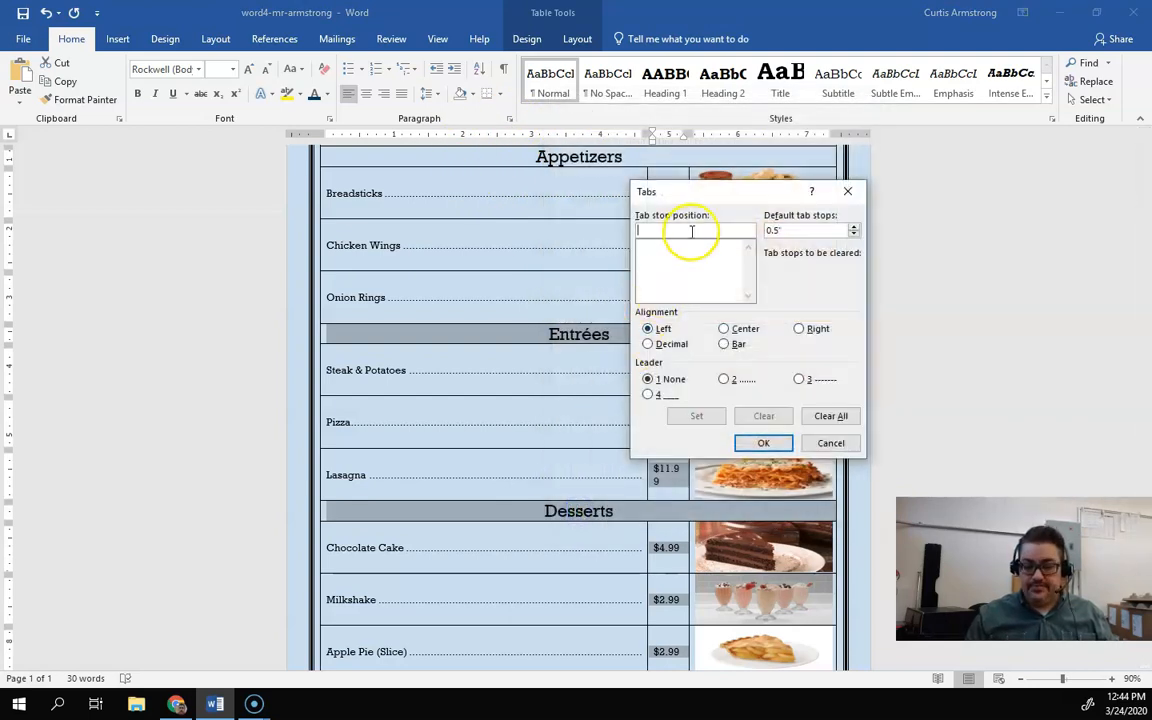
left_click(812, 331)
left_click(728, 380)
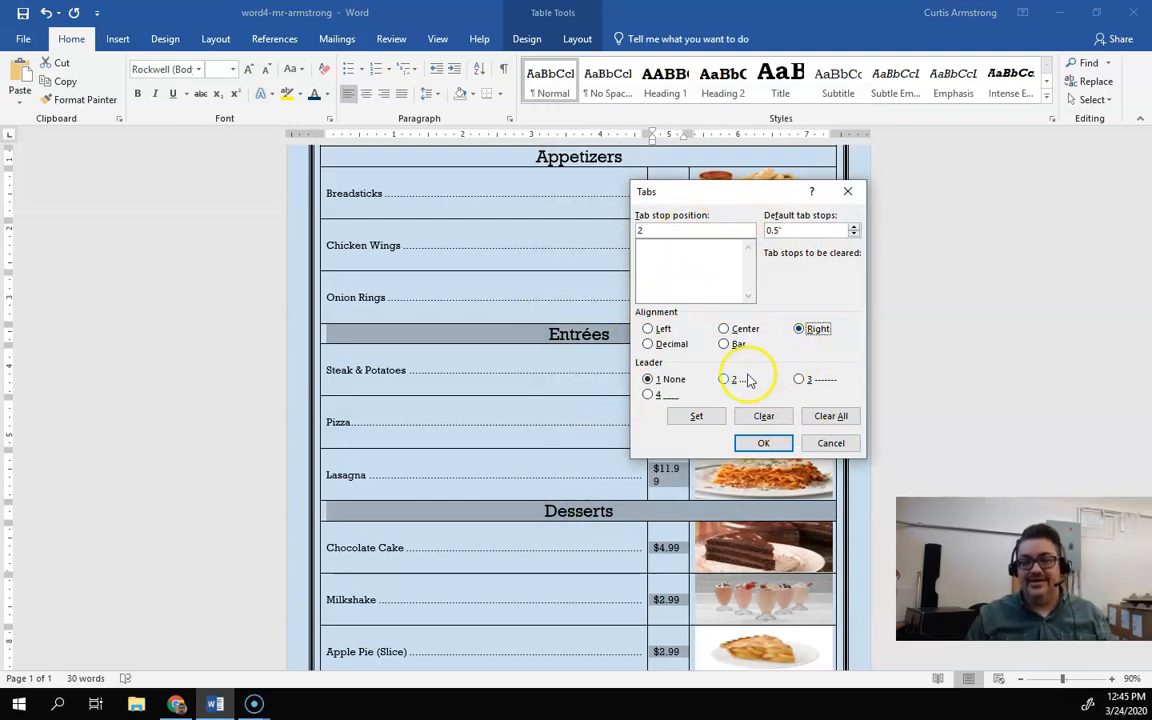
left_click(700, 417)
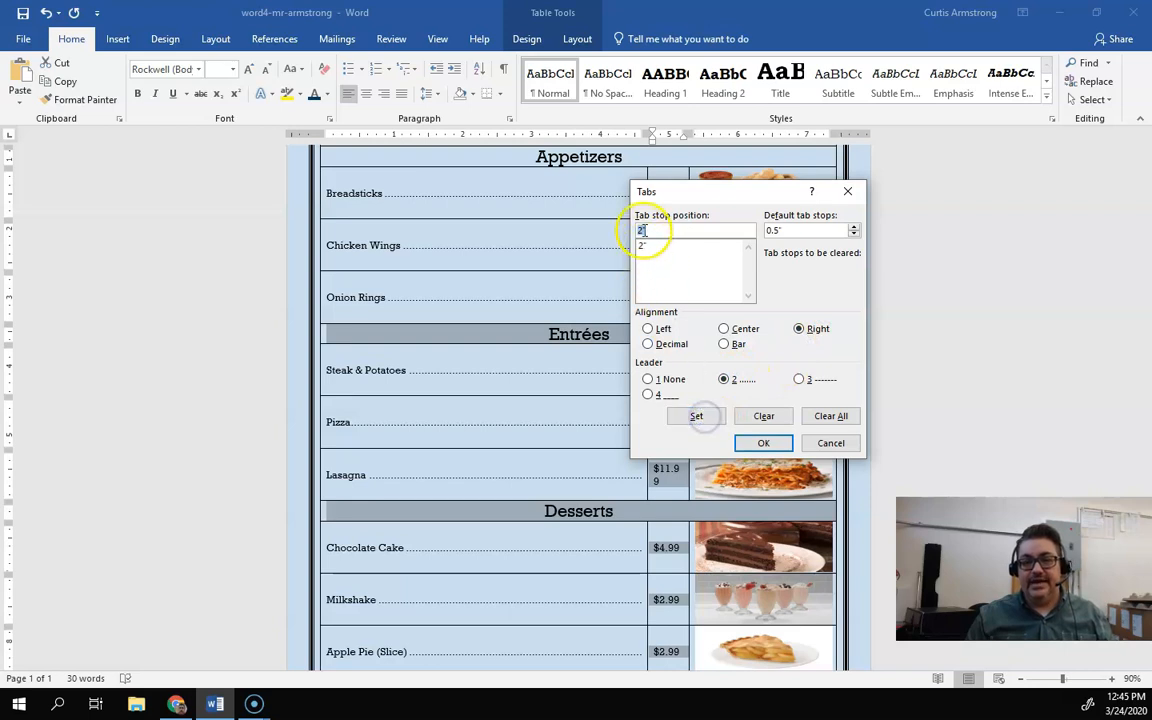
left_click(759, 444)
Step: Insert a dot-leader tab after each price in the second column, from Breadsticks to Apple Pie
left_click(680, 194)
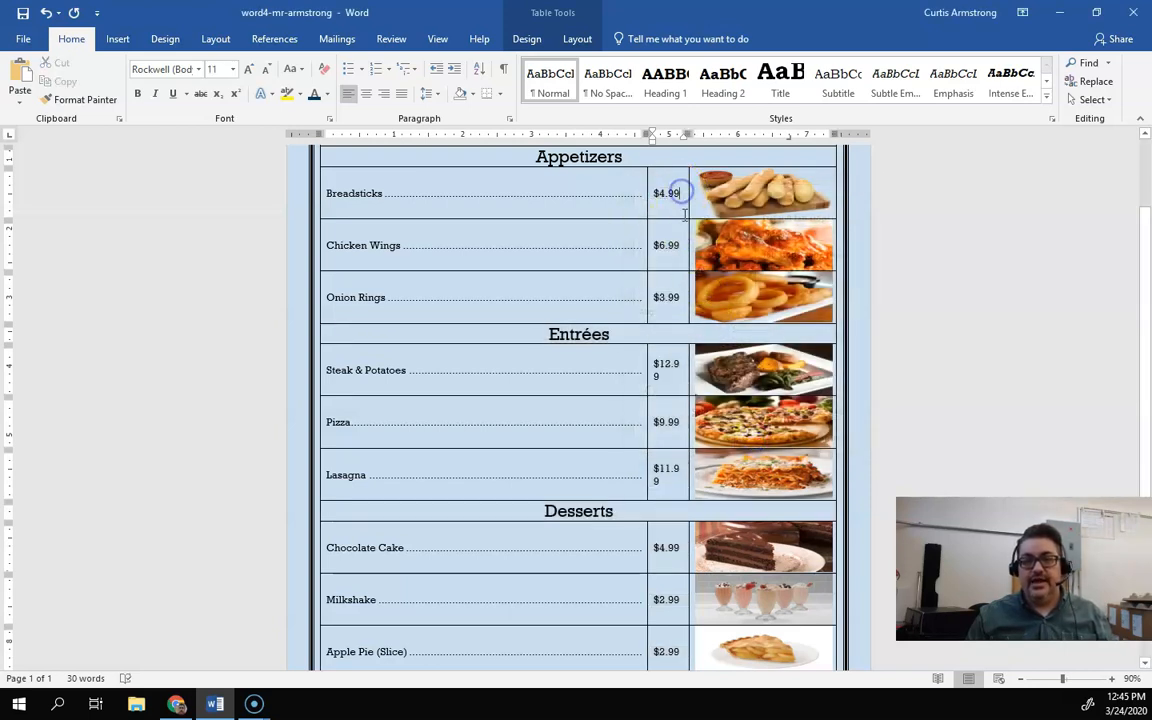
key("ctrl+Tab")
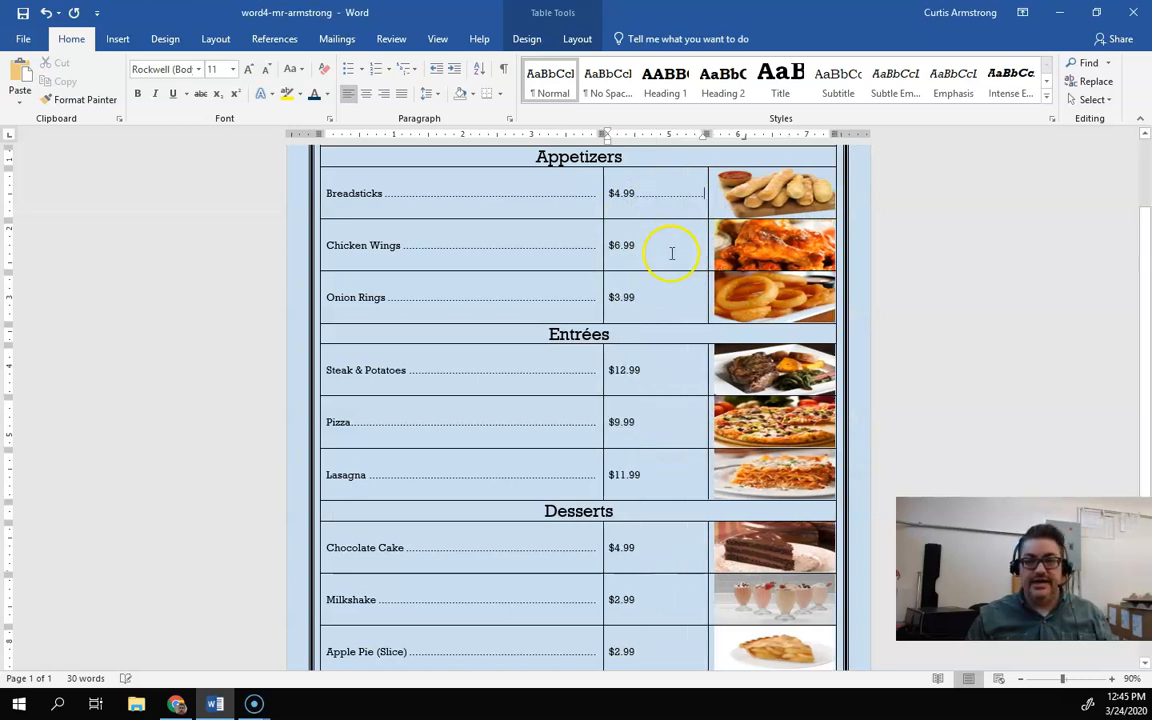
key("ctrl+Tab")
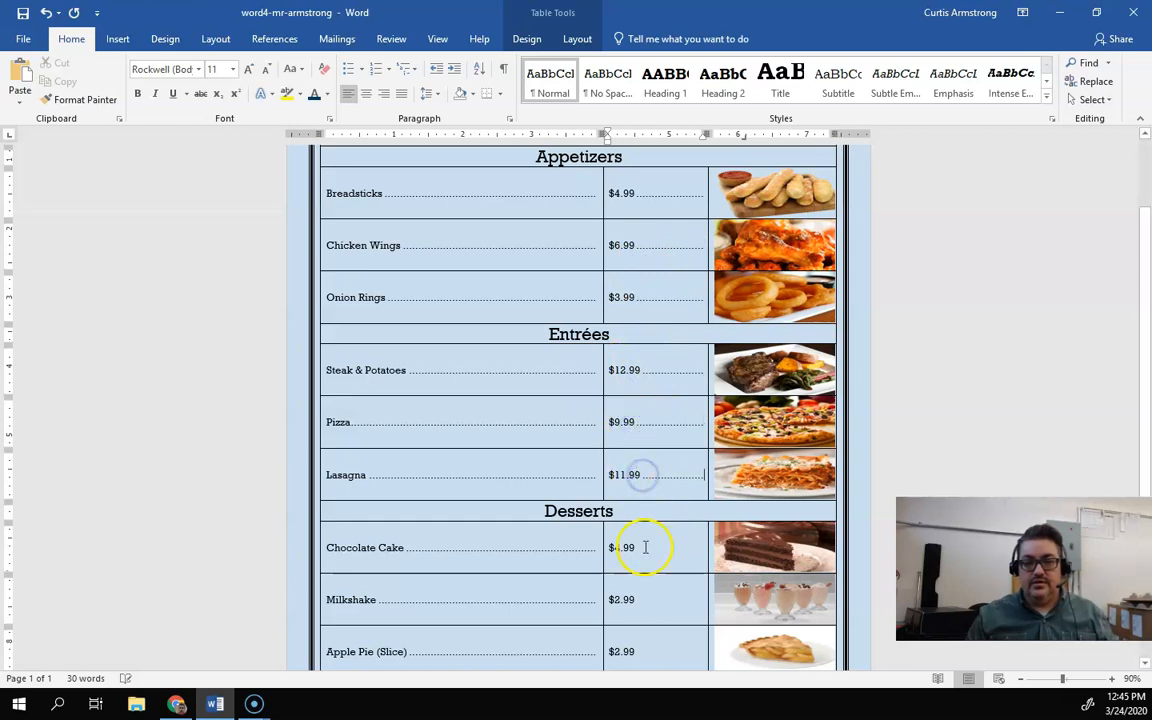
key("ctrl+Tab")
key("ctrl+Tab")
left_click(640, 652)
key("ctrl+Tab")
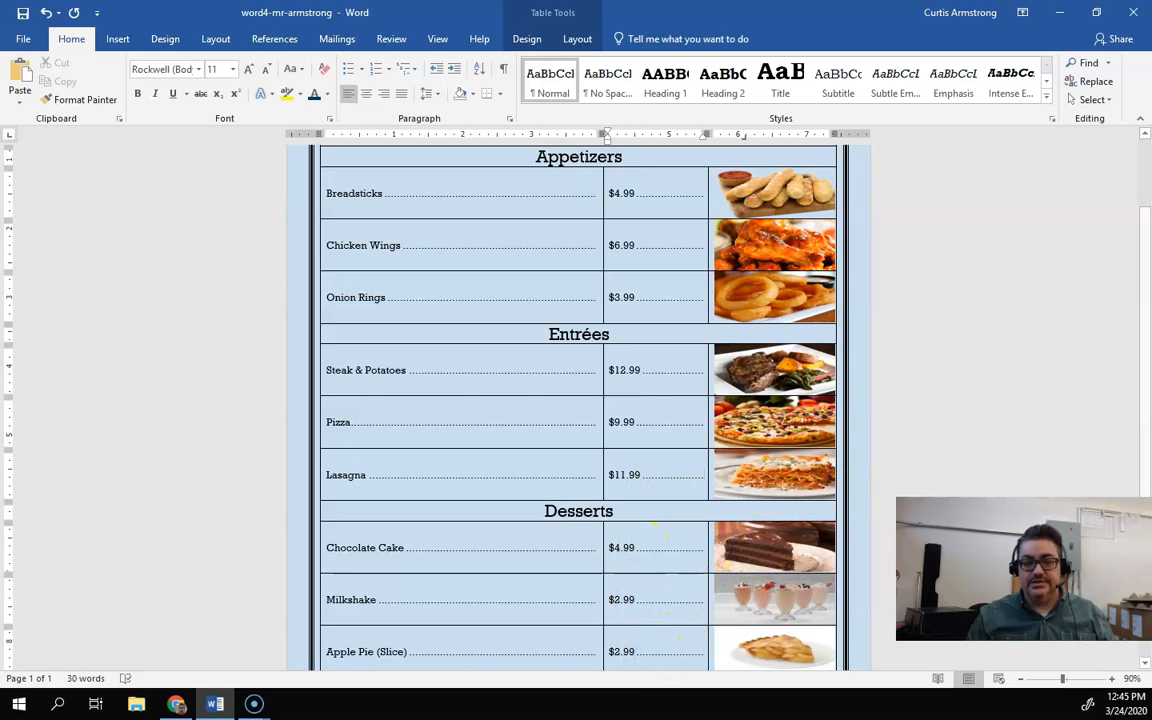
Step: Zoom out to view the whole menu page
left_click(1021, 679)
left_click(1021, 679)
left_click(1021, 679)
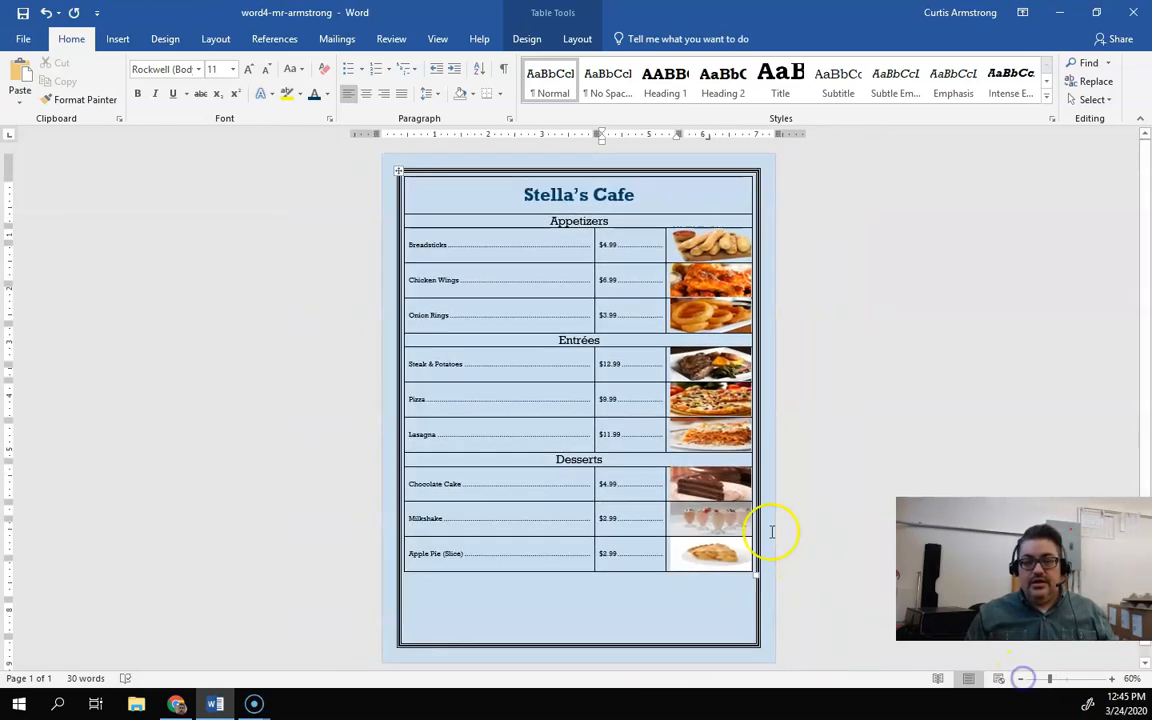
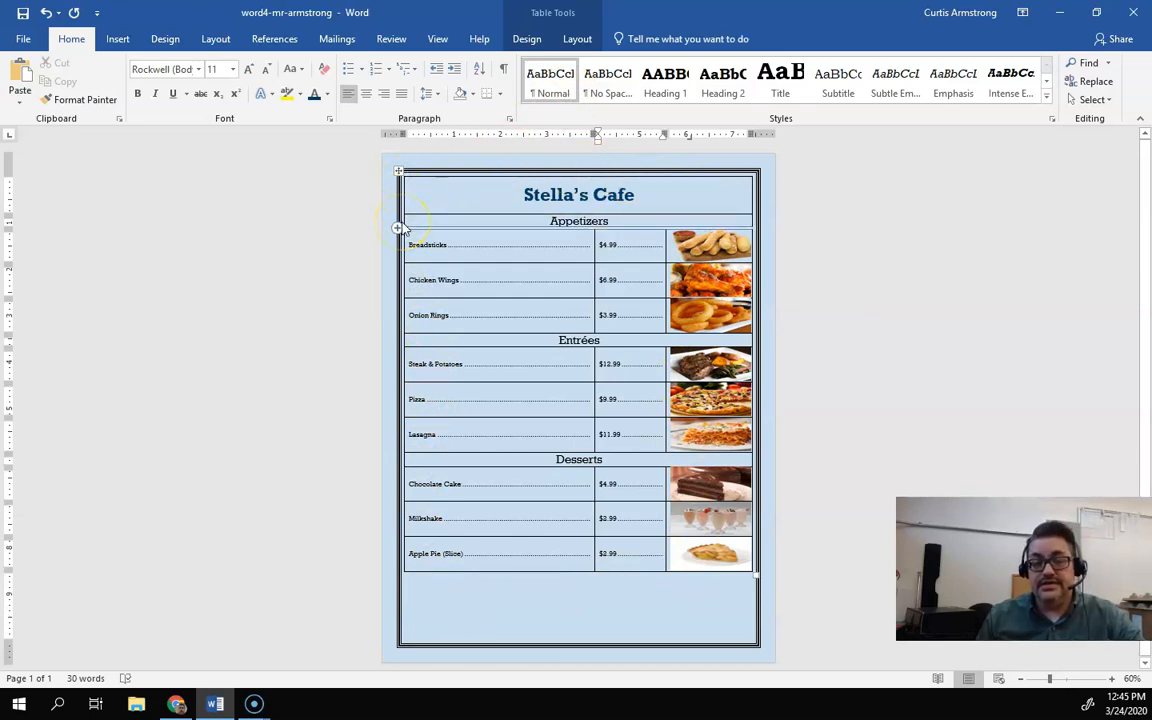
Step: Read the assignment's table border instructions in the browser before returning to the document
left_click(422, 191)
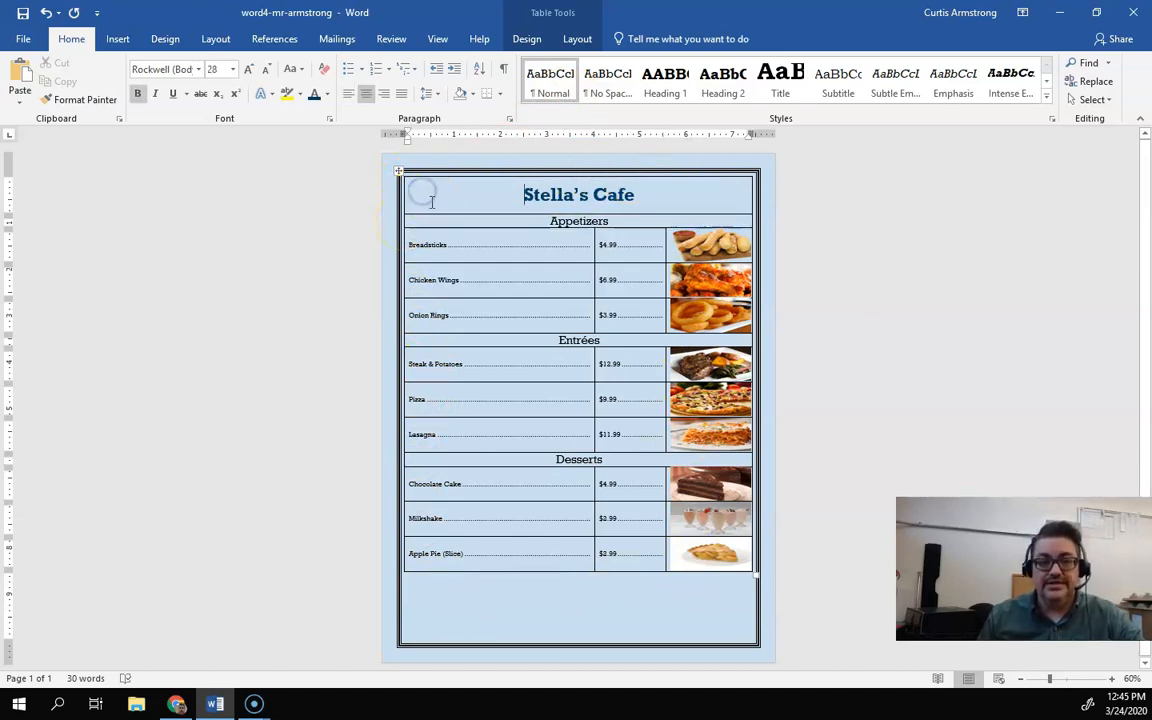
left_click(174, 703)
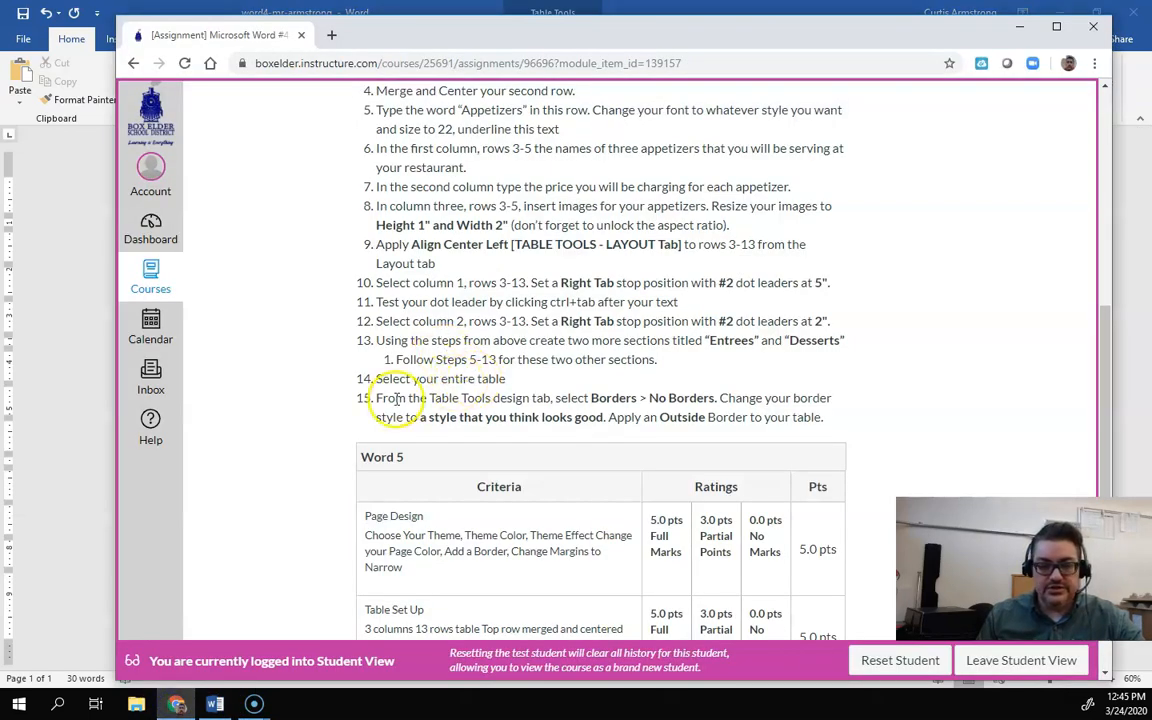
left_click_drag(377, 398, 466, 400)
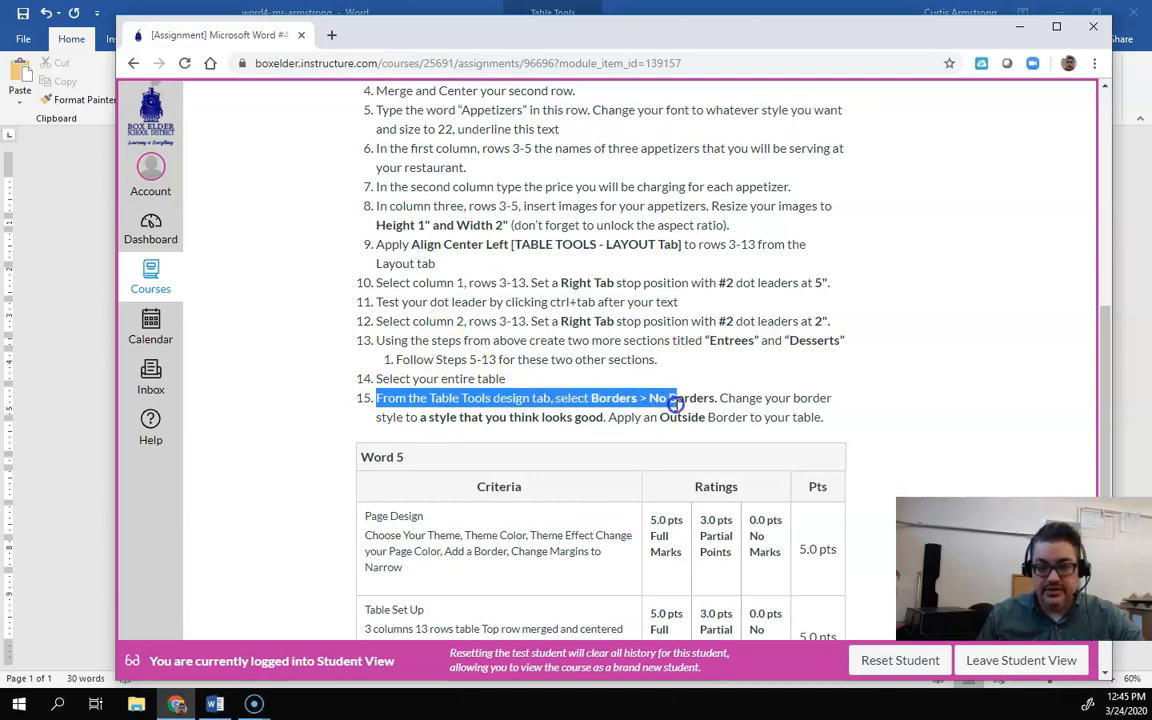
left_click(718, 409)
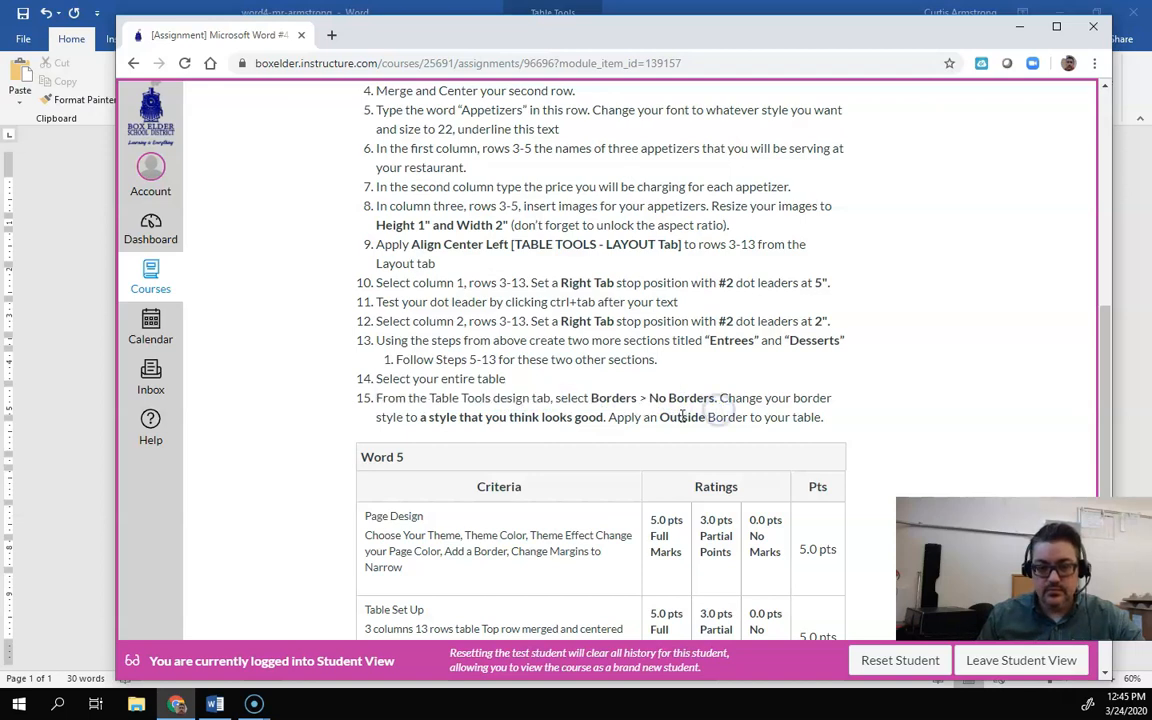
left_click_drag(614, 421, 758, 421)
left_click(784, 420)
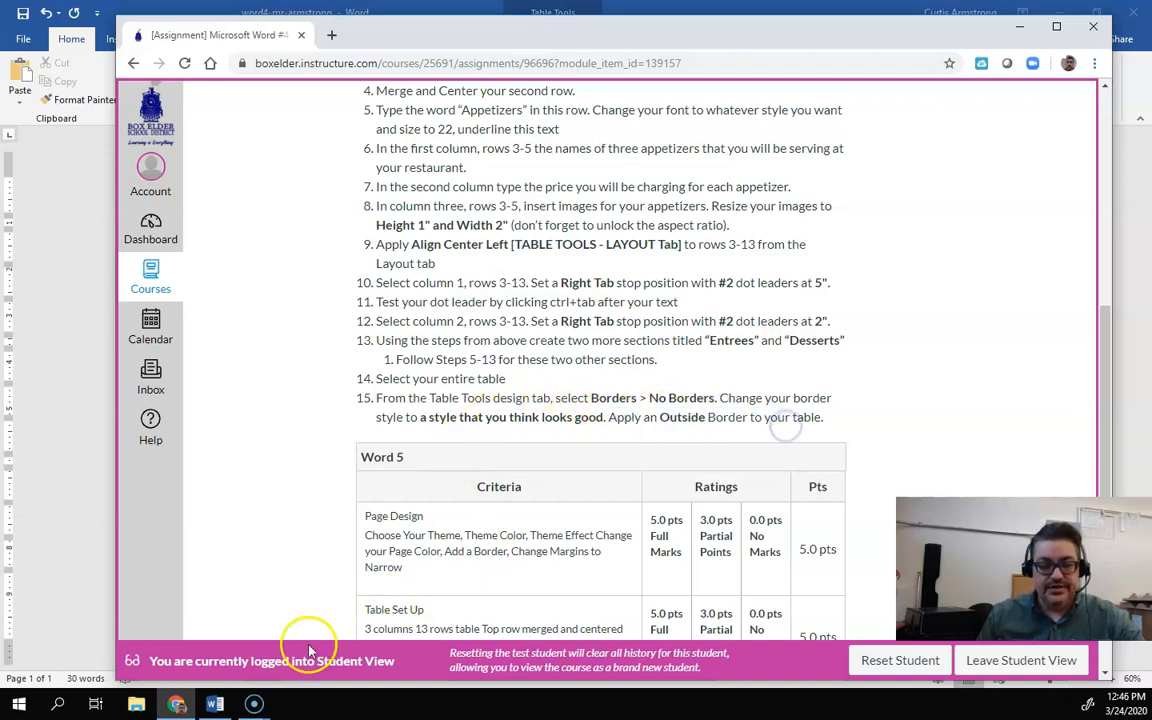
left_click(215, 704)
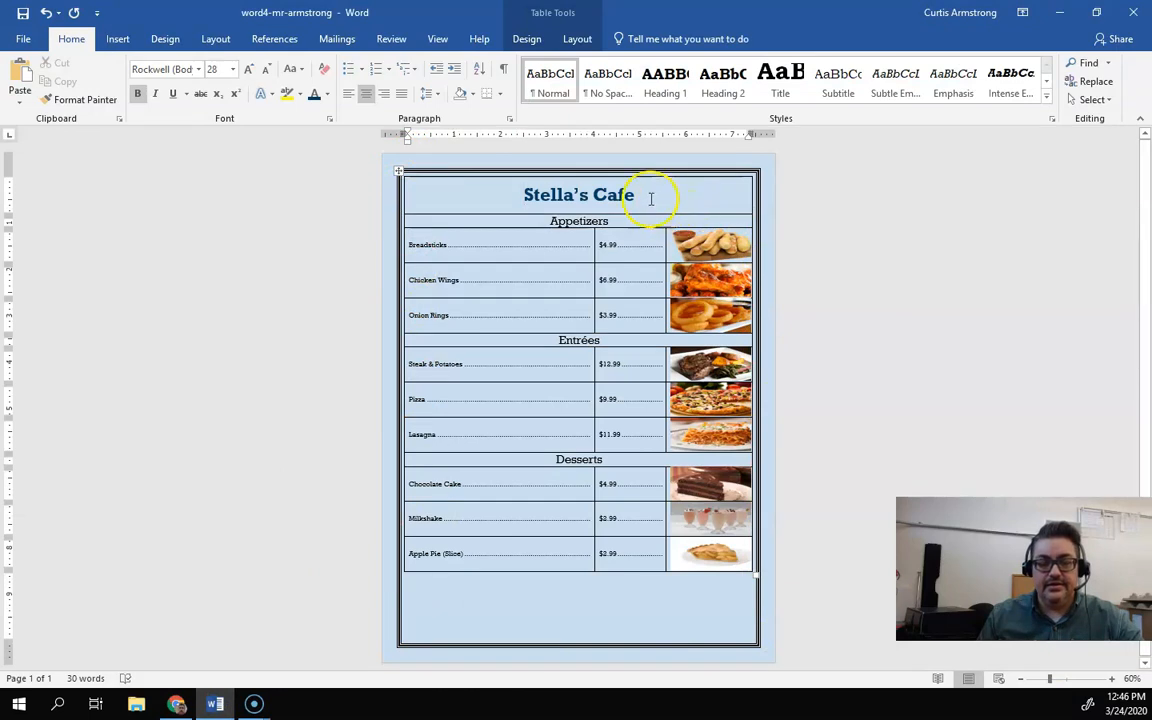
Step: Try to remove the table's borders, and undo the accidental All Borders change
left_click(527, 42)
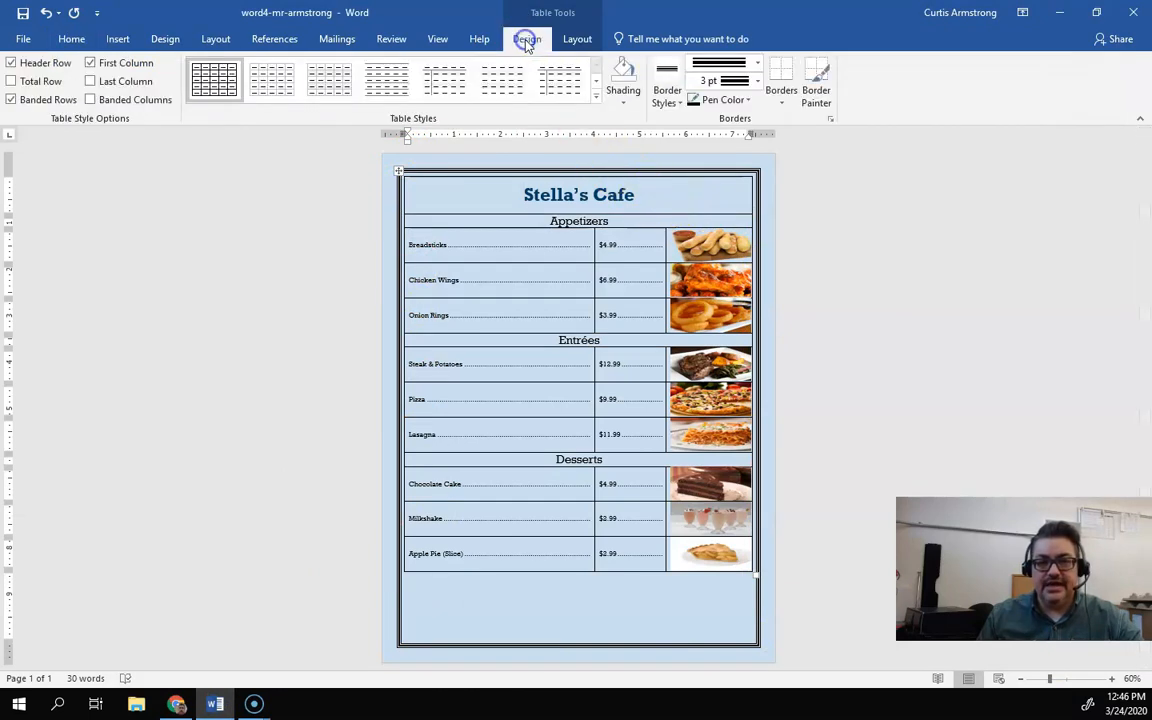
left_click(794, 95)
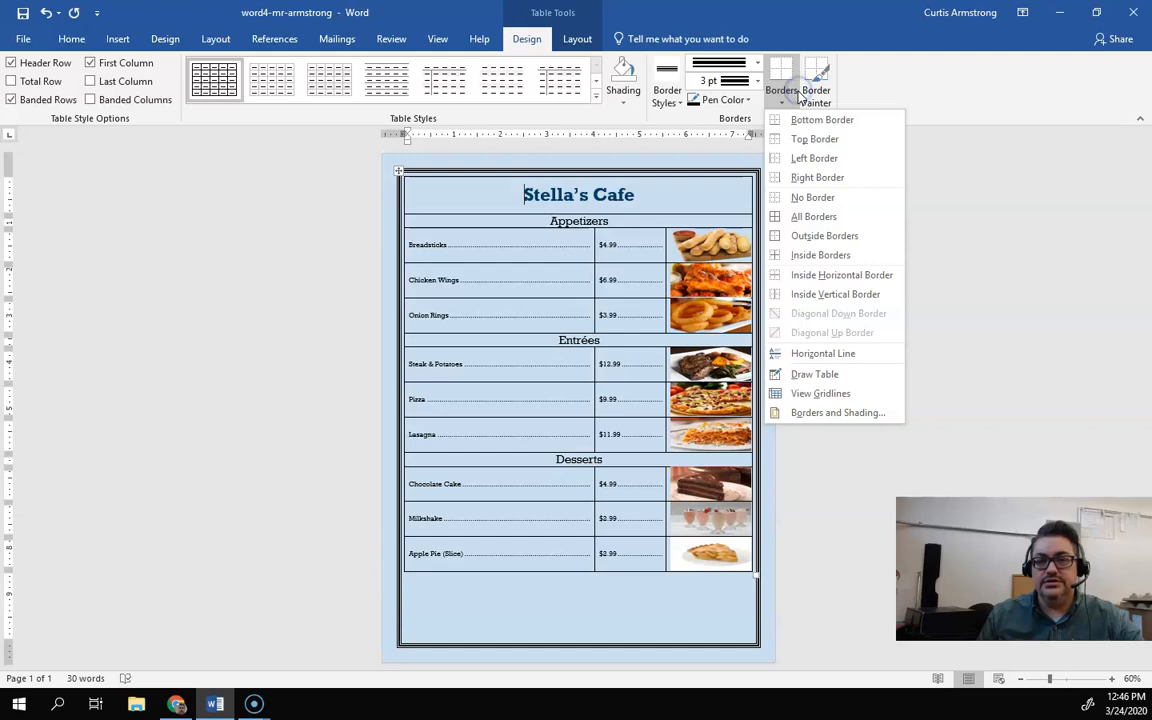
left_click(812, 198)
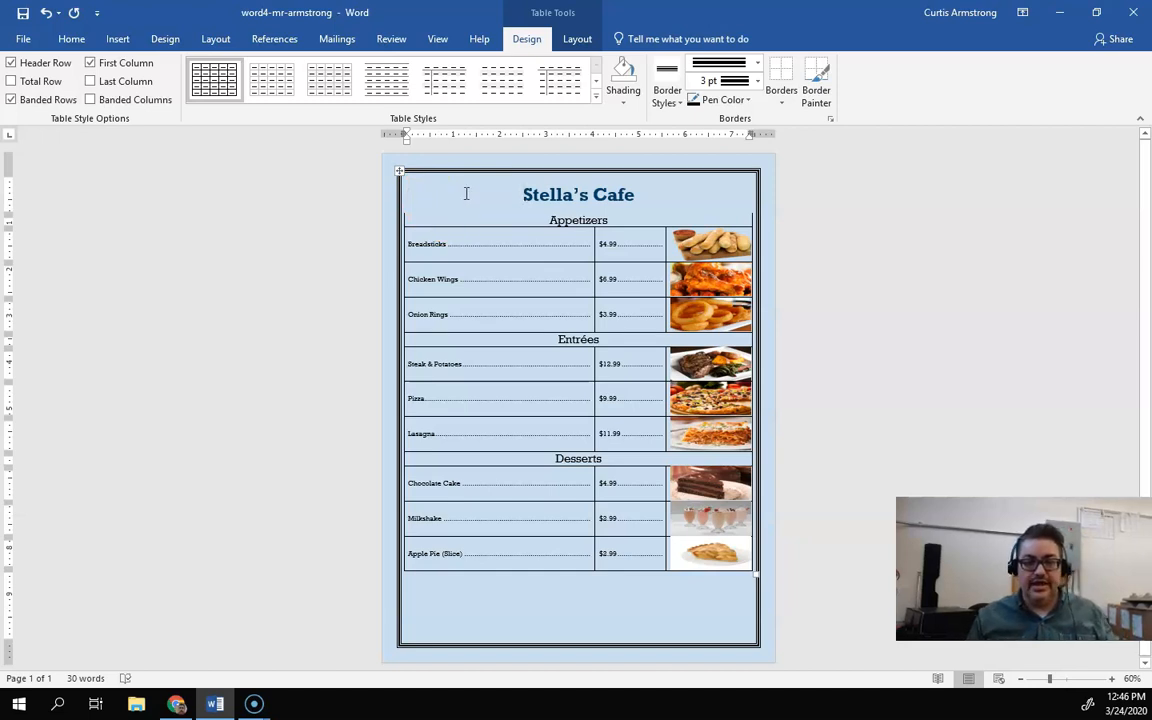
key("ctrl+a")
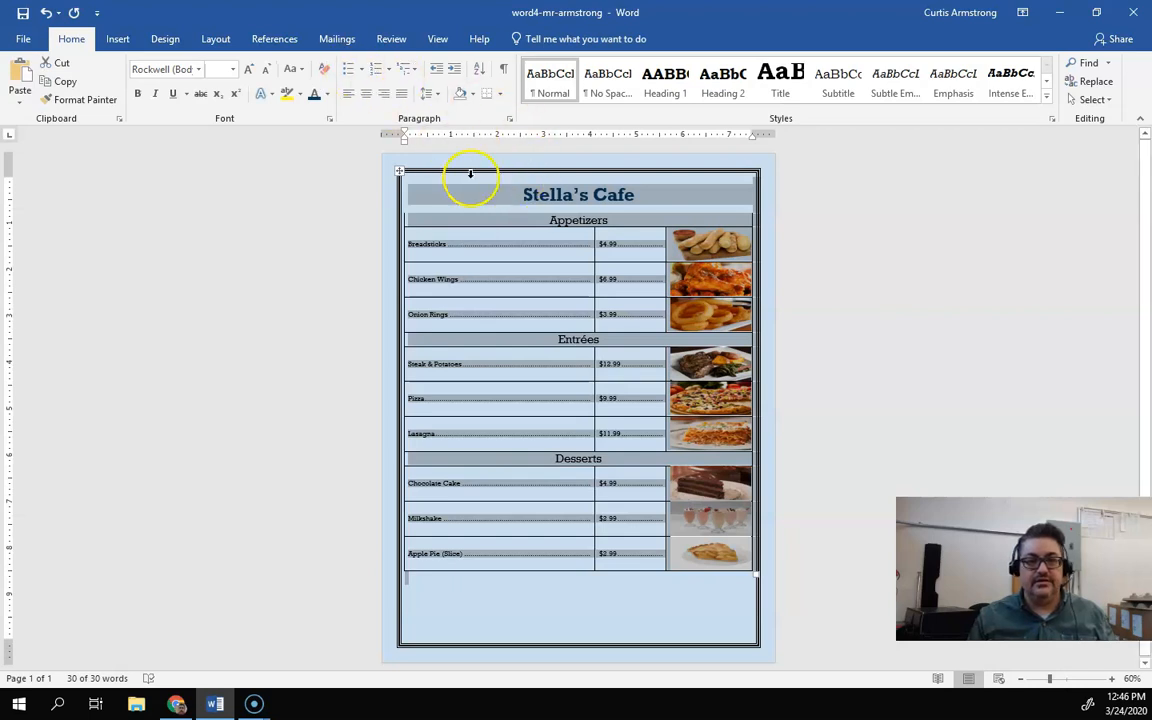
left_click(473, 197)
left_click_drag(518, 197, 689, 548)
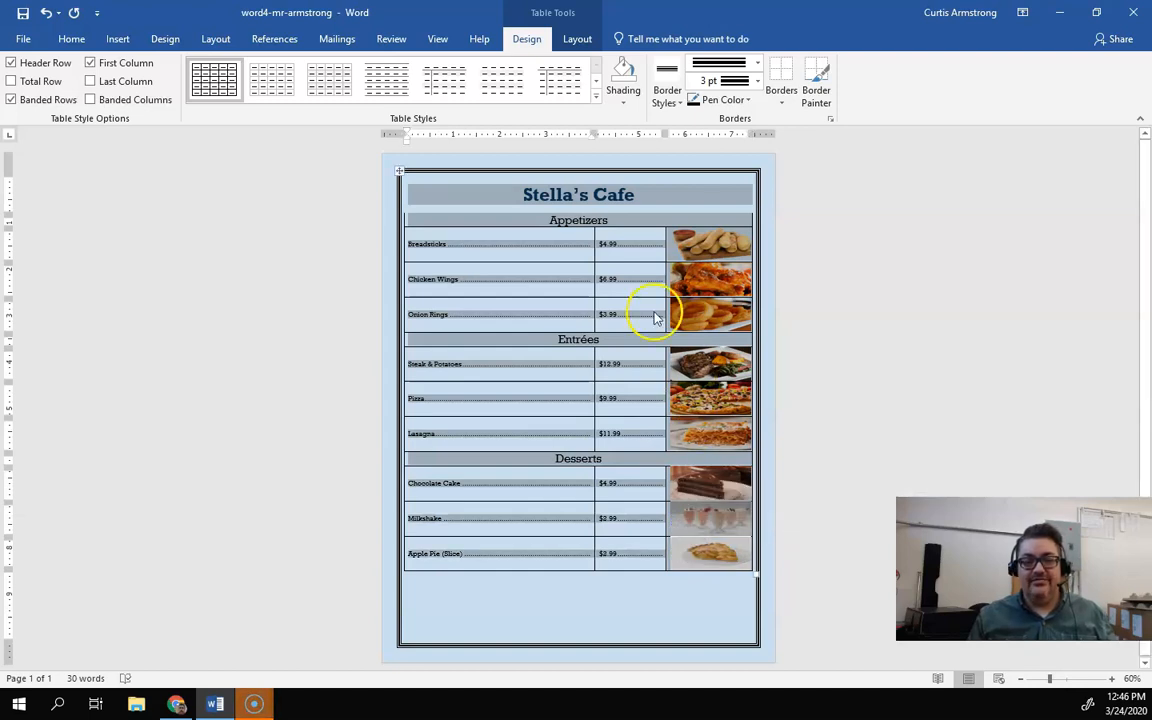
left_click(783, 101)
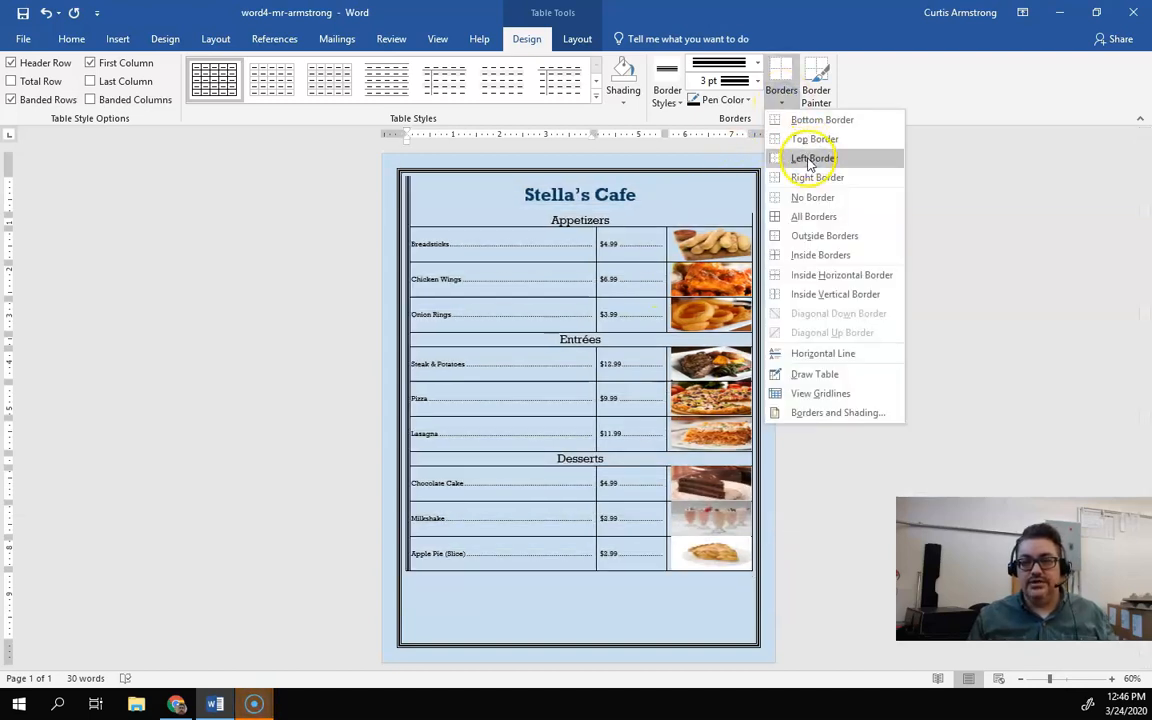
left_click(813, 216)
left_click(489, 188)
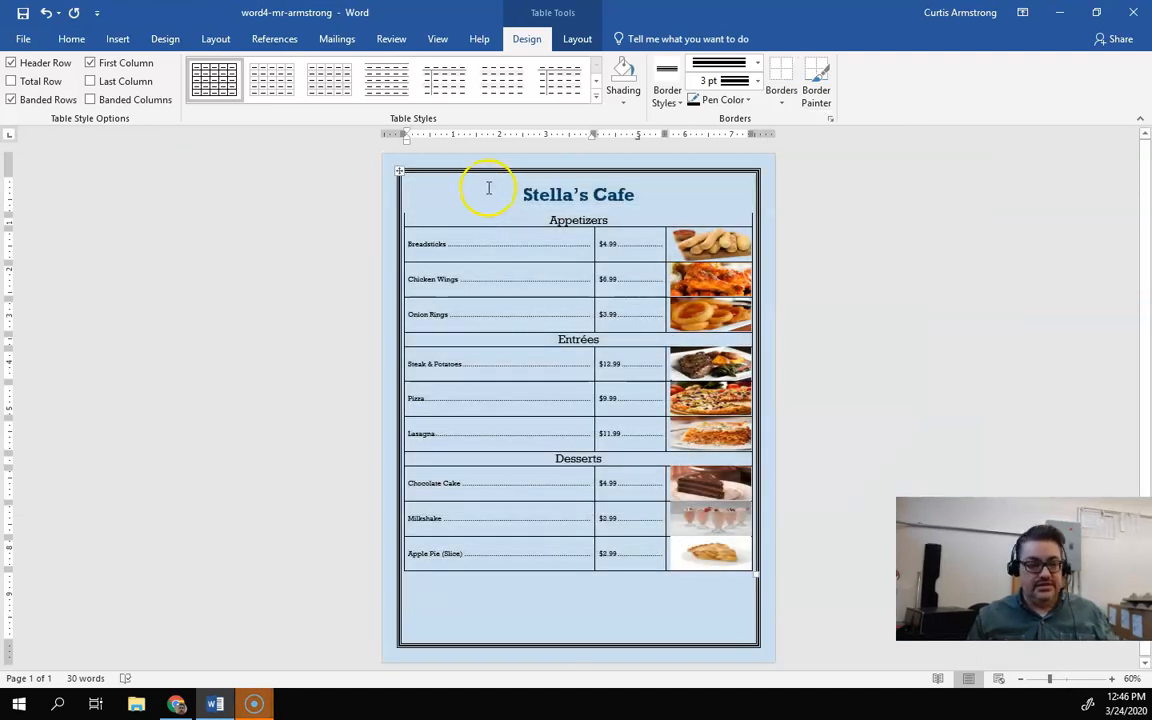
left_click(50, 13)
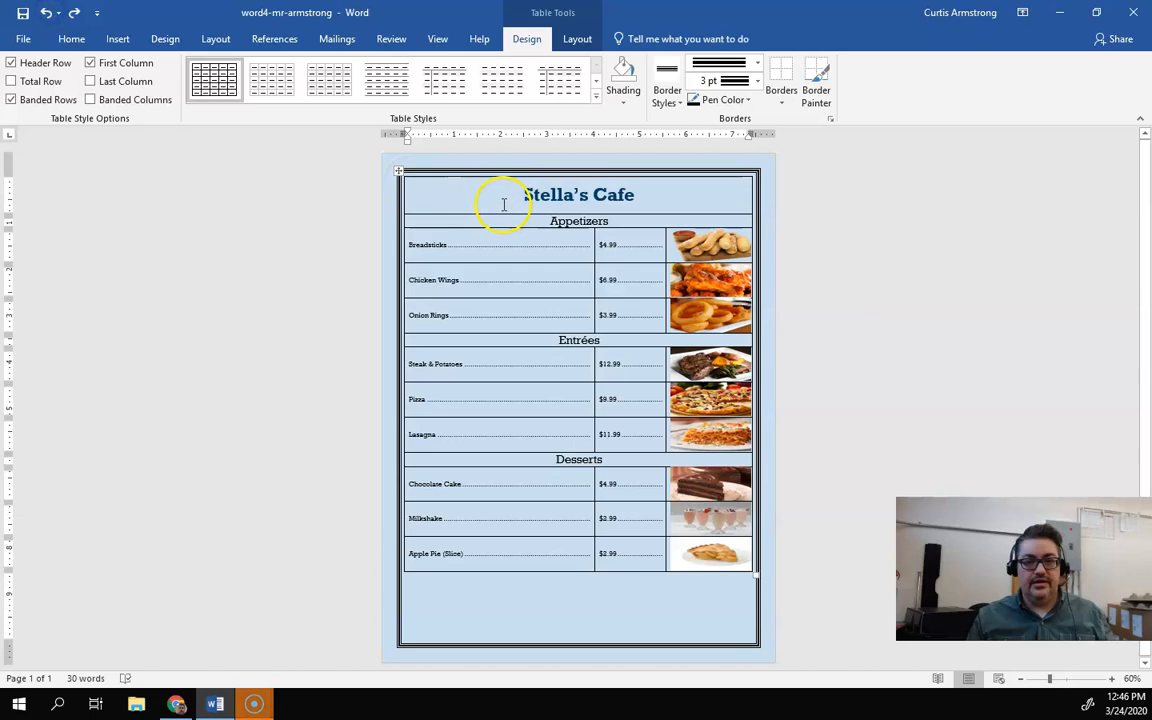
Step: Select the entire menu table and set it to no borders
left_click_drag(525, 194, 697, 555)
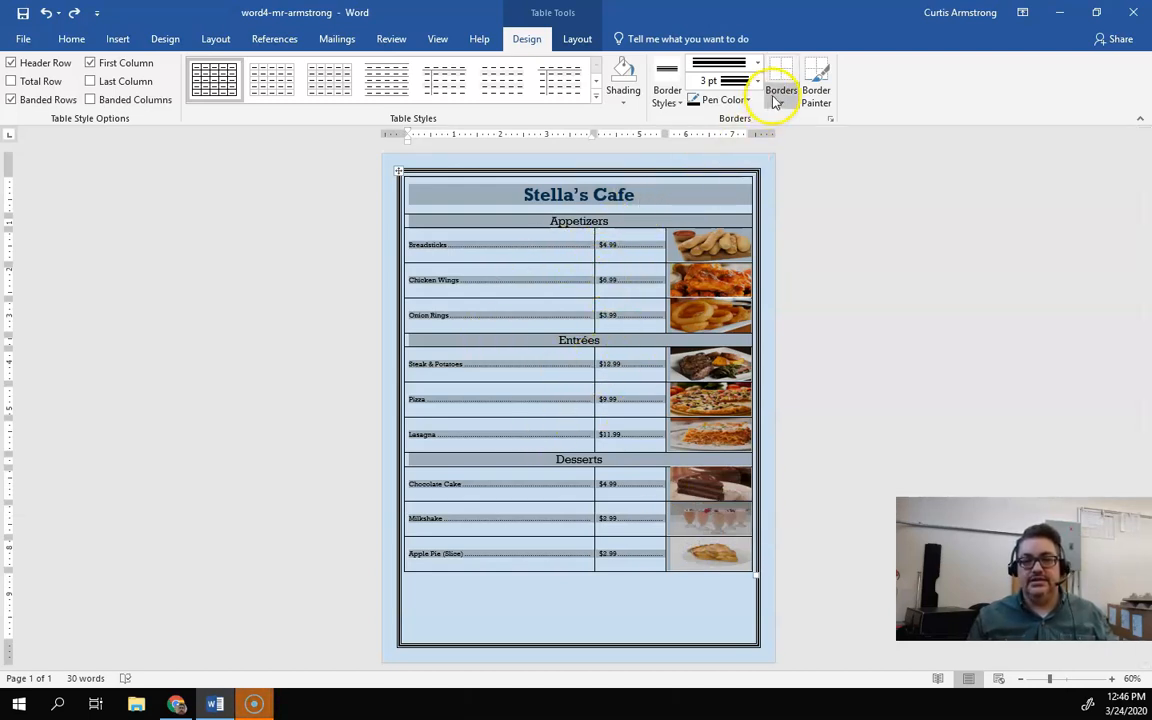
left_click(780, 96)
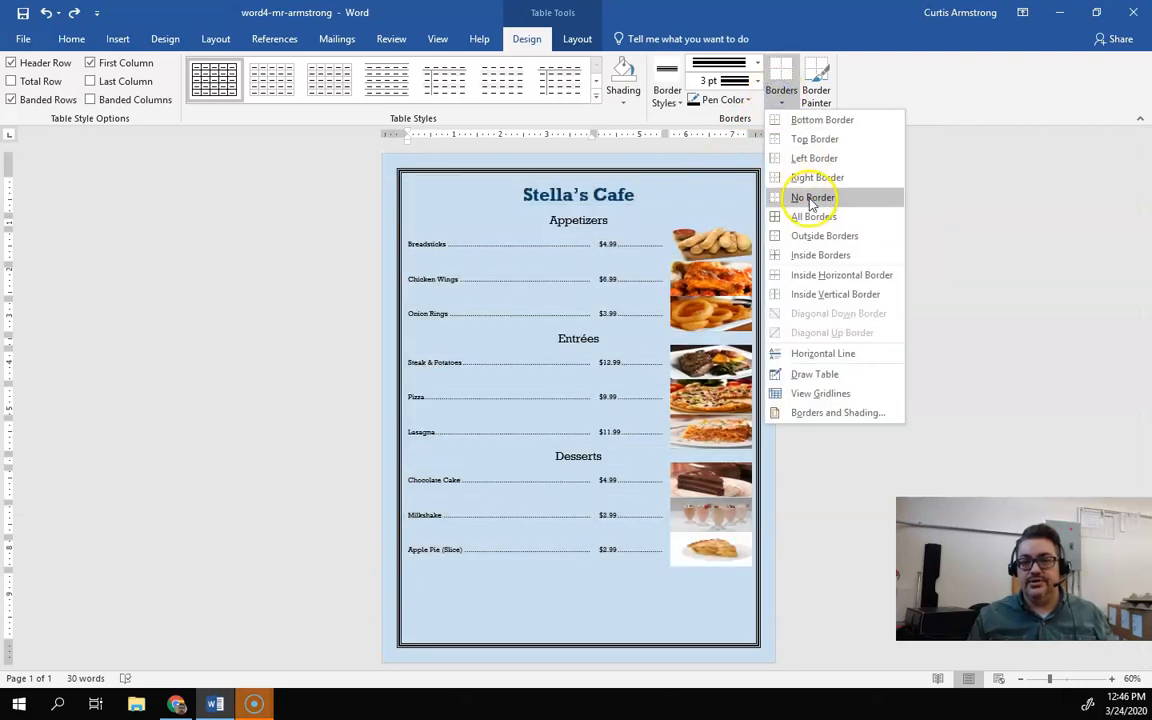
left_click(812, 197)
left_click(838, 393)
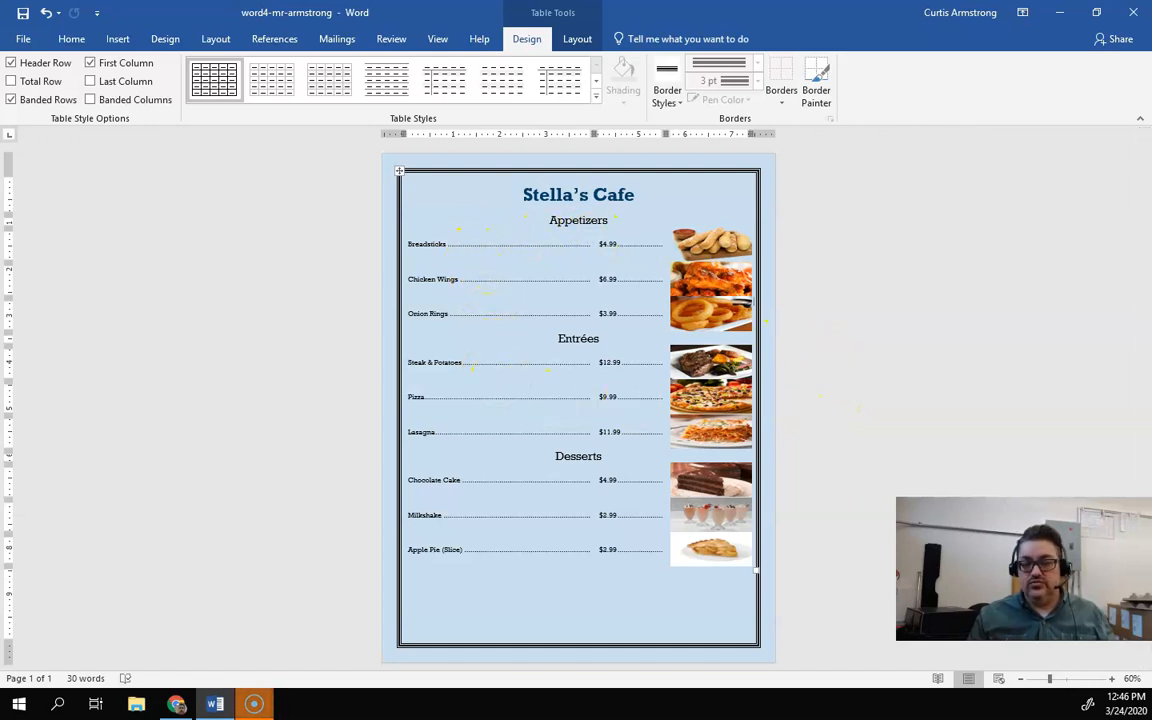
Step: Zoom in to 90% and inspect each menu image in the third column
left_click(1111, 679)
left_click(1111, 679)
left_click(1111, 679)
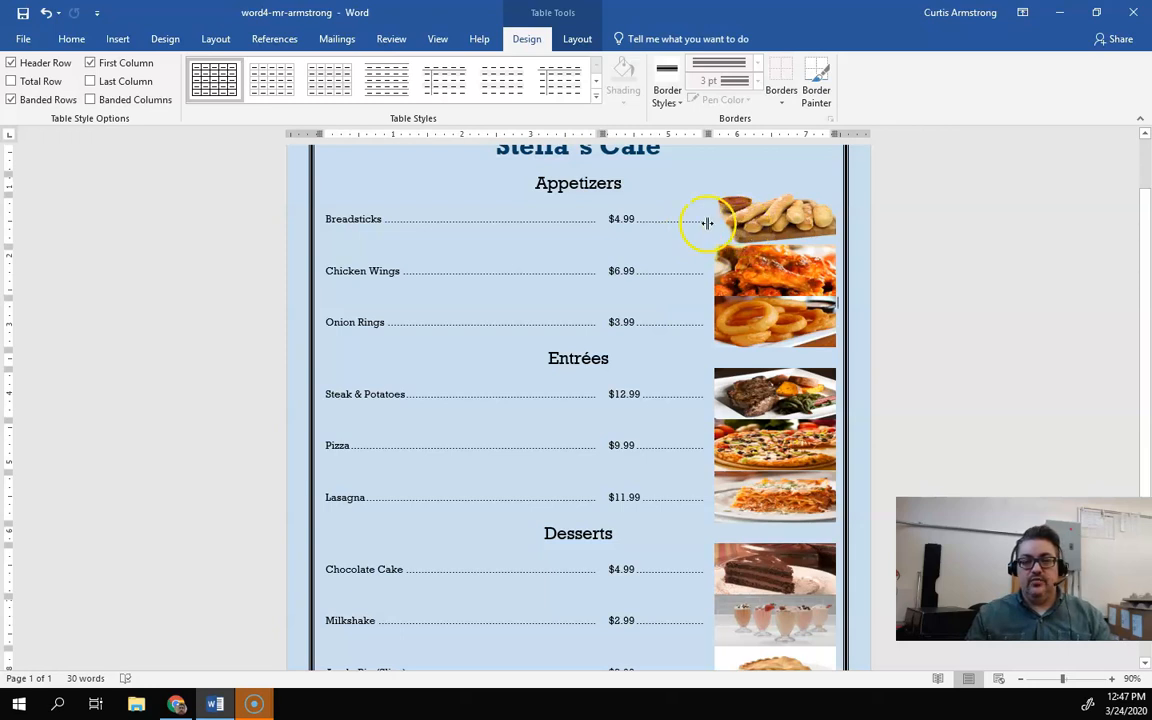
left_click(527, 221)
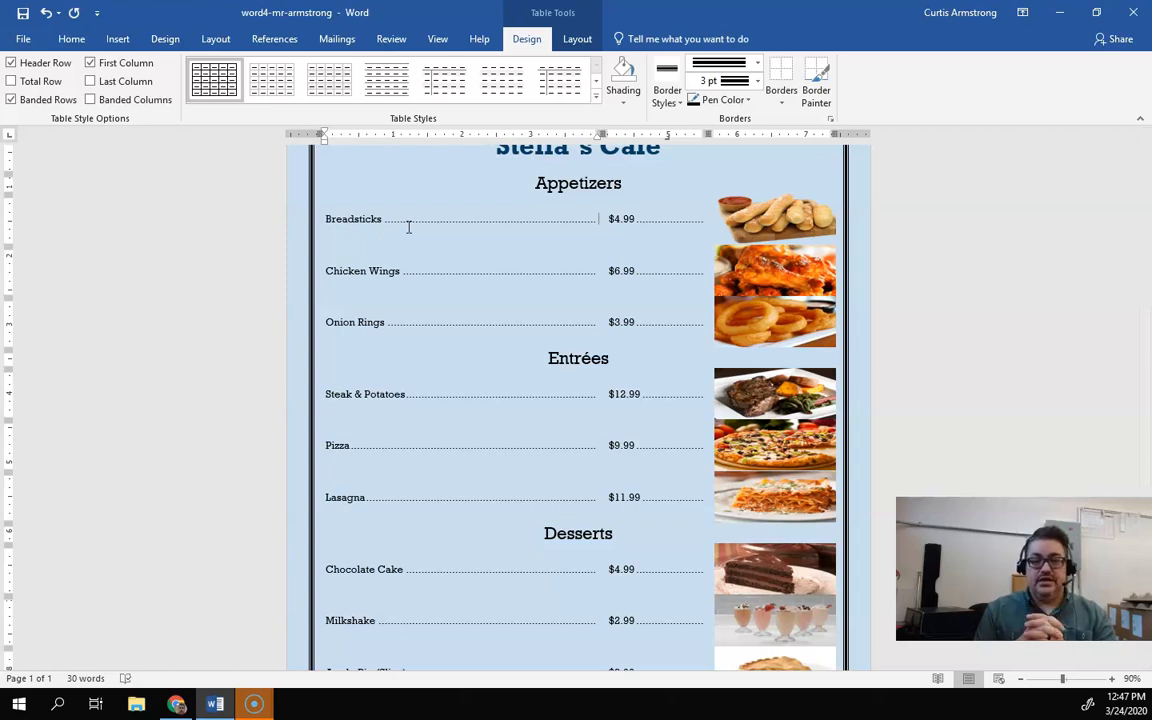
left_click(788, 228)
left_click(788, 280)
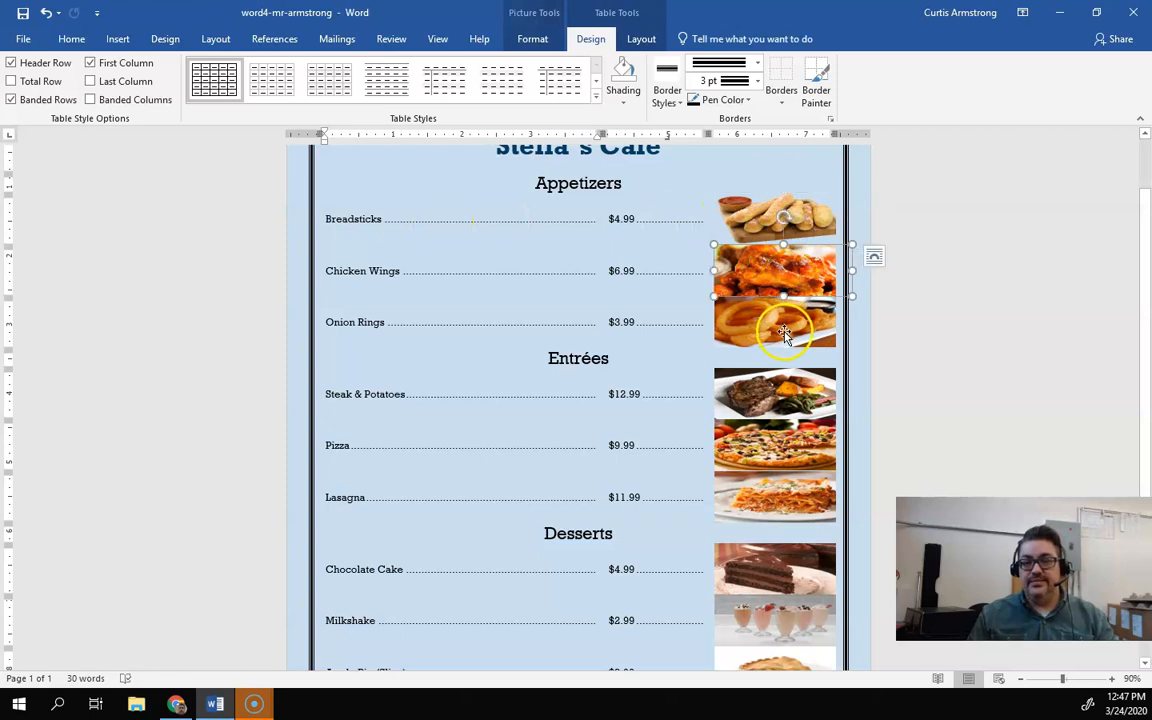
left_click(788, 322)
left_click(788, 405)
left_click(786, 440)
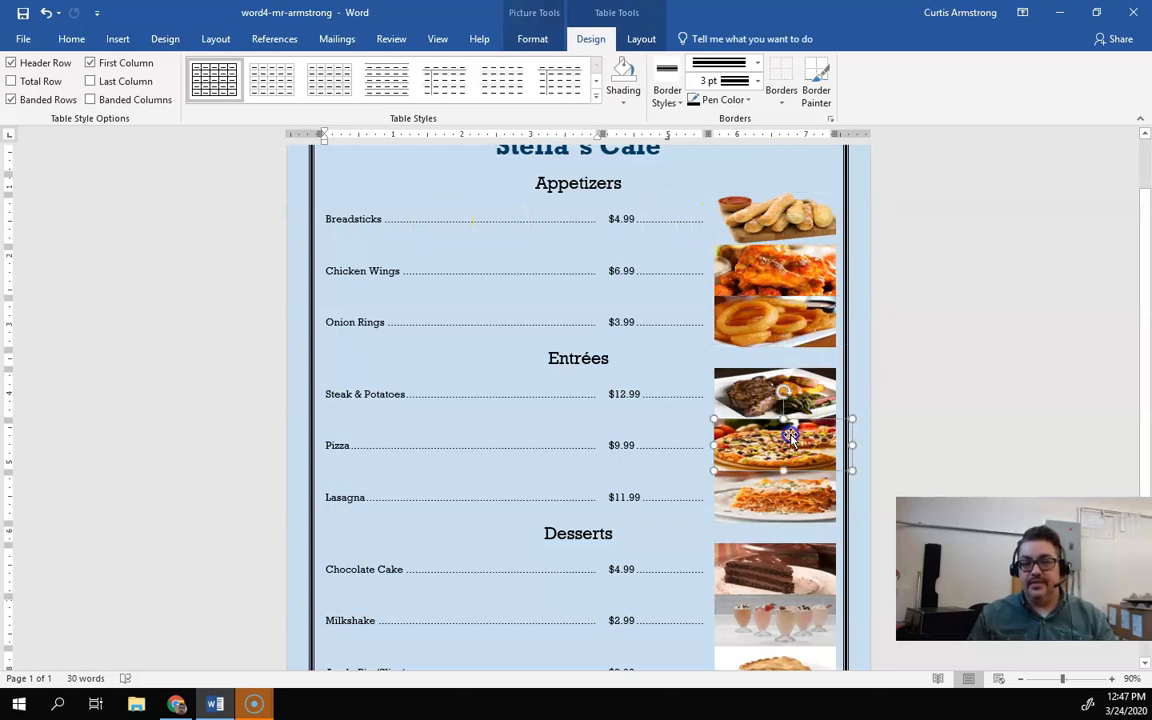
left_click(828, 490)
left_click(964, 370)
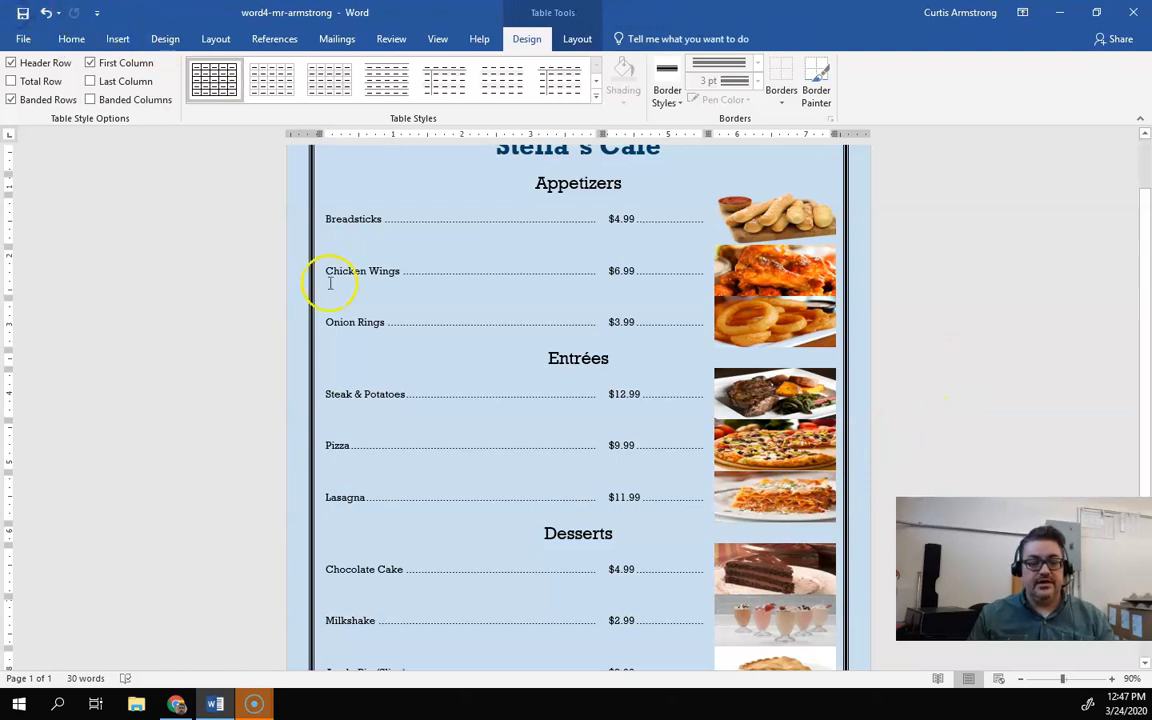
Step: Switch to the browser and submit word4-mr-armstrong.docx from Documents > Digital Literacy as the assignment upload
left_click(196, 705)
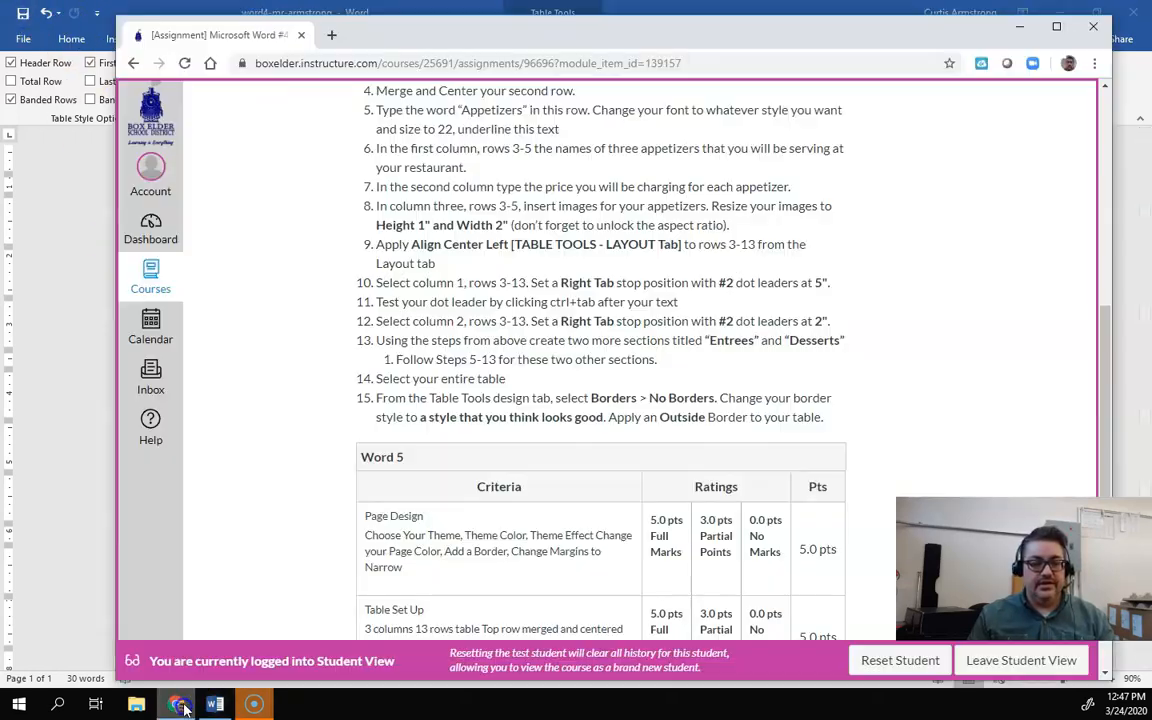
scroll(771, 470, "up", 10)
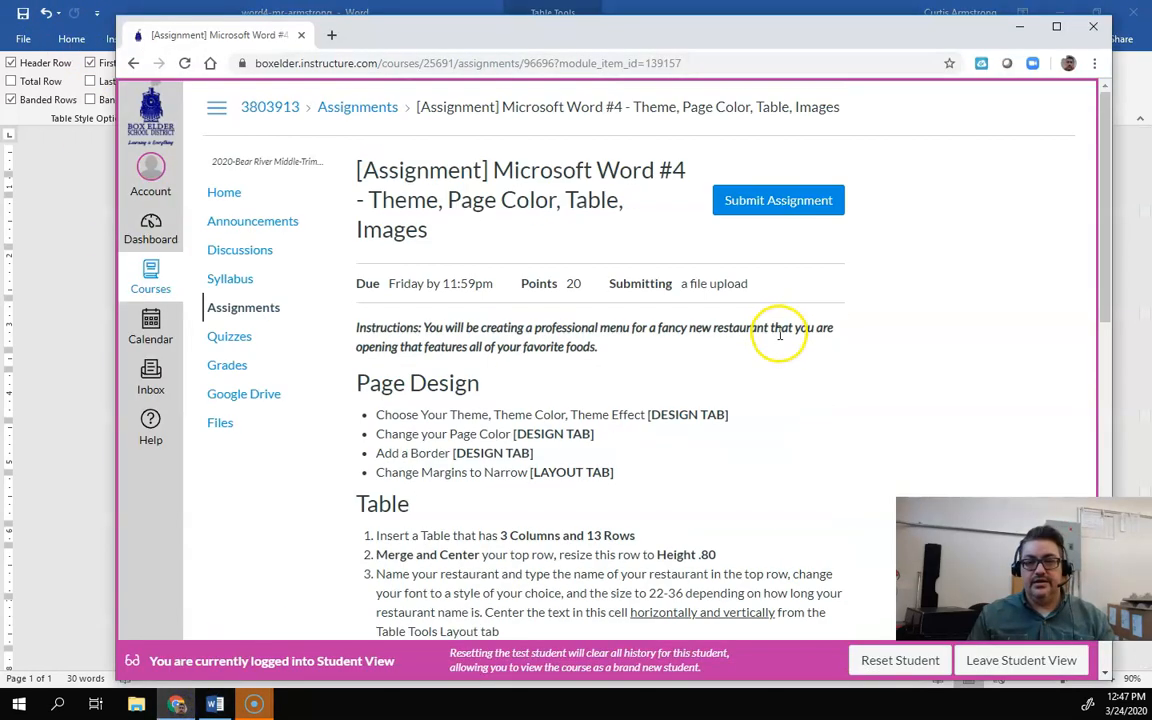
left_click(758, 201)
left_click(443, 438)
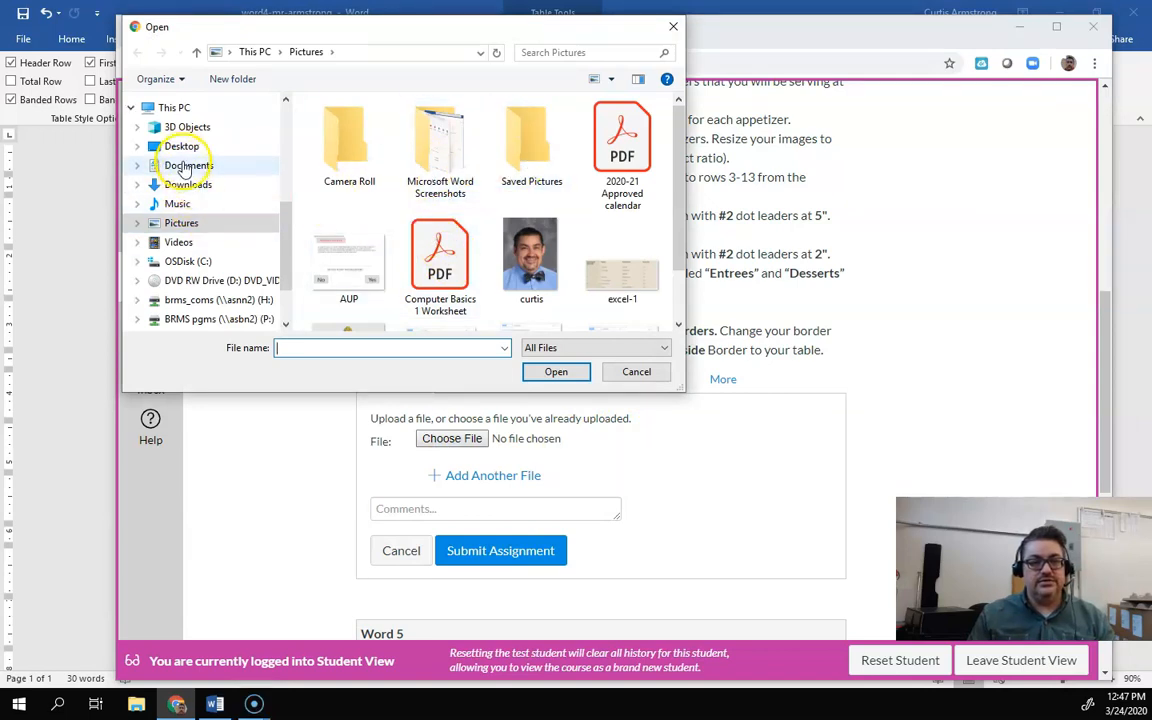
left_click(183, 167)
left_click(376, 195)
double_click(376, 195)
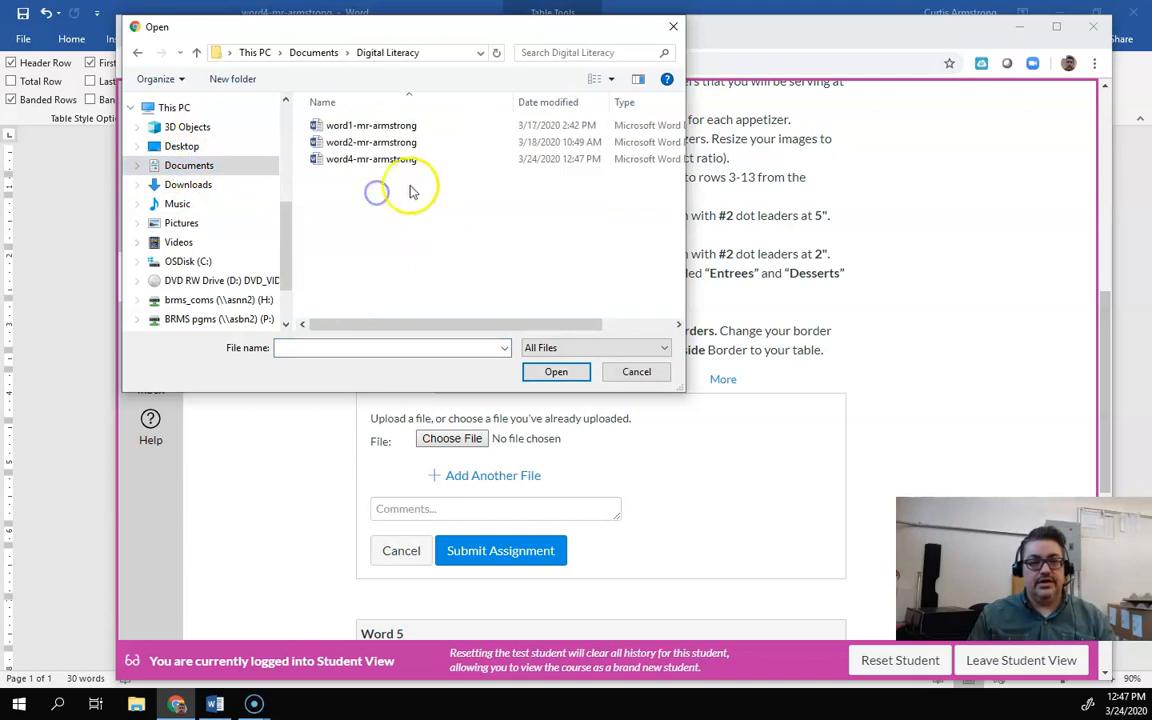
left_click(378, 157)
left_click(558, 370)
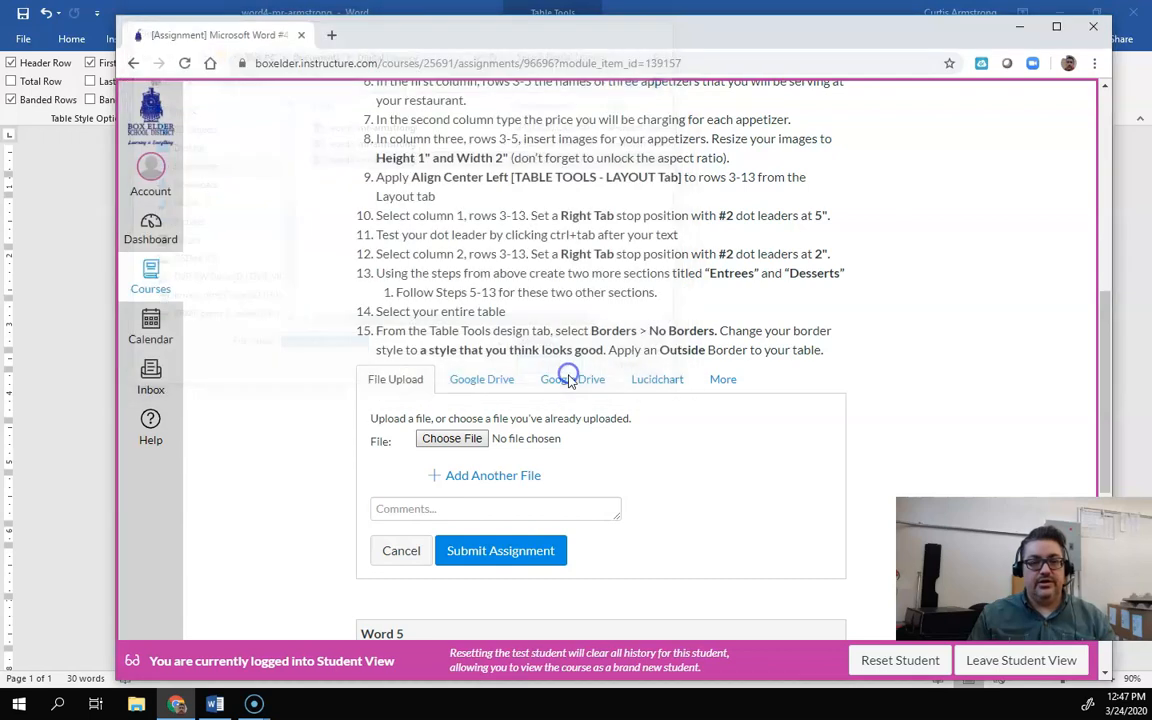
left_click(514, 550)
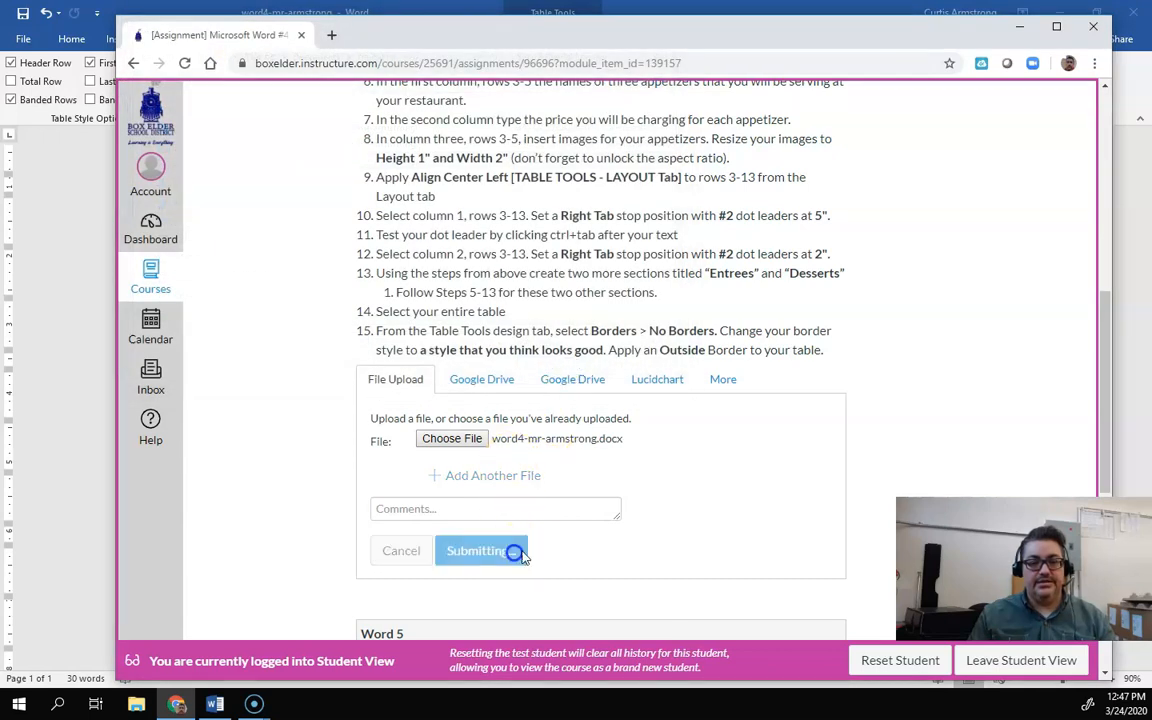
Step: Upload word4-mr-armstrong.docx to the 3rd Trimester Digital Literacy folder in Google Drive
left_click(331, 35)
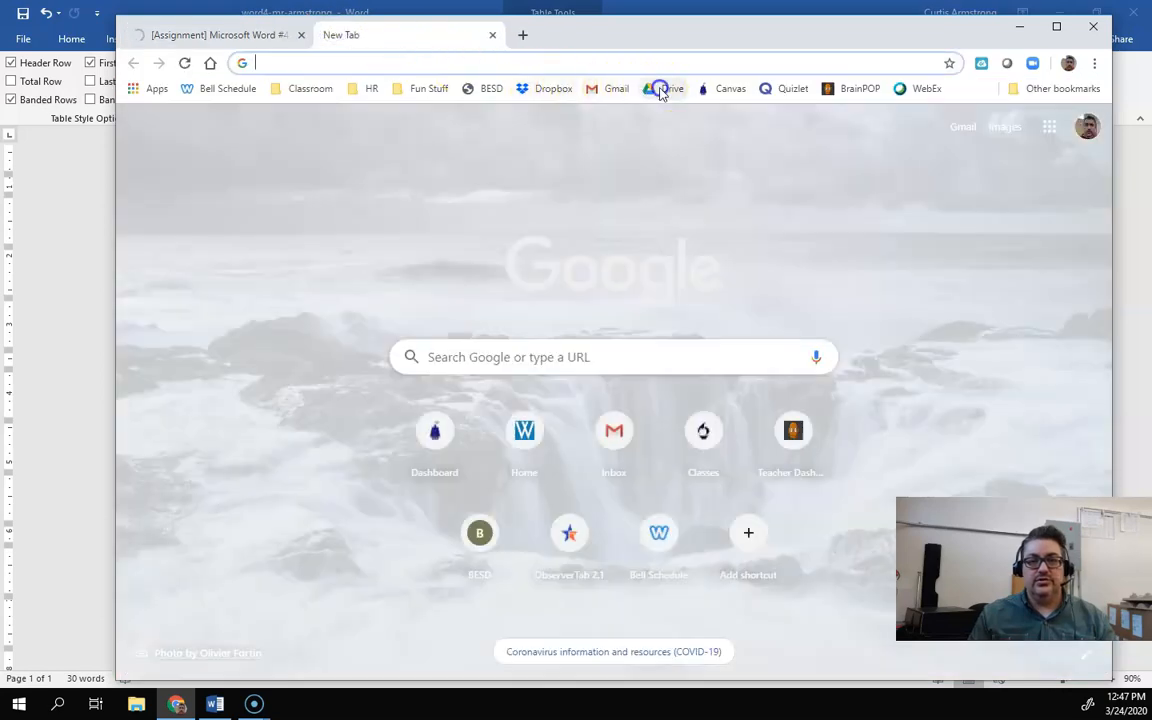
left_click(664, 88)
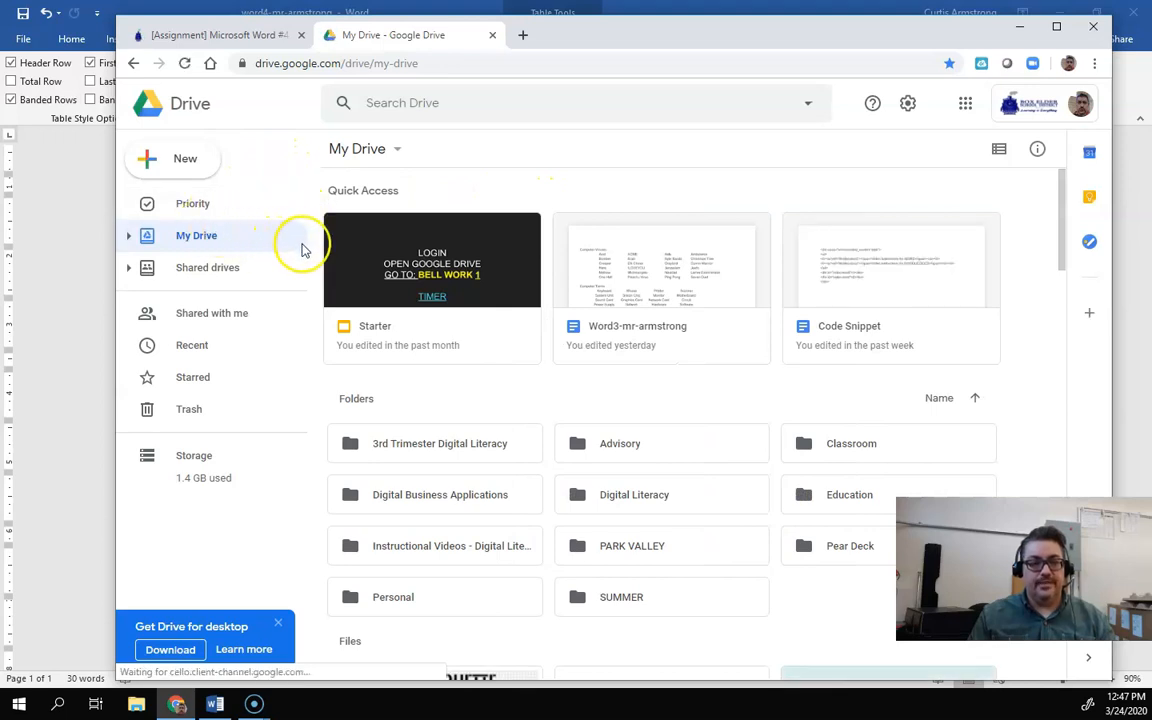
double_click(437, 447)
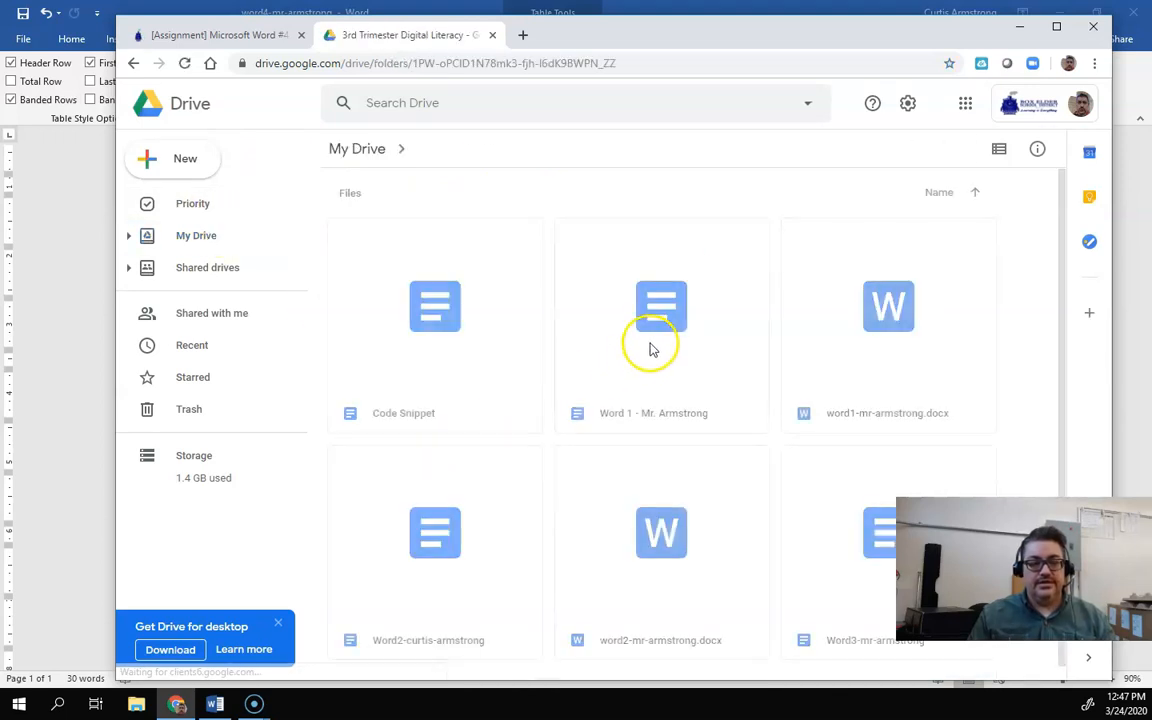
left_click(199, 158)
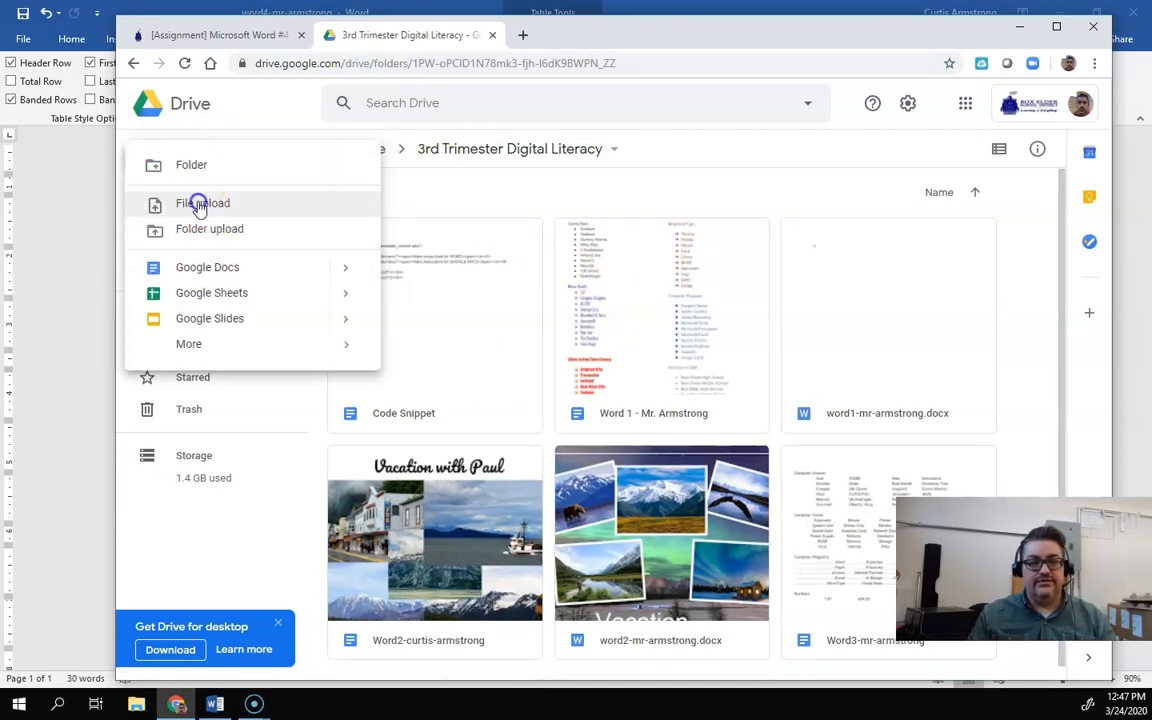
left_click(199, 205)
left_click(407, 162)
left_click(560, 372)
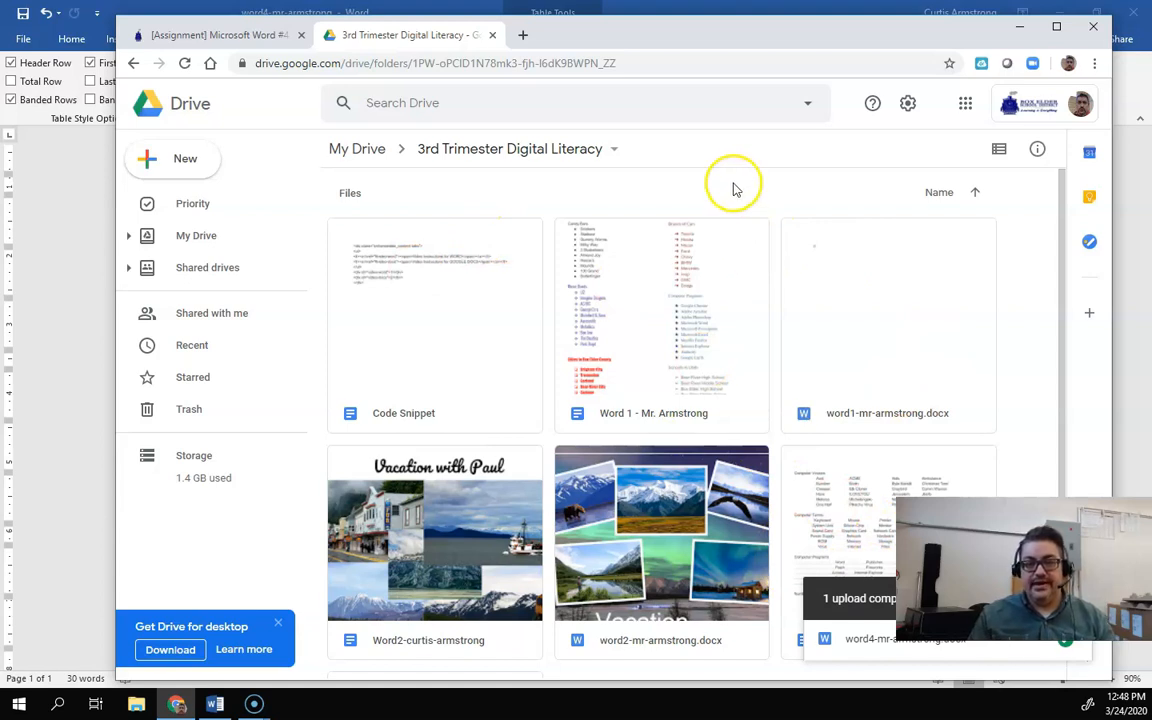
left_click(72, 318)
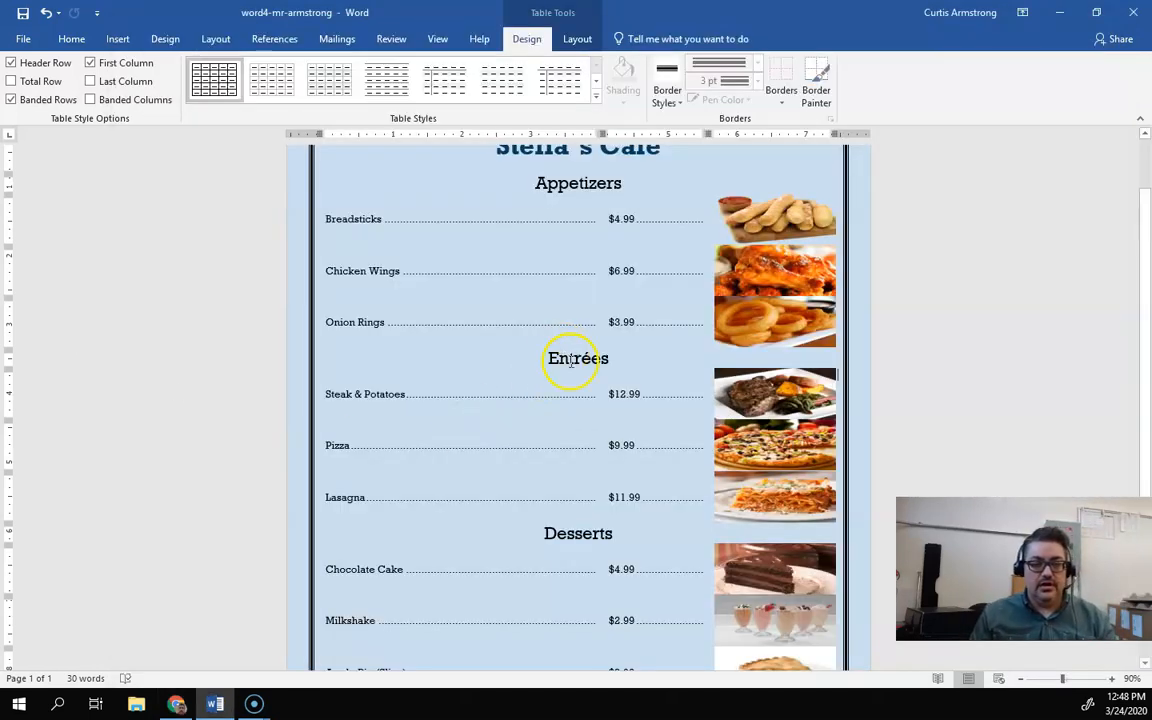
scroll(576, 363, "up", 3)
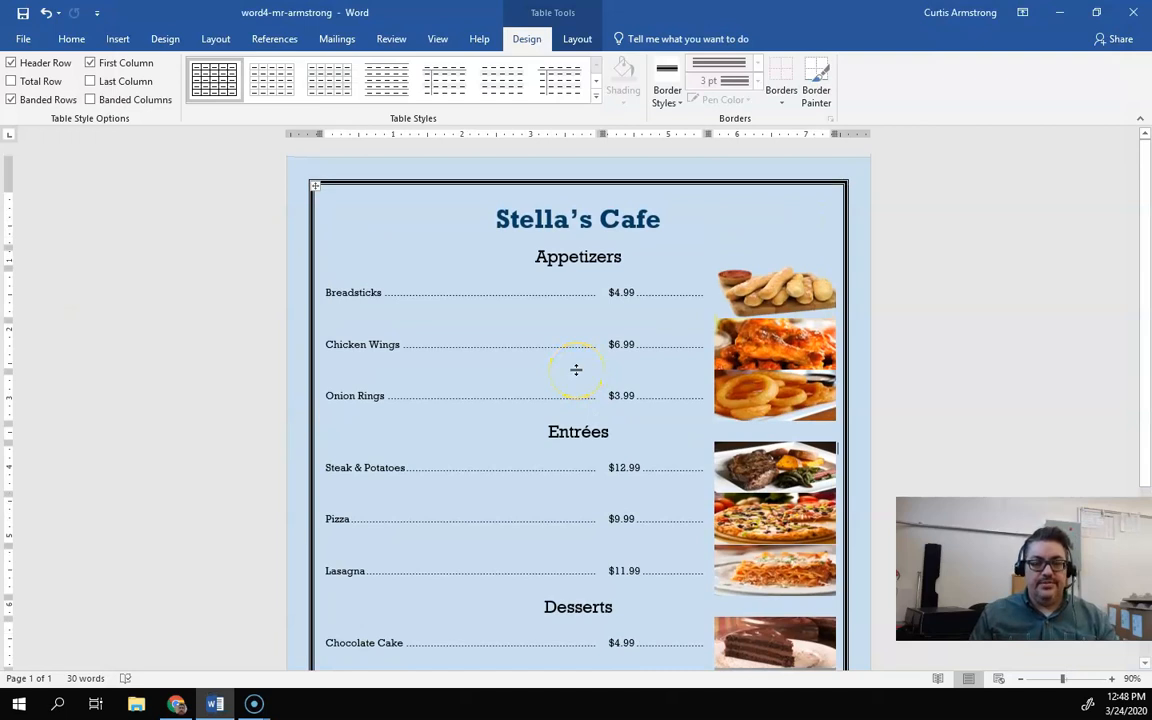
scroll(576, 370, "down", 5)
scroll(577, 368, "up", 4)
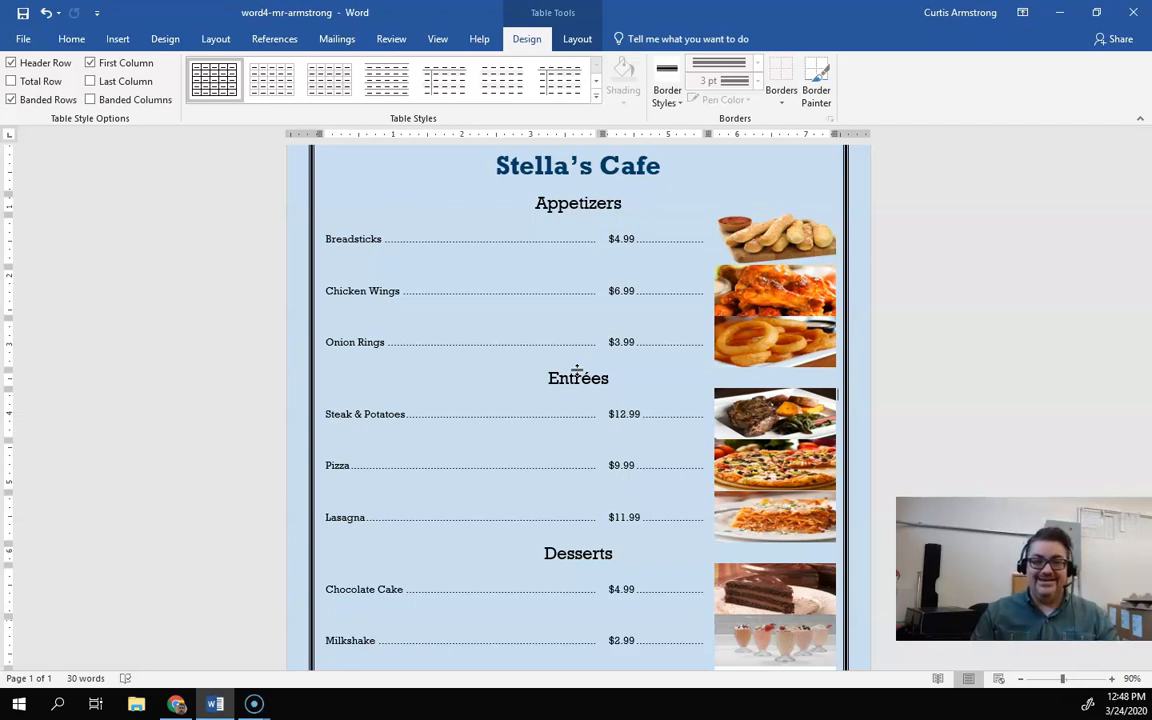
left_click(568, 392)
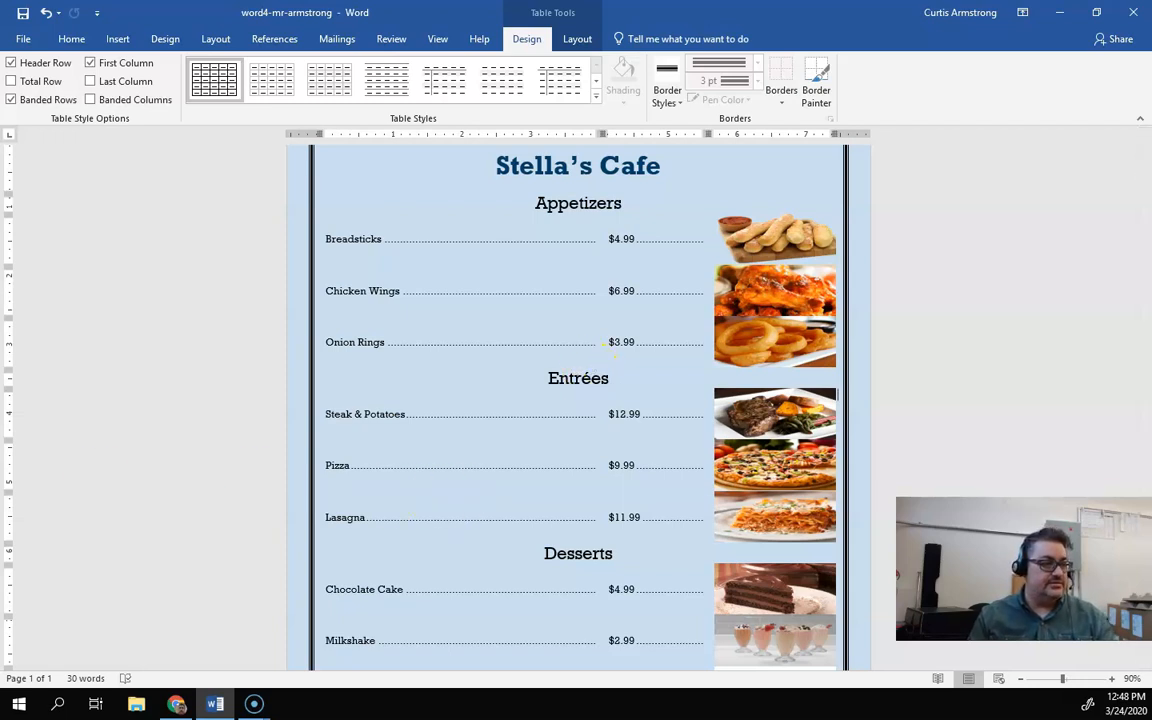